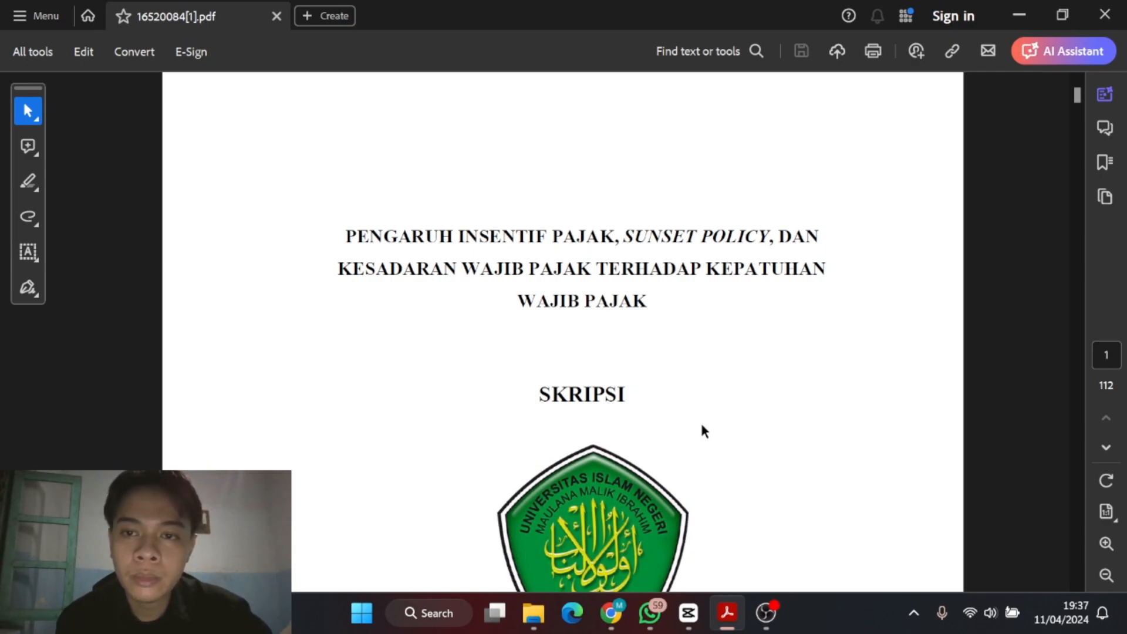
scroll(703, 426, "down", 1)
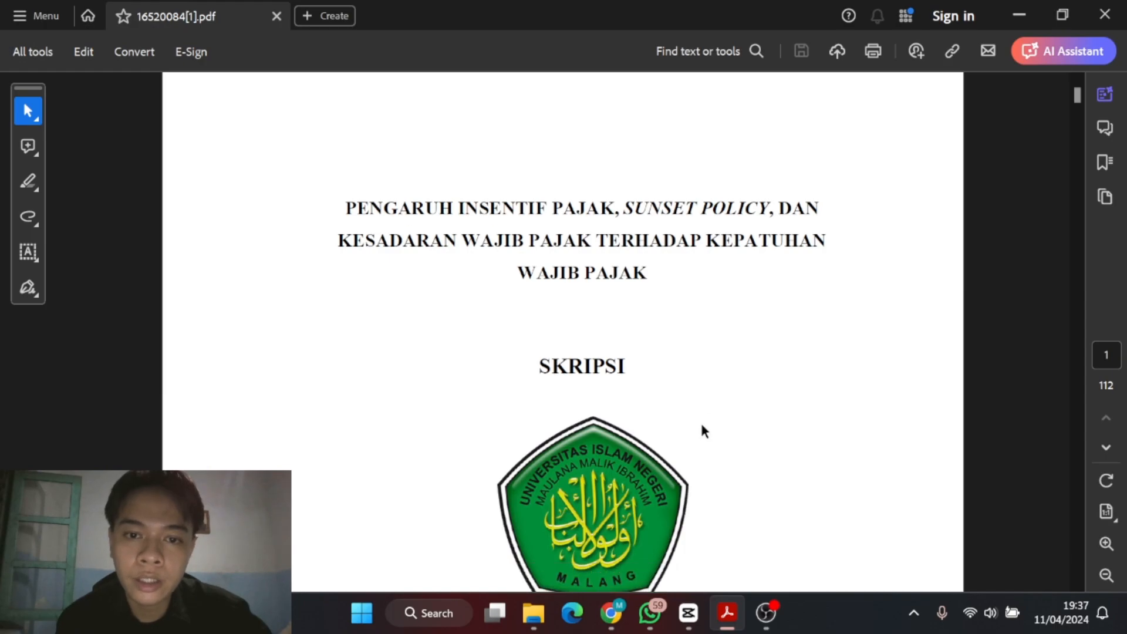
scroll(703, 427, "down", 3)
scroll(706, 430, "down", 1)
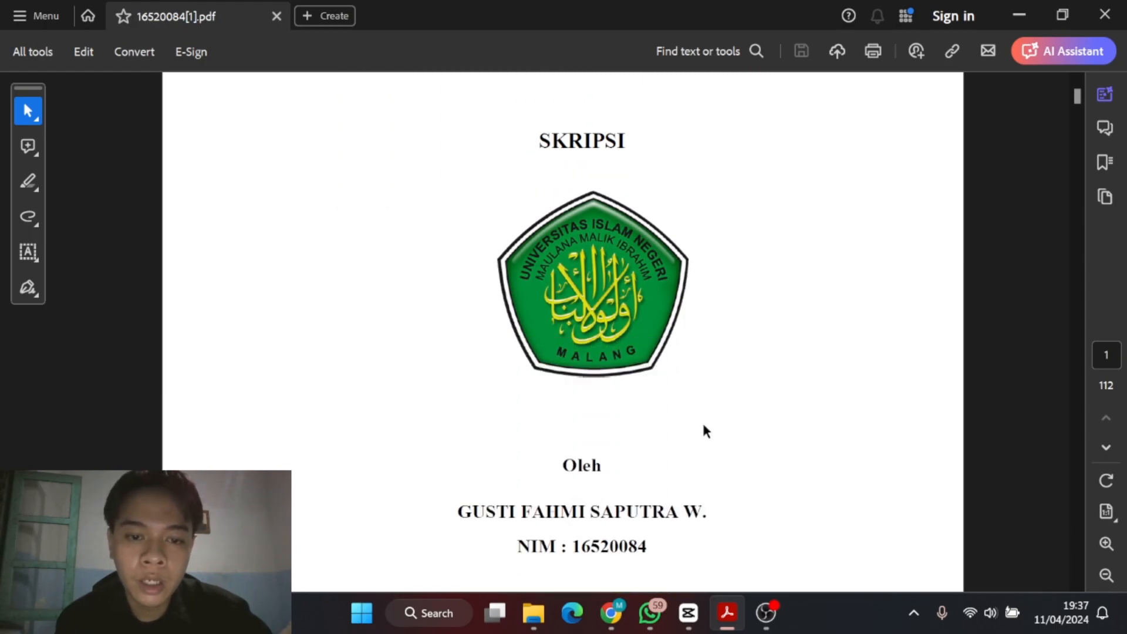
scroll(704, 429, "up", 5)
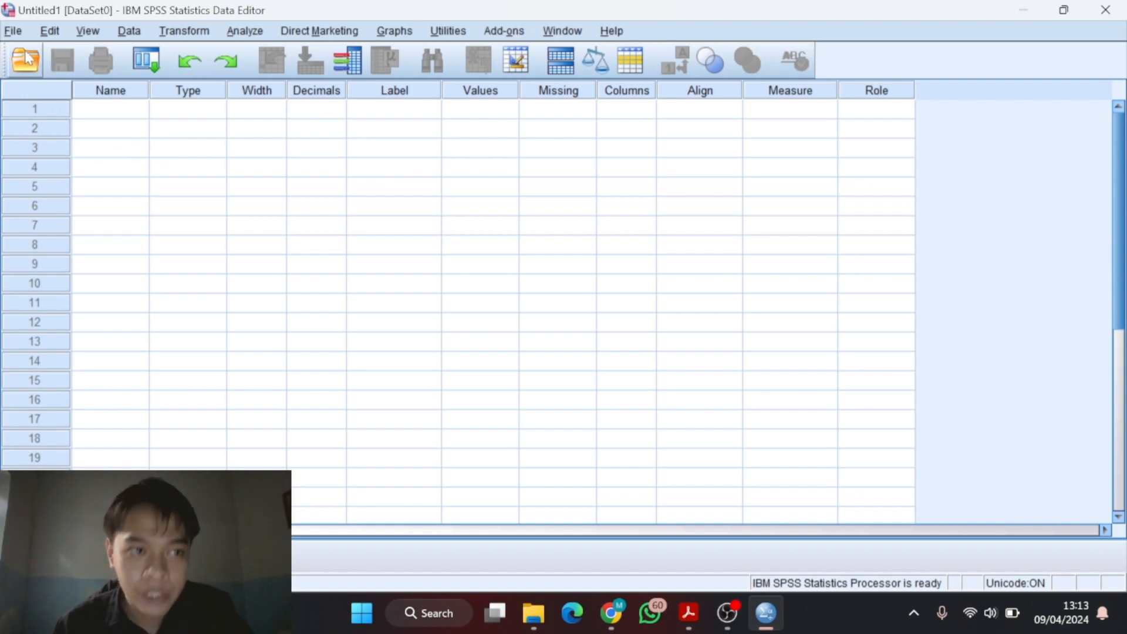
Import the Excel file input.xlsx from the Documents folder, showing all file types and reading variable names from the first row.
left_click(12, 31)
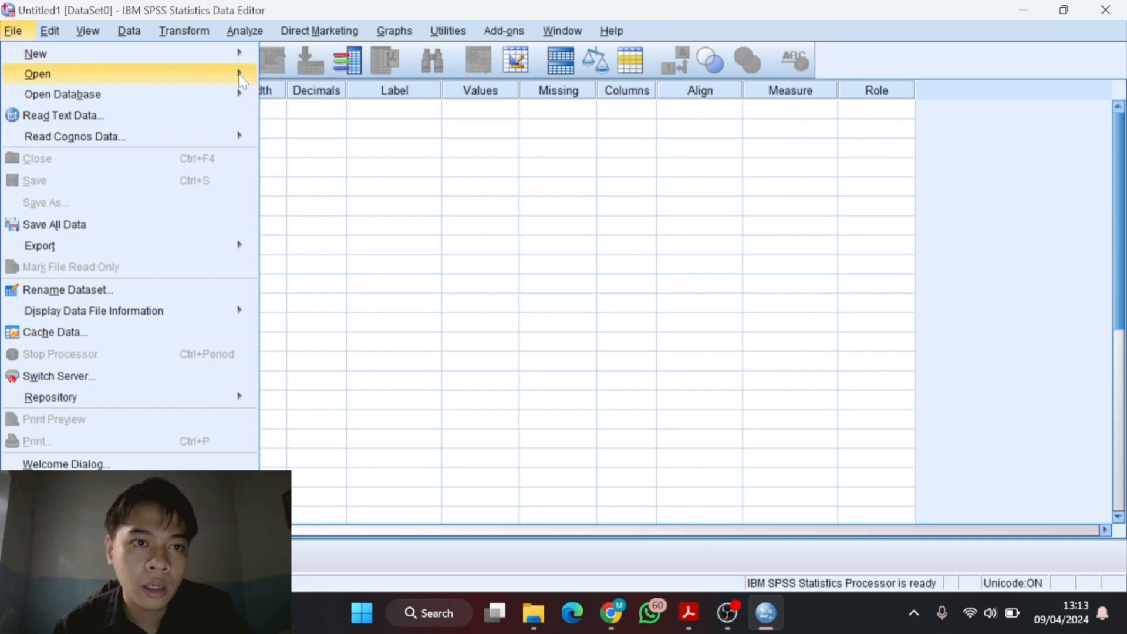
left_click(272, 79)
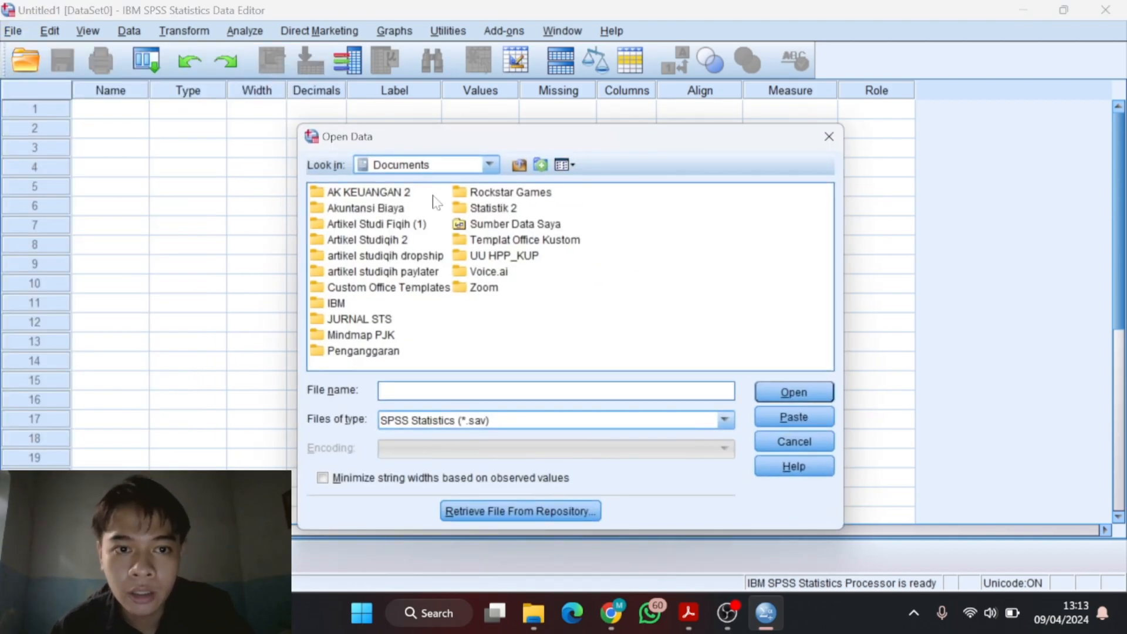
left_click(500, 422)
scroll(499, 449, "down", 2)
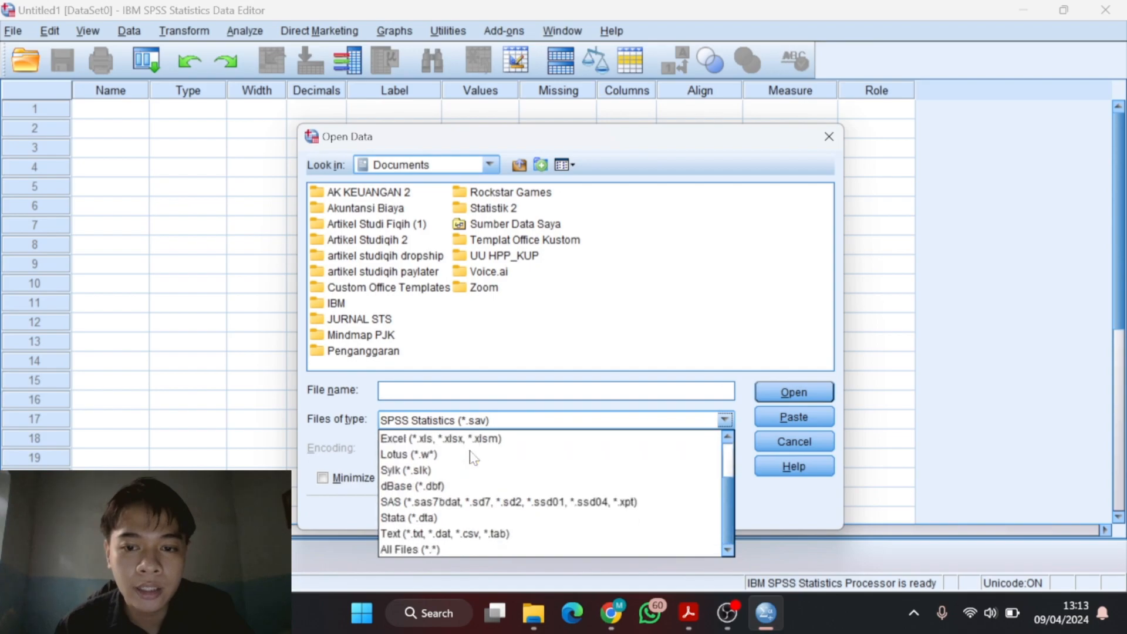
left_click(446, 549)
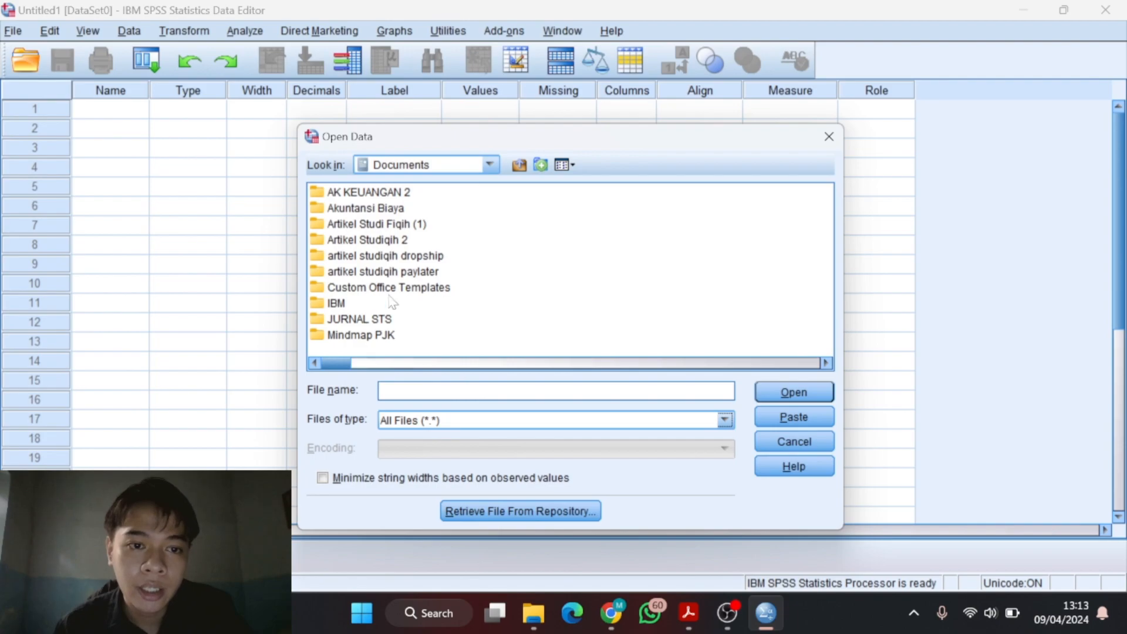
scroll(405, 211, "down", 3)
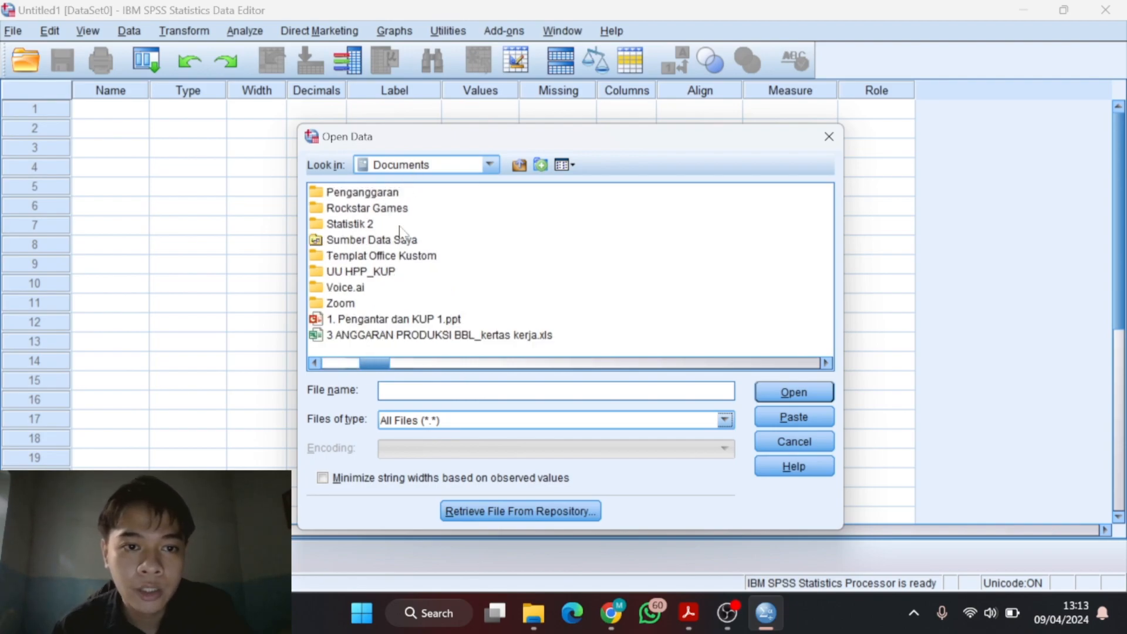
scroll(402, 231, "down", 3)
scroll(388, 244, "down", 3)
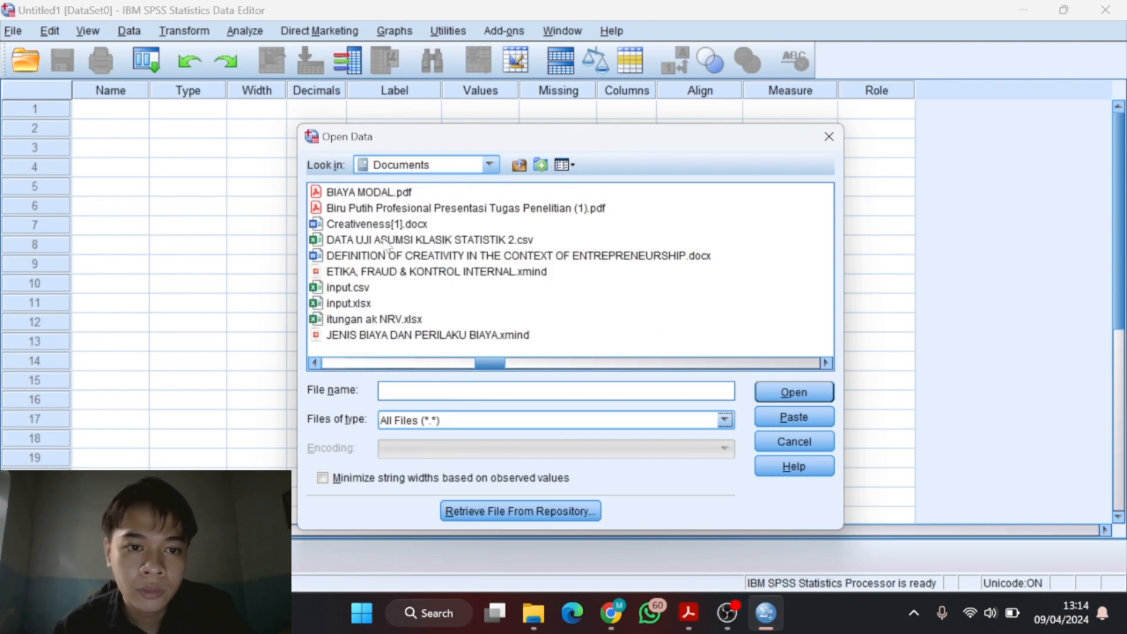
left_click(361, 303)
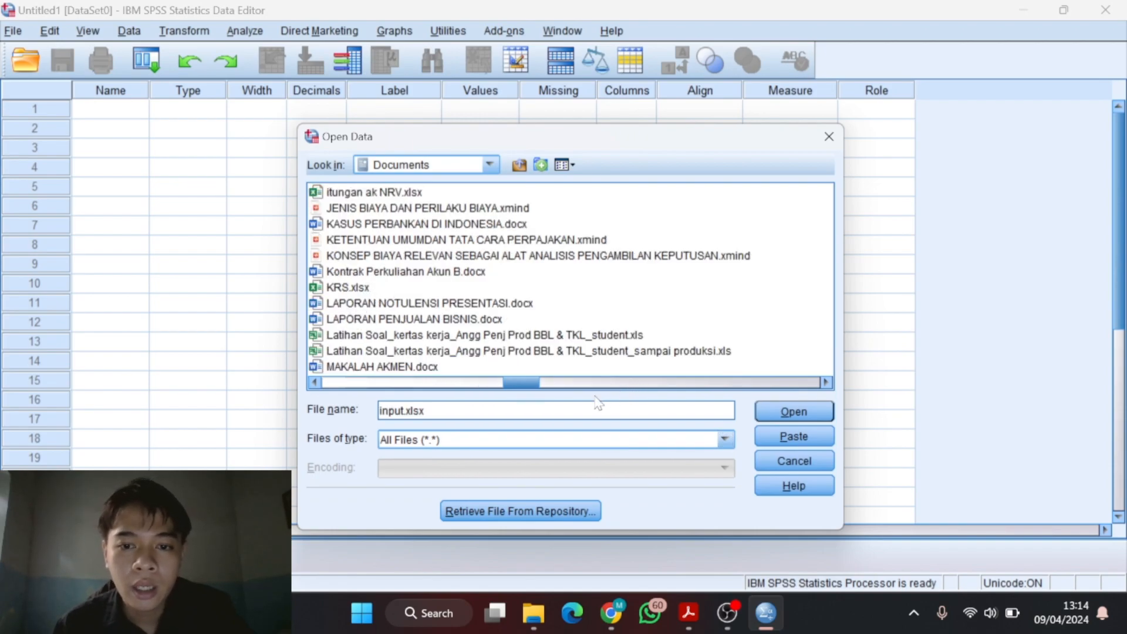
left_click(777, 411)
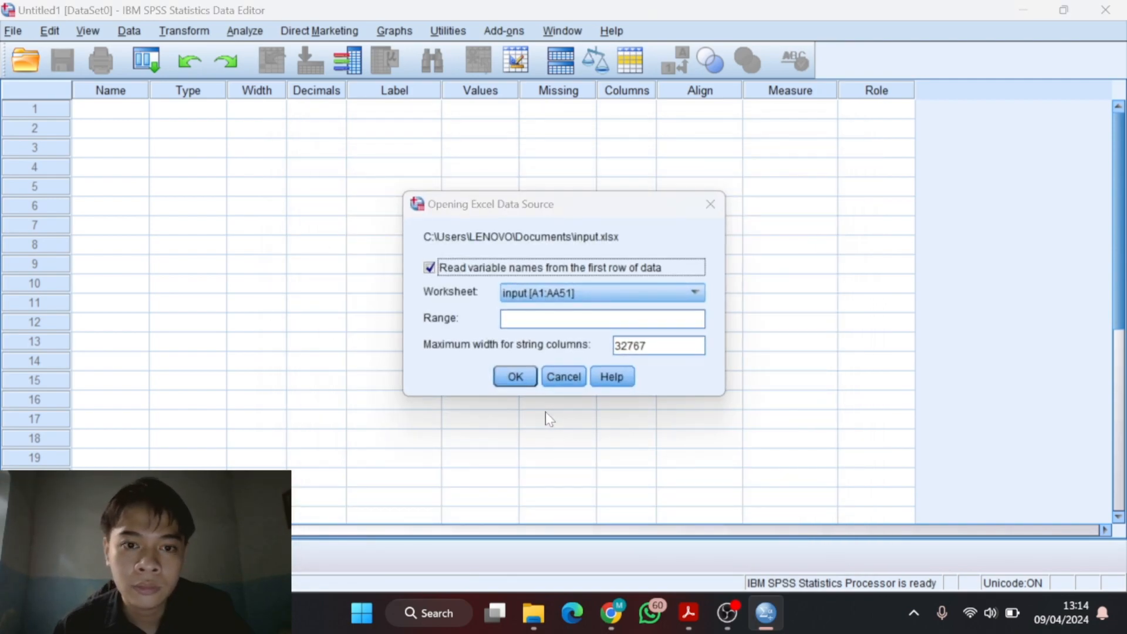
left_click(515, 377)
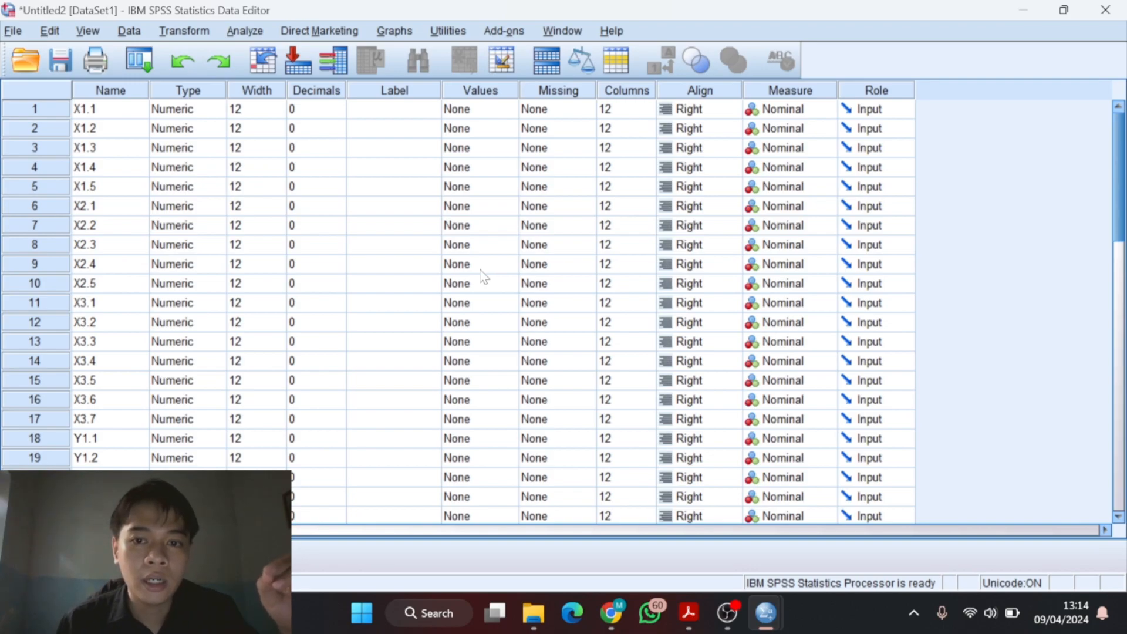
Set the measurement level of all variables from X1.1 through Y1.10 to Scale.
scroll(484, 276, "down", 1)
scroll(484, 276, "up", 1)
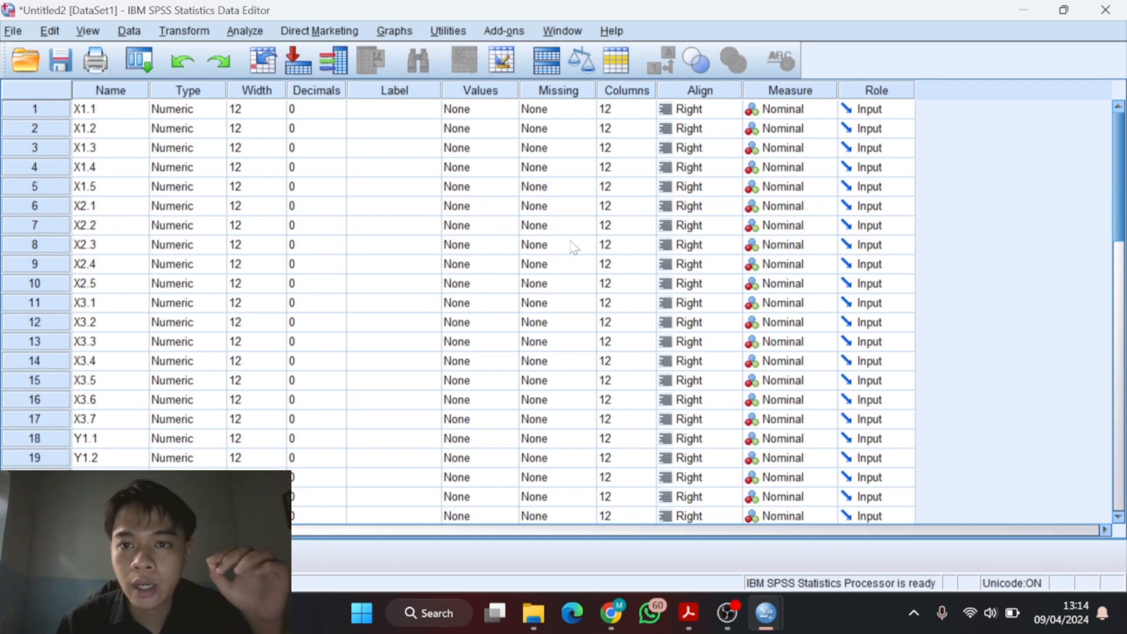
scroll(464, 276, "down", 5)
scroll(458, 283, "up", 5)
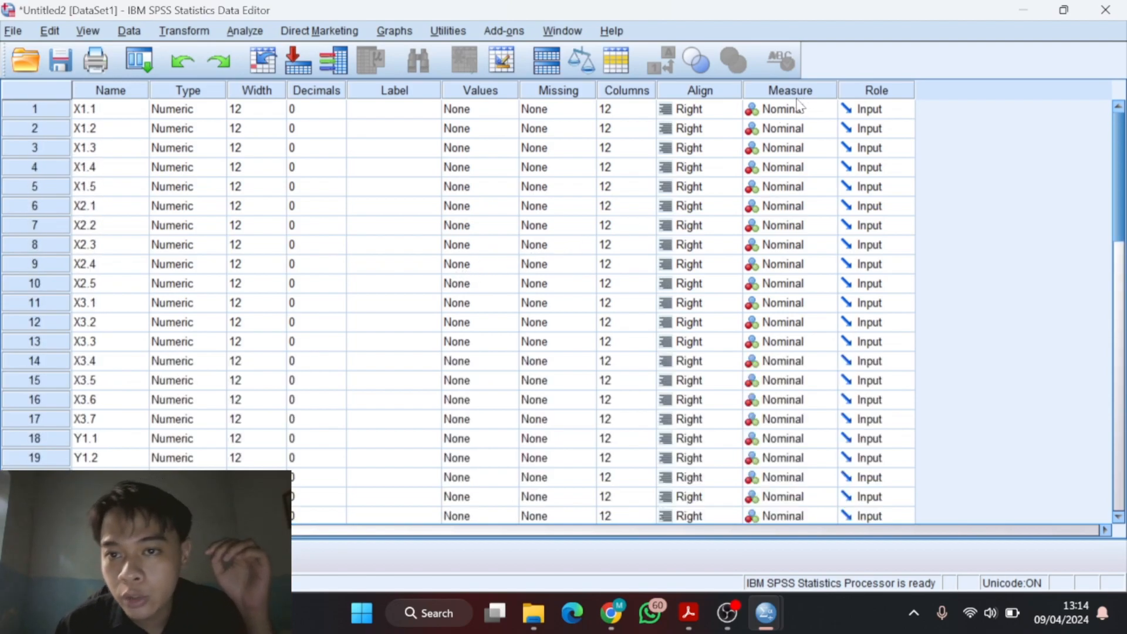
scroll(787, 300, "down", 5)
scroll(787, 301, "up", 5)
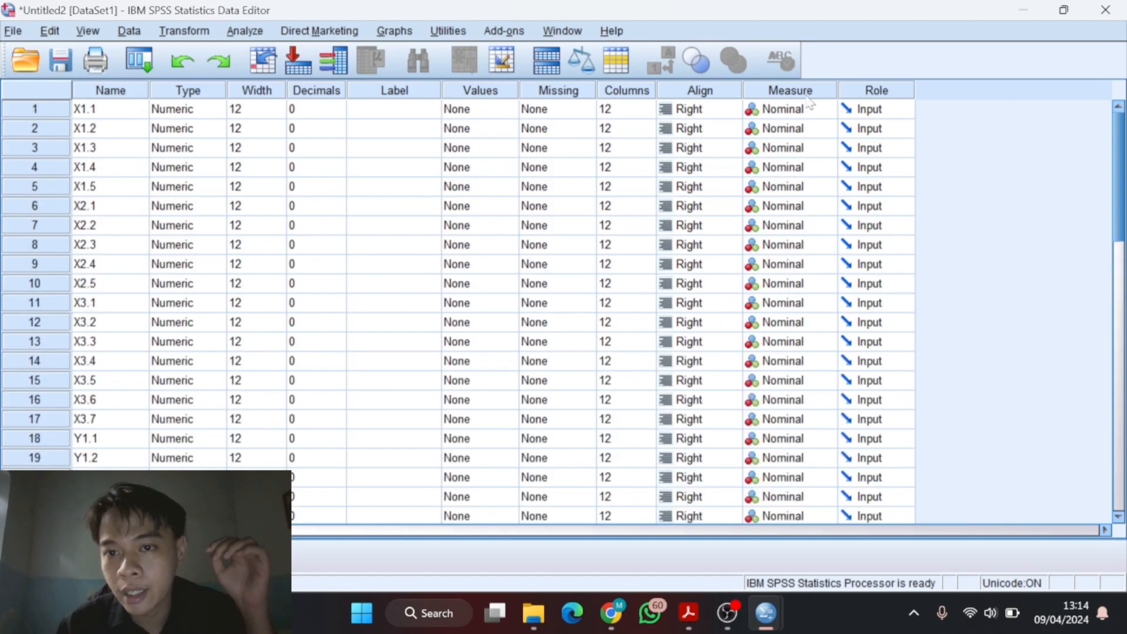
left_click(790, 109)
left_click(790, 128)
left_click(790, 128)
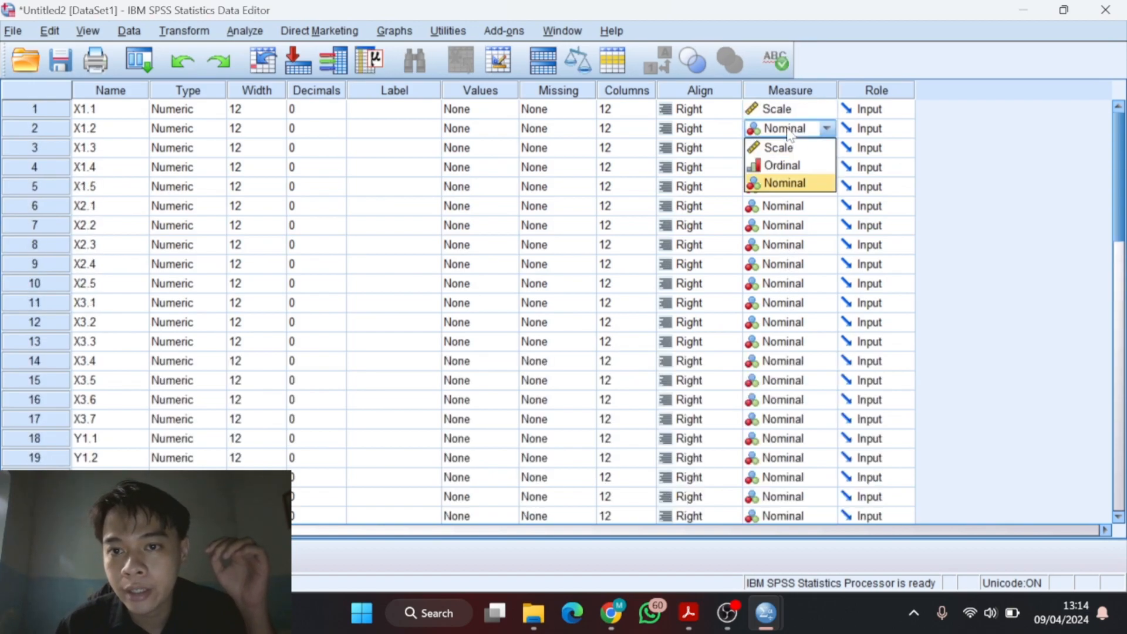
left_click(790, 148)
left_click(790, 147)
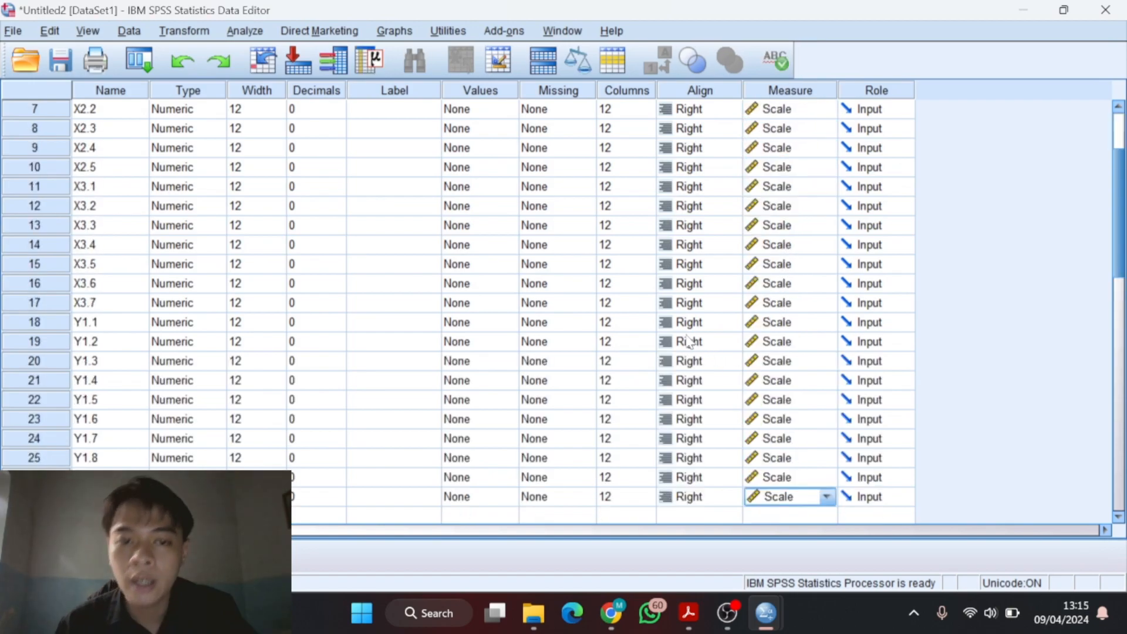
scroll(690, 341, "down", 2)
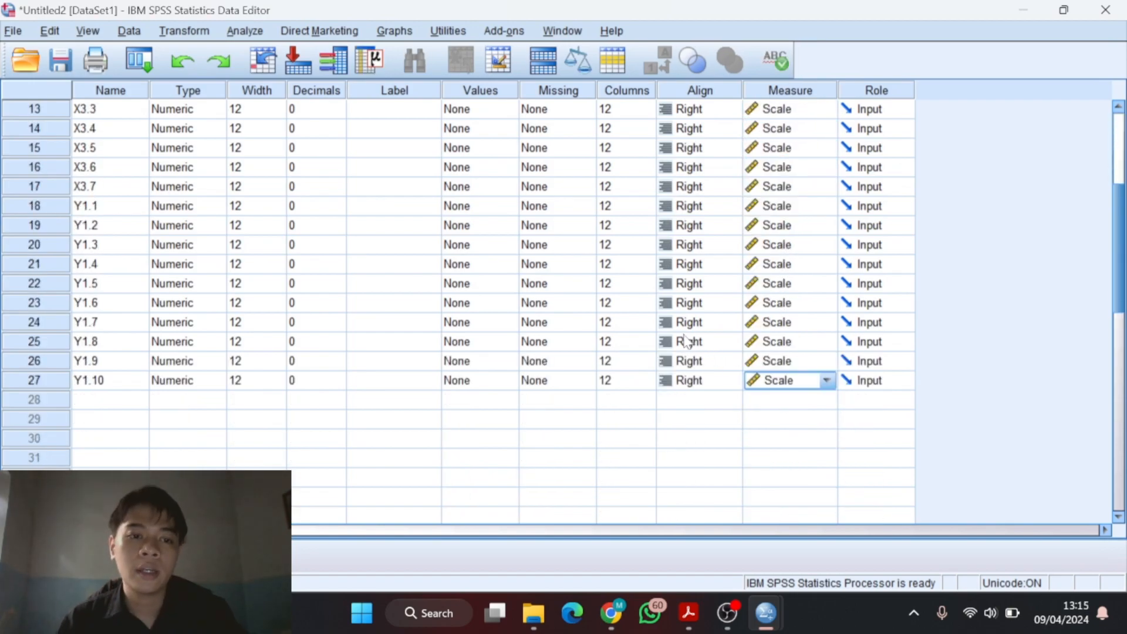
scroll(690, 341, "up", 4)
scroll(323, 147, "down", 3)
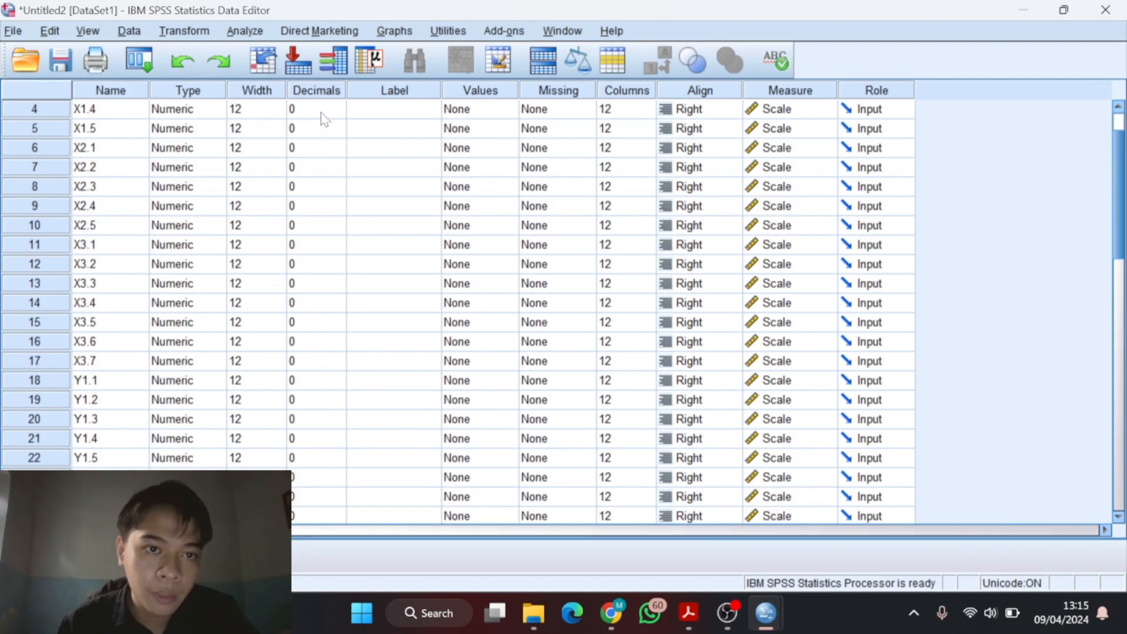
scroll(329, 423, "up", 3)
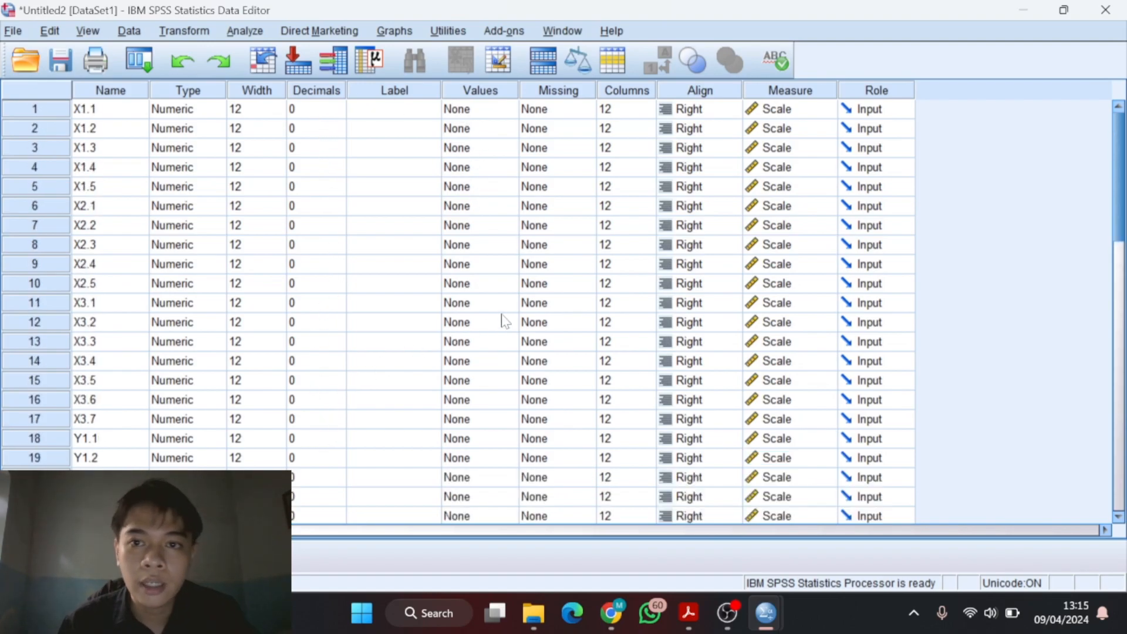
scroll(352, 293, "down", 3)
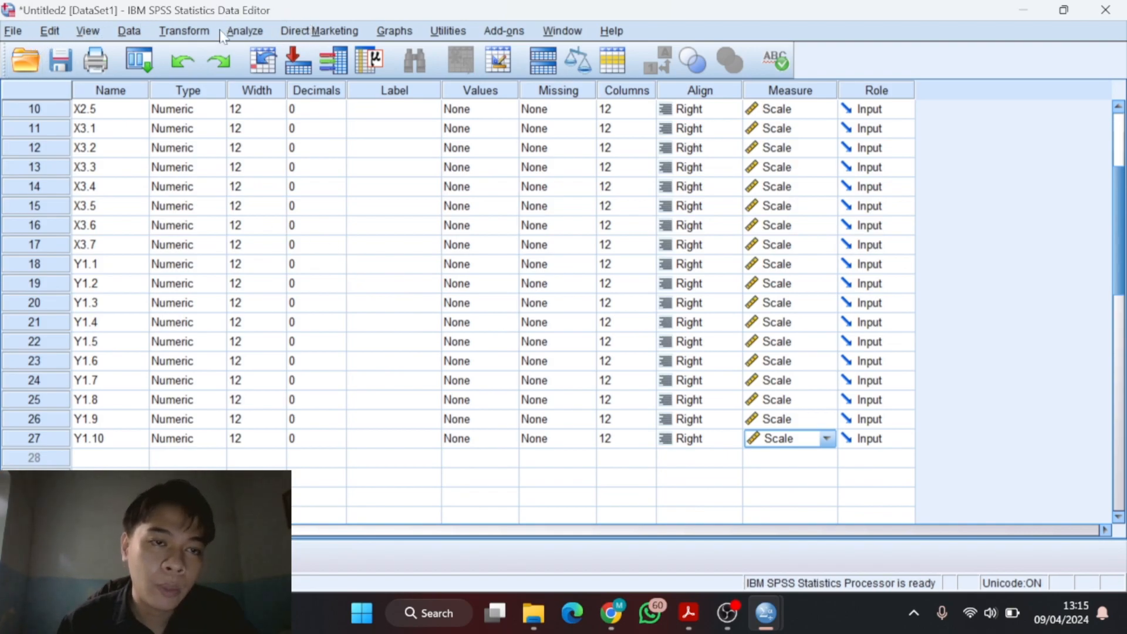
Start a Compute Variable transformation with X1 as the target variable.
left_click(184, 35)
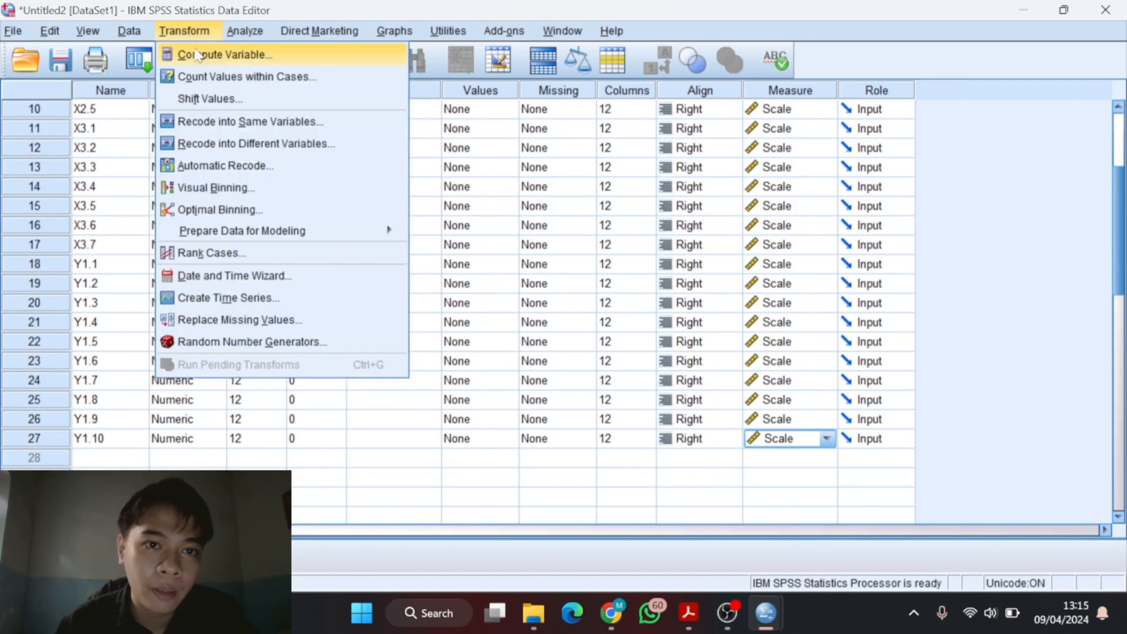
left_click(198, 55)
left_click(278, 119)
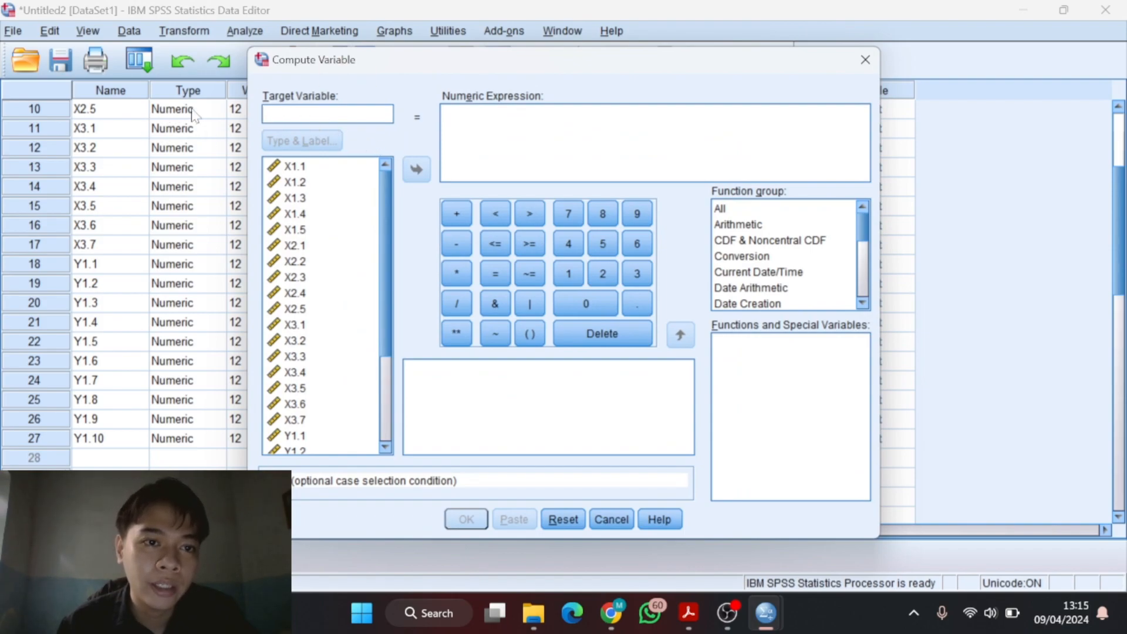
key("Caps_Lock")
type("X1")
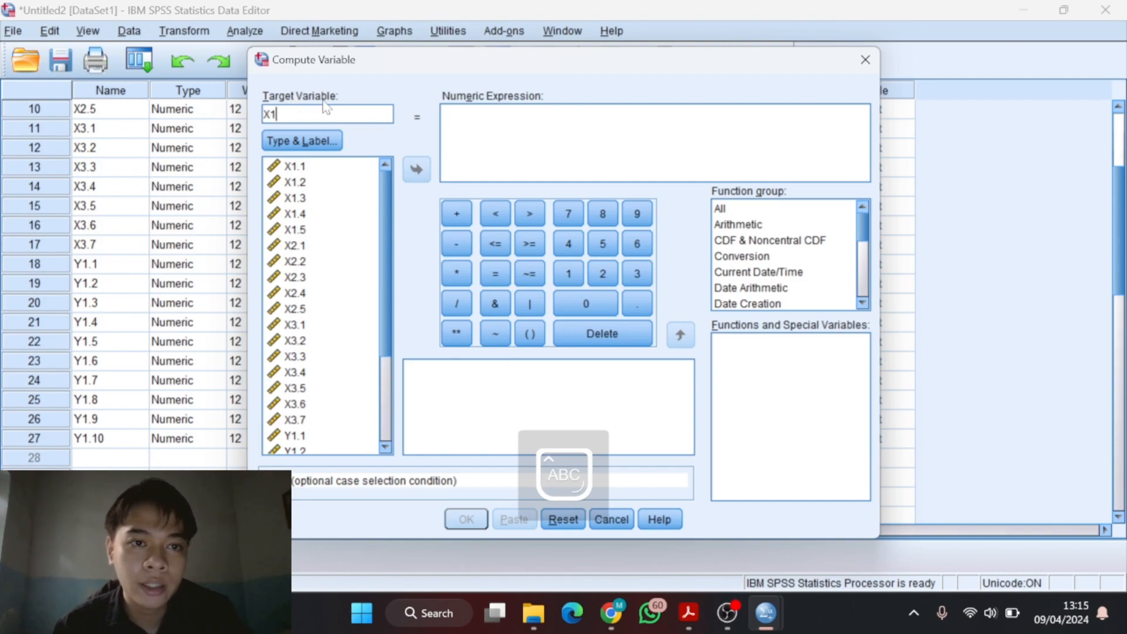
Insert the Sum function from the full function list into the numeric expression and clear its placeholder arguments.
left_click(455, 109)
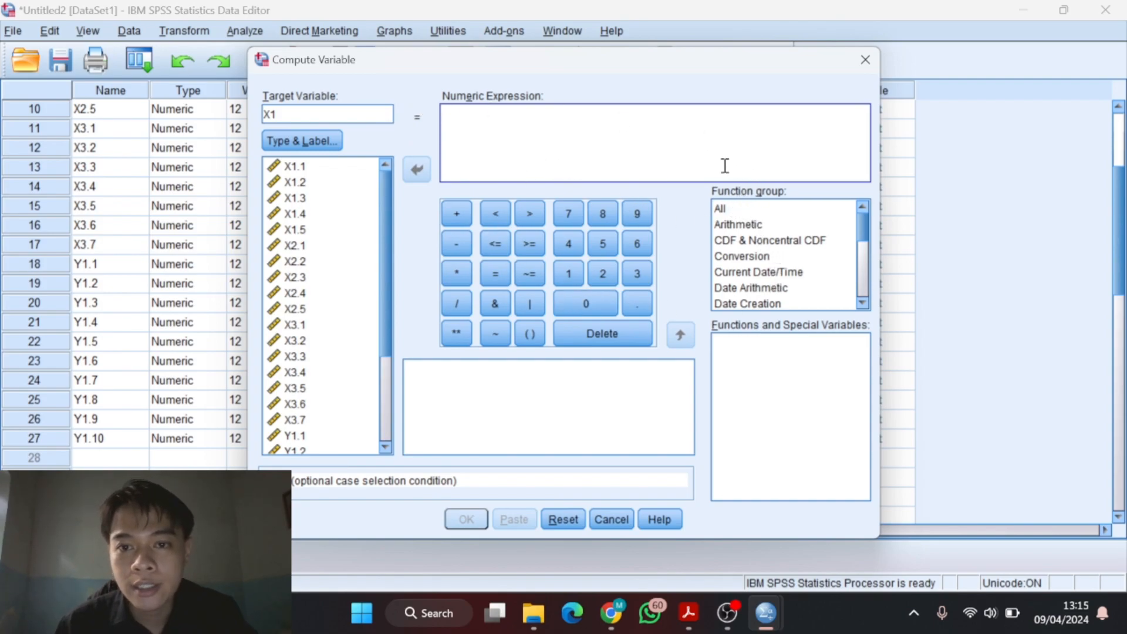
left_click(734, 212)
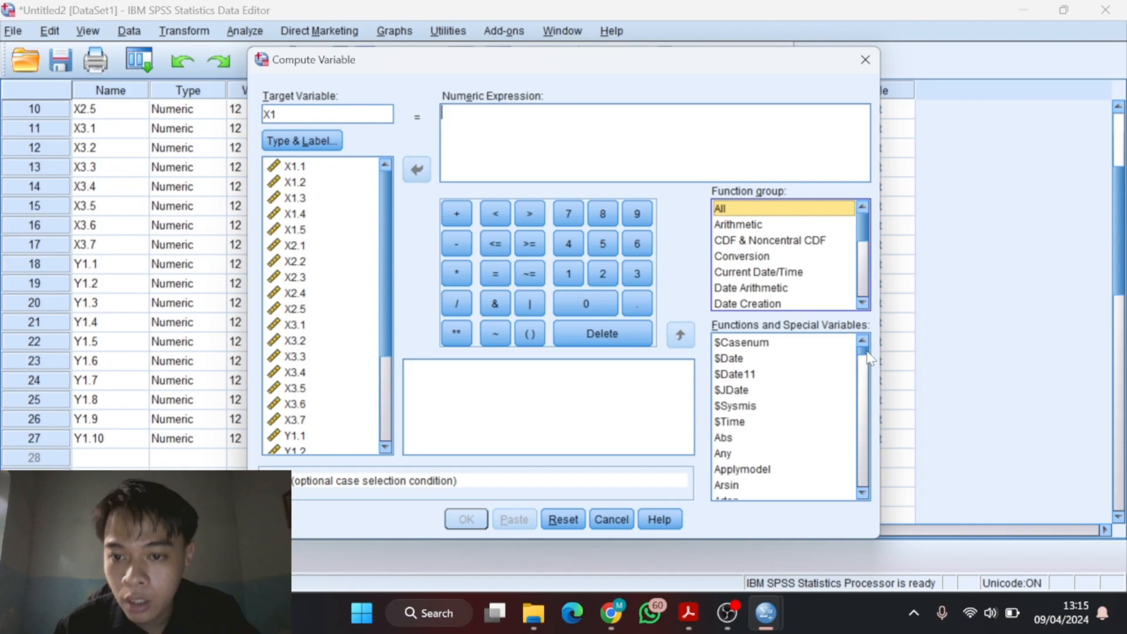
left_click_drag(866, 359, 862, 473)
scroll(756, 439, "up", 1)
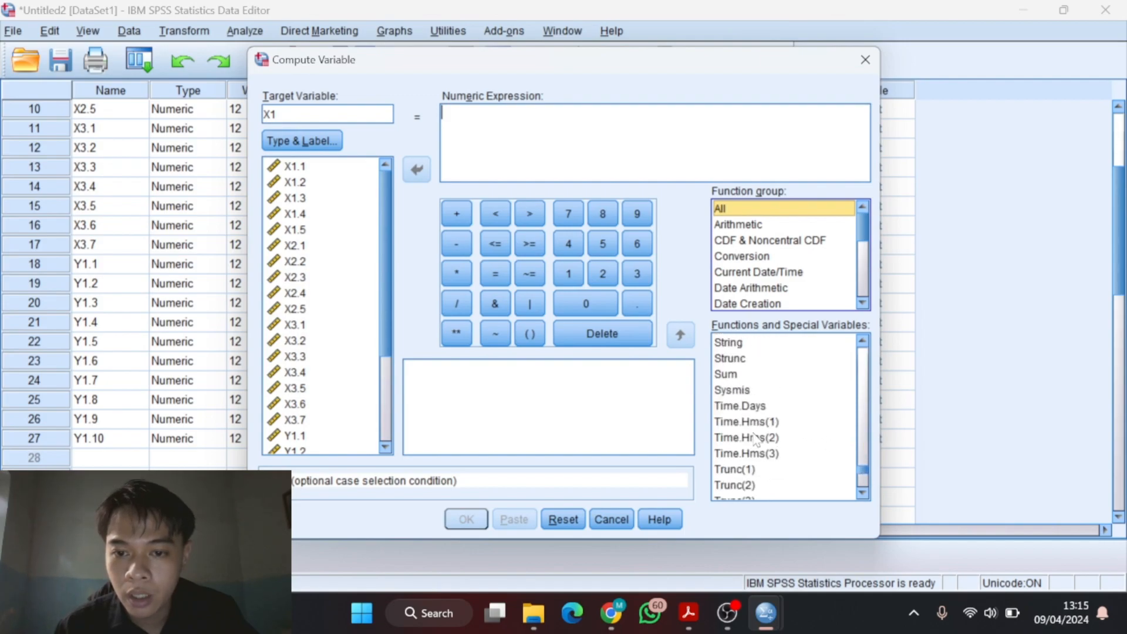
left_click(732, 374)
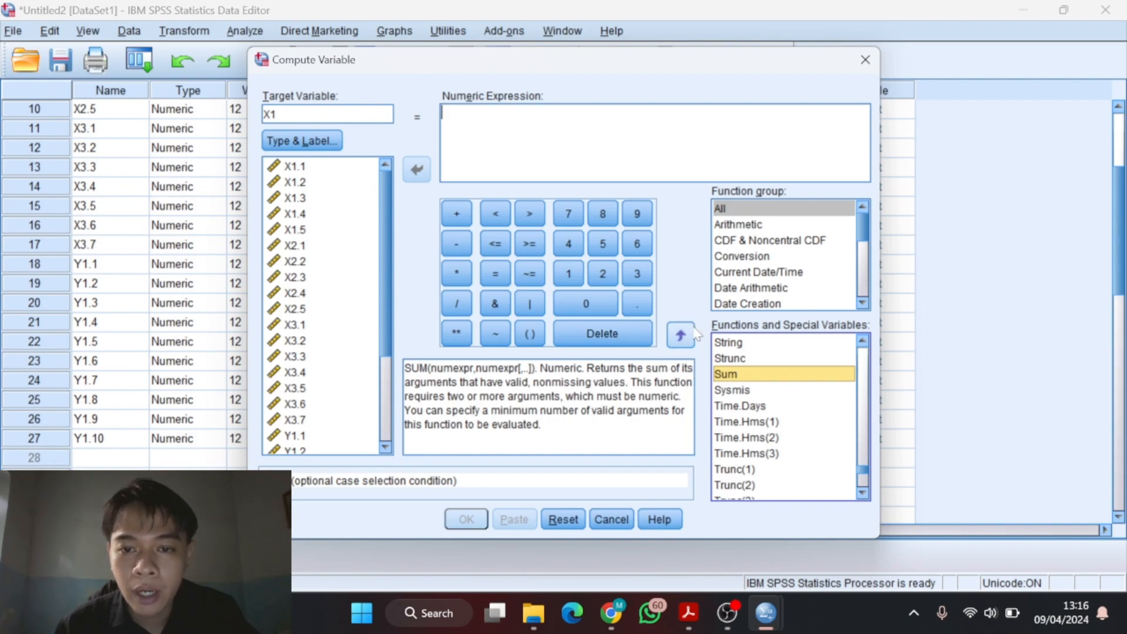
left_click(681, 337)
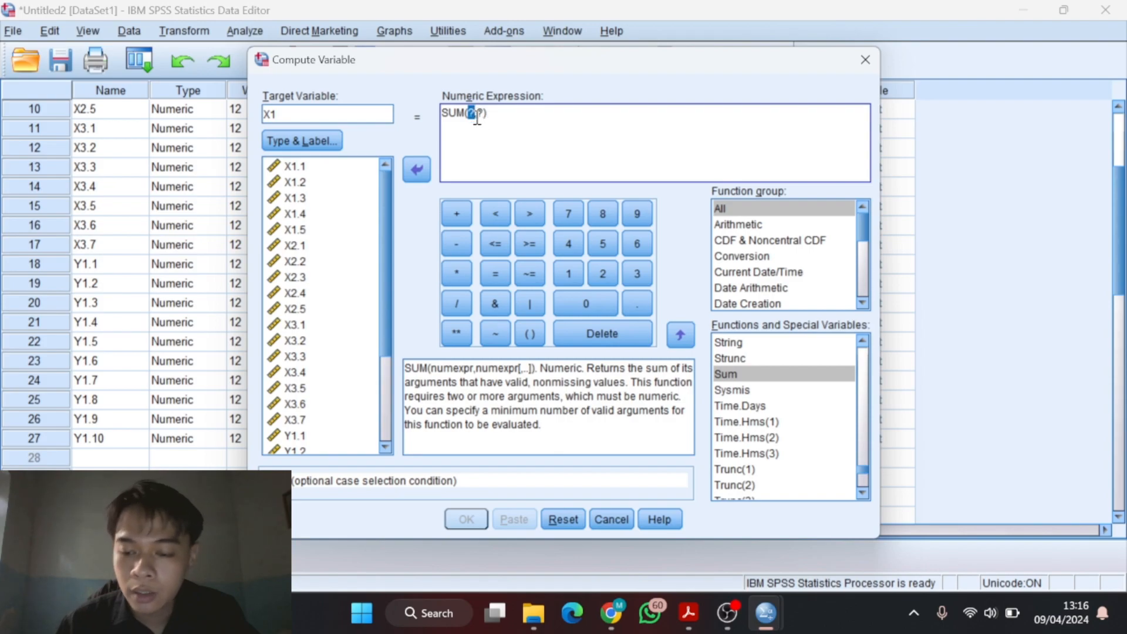
key("Delete")
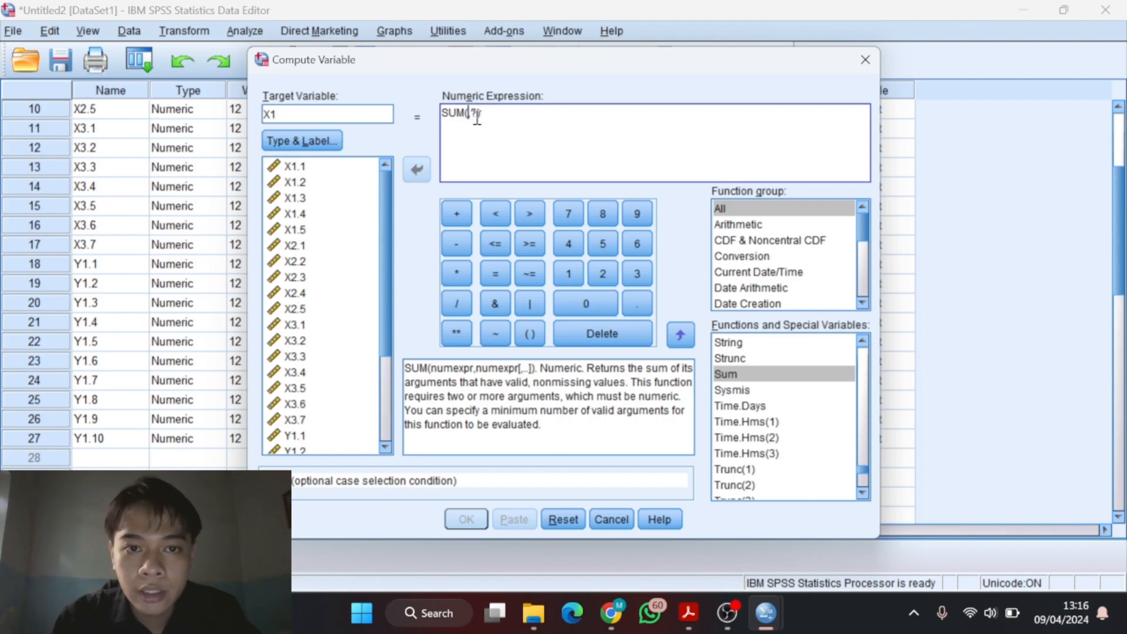
key("Delete")
key("Delete")
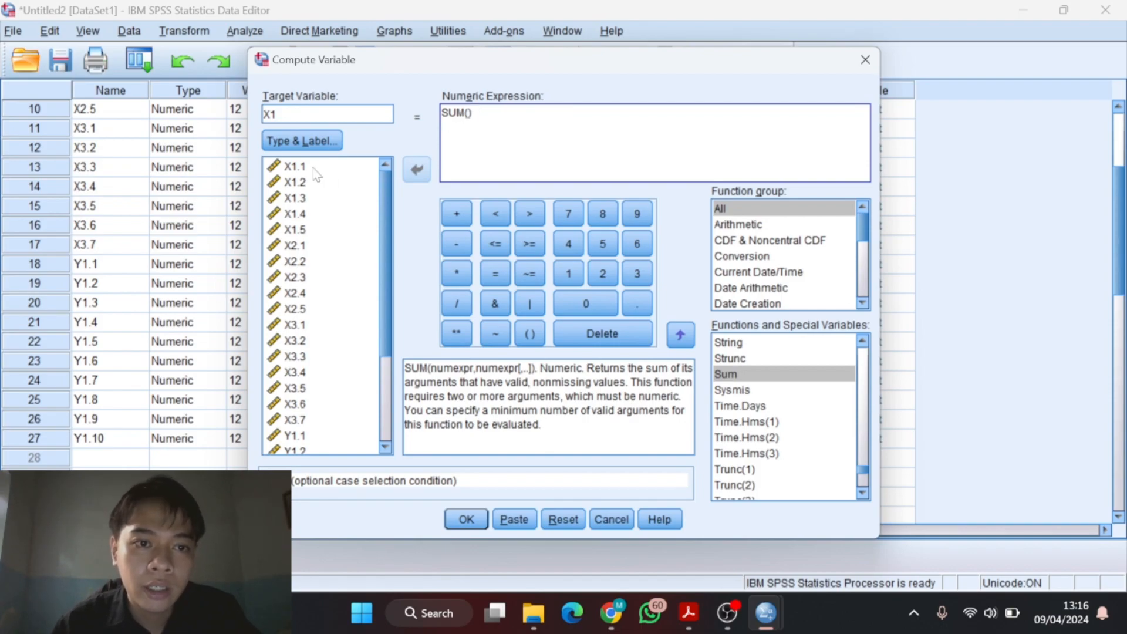
Complete the numeric expression as SUM(X1.1 to X1.5) and run the computation of X1.
double_click(272, 115)
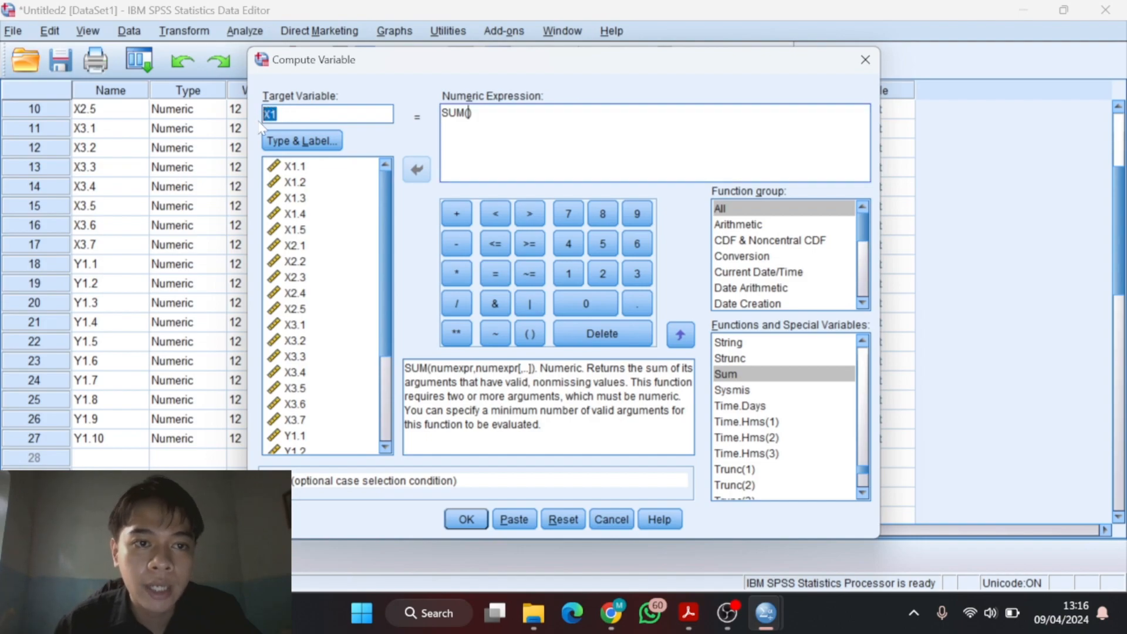
left_click(300, 167)
left_click(416, 172)
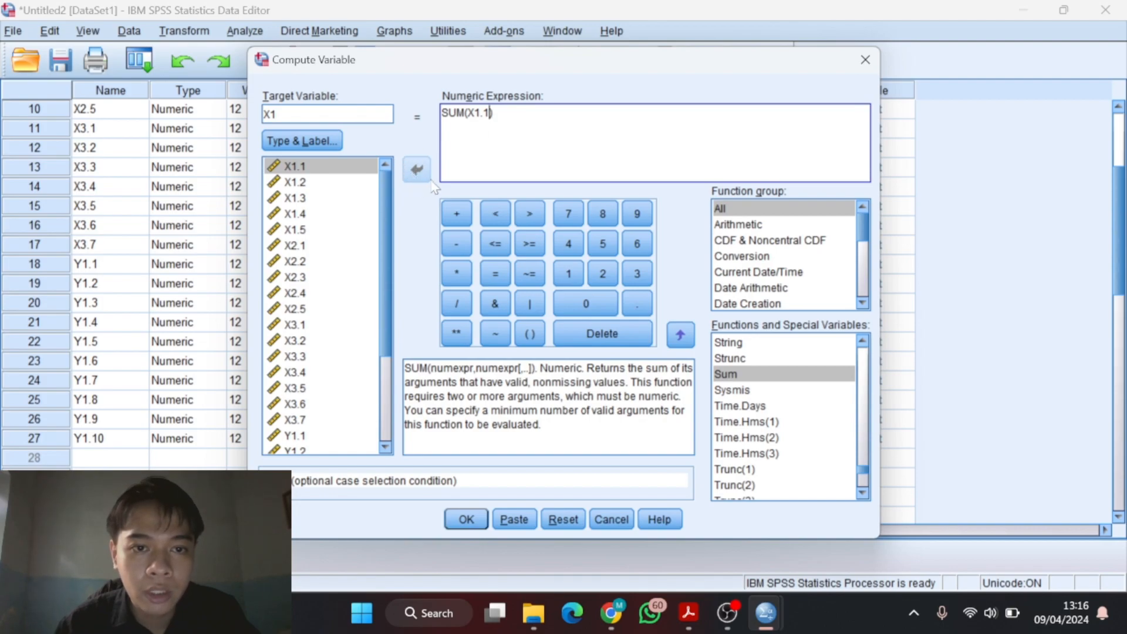
key("Caps_Lock")
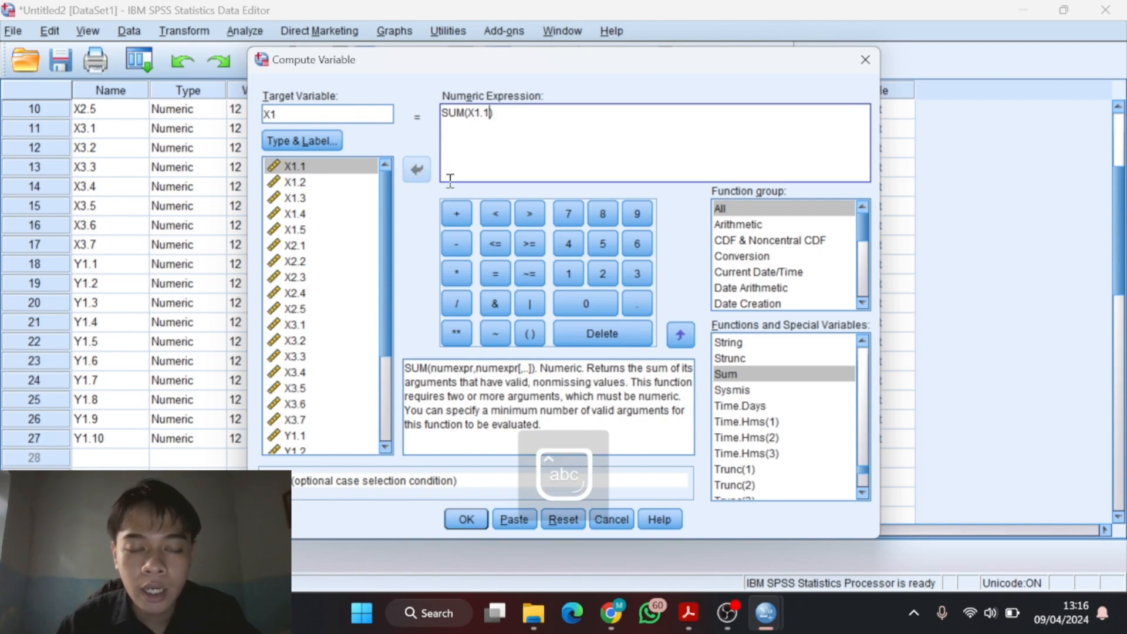
type("to")
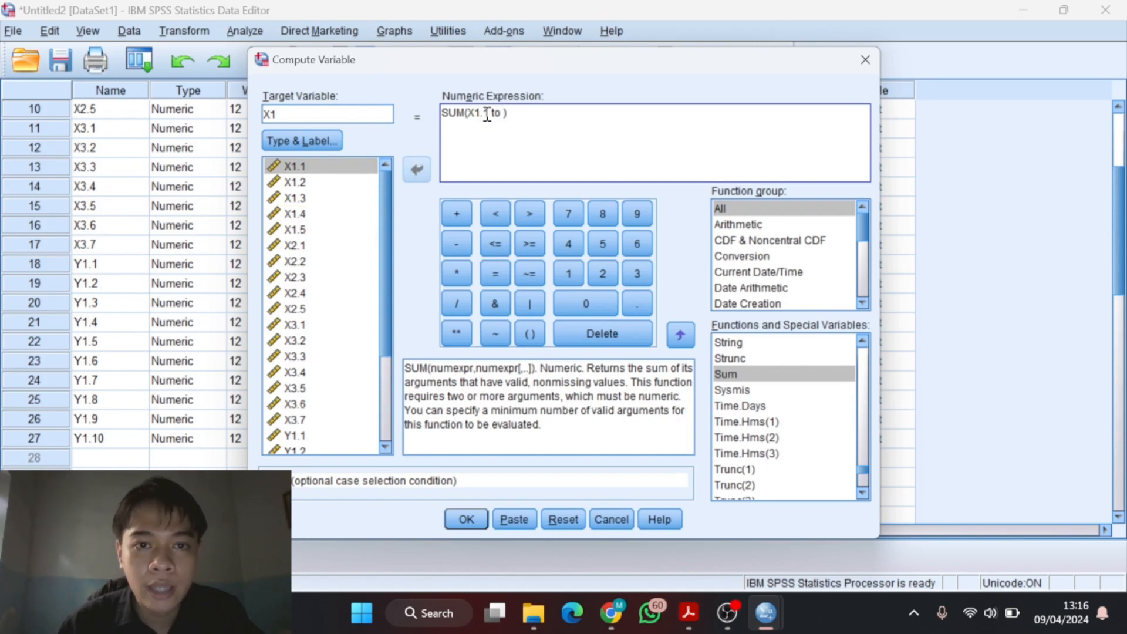
left_click(303, 235)
left_click(303, 232)
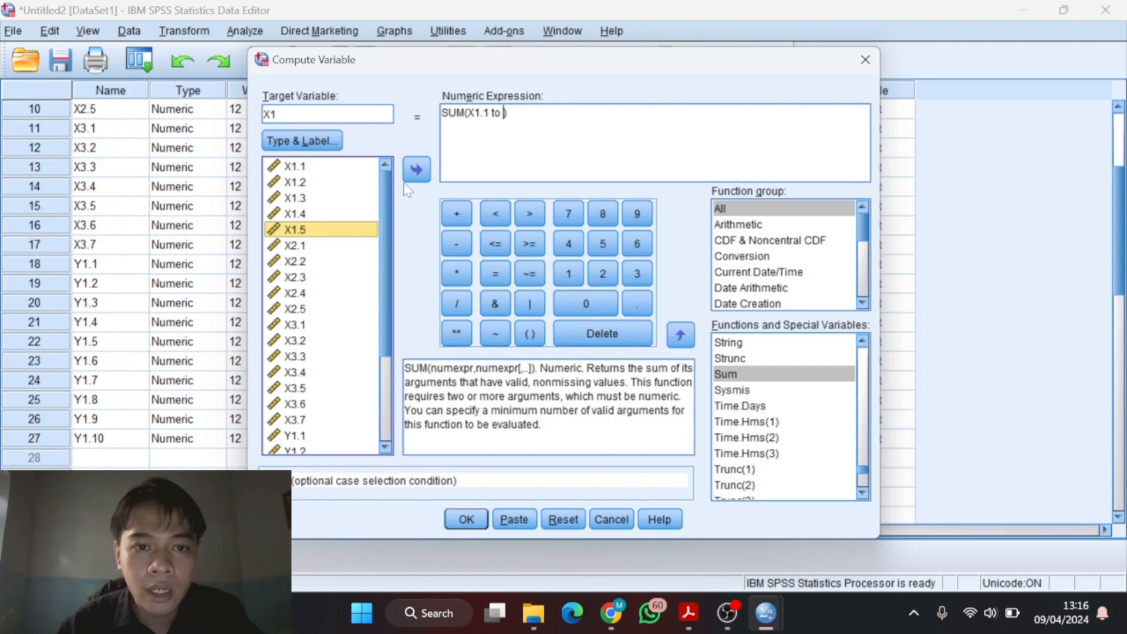
left_click(418, 173)
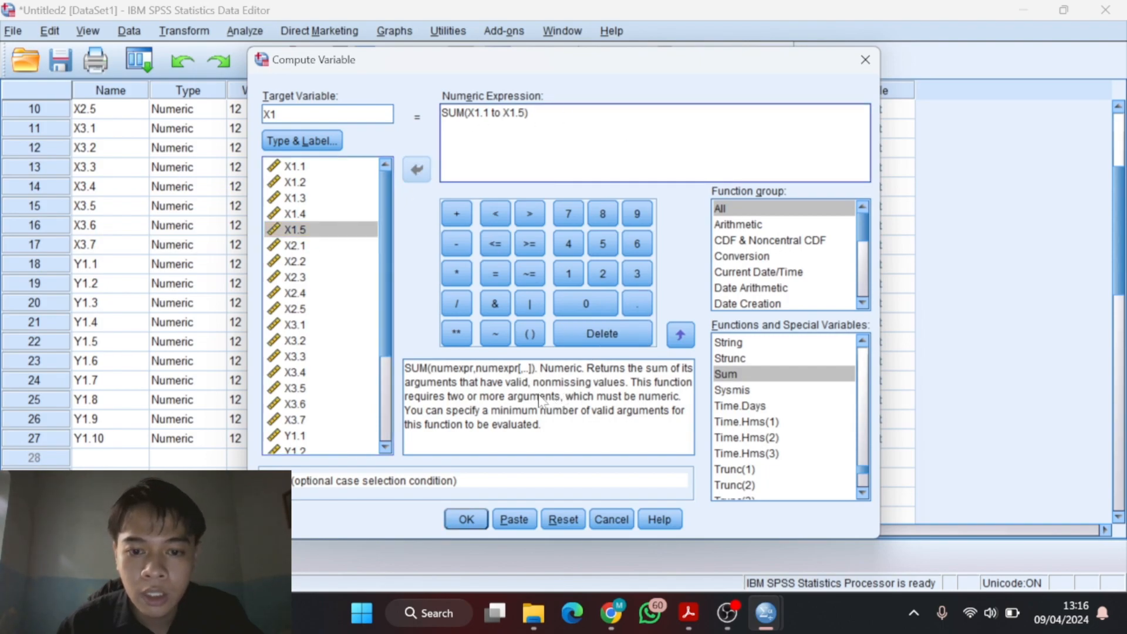
left_click(462, 518)
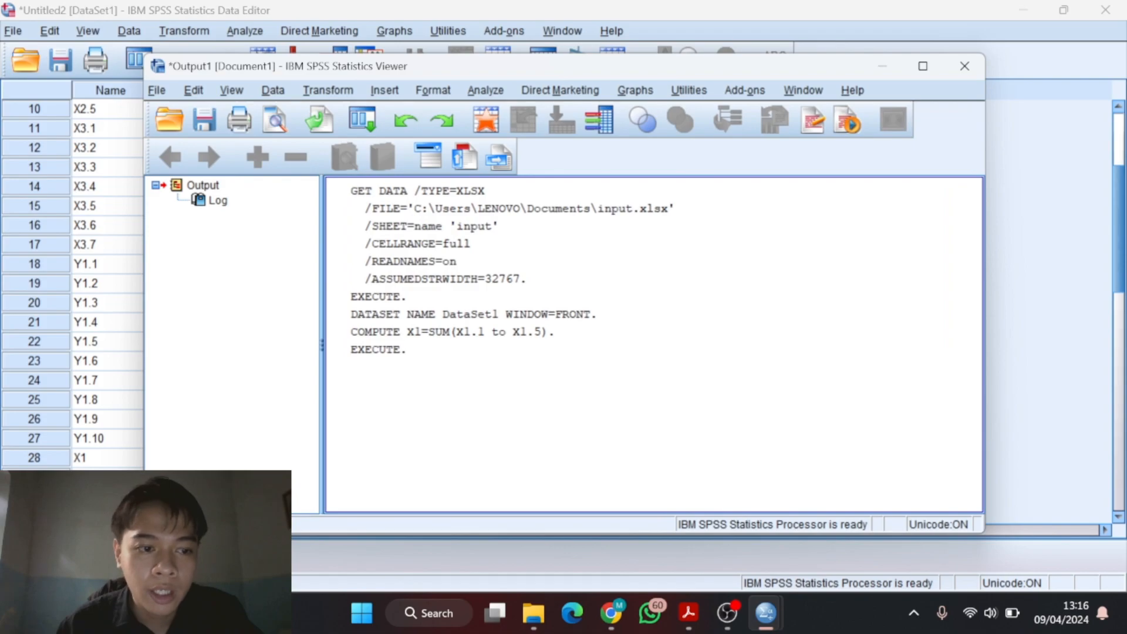
Return to the Data Editor and check the variable list for the computed X1 and the remaining item groups.
left_click(110, 478)
scroll(178, 433, "down", 1)
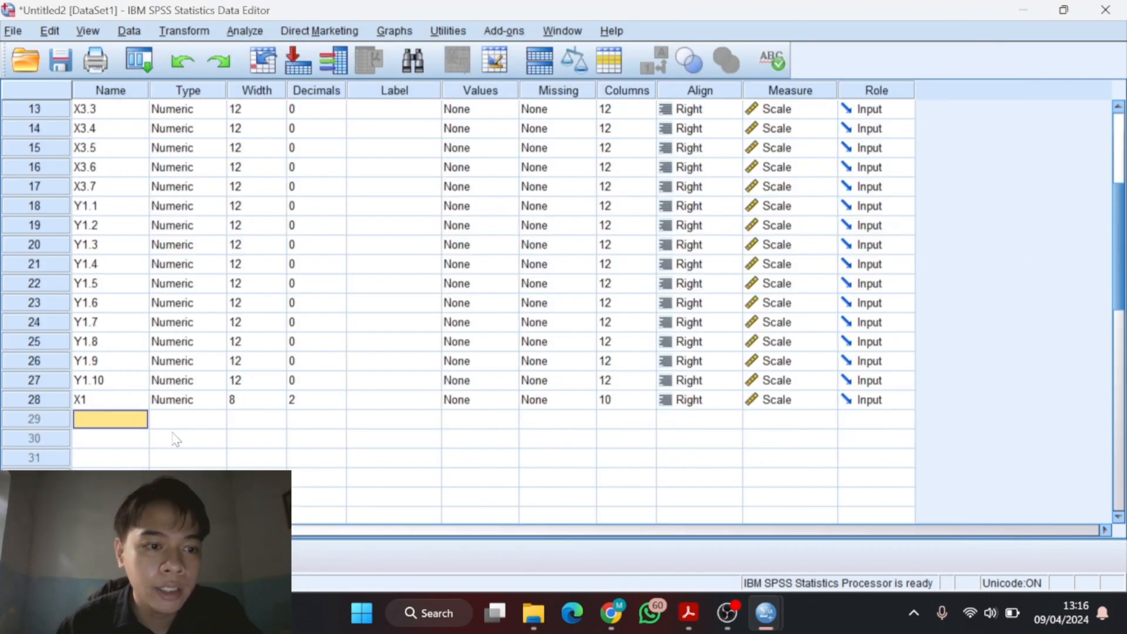
left_click(86, 400)
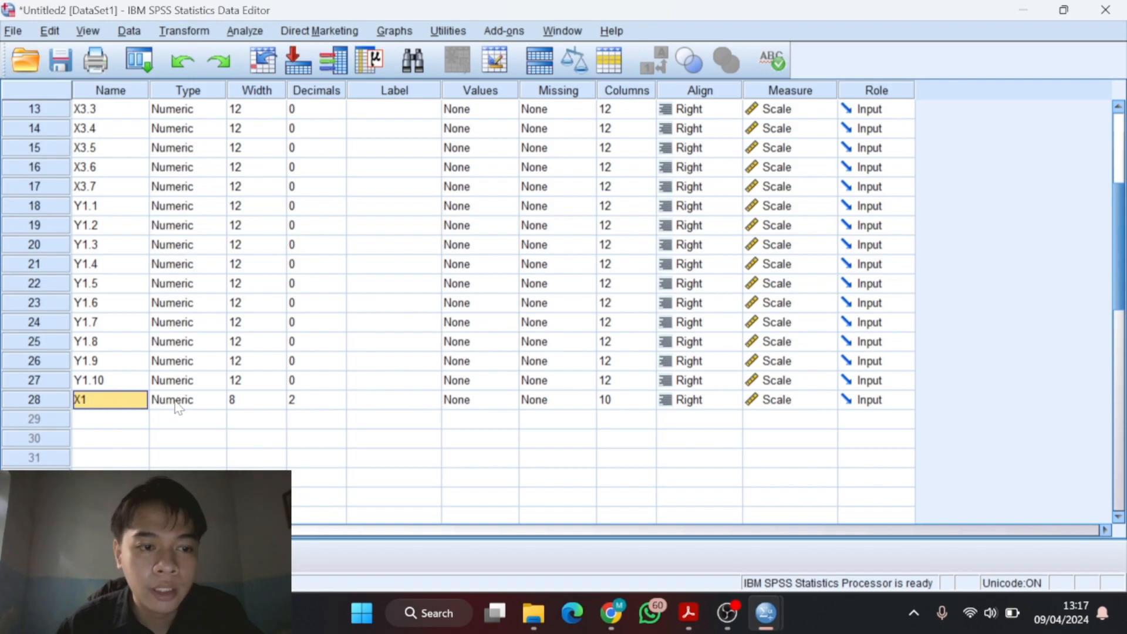
left_click(131, 420)
scroll(120, 334, "up", 4)
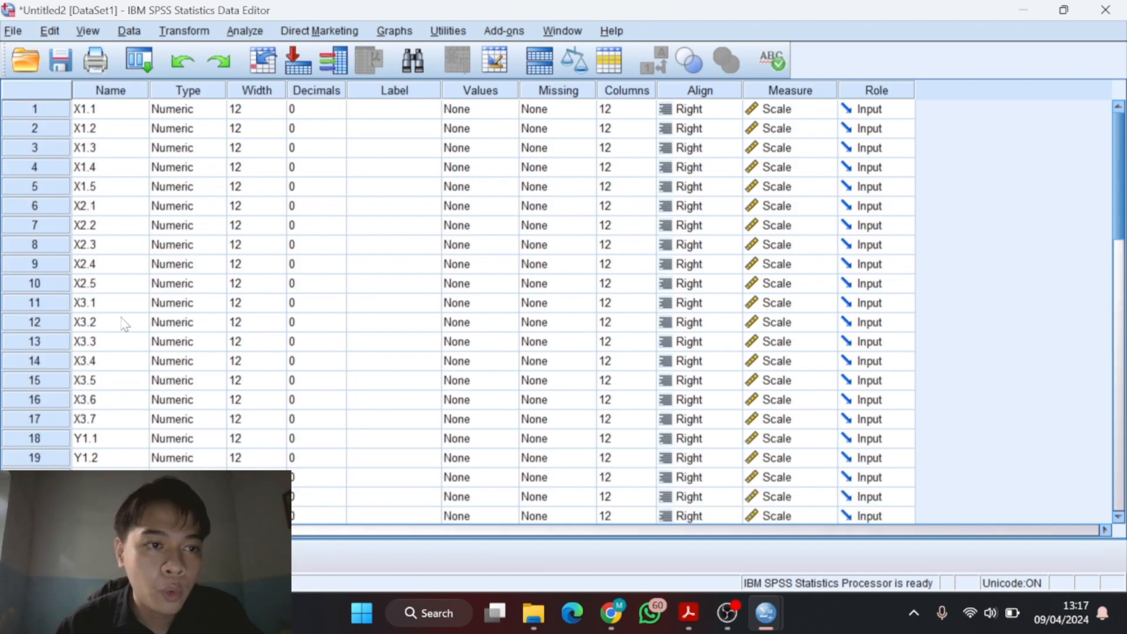
scroll(88, 352, "down", 1)
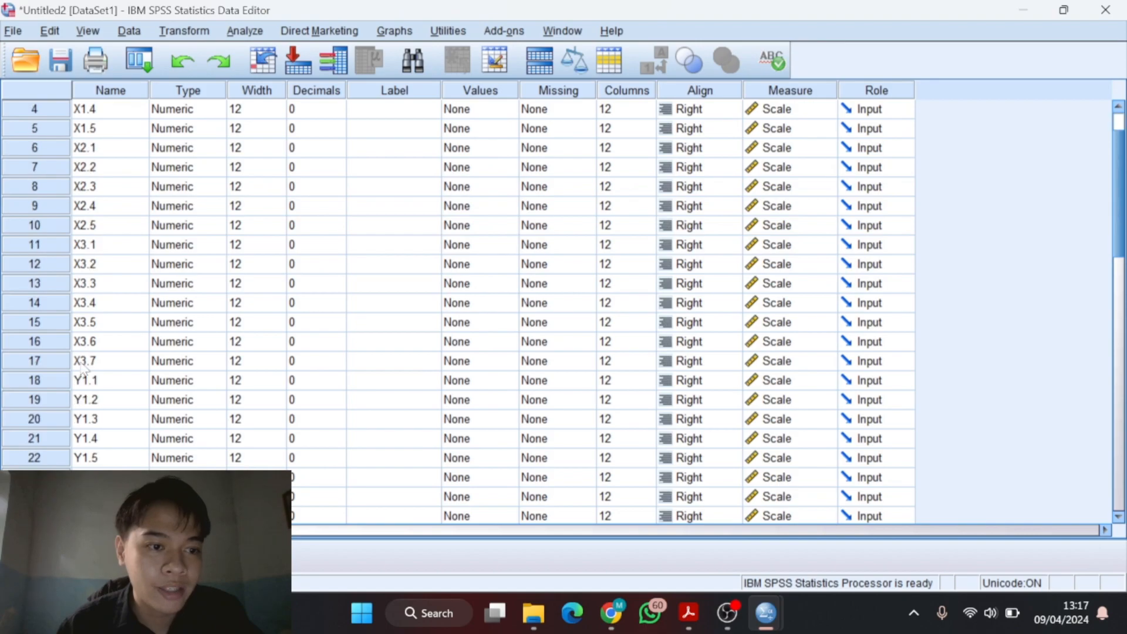
scroll(84, 417, "down", 2)
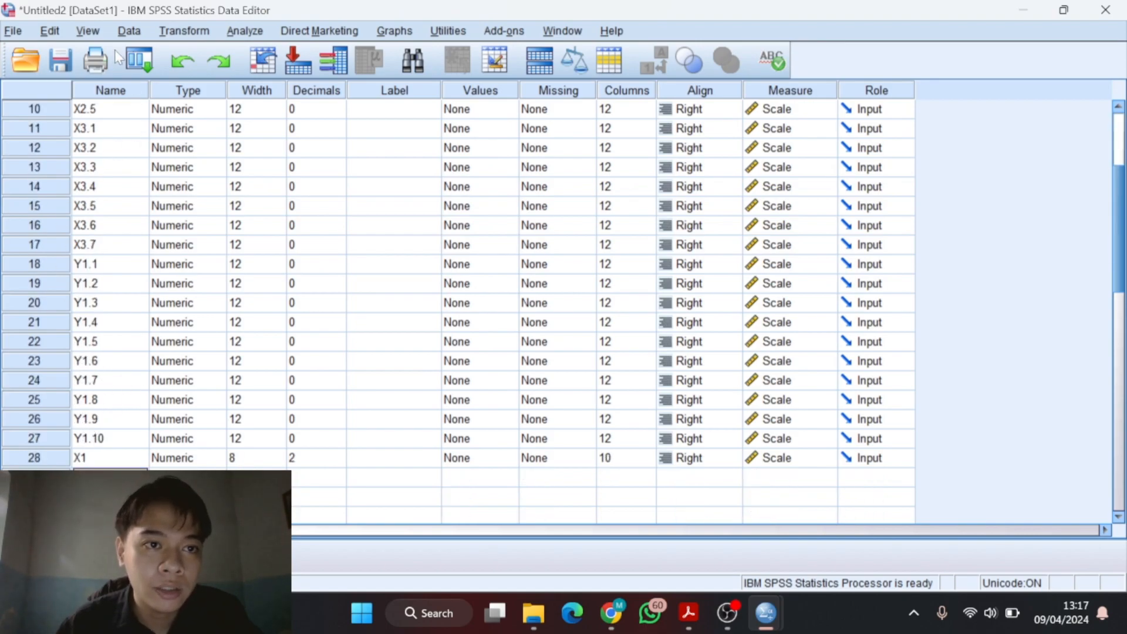
Start another Compute Variable transformation with X2 as the target variable.
left_click(184, 30)
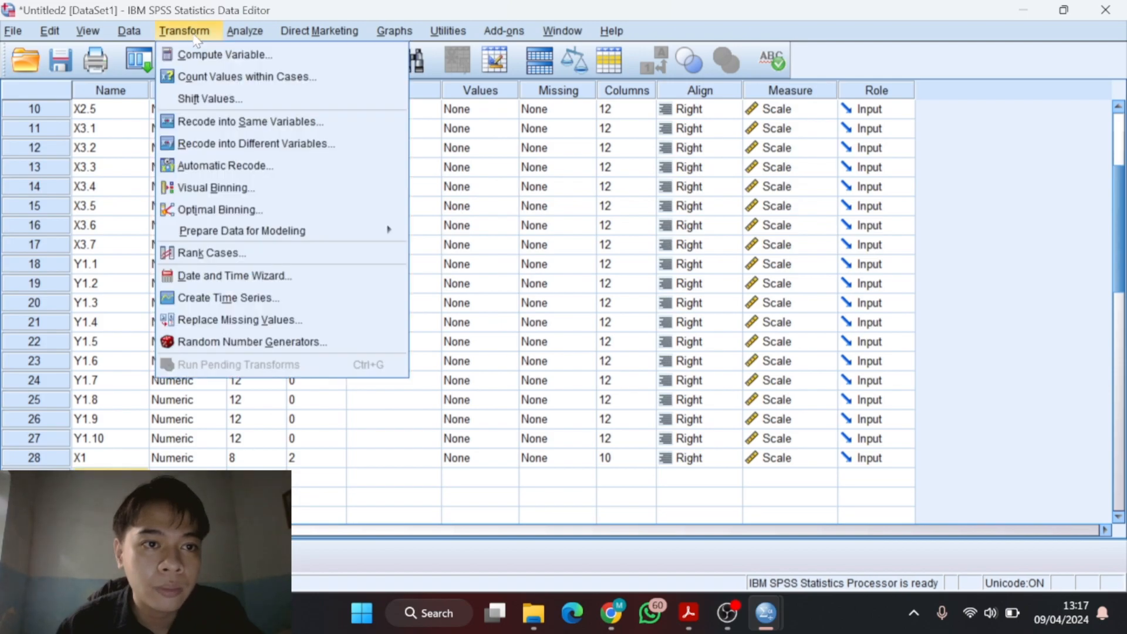
left_click(200, 52)
left_click(329, 113)
key("BackSpace")
type("2")
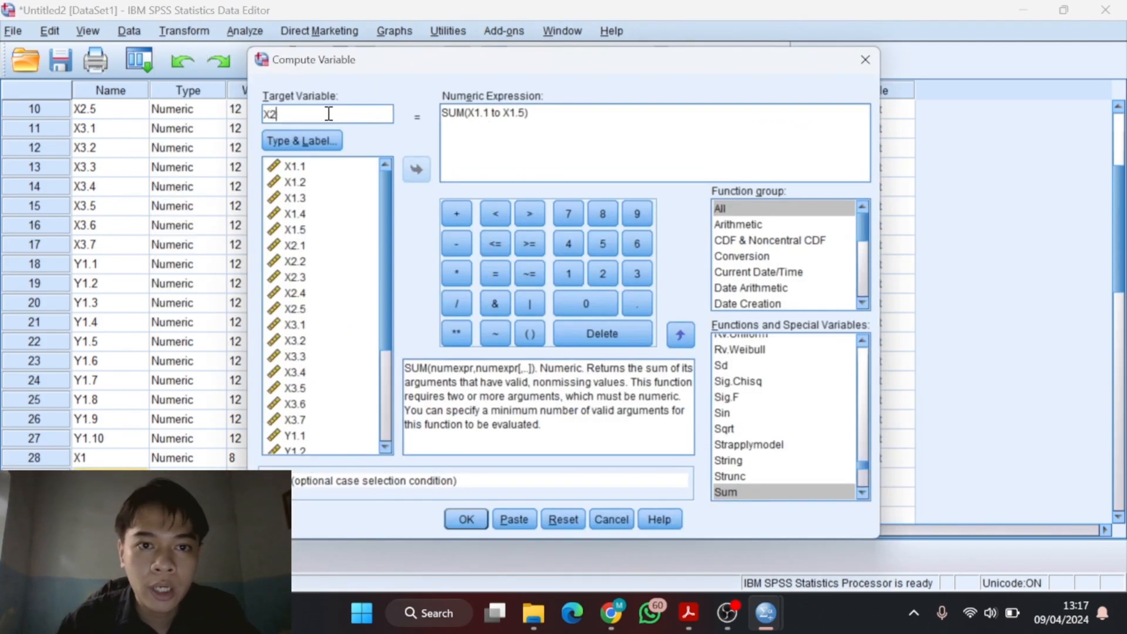
Change the numeric expression to SUM(X2.1 to X2.5) and run the computation of X2.
left_click(477, 134)
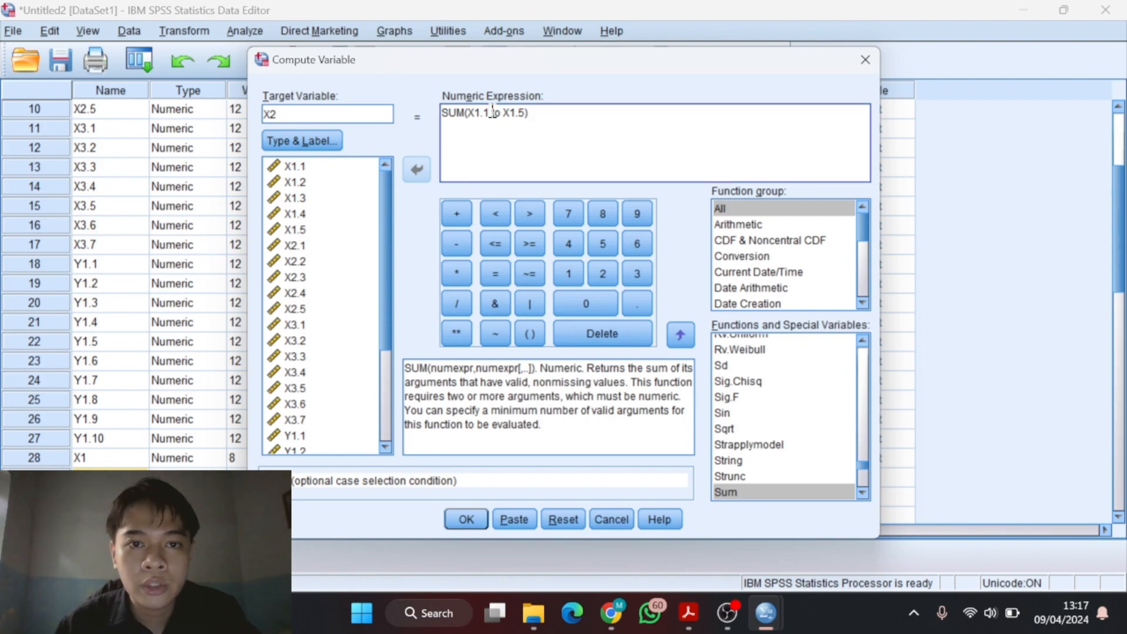
left_click(492, 130)
key("BackSpace")
key("BackSpace")
key("BackSpace")
key("BackSpace")
key("BackSpace")
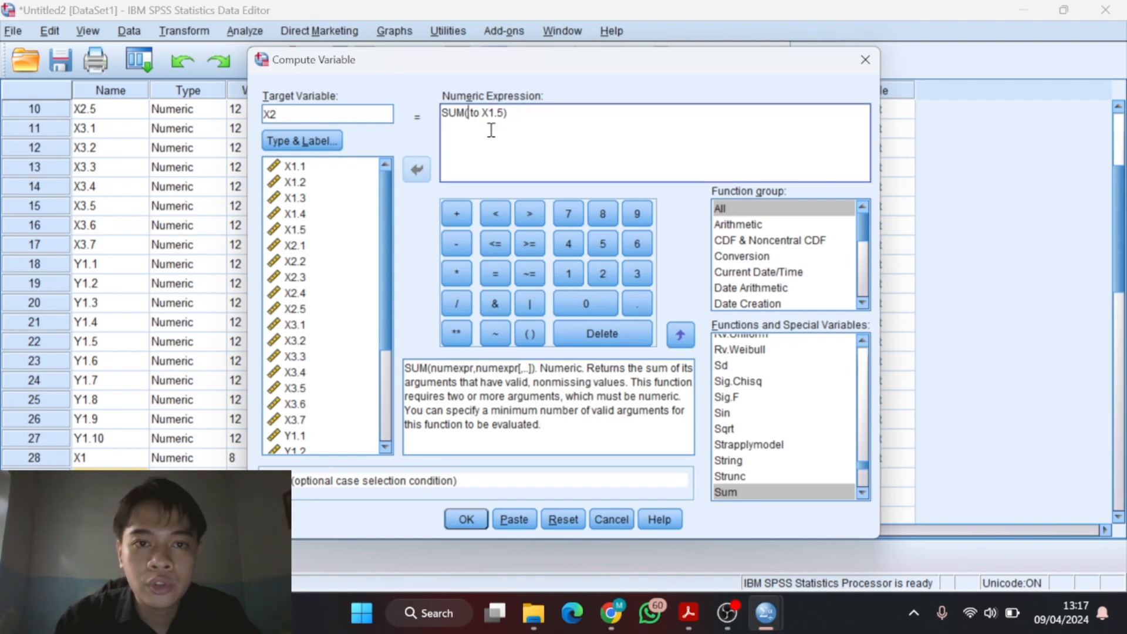
left_click(297, 246)
left_click(405, 173)
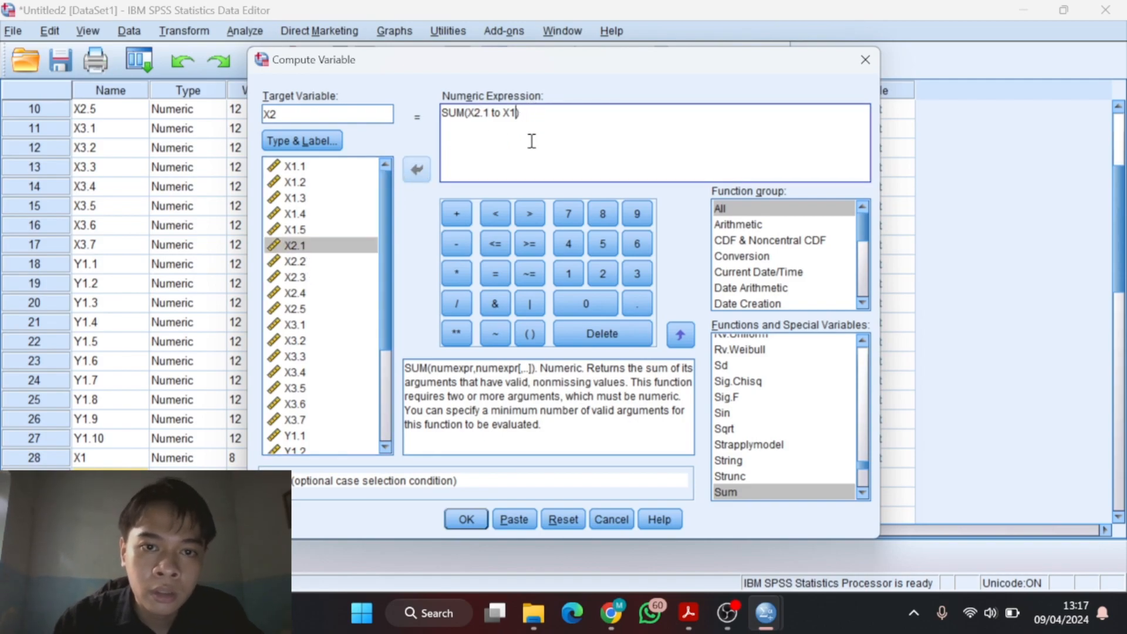
left_click(285, 312)
left_click(417, 168)
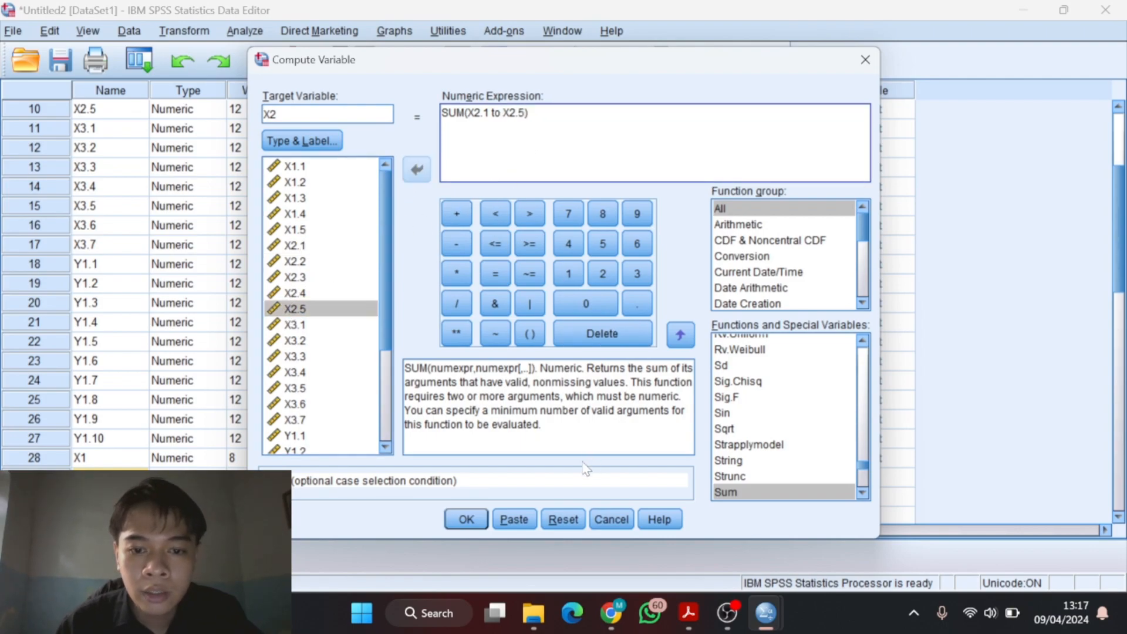
left_click(484, 517)
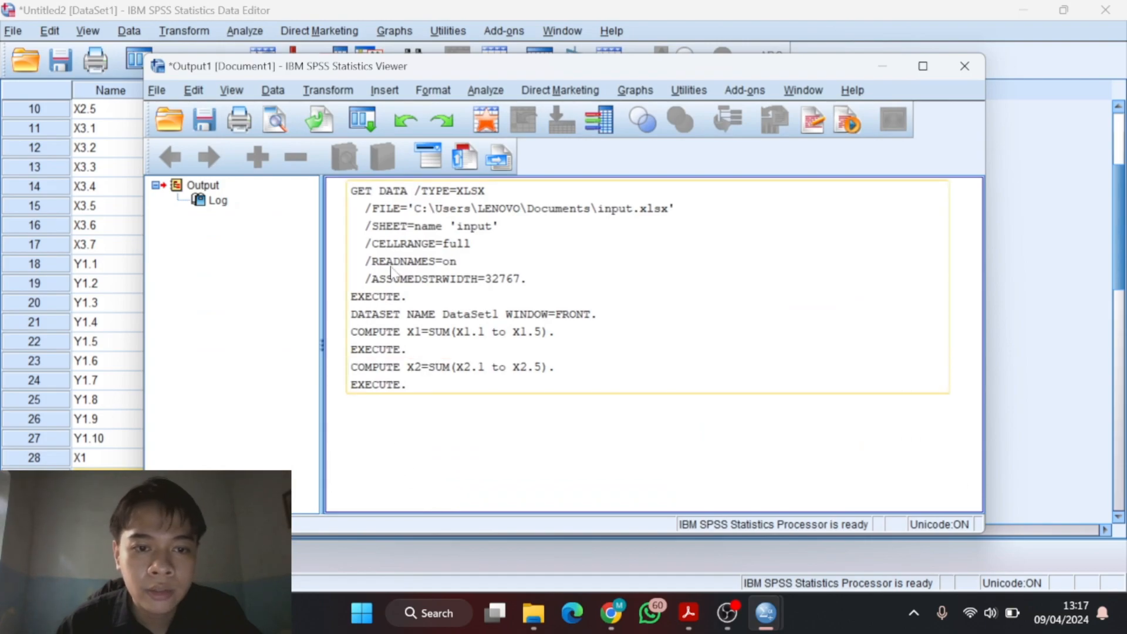
Reopen Compute Variable from the Data Editor and replace the first variable in the SUM expression with X3.1.
left_click(114, 348)
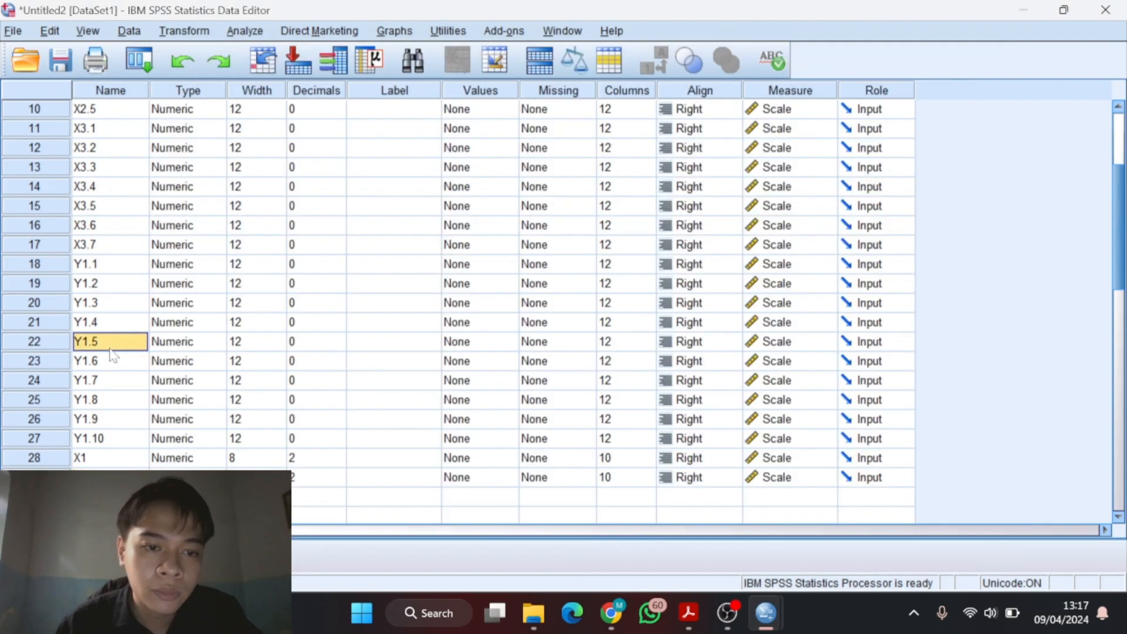
left_click(131, 379)
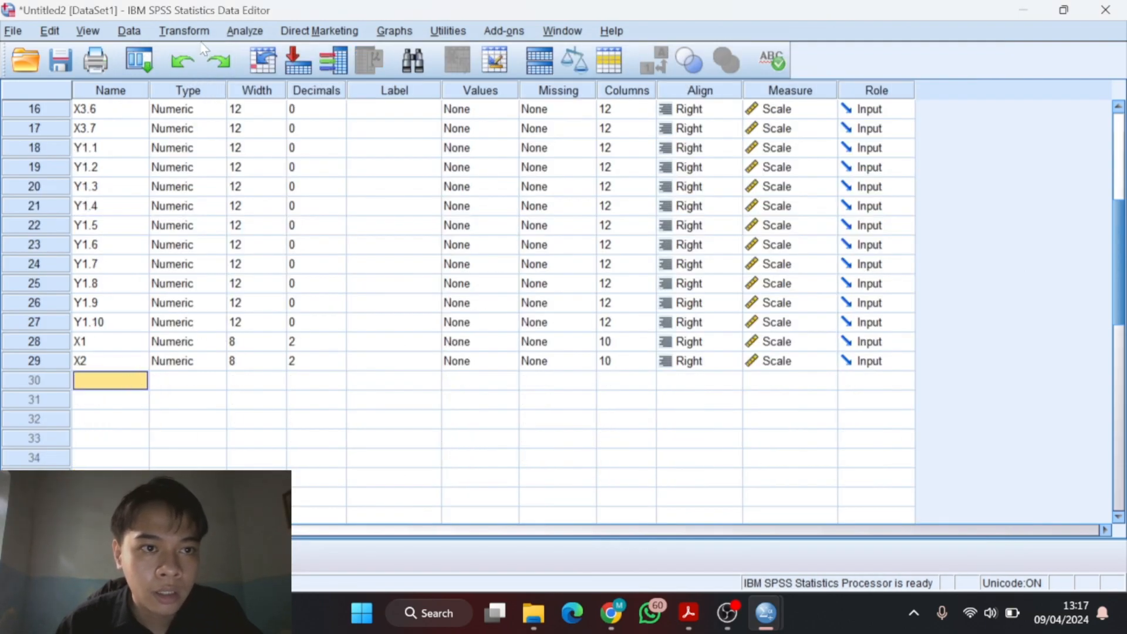
left_click(188, 30)
left_click(223, 51)
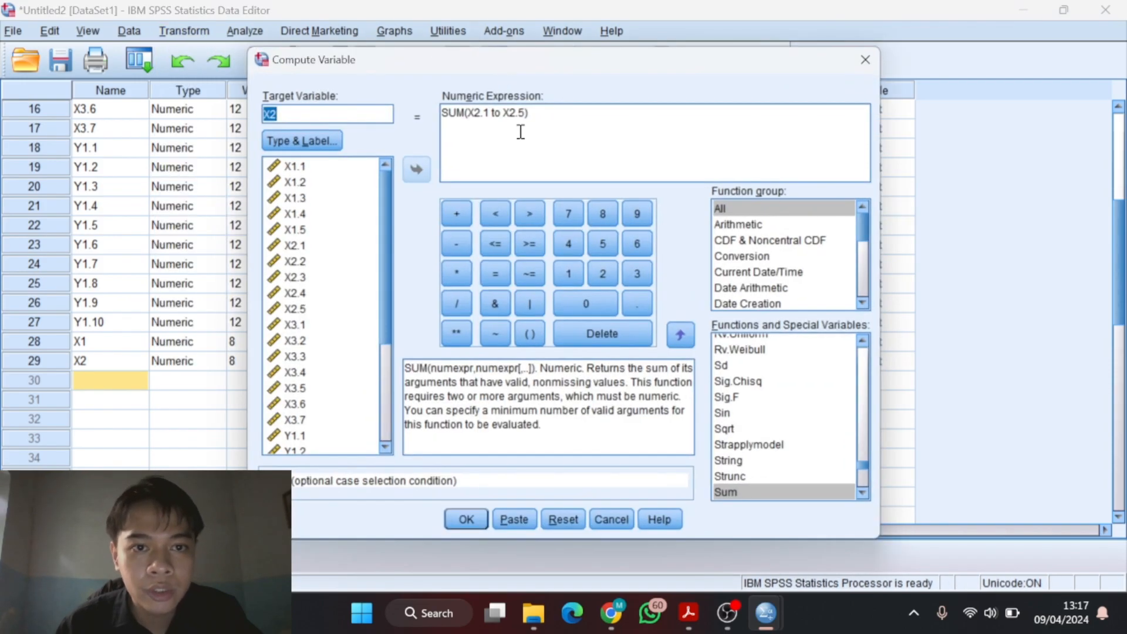
left_click(484, 115)
key("BackSpace")
key("BackSpace")
key("BackSpace")
key("BackSpace")
left_click(302, 326)
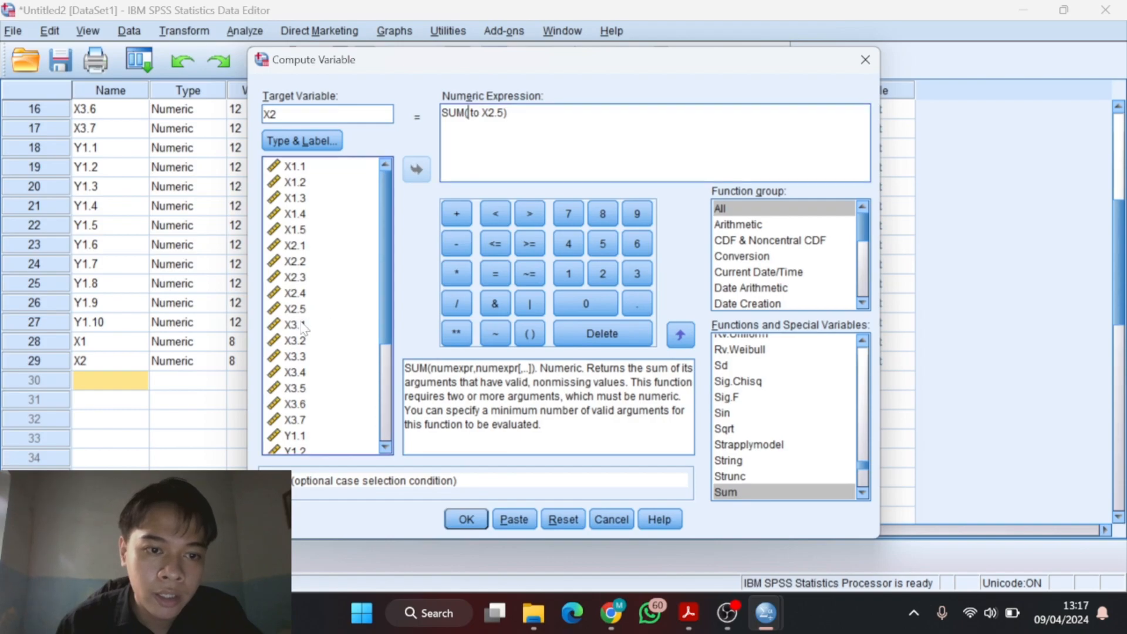
left_click(417, 170)
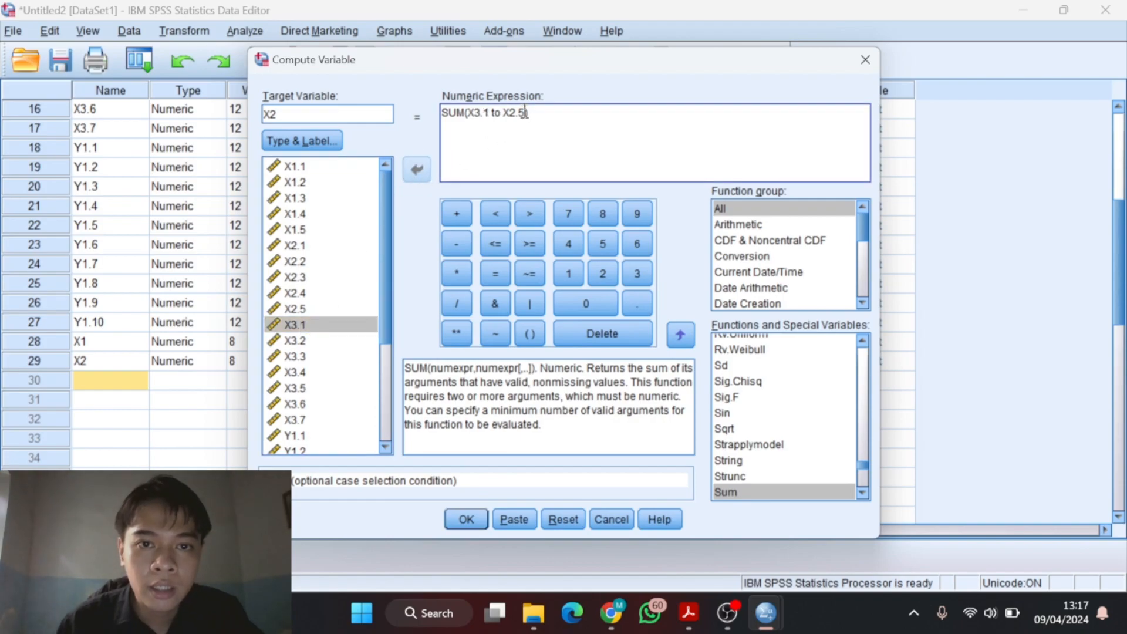
Replace the end variable of the SUM range with X3.7.
left_click_drag(524, 113, 530, 116)
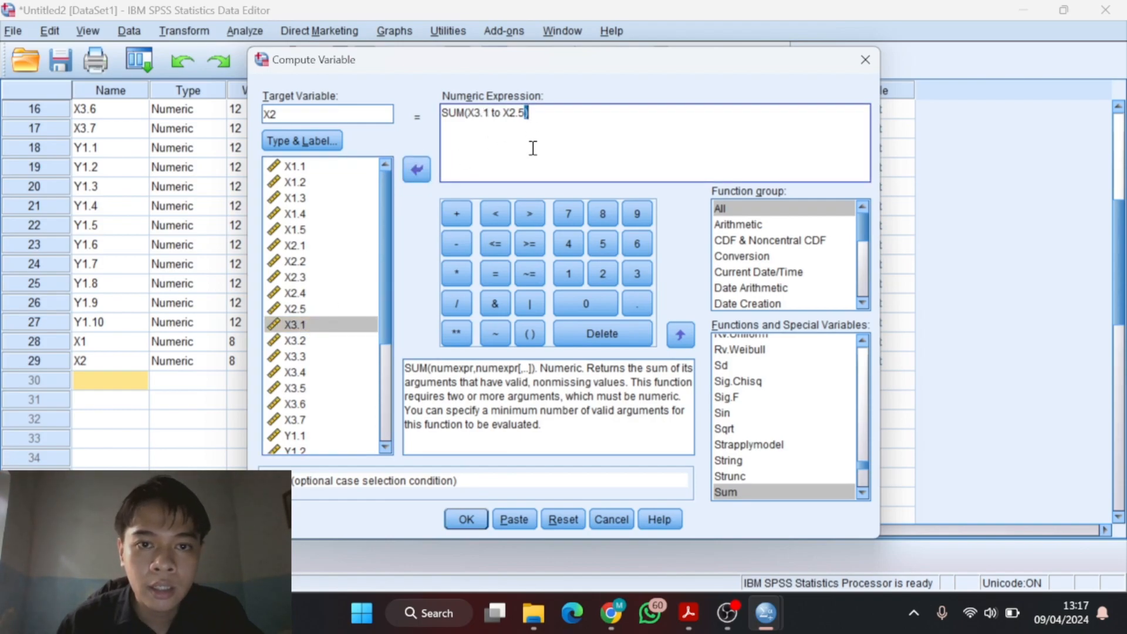
left_click(524, 114)
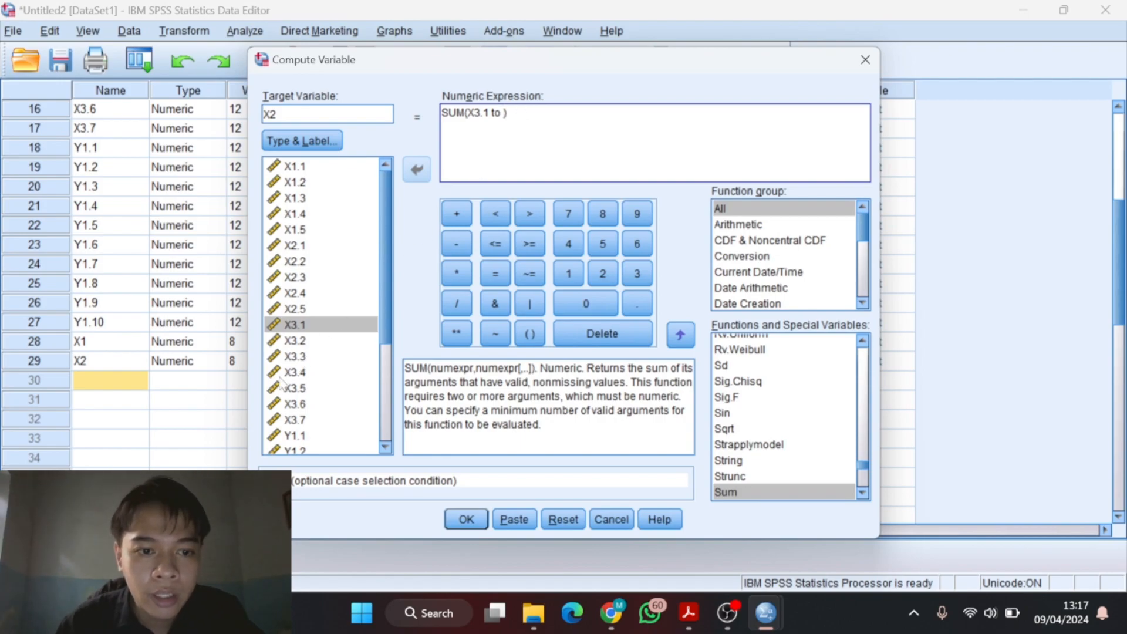
left_click(300, 424)
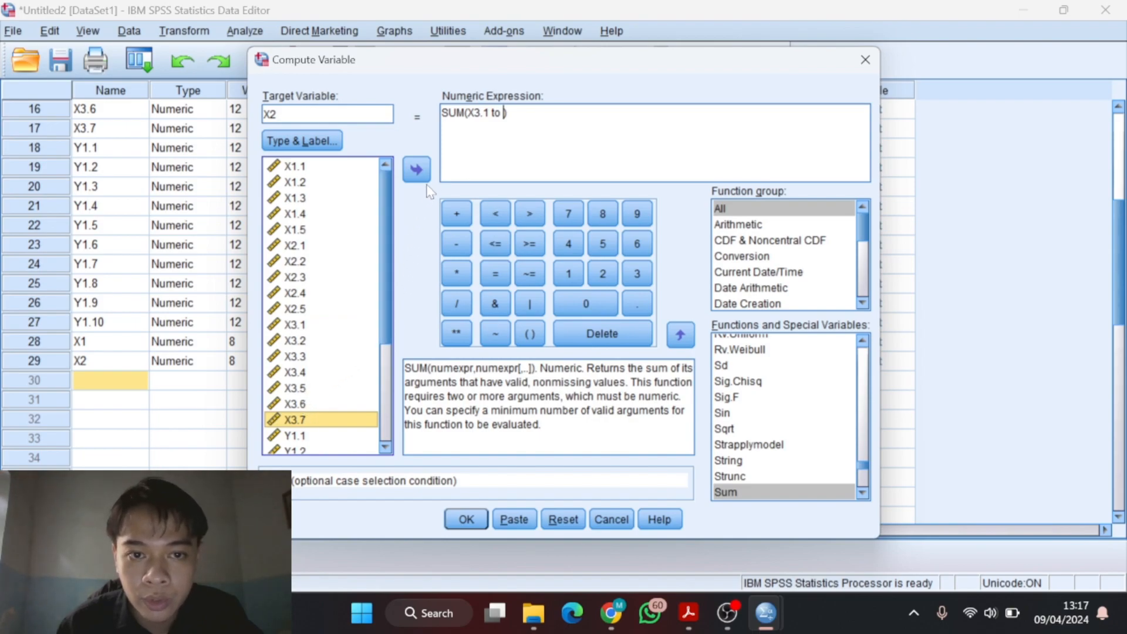
left_click(418, 171)
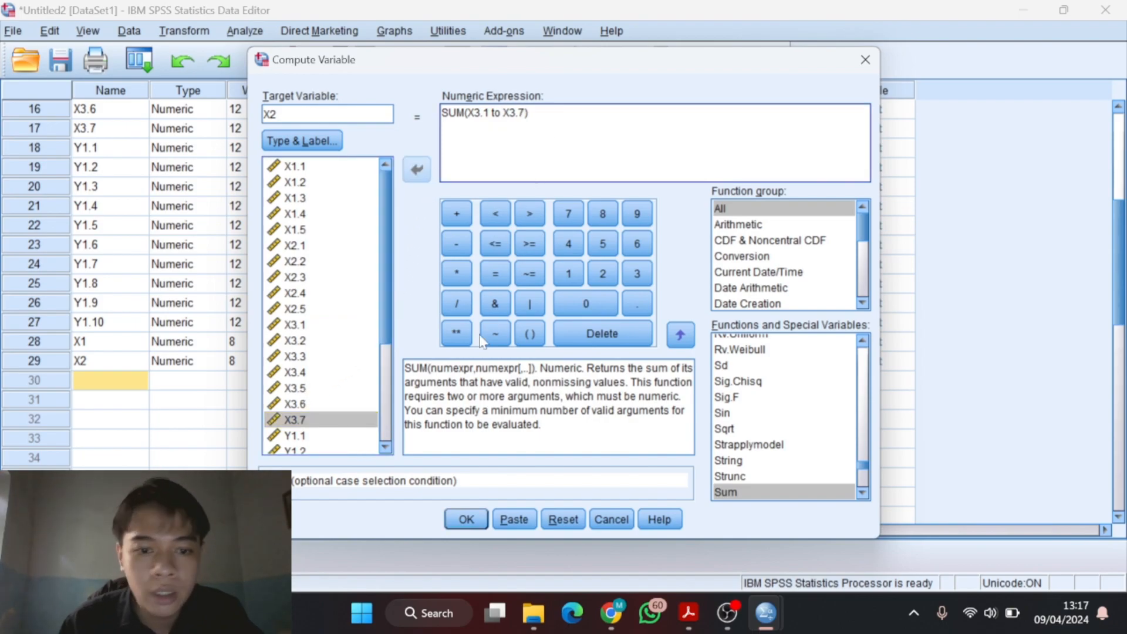
Set the target variable to X3 instead of overwriting X2, and run the computation.
left_click(463, 519)
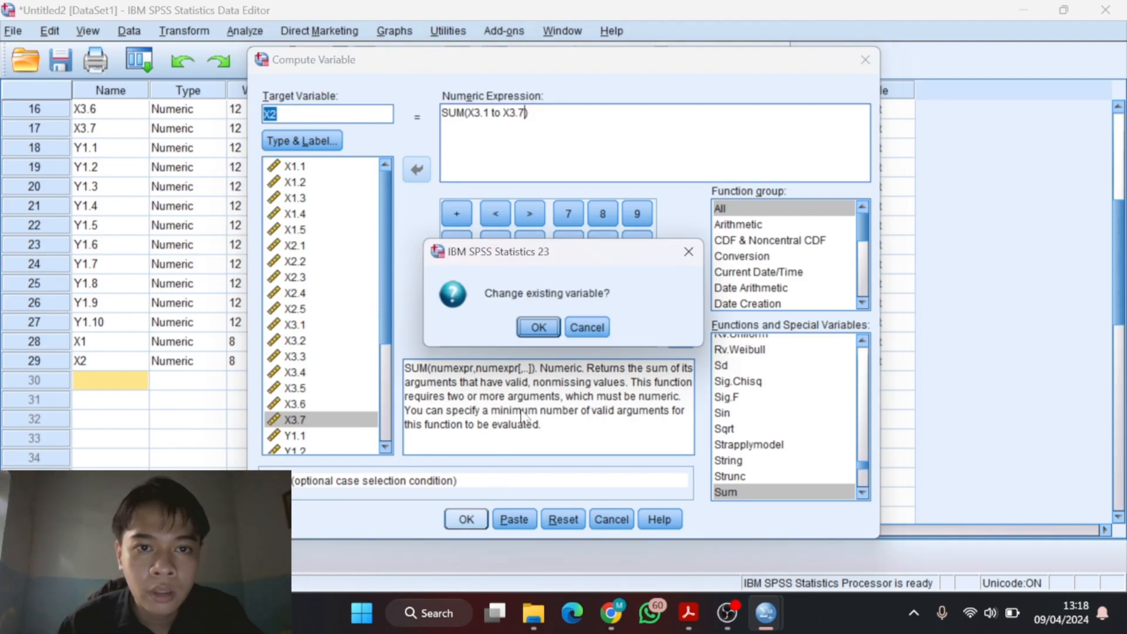
left_click(689, 251)
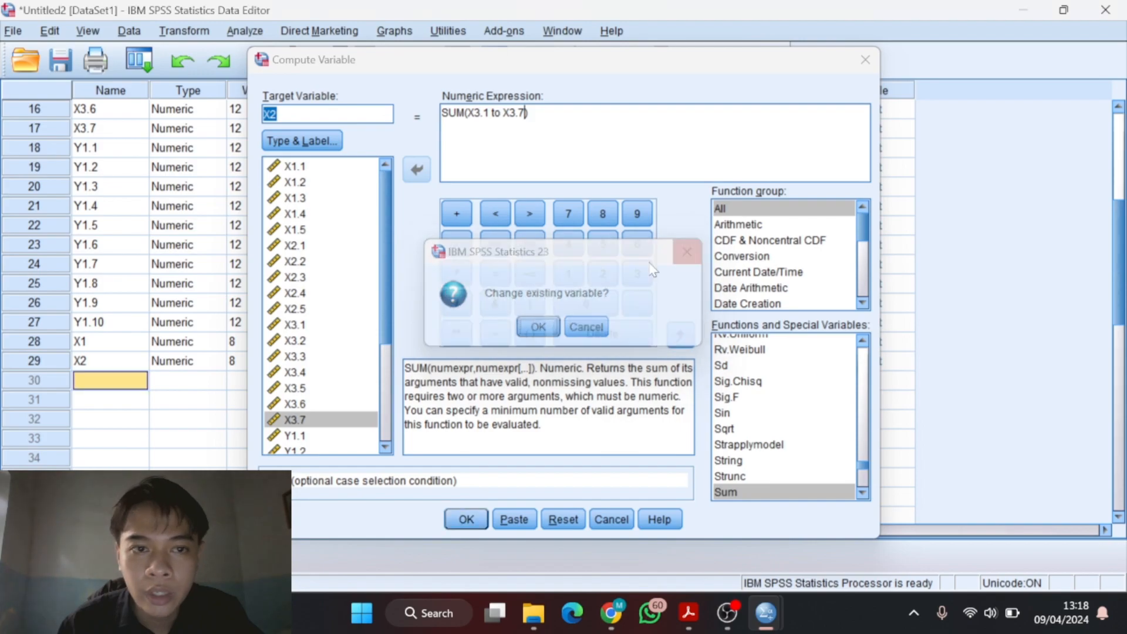
left_click(374, 113)
key("BackSpace")
type("3")
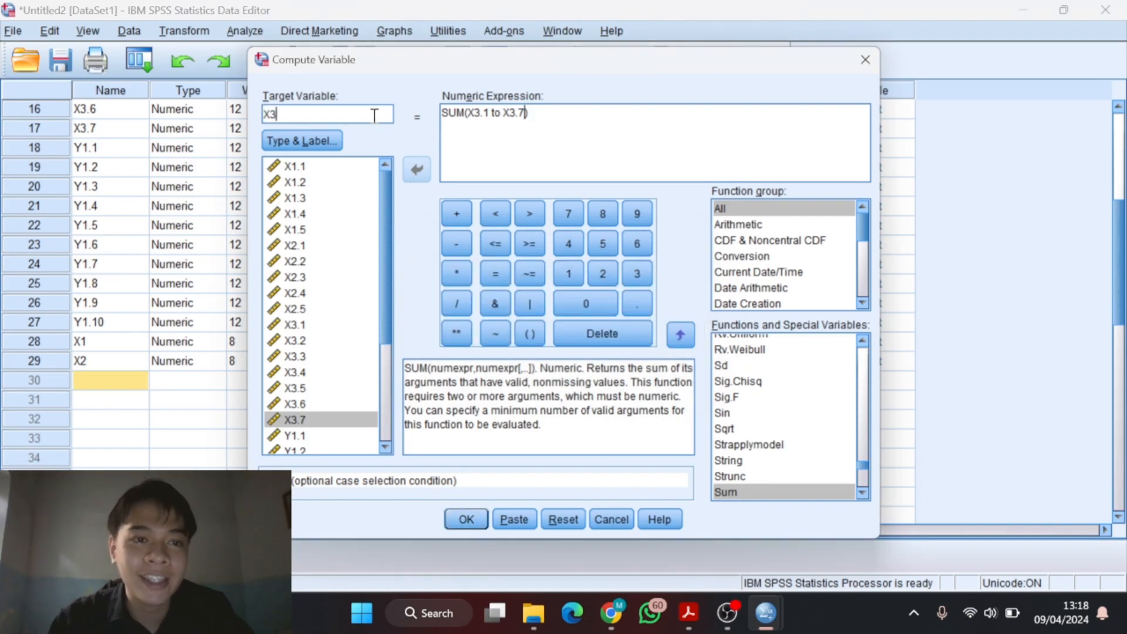
left_click(466, 519)
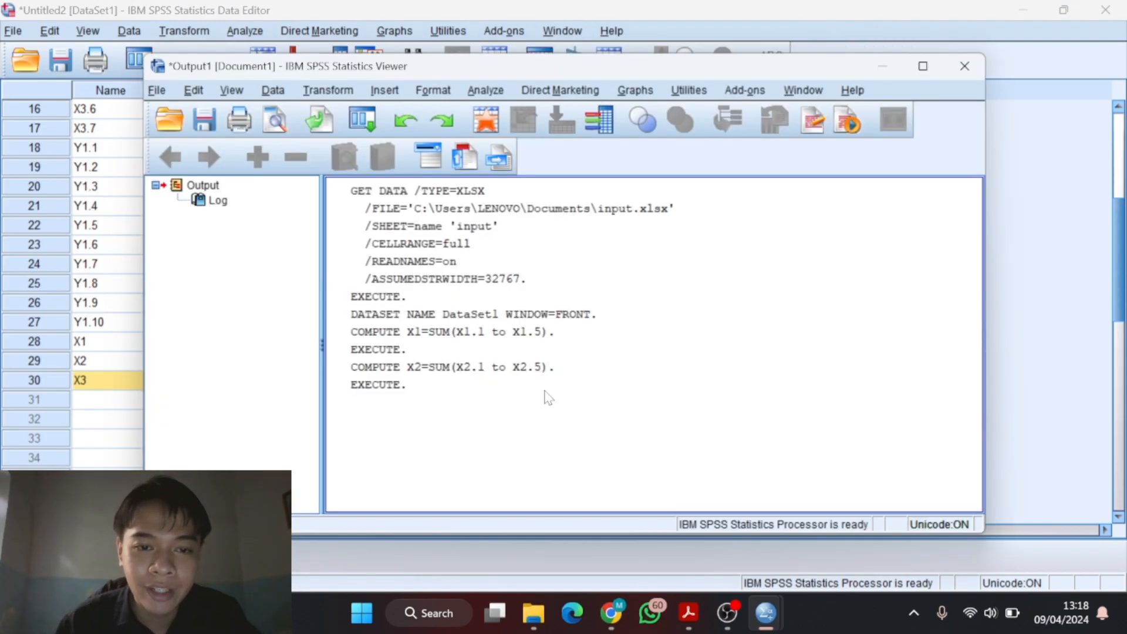
Return to the Data Editor and start a Compute Variable transformation with Y1 as the target variable.
left_click(86, 428)
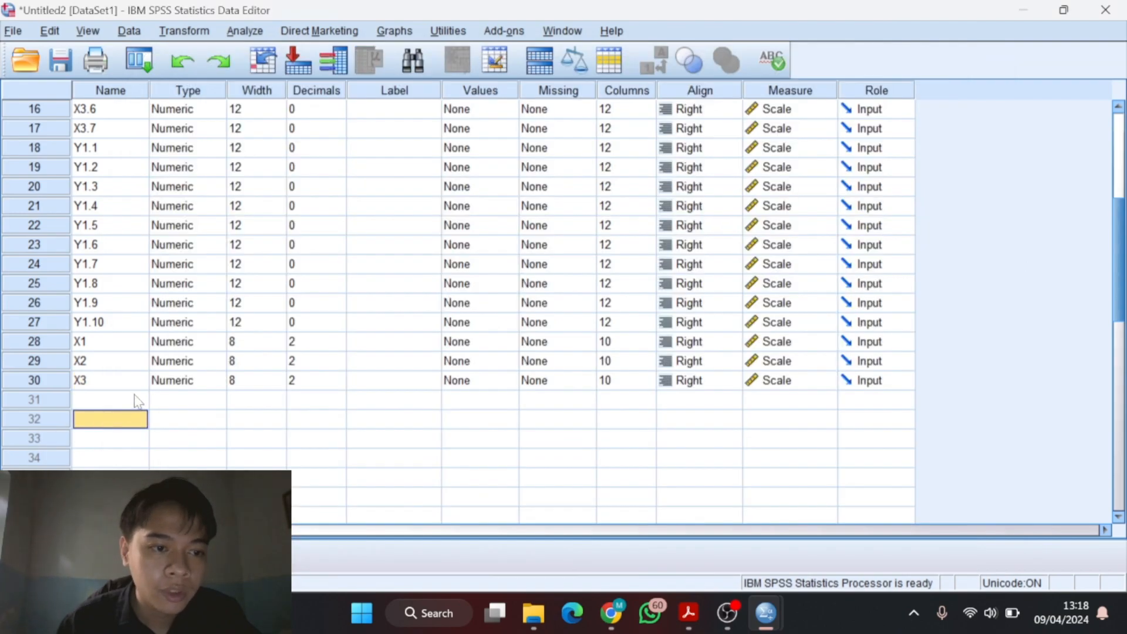
left_click(133, 399)
left_click(190, 32)
left_click(223, 53)
left_click(352, 116)
key("BackSpace")
key("BackSpace")
key("Caps_Lock")
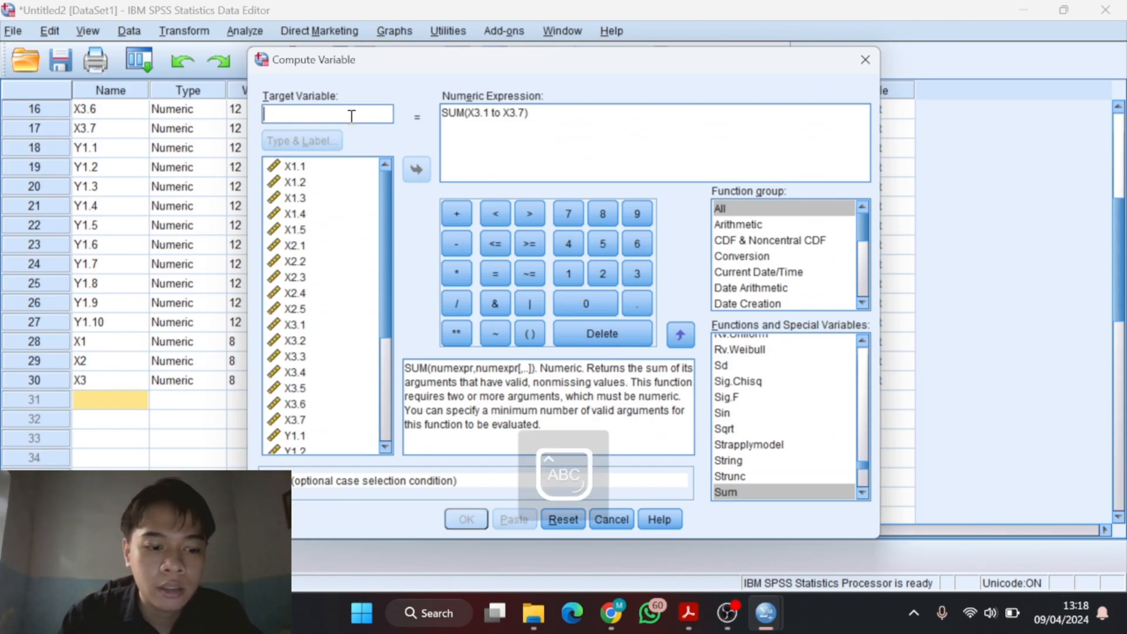
type("Y1")
Replace the first variable in the SUM expression with Y1.1.
left_click(517, 144)
key("BackSpace")
key("BackSpace")
key("BackSpace")
key("BackSpace")
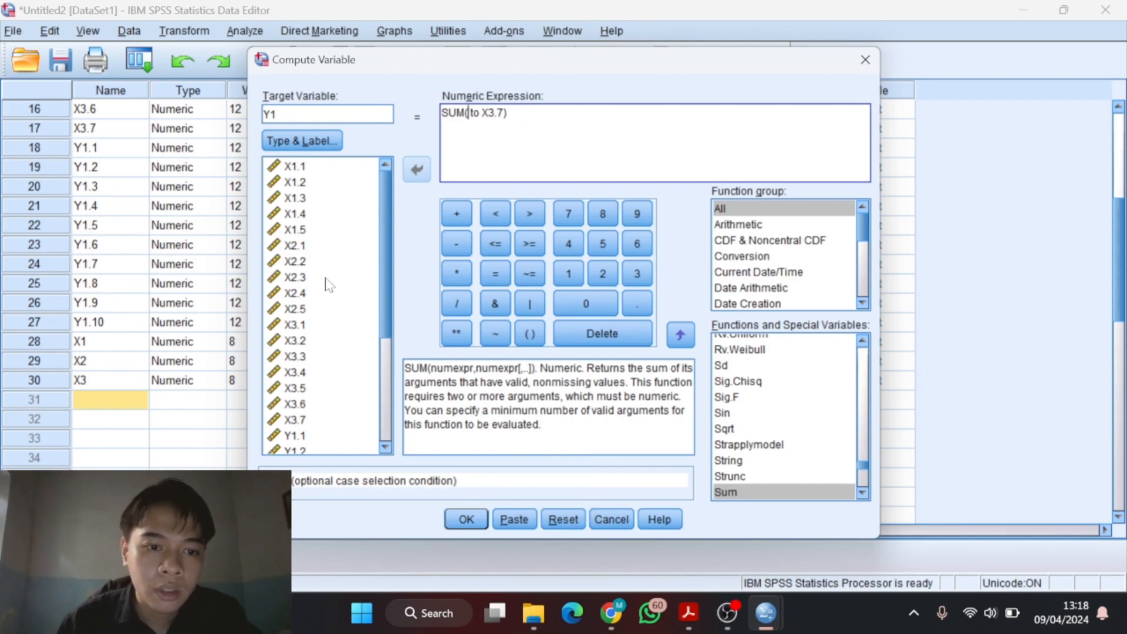
left_click(304, 434)
left_click(417, 170)
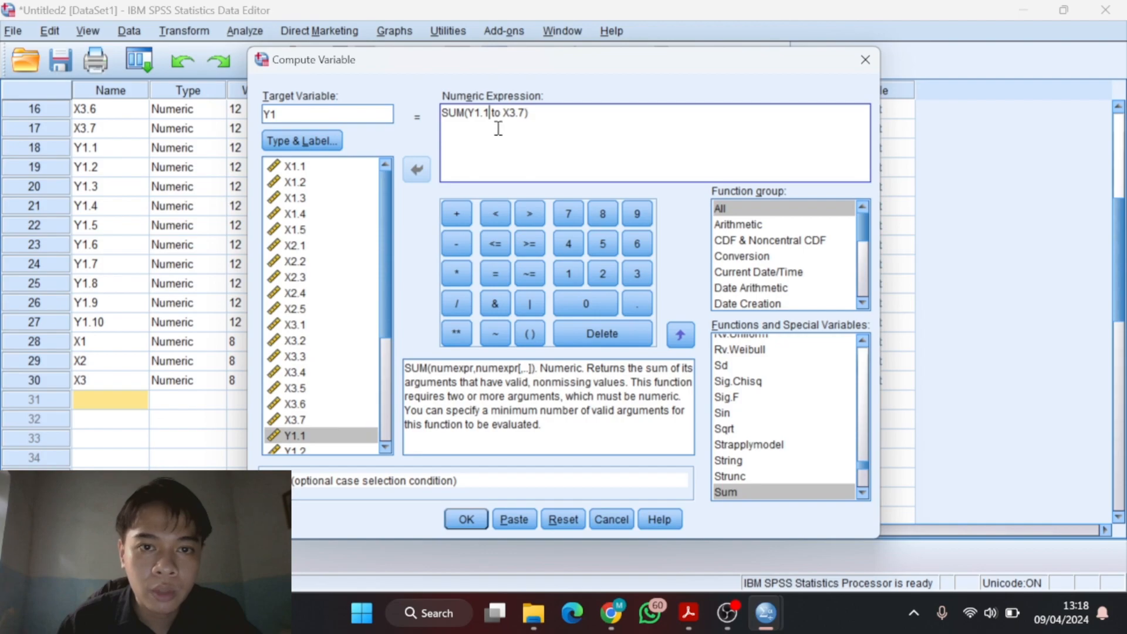
Replace the end variable of the SUM range with Y1.10 and run the computation.
left_click(524, 116)
key("BackSpace")
key("BackSpace")
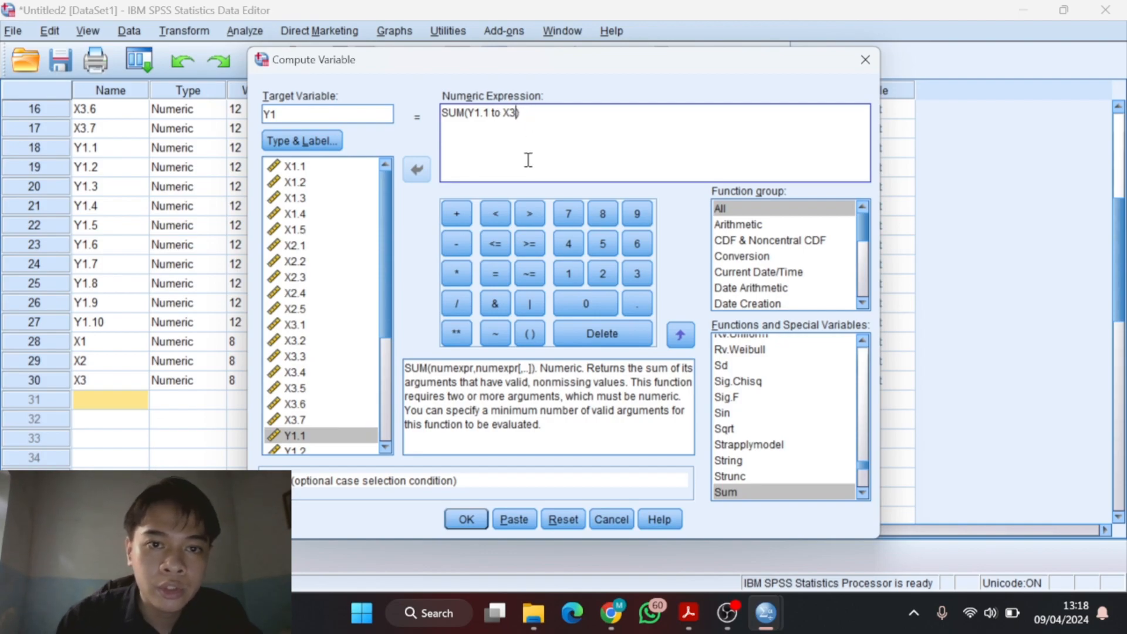
scroll(340, 296, "down", 4)
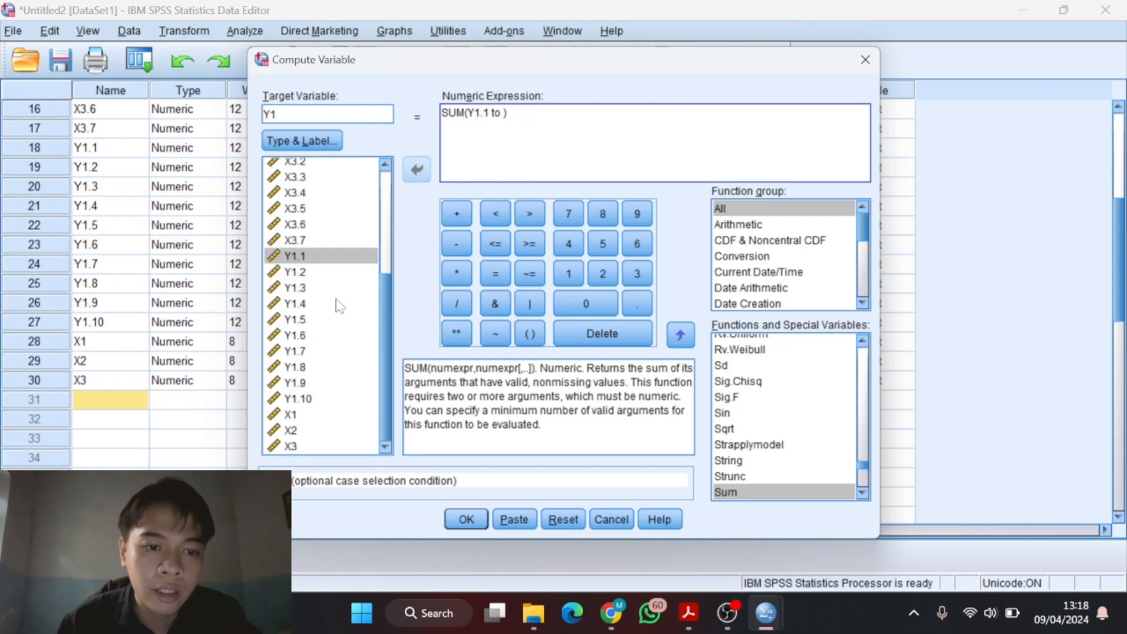
left_click(298, 398)
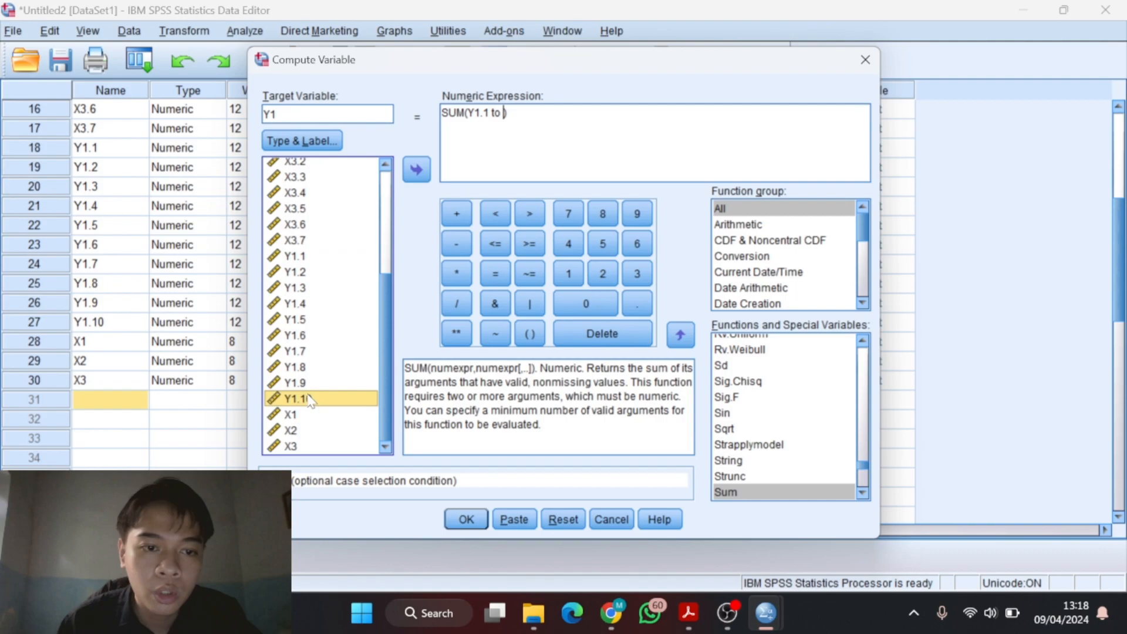
left_click(417, 170)
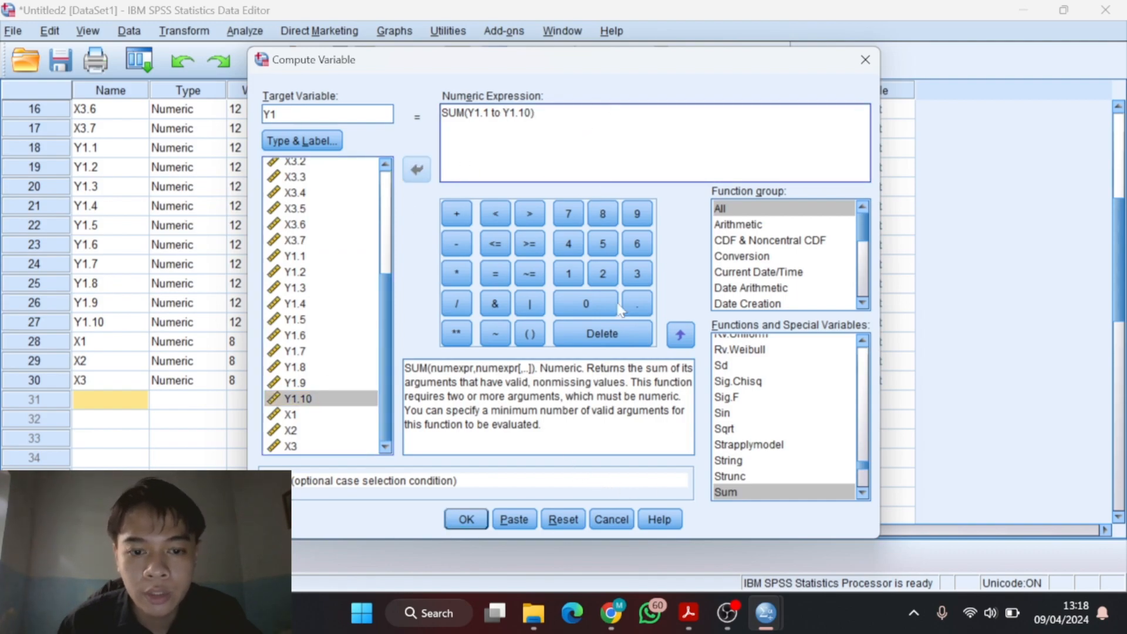
left_click(466, 519)
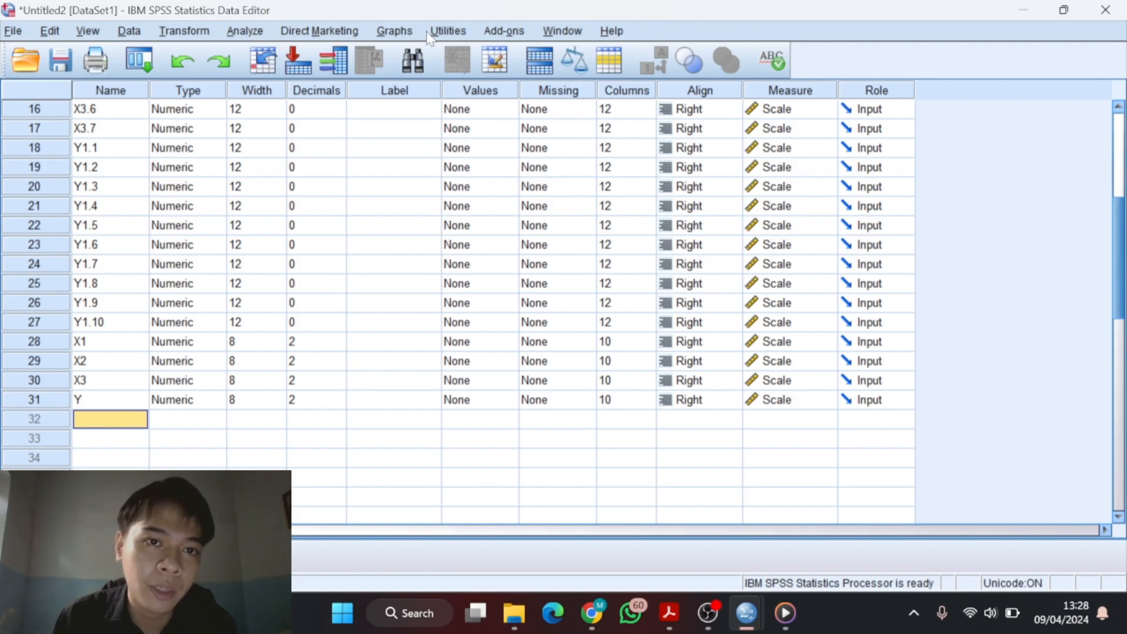
Start a Bivariate Correlations analysis and add items X1.1 through X1.5 to its variables.
left_click(248, 33)
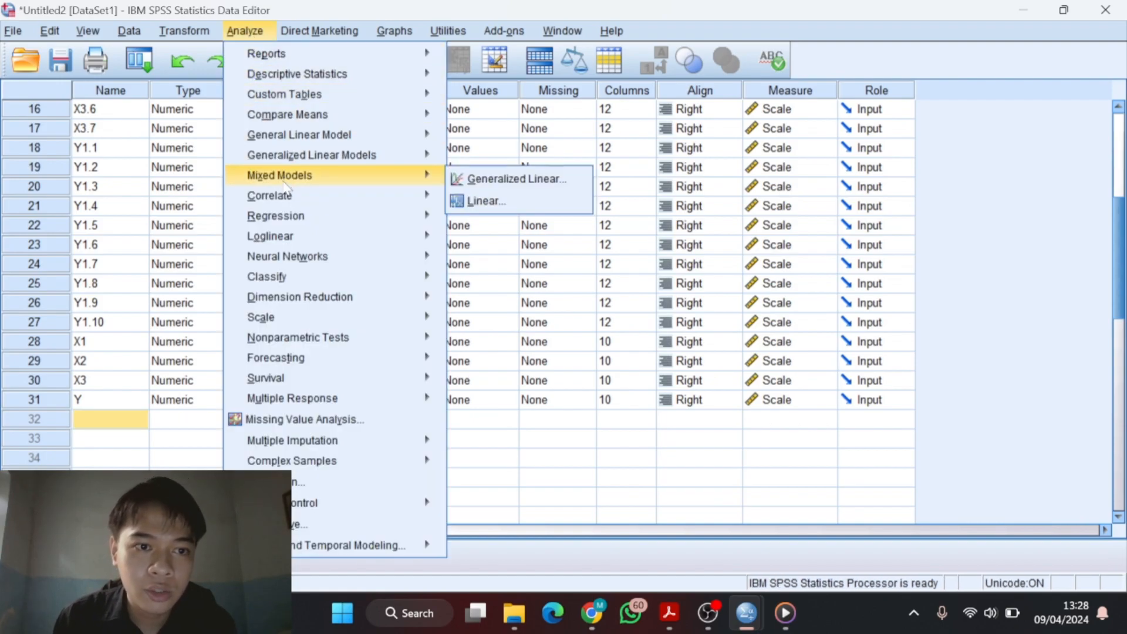
mouse_move(281, 204)
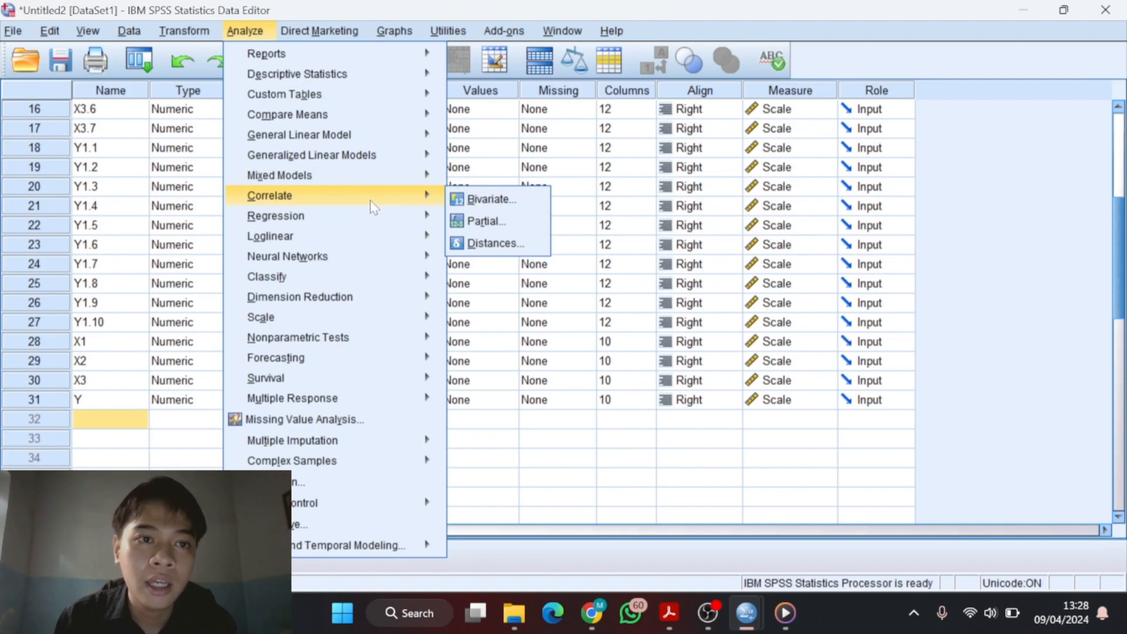
left_click(252, 33)
left_click(252, 32)
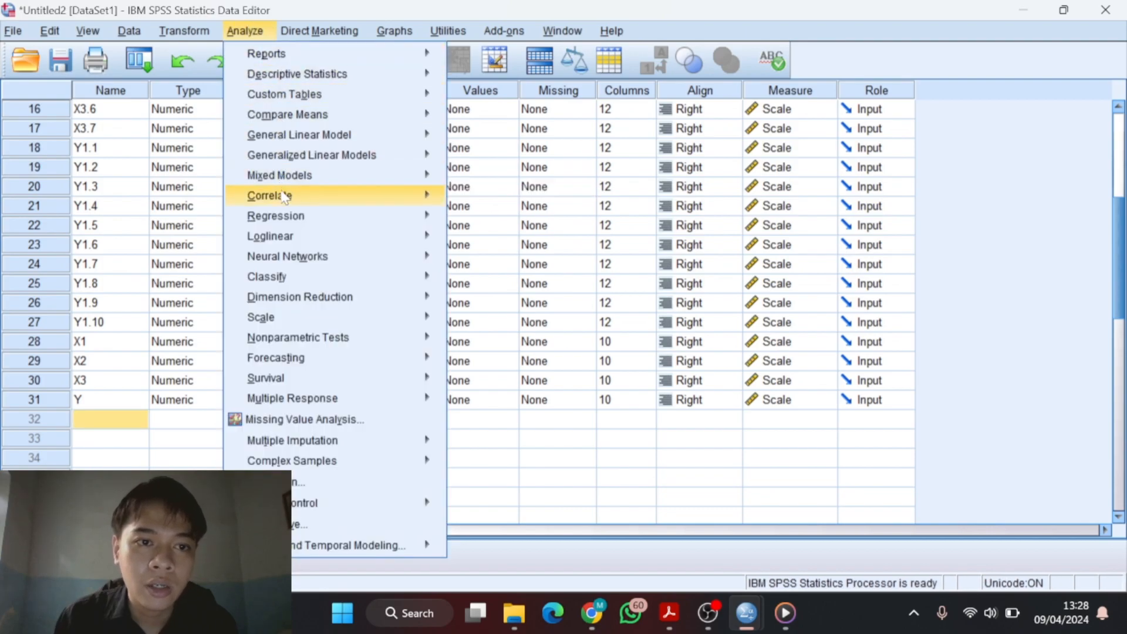
left_click(477, 203)
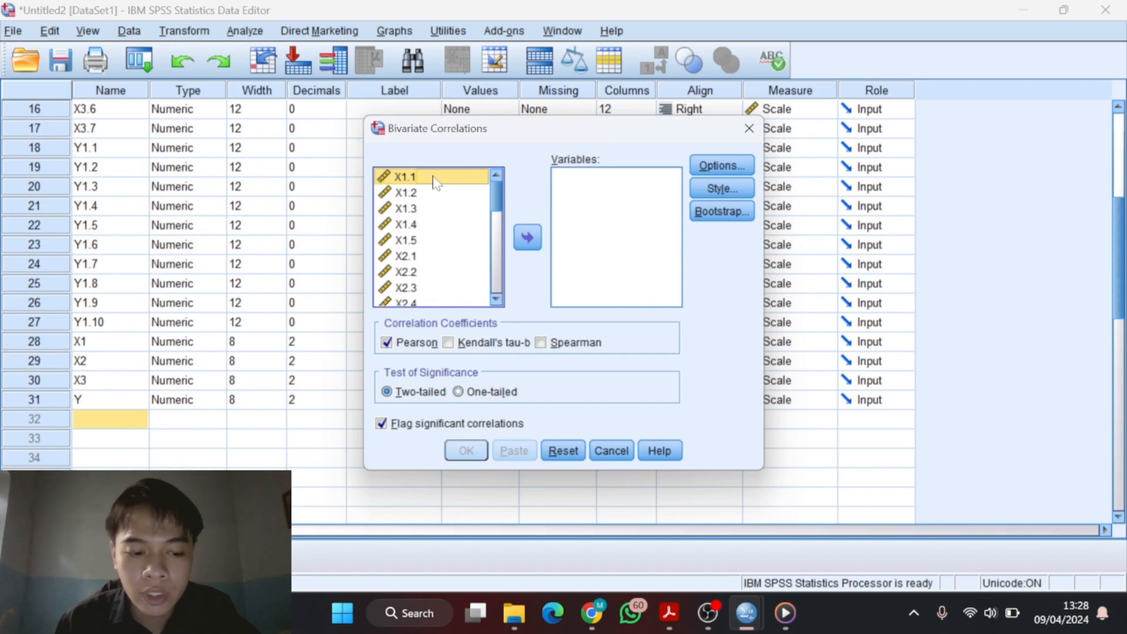
key("Caps_Lock")
key("shift+Down")
key("shift+Down")
key("shift+Down")
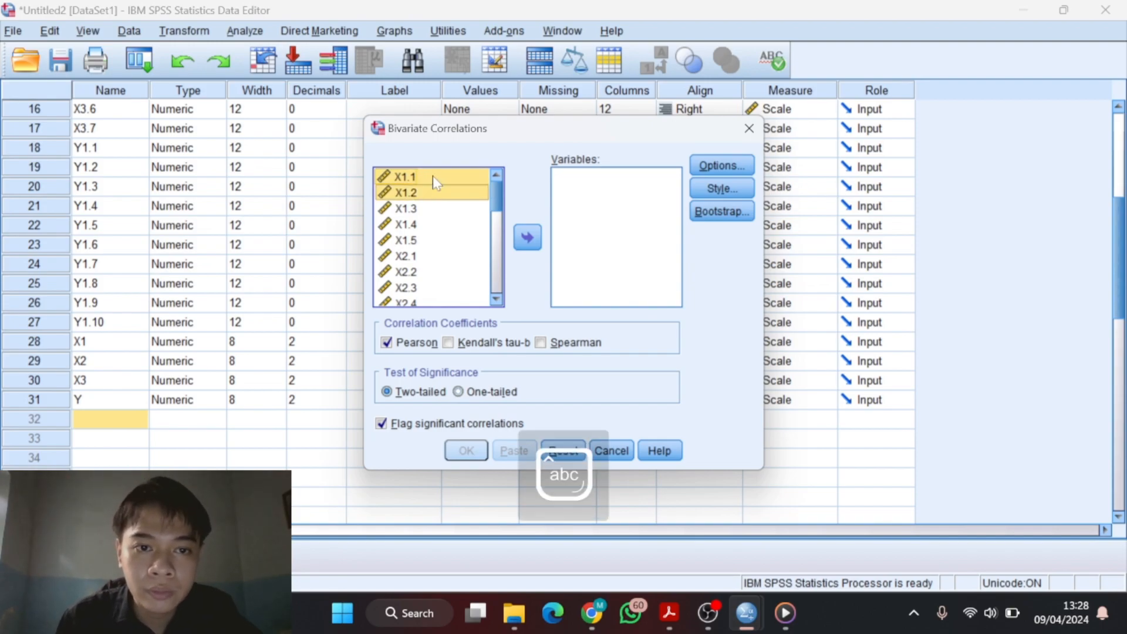
key("shift+Down")
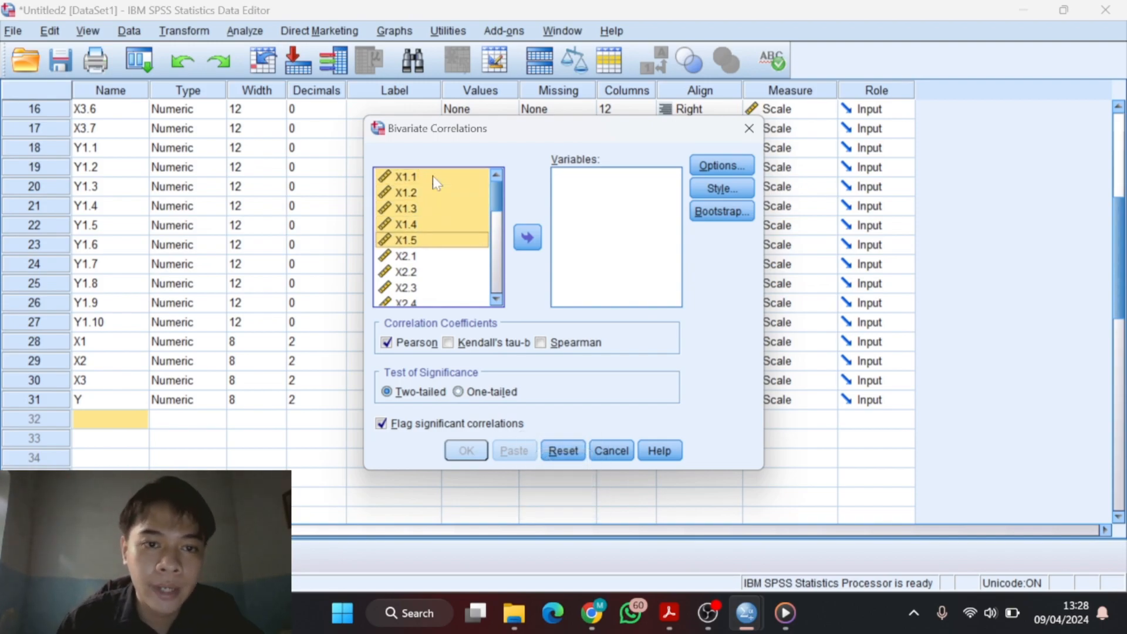
left_click(528, 237)
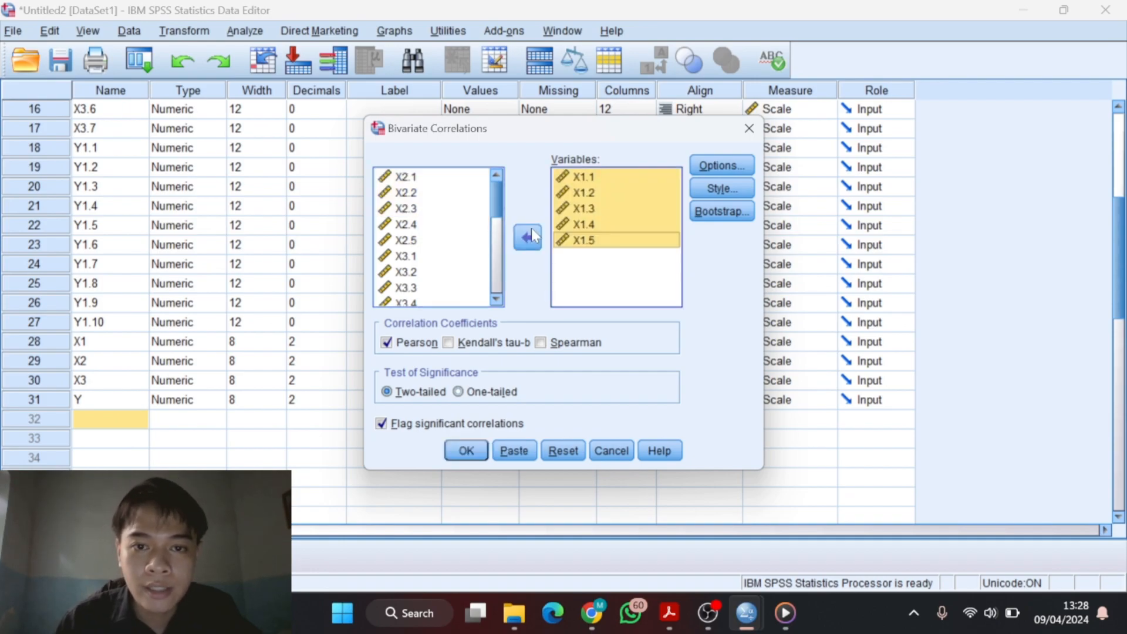
Add the total variable X1 to the analysis and run the two-tailed Pearson correlation.
left_click_drag(503, 203, 496, 291)
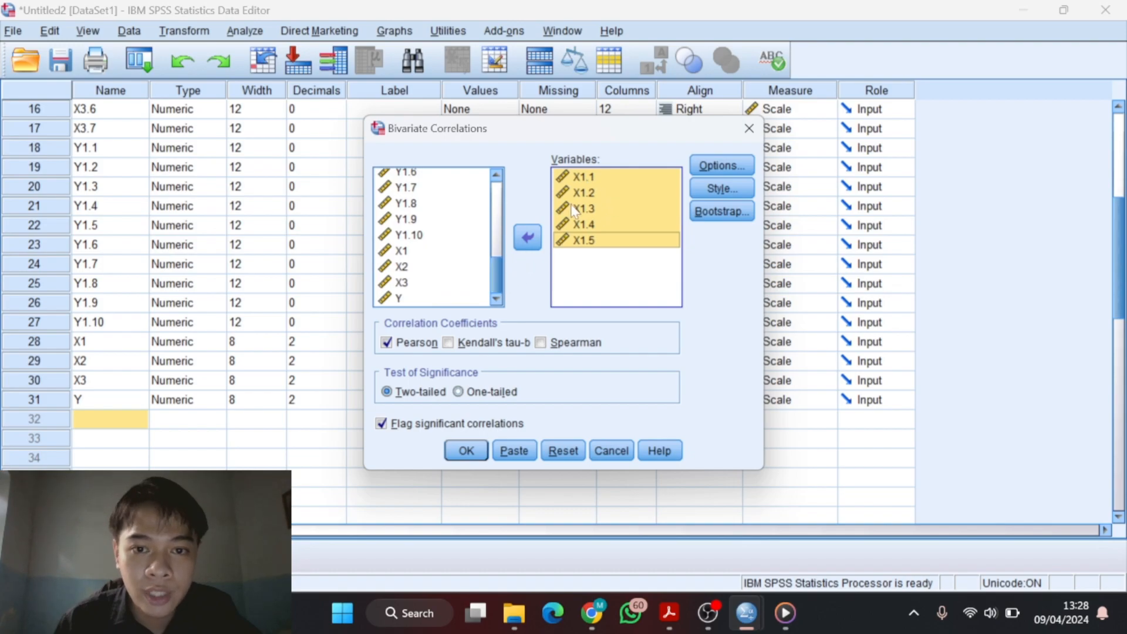
left_click(395, 251)
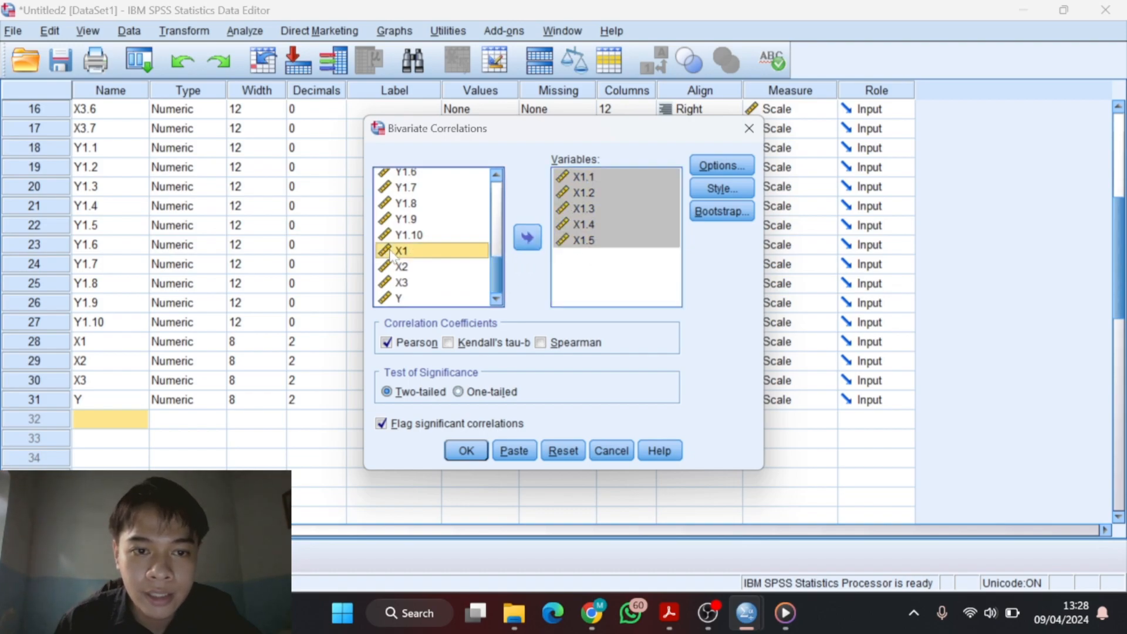
left_click(528, 237)
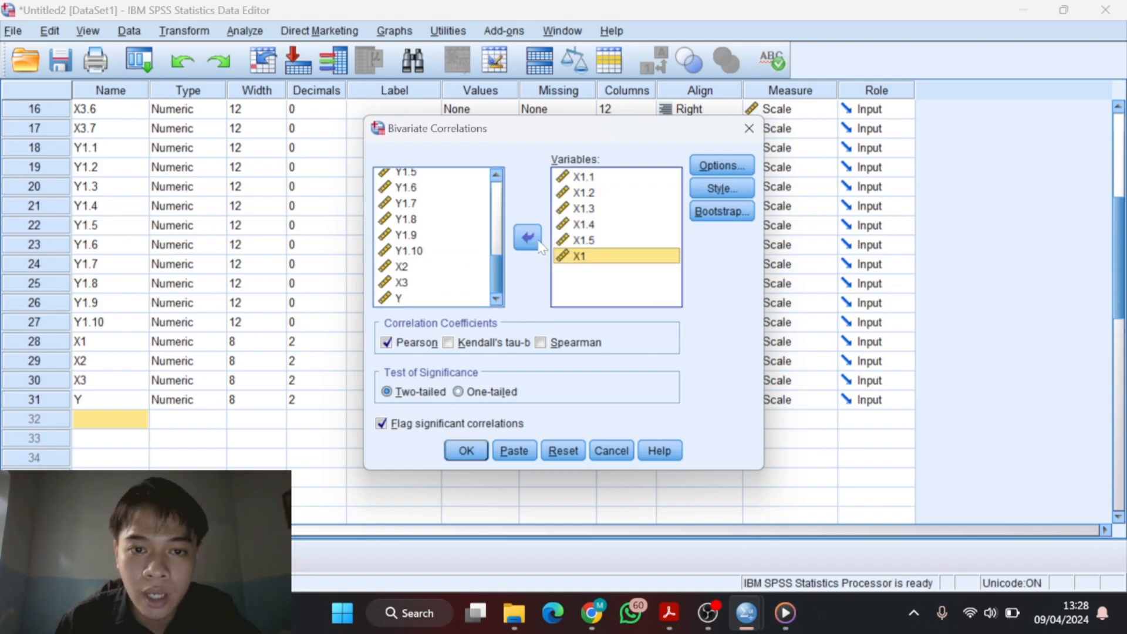
scroll(441, 231, "up", 5)
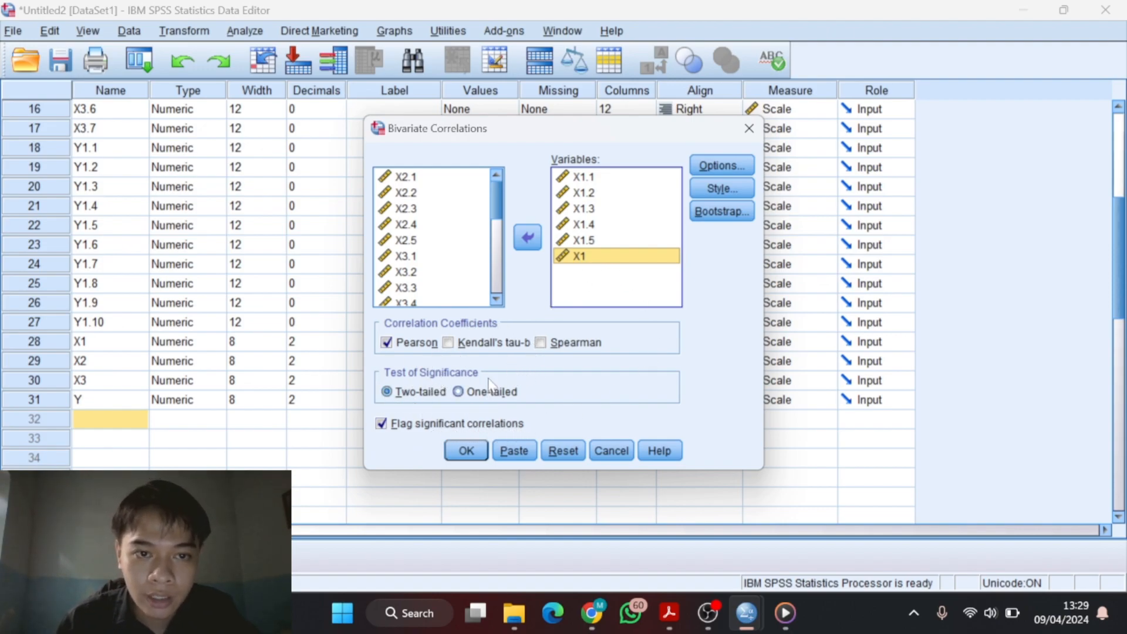
left_click(466, 452)
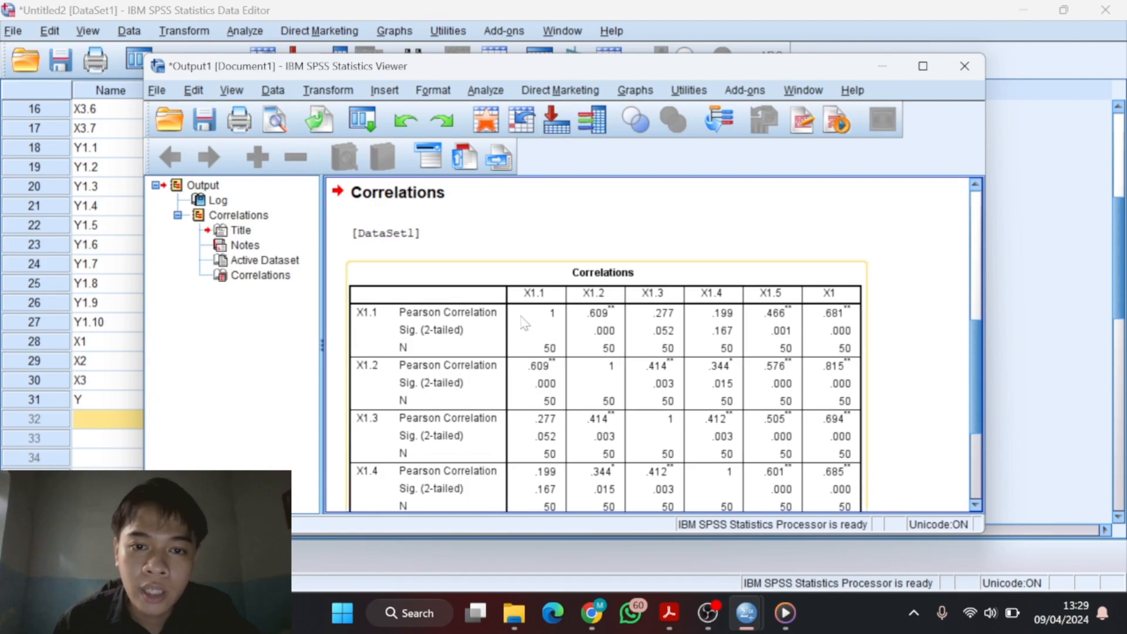
Examine the Correlations table for items X1.1 to X1.5 against the total X1.
scroll(524, 328, "down", 3)
scroll(525, 328, "up", 2)
scroll(525, 327, "down", 2)
scroll(524, 328, "up", 4)
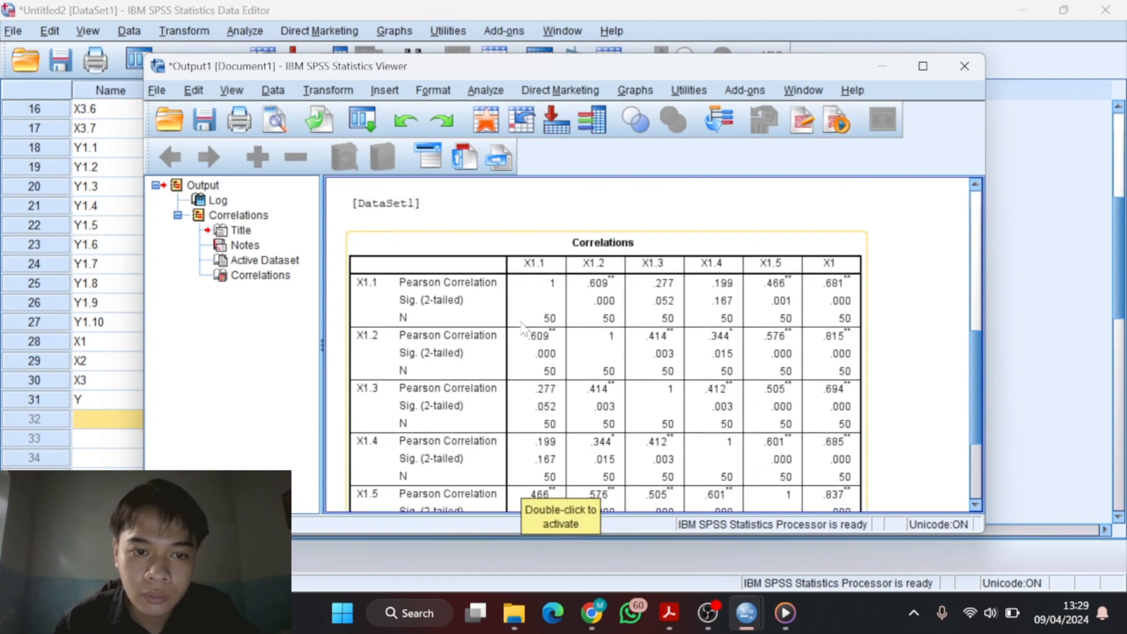
scroll(446, 341, "down", 1)
scroll(446, 340, "down", 5)
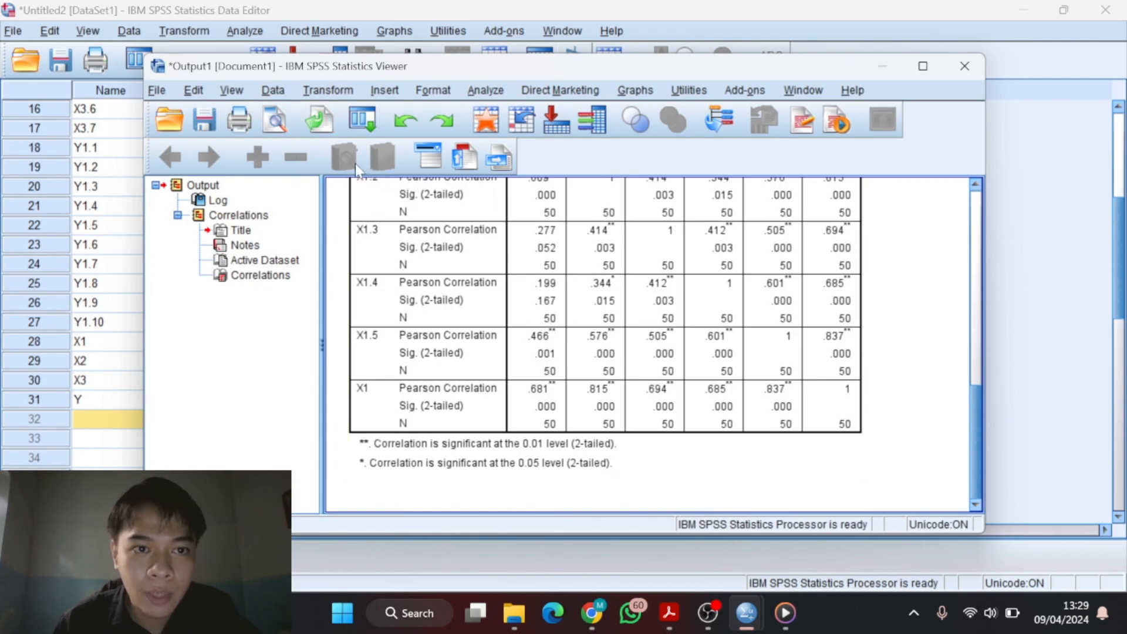
Reopen Bivariate Correlations from the output viewer and remove X1.1 through X1.5 and X1 from the variables.
left_click(483, 92)
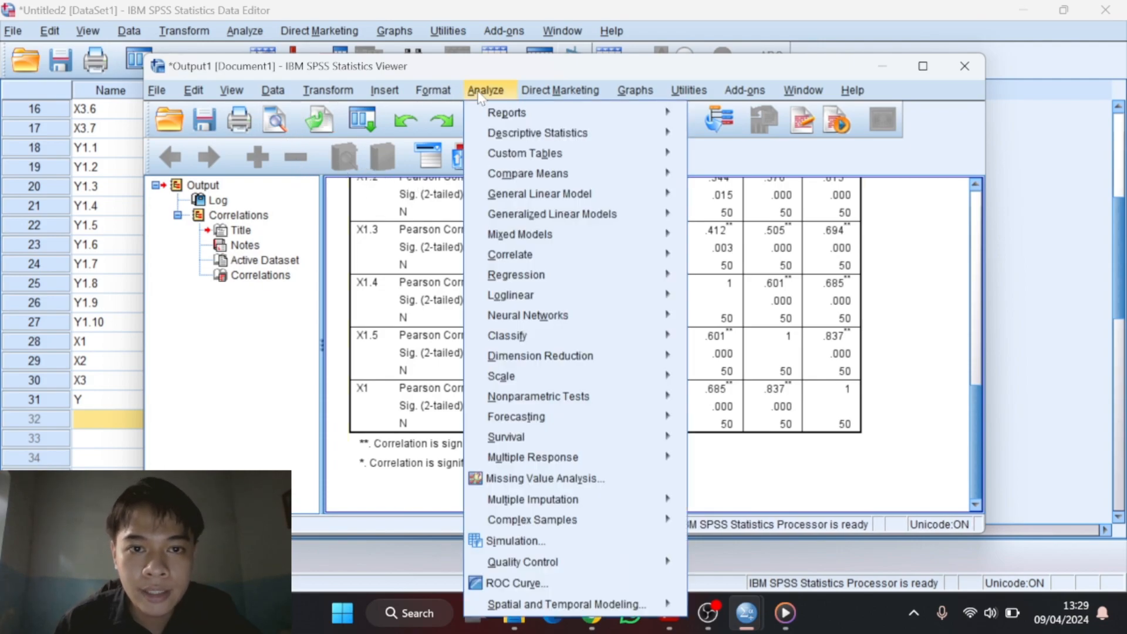
left_click(480, 93)
left_click(433, 92)
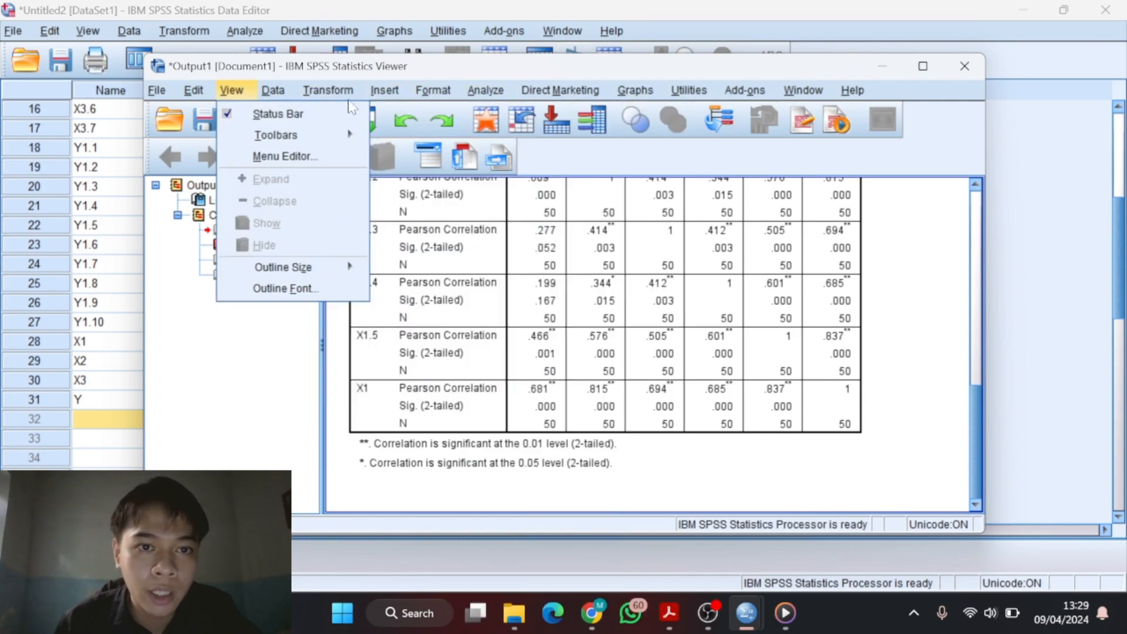
mouse_move(486, 93)
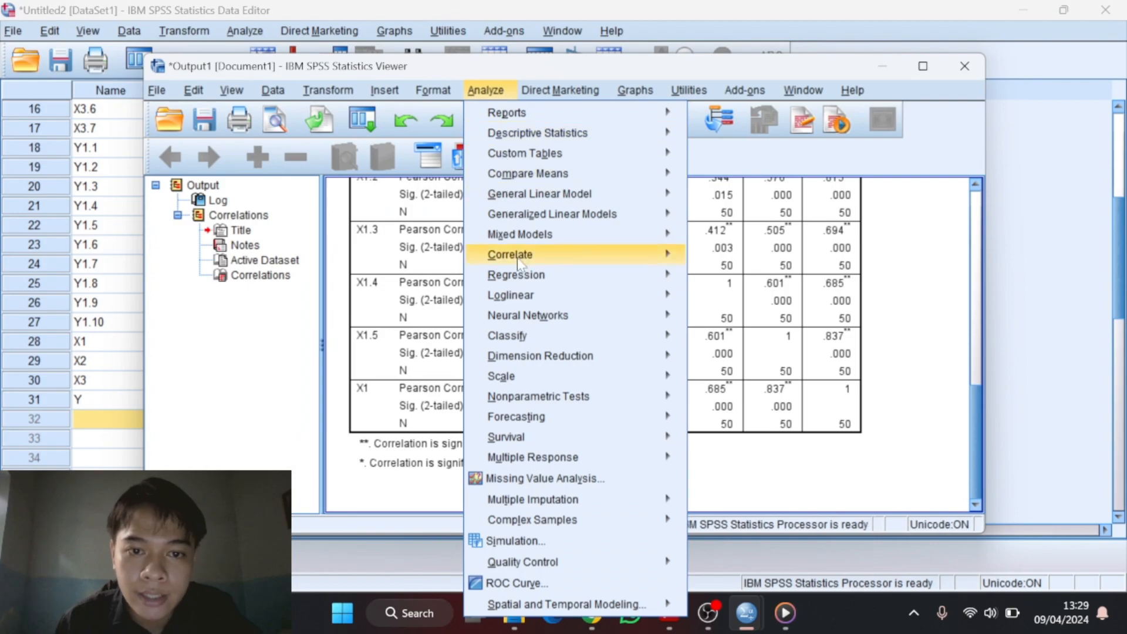
mouse_move(541, 262)
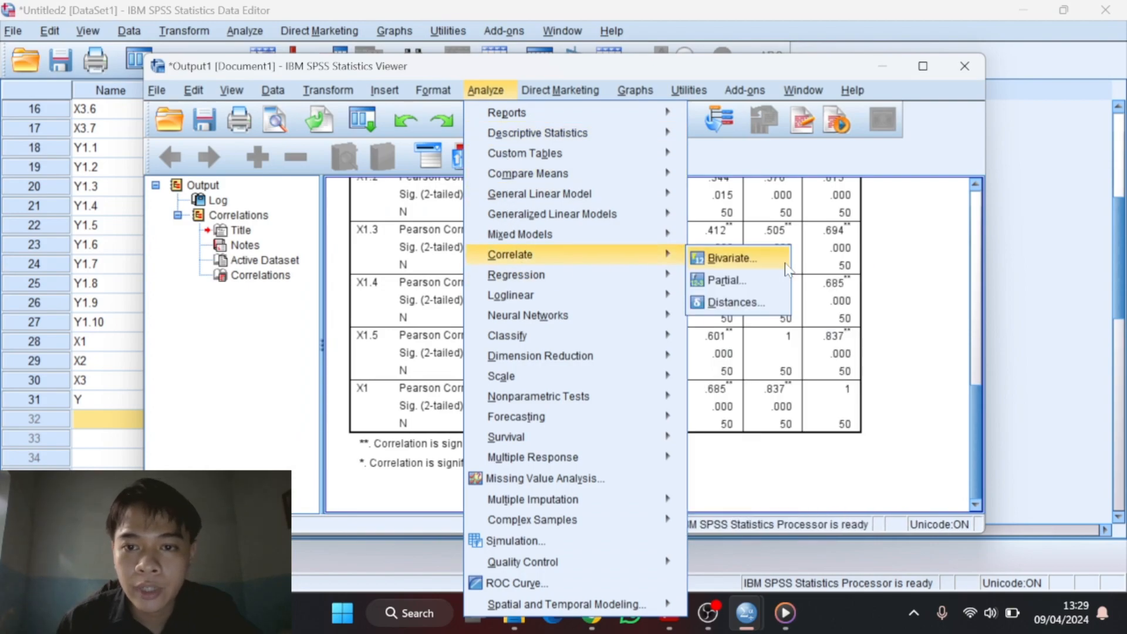
left_click(731, 259)
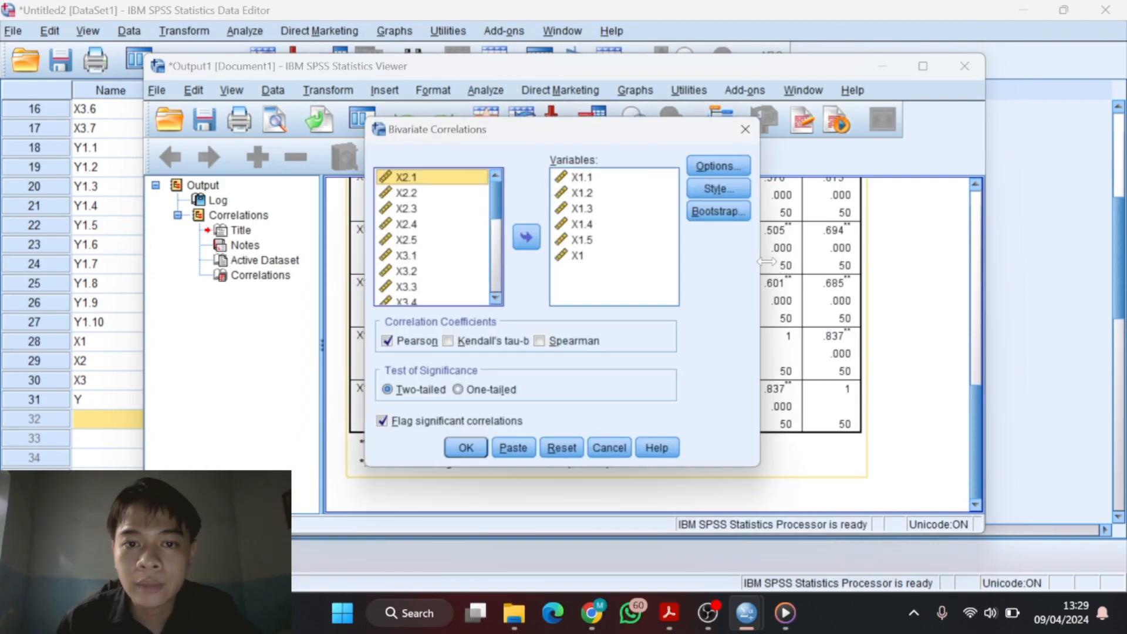
left_click(581, 179)
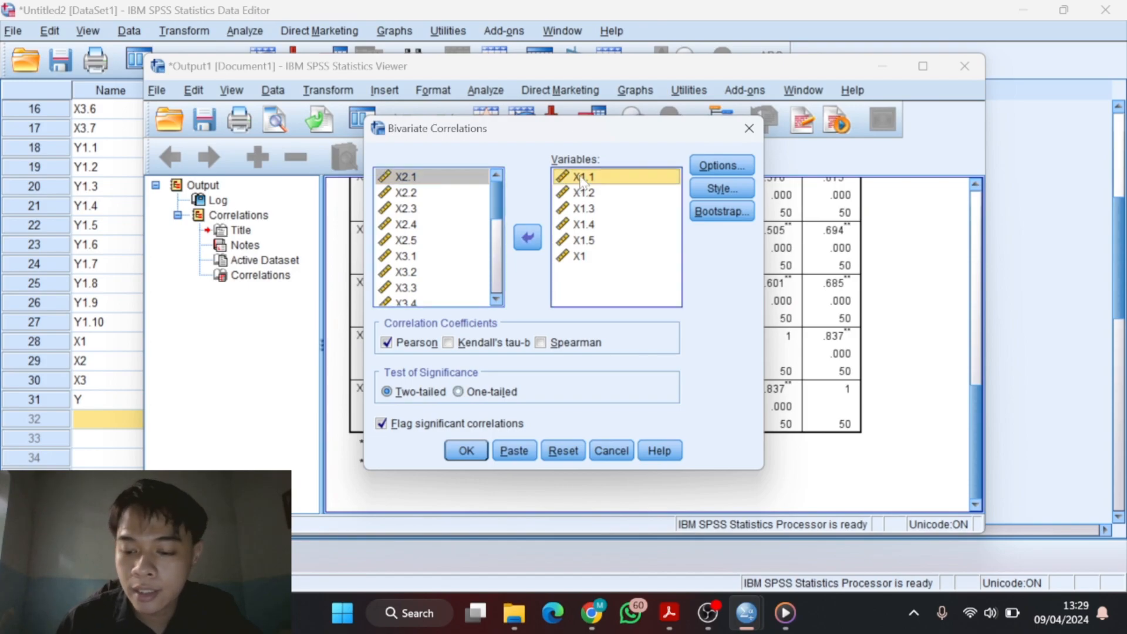
key("shift+Down")
key("shift+Down")
key("shift+Down")
key("shift+Down")
key("shift+Down")
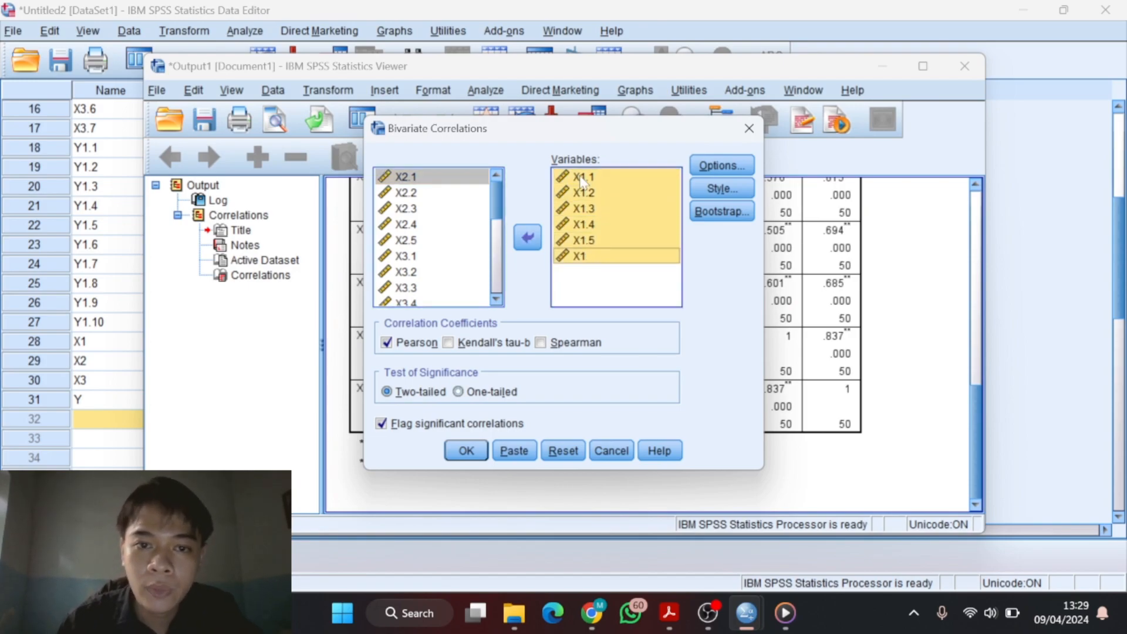
left_click(528, 237)
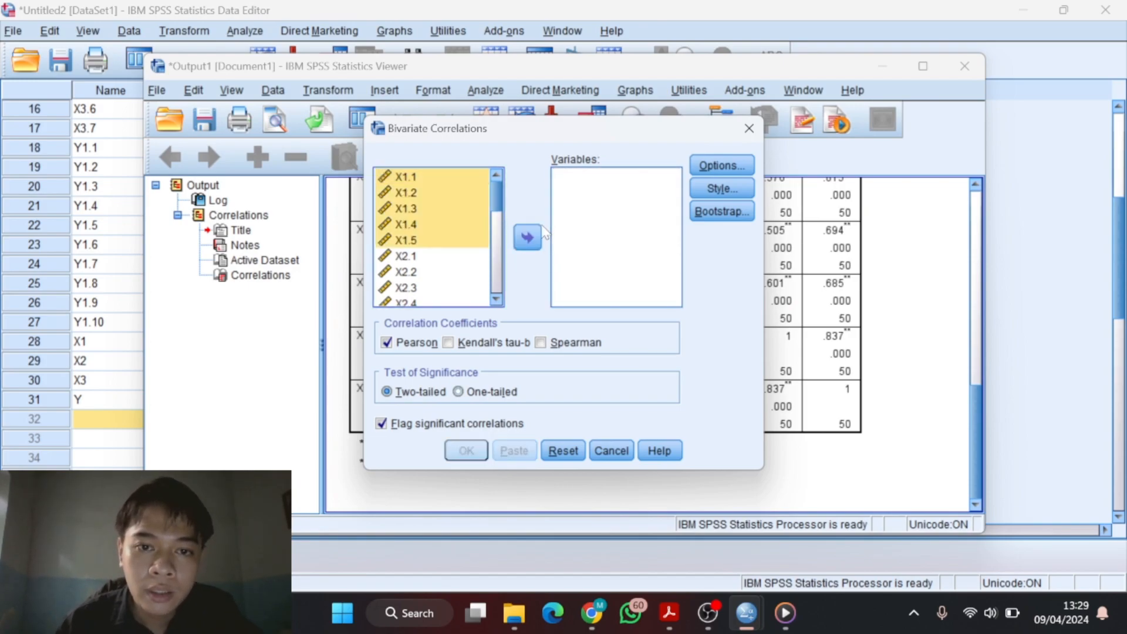
Add items X2.1 through X2.5 to the correlation variables.
left_click(413, 258)
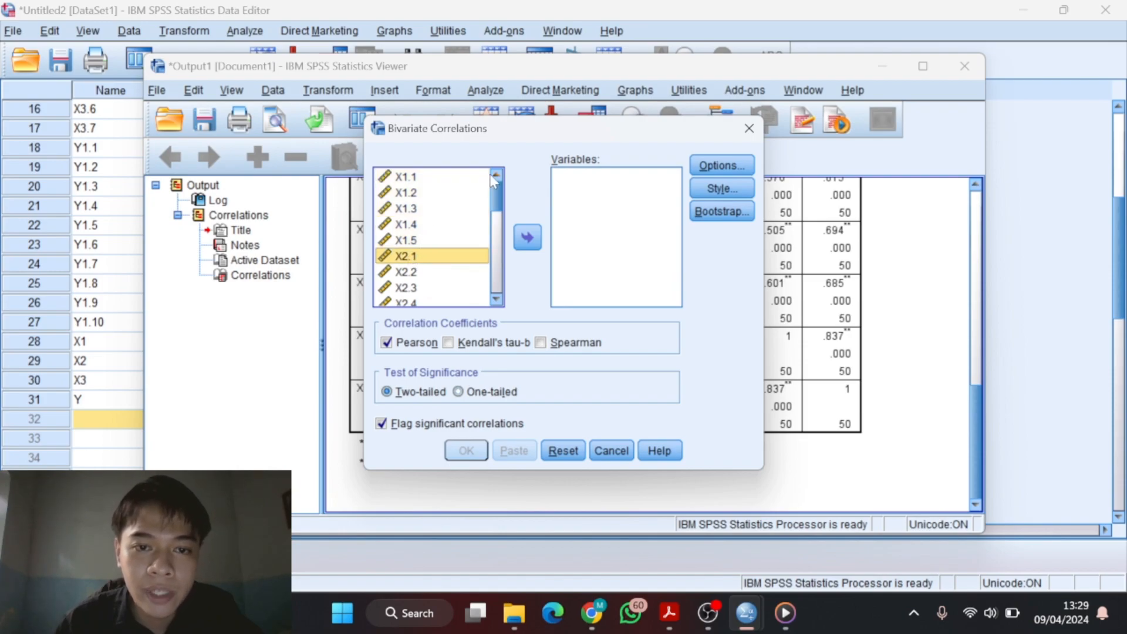
key("shift+Down")
key("shift+Down")
key("shift+Down")
key("shift+Down")
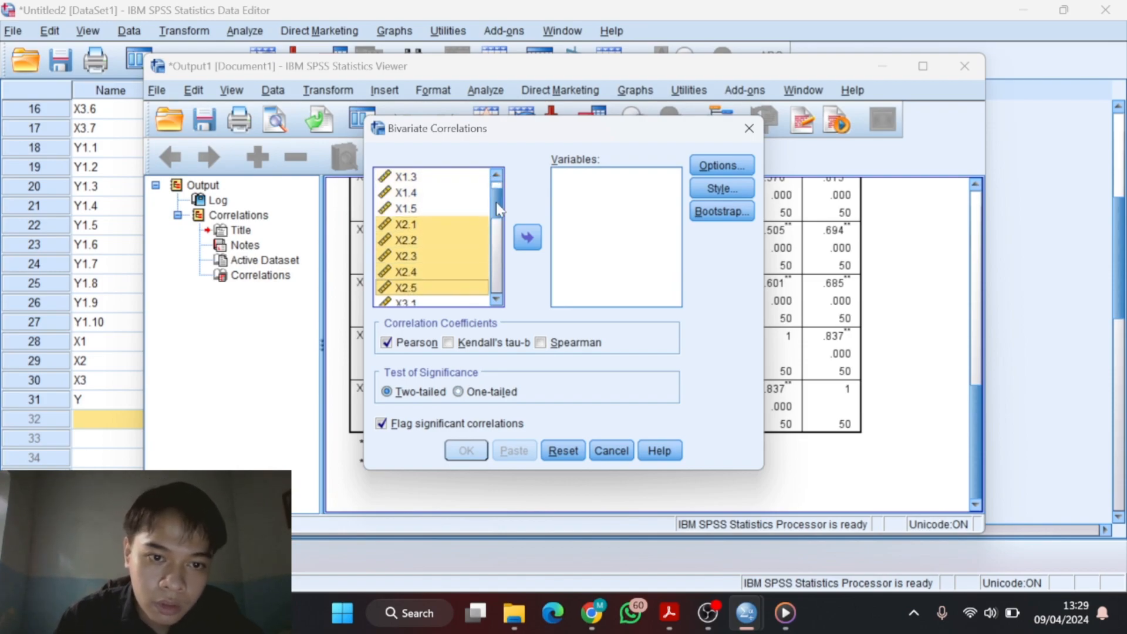
scroll(496, 202, "down", 1)
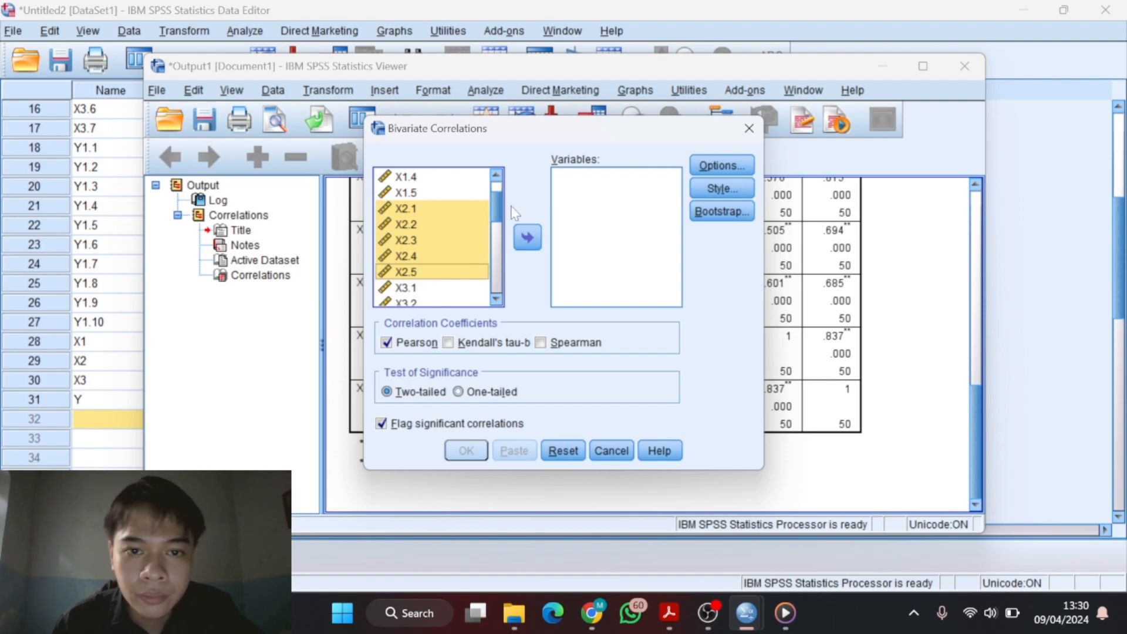
left_click(530, 238)
Add the total variable X2 to the correlation variables after its items.
scroll(423, 244, "down", 5)
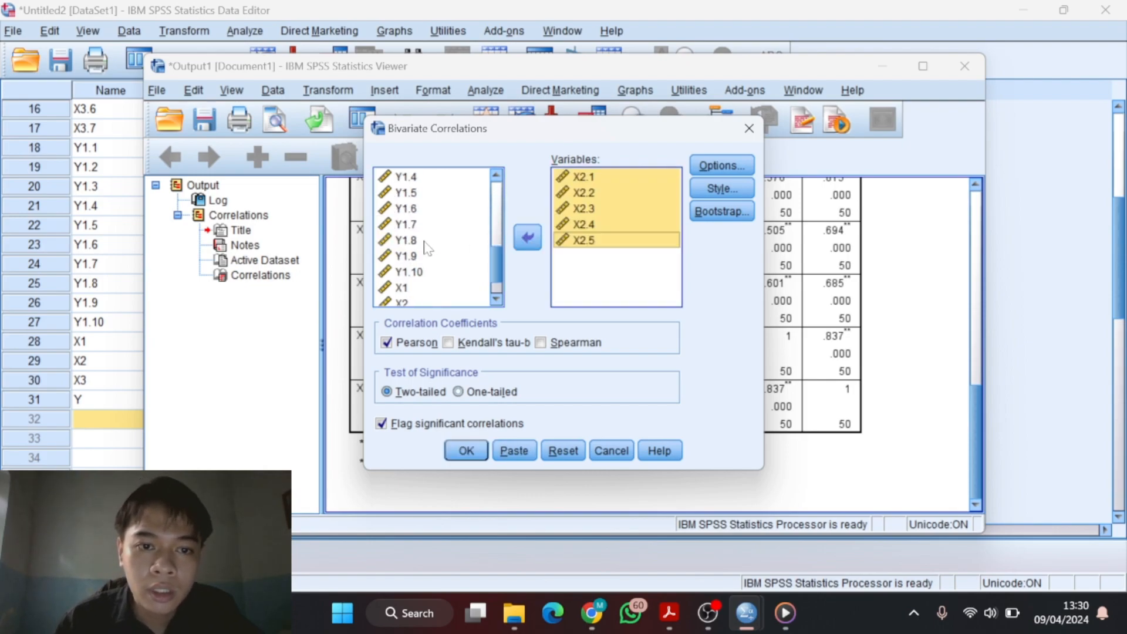
left_click(401, 267)
left_click(528, 238)
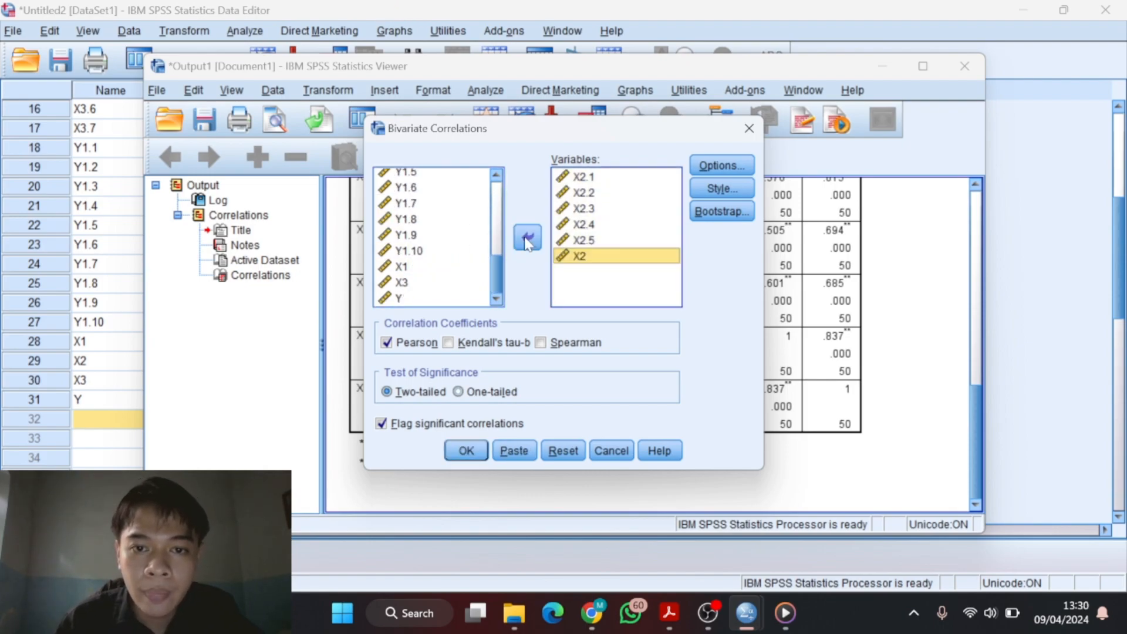
scroll(405, 262, "up", 6)
scroll(405, 263, "down", 1)
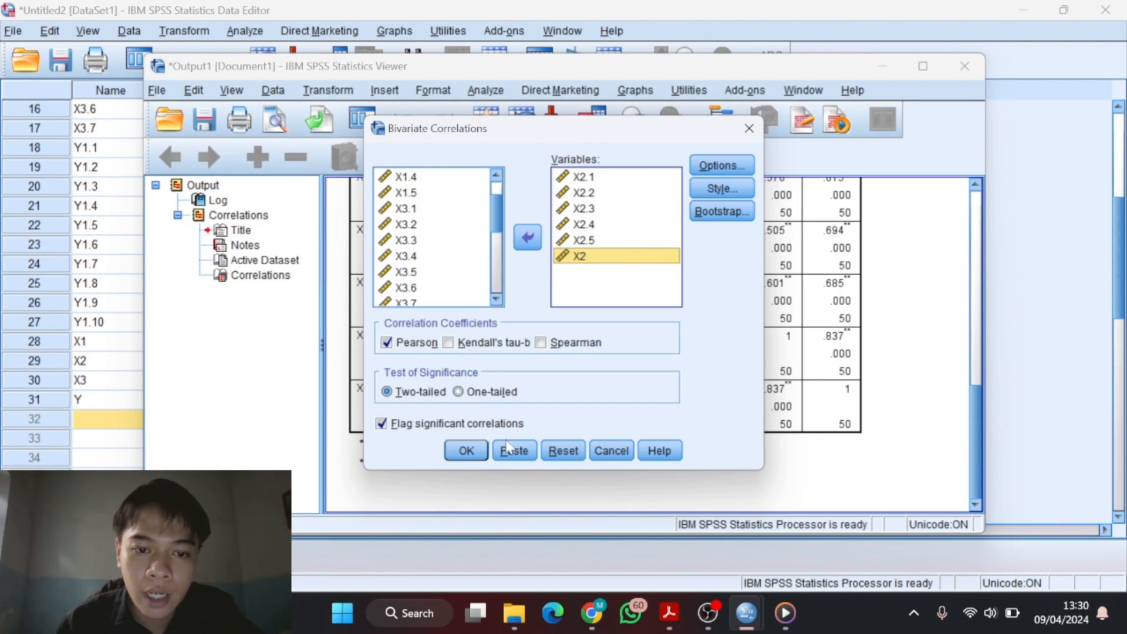
Run the Pearson correlation for X2.1 through X2.5 with the total X2 and view its output table.
left_click(466, 451)
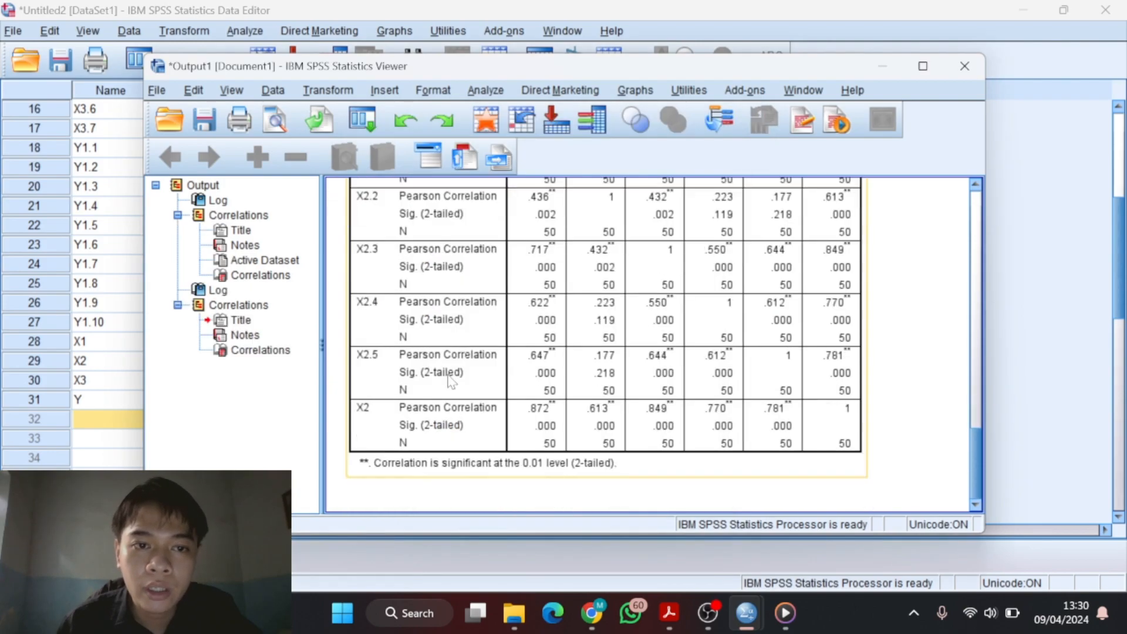
scroll(449, 381, "up", 5)
scroll(449, 381, "down", 5)
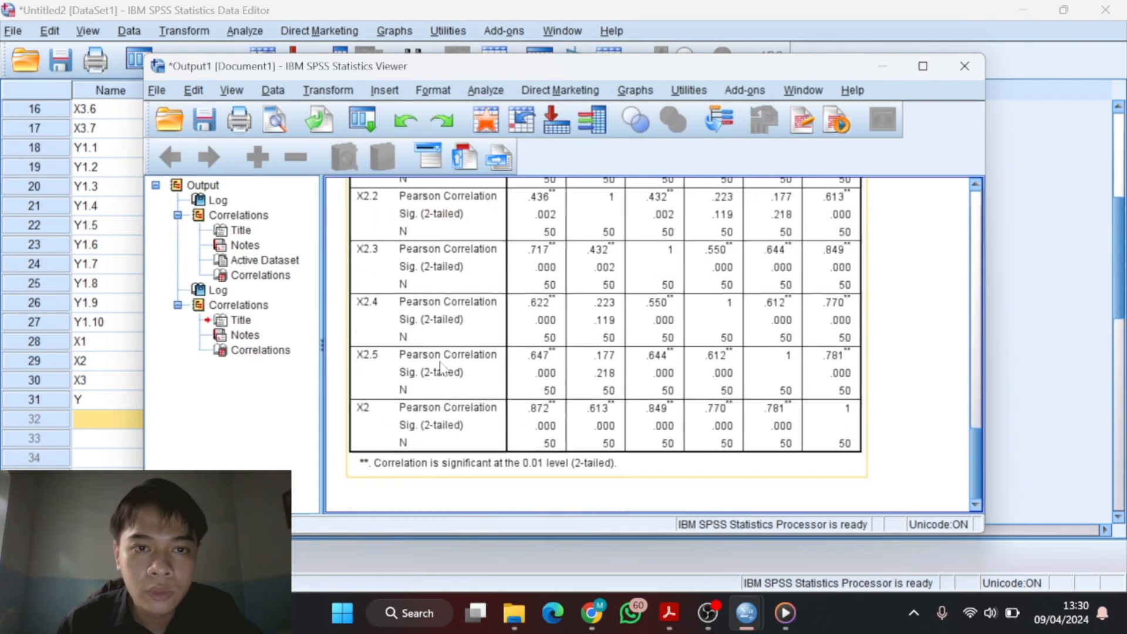
Reopen Bivariate Correlations from the output viewer and remove X2.1 through X2.5 and X2 from the variables.
left_click(489, 93)
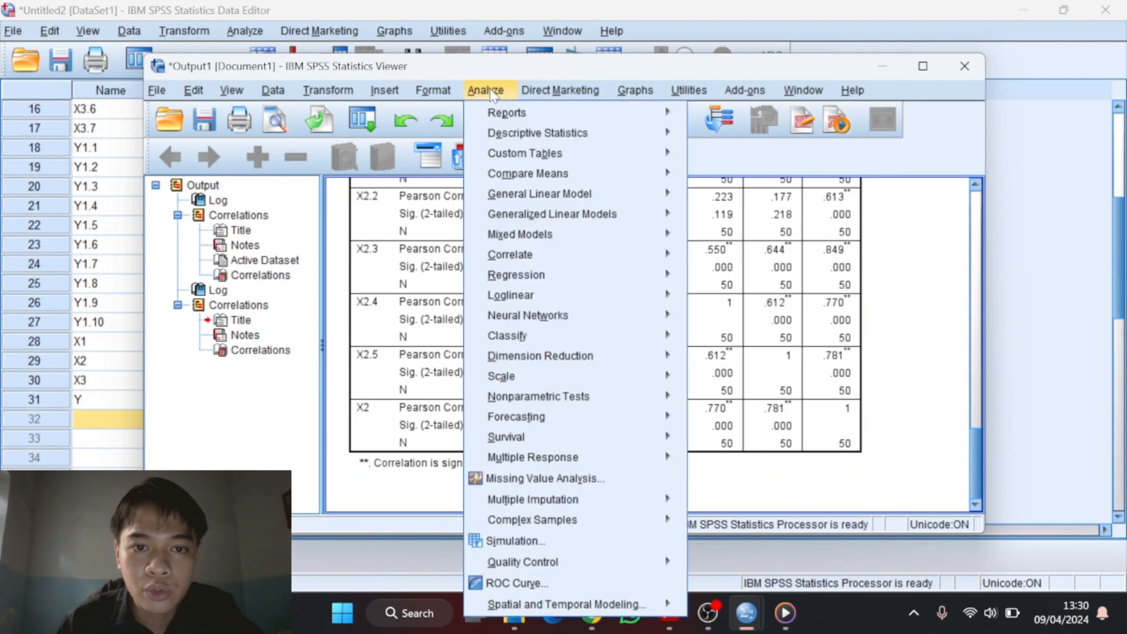
mouse_move(509, 258)
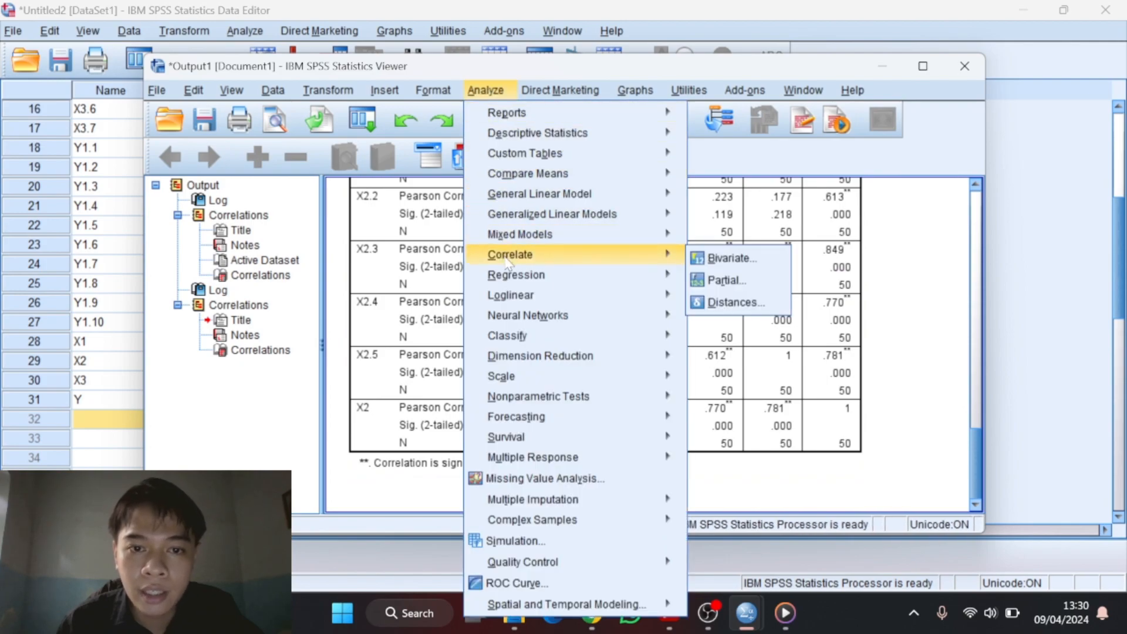
left_click(727, 259)
left_click(592, 181)
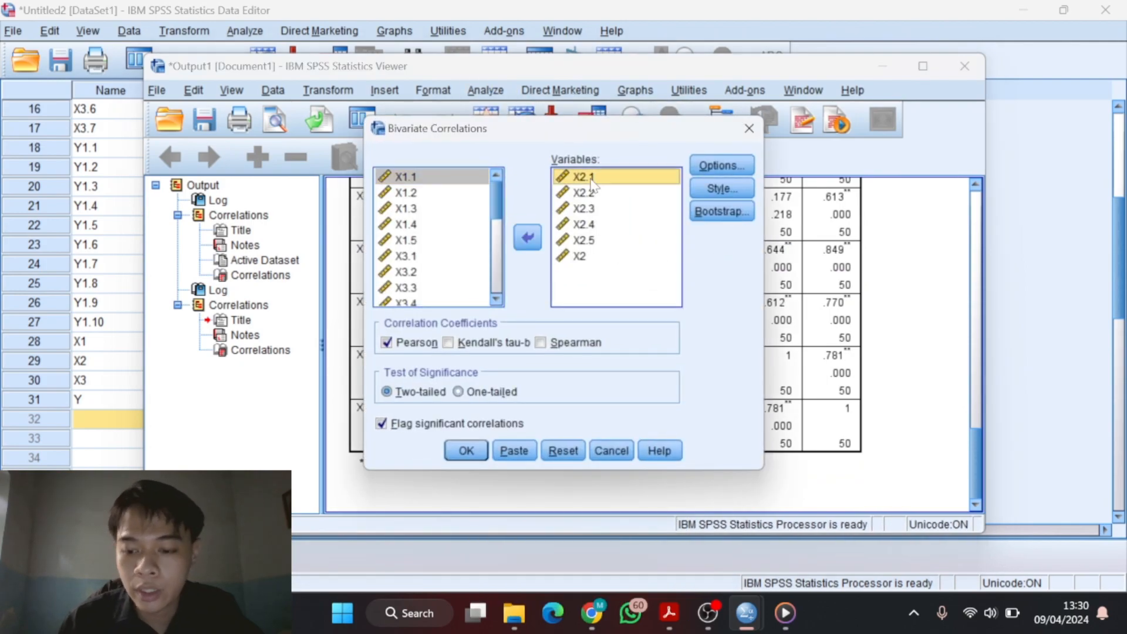
key("shift+Down")
key("shift+Down")
key("shift+Down")
key("shift+Down")
key("shift+Down")
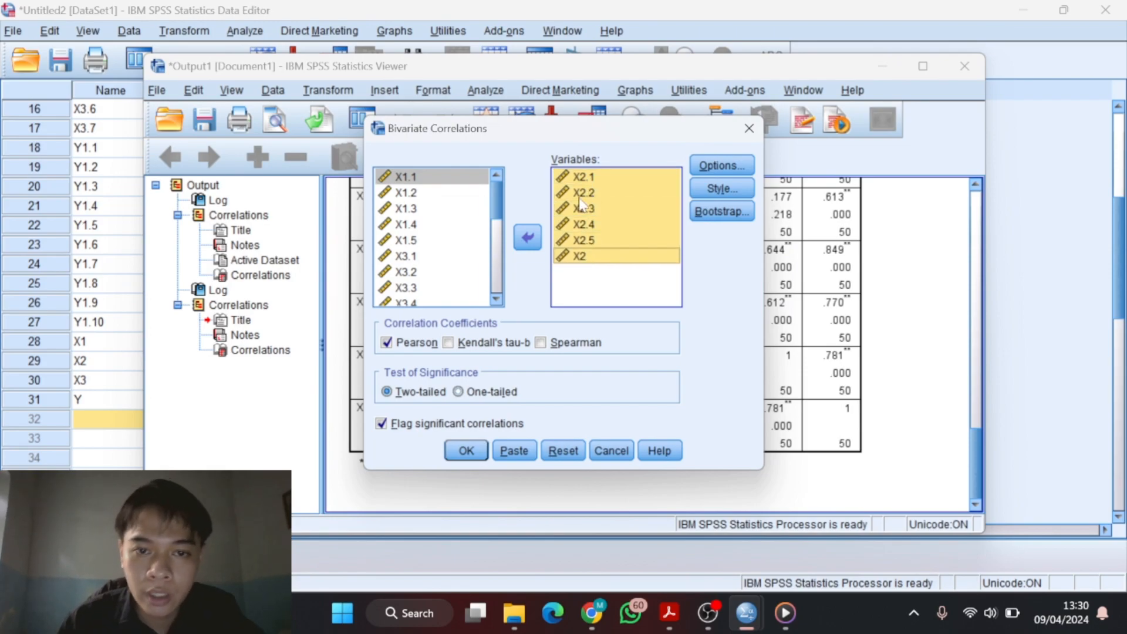
left_click(523, 238)
Add items X3.1 through X3.7 to the correlation variables.
scroll(396, 258, "down", 2)
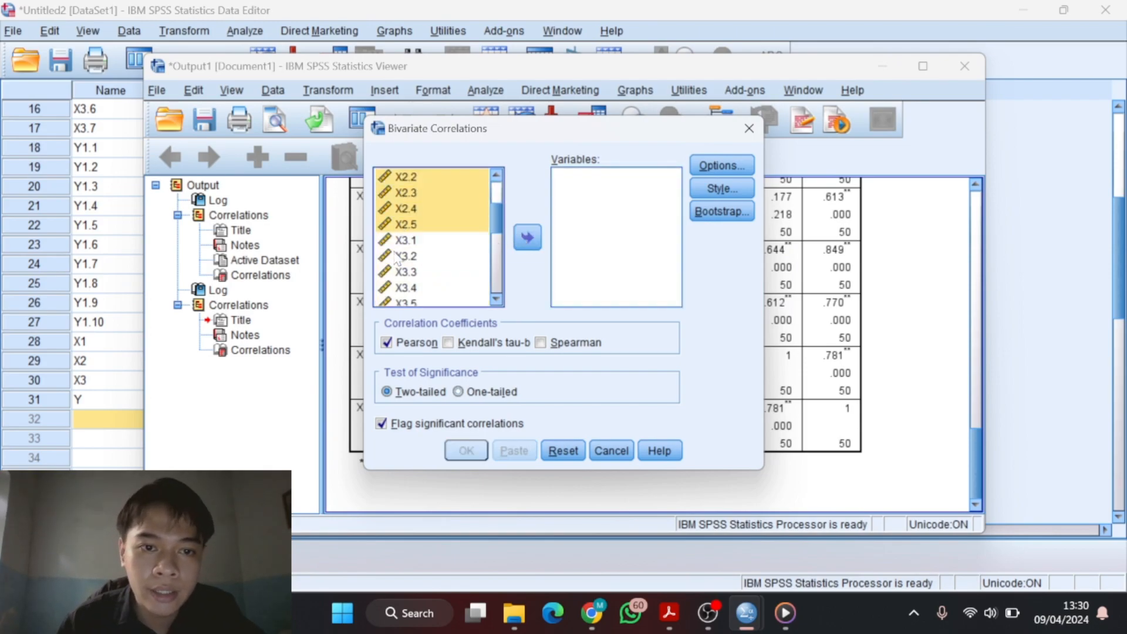
left_click(404, 240)
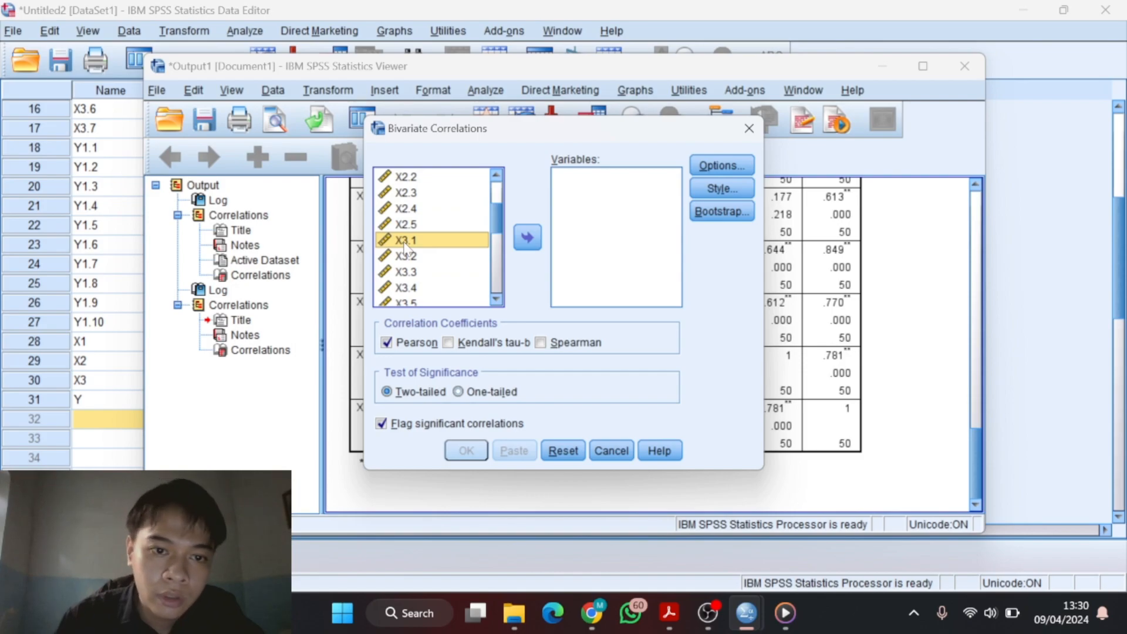
key("shift+Down")
key("shift+Down")
key("shift+Down")
key("shift+Down")
key("shift+Down")
key("shift+Down")
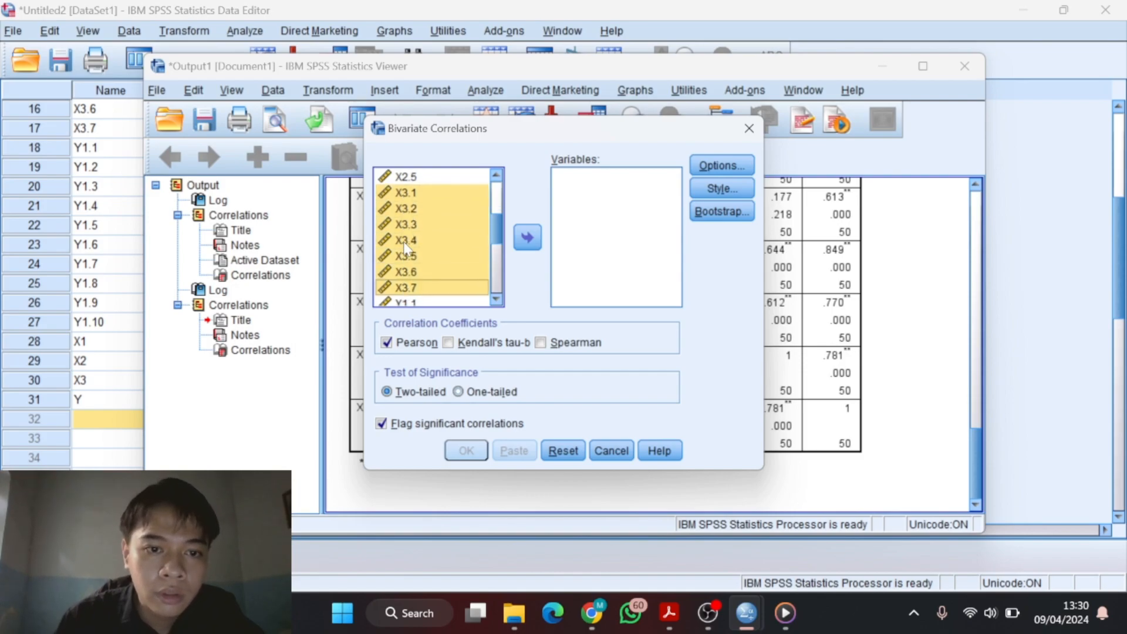
left_click(533, 242)
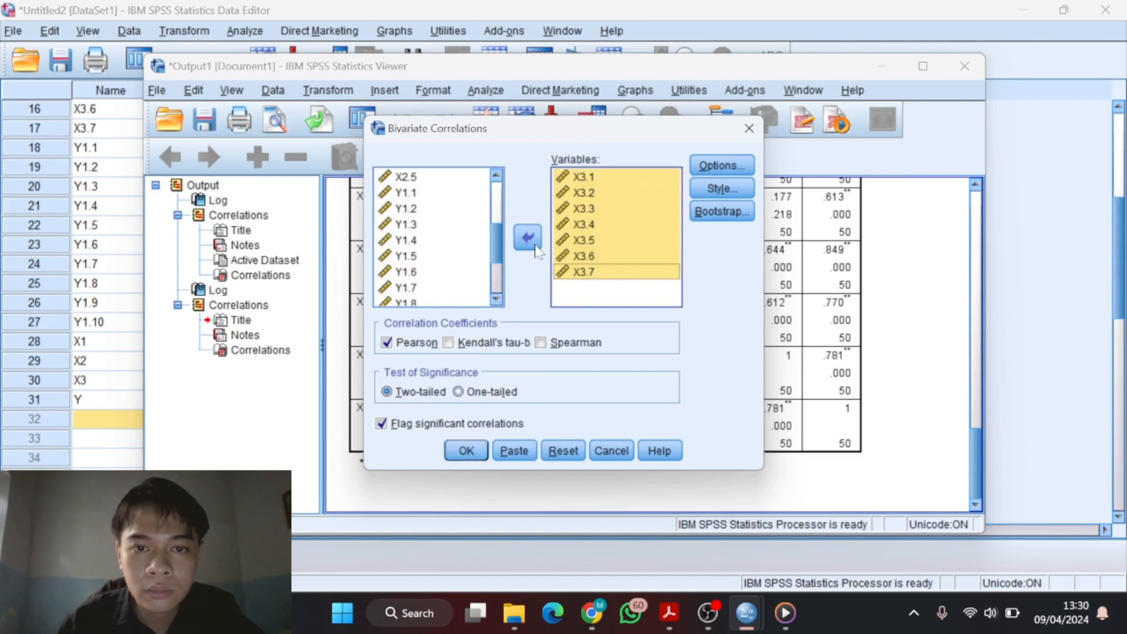
Add the total variable X3 to the correlation variables and run the two-tailed Pearson correlation.
scroll(433, 253, "down", 2)
left_click(401, 282)
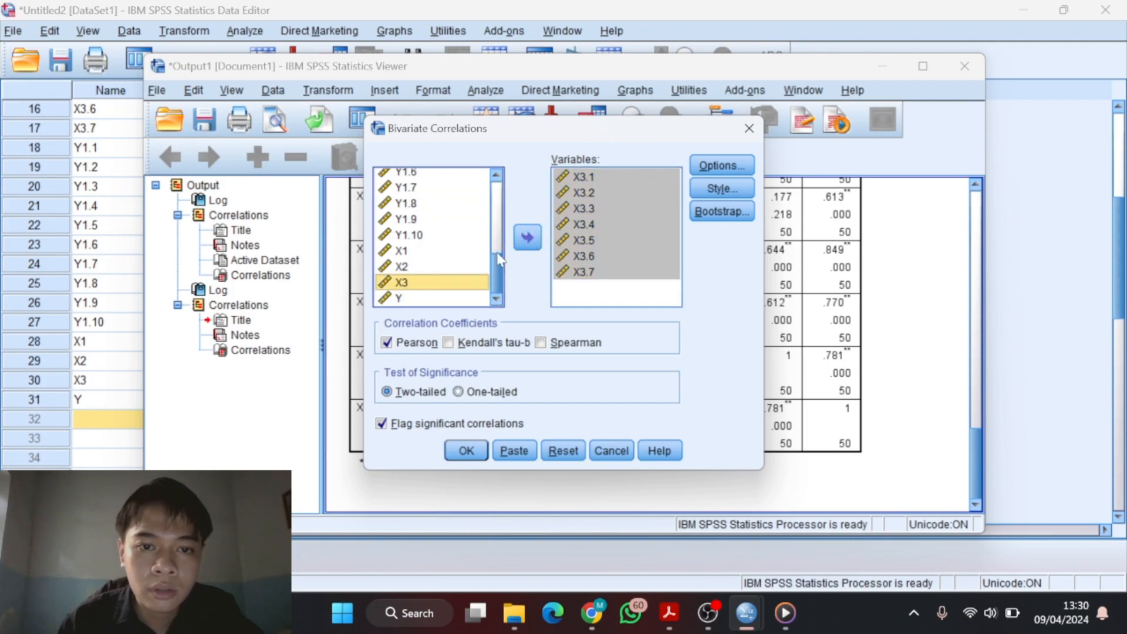
left_click(528, 238)
scroll(453, 264, "up", 3)
left_click(467, 451)
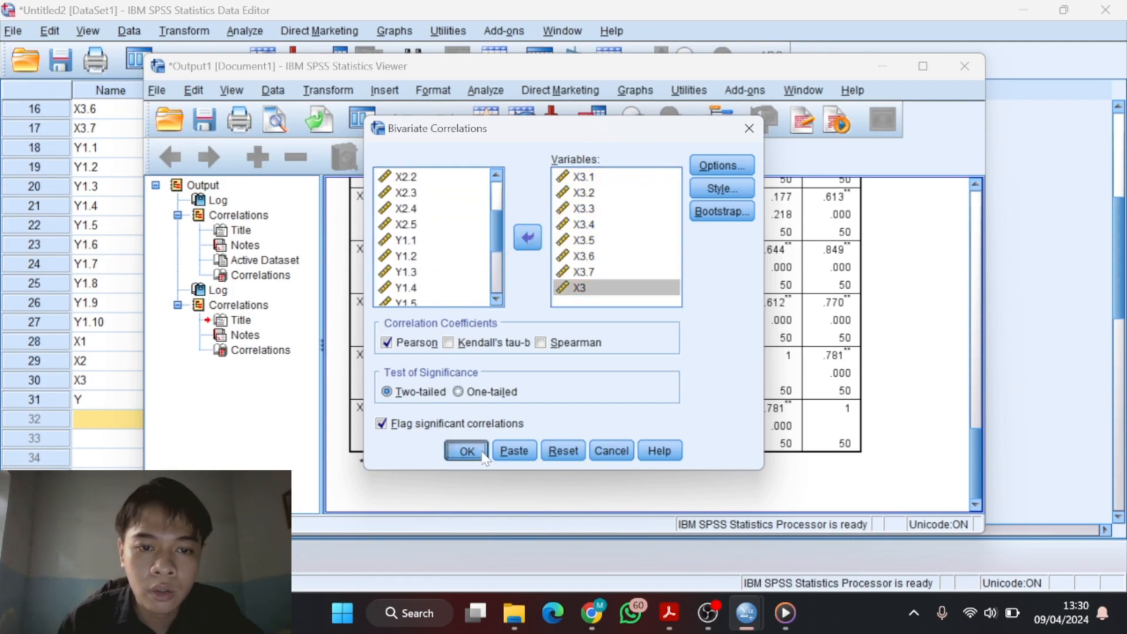
scroll(470, 364, "down", 5)
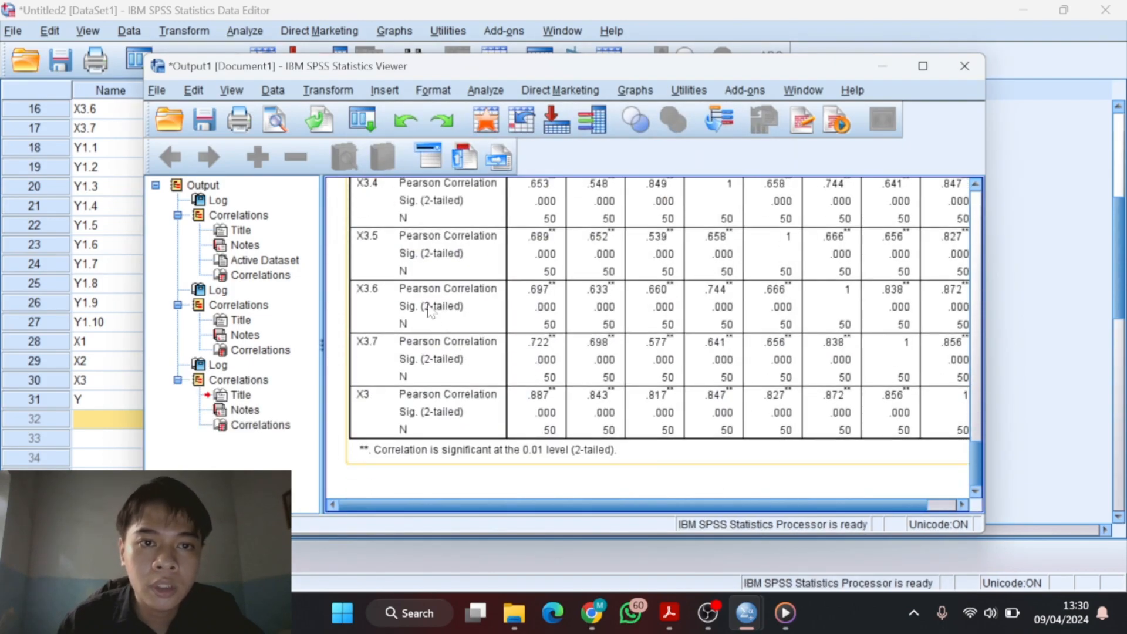
Reopen Bivariate Correlations from the output viewer and remove X3.1 through X3.7 and X3 from the variables.
left_click(485, 89)
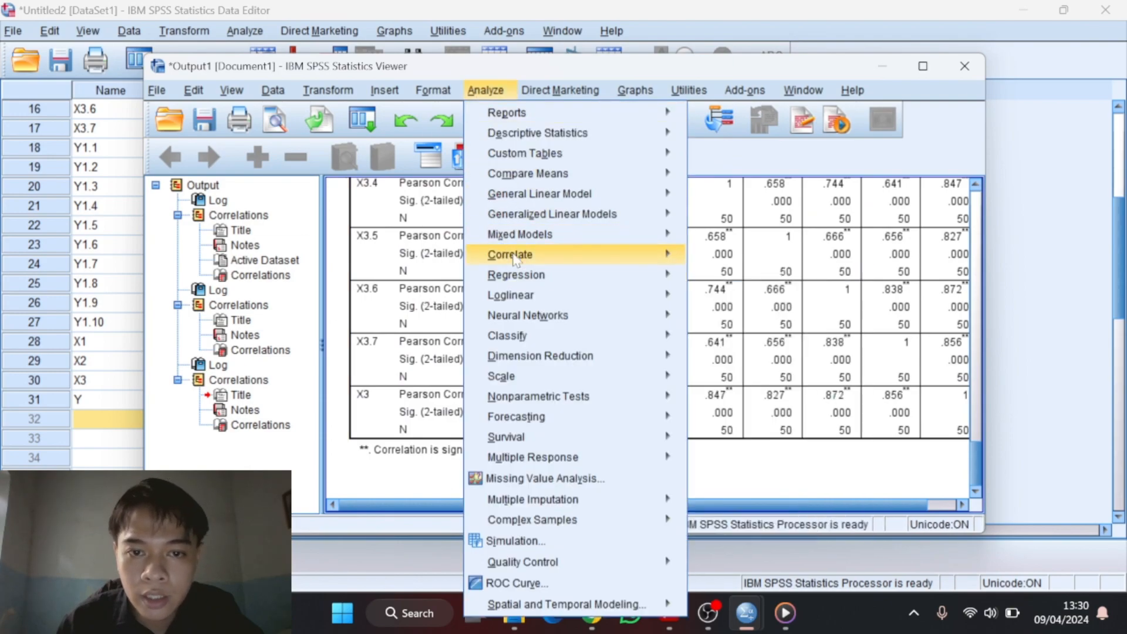
mouse_move(604, 252)
left_click(765, 256)
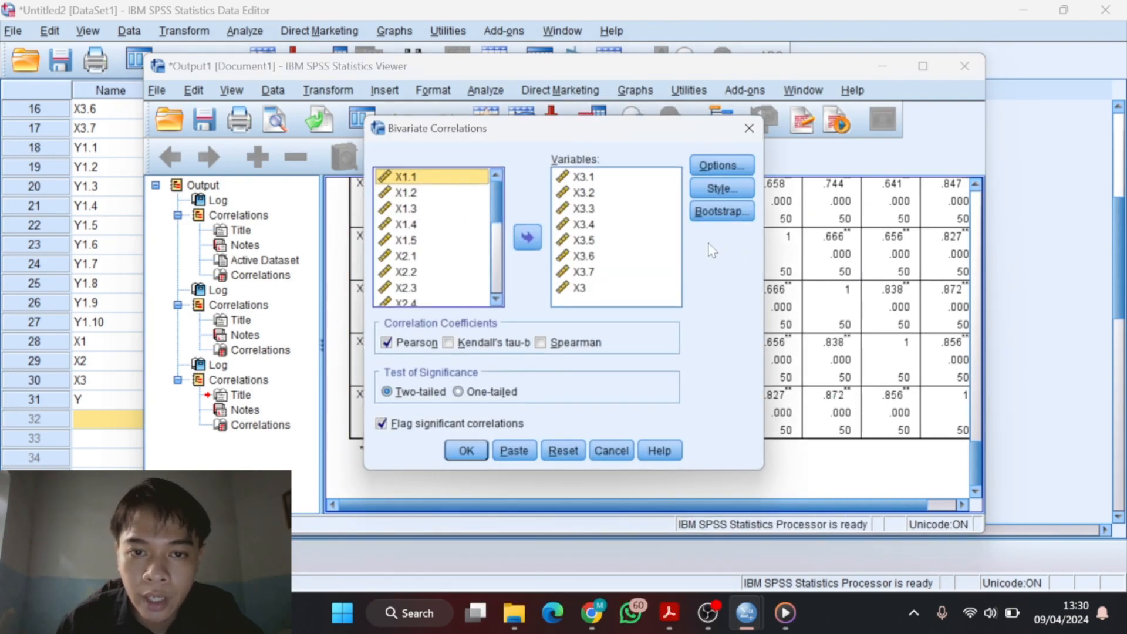
left_click(587, 182)
key("ctrl+a")
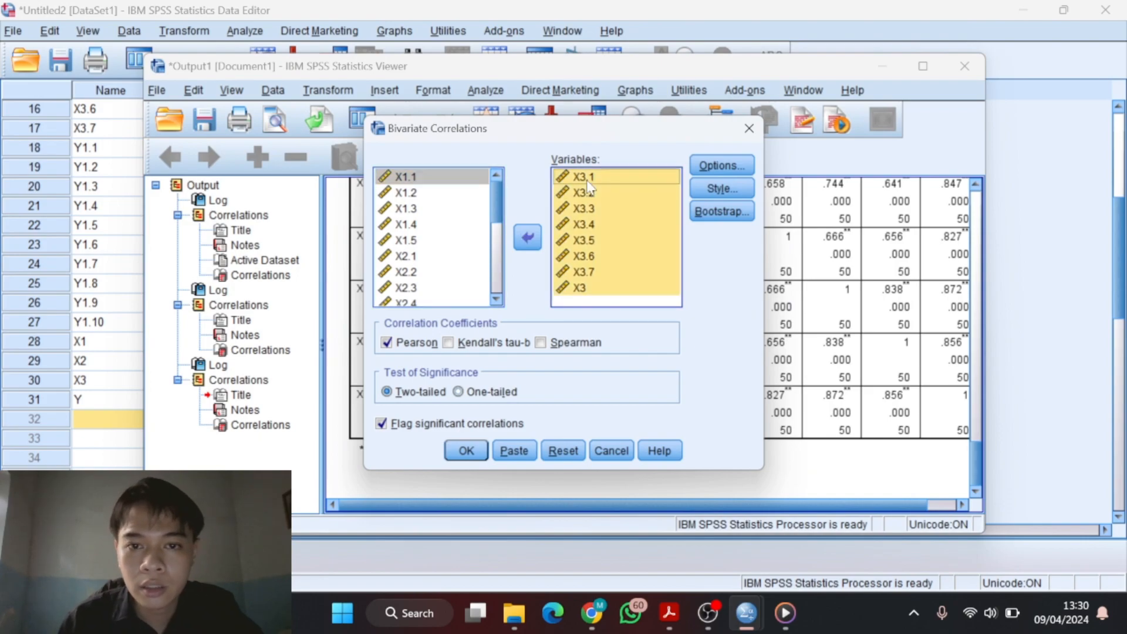
left_click(528, 237)
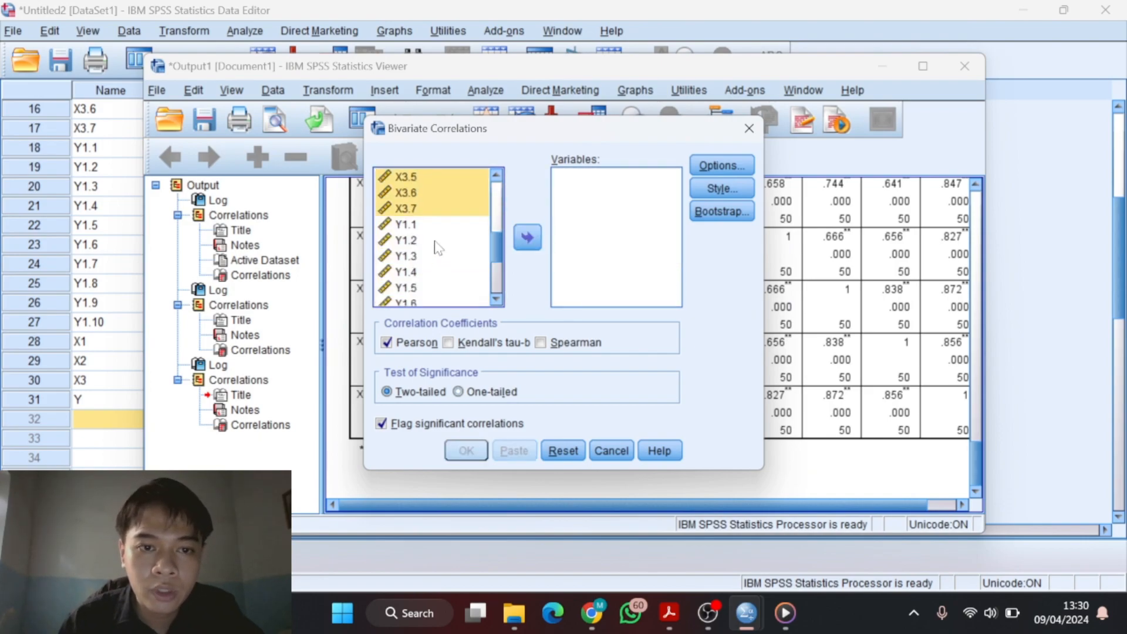
Add items Y1.1 through Y1.10 to the correlation variables.
left_click(441, 225)
key("shift+Down")
key("shift+Down")
key("shift+Down")
key("shift+Down")
key("shift+Down")
key("shift+Down")
key("shift+Down")
key("shift+Down")
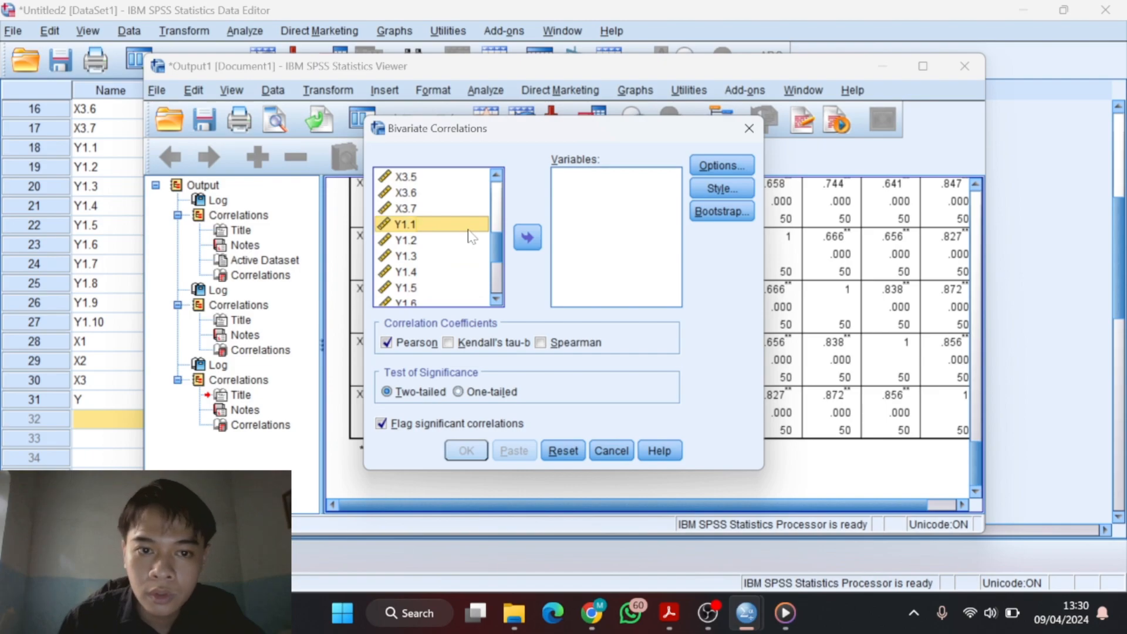
key("shift+Down")
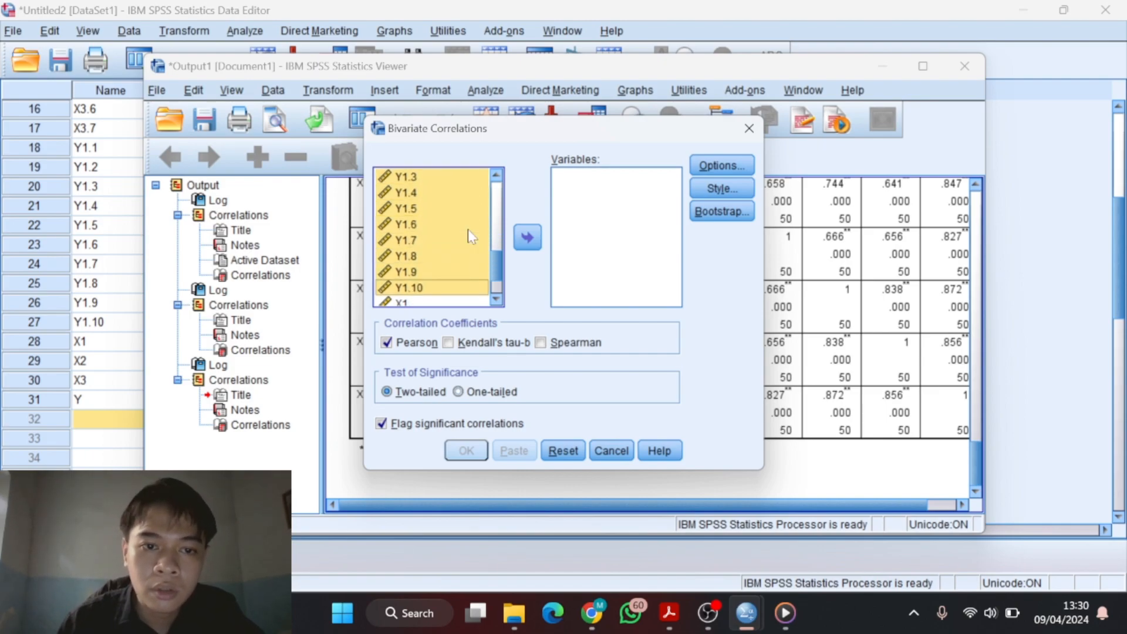
scroll(467, 230, "down", 1)
left_click(527, 237)
Add the total variable Y to the correlation variables and run the two-tailed Pearson correlation.
left_click(419, 296)
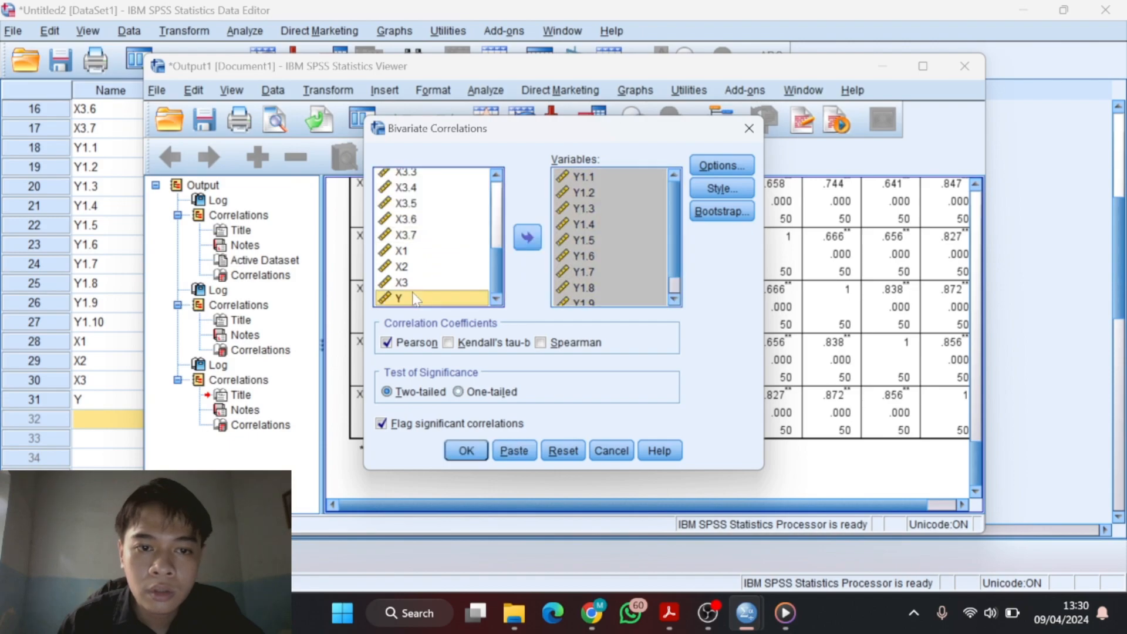
left_click(528, 237)
left_click(466, 450)
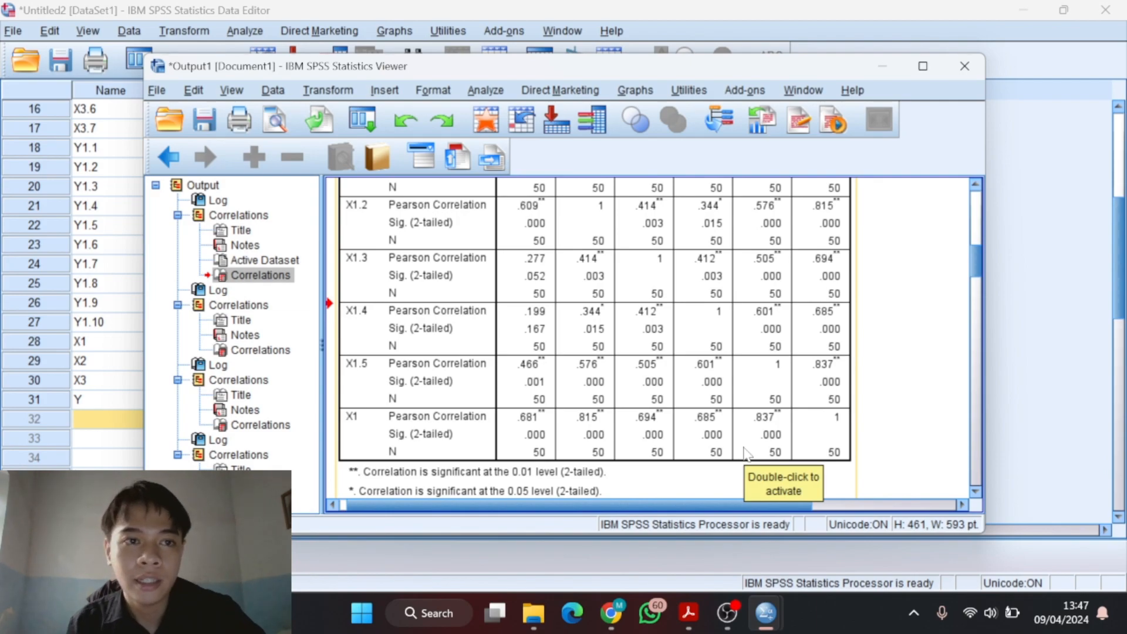
Examine the X1 Correlations table, checking each item's Pearson correlation and two-tailed significance against the total X1.
scroll(623, 284, "up", 3)
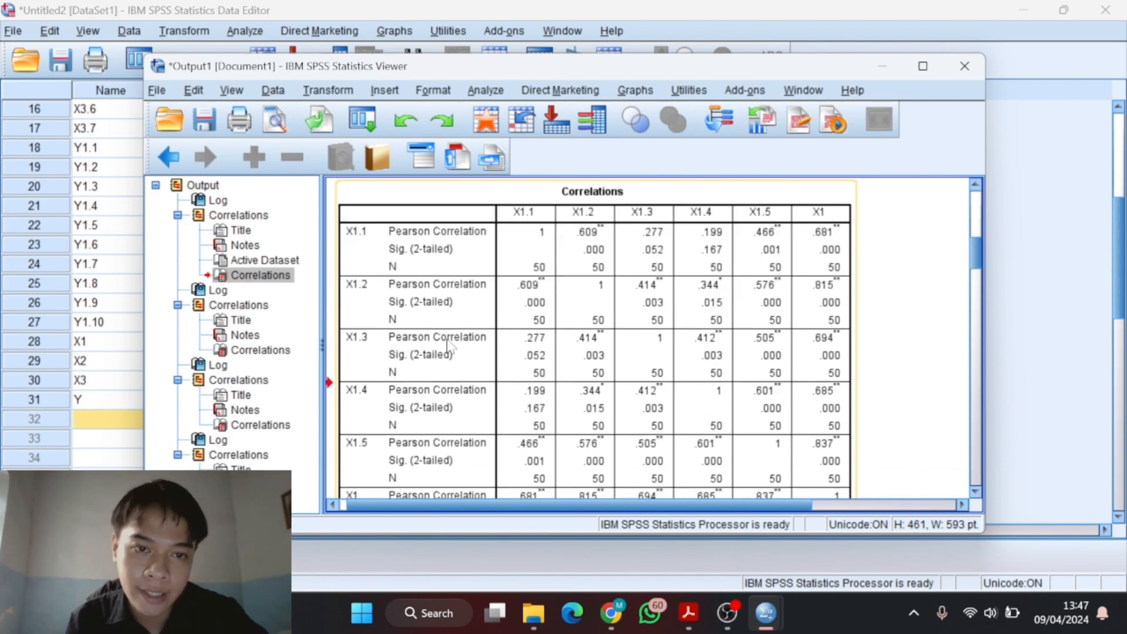
scroll(442, 353, "down", 3)
scroll(441, 352, "down", 1)
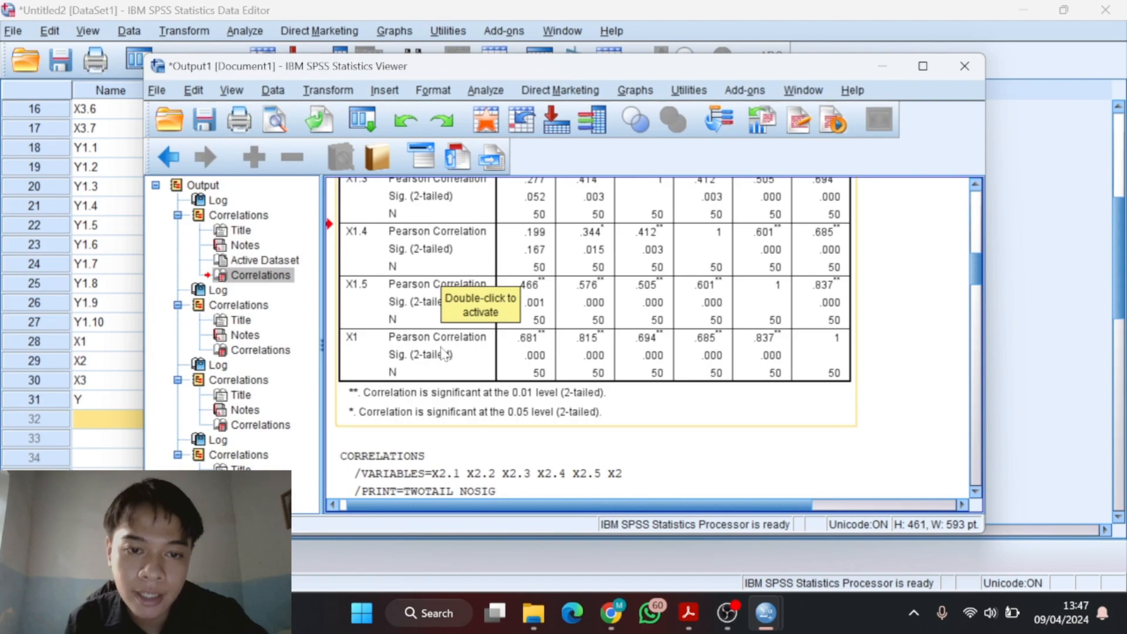
scroll(445, 354, "up", 3)
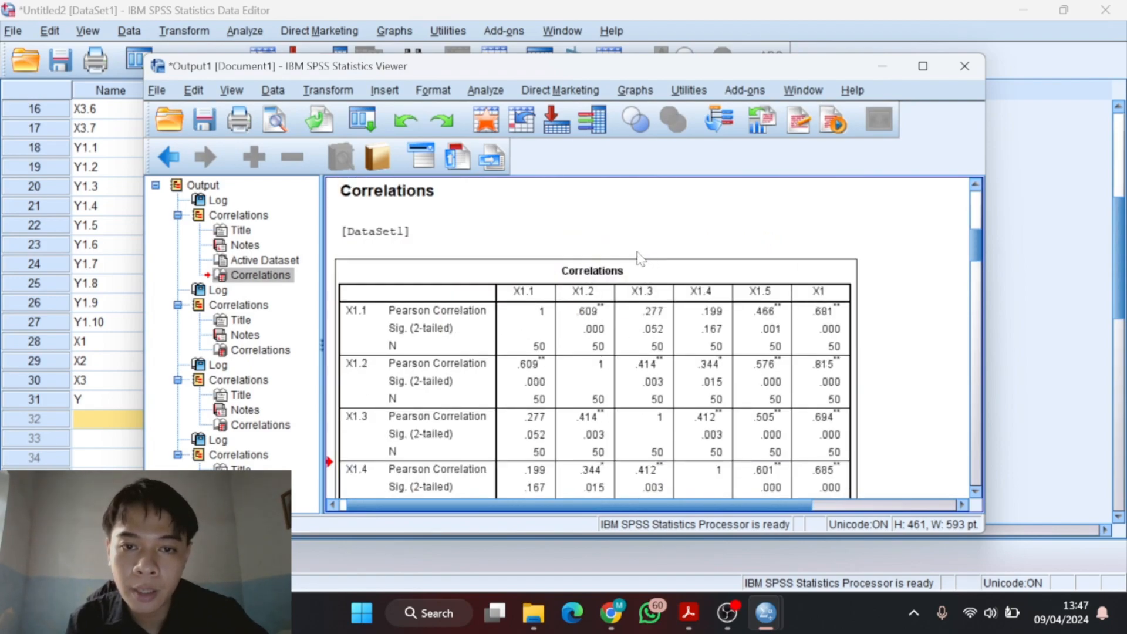
scroll(570, 318, "down", 1)
scroll(570, 317, "down", 2)
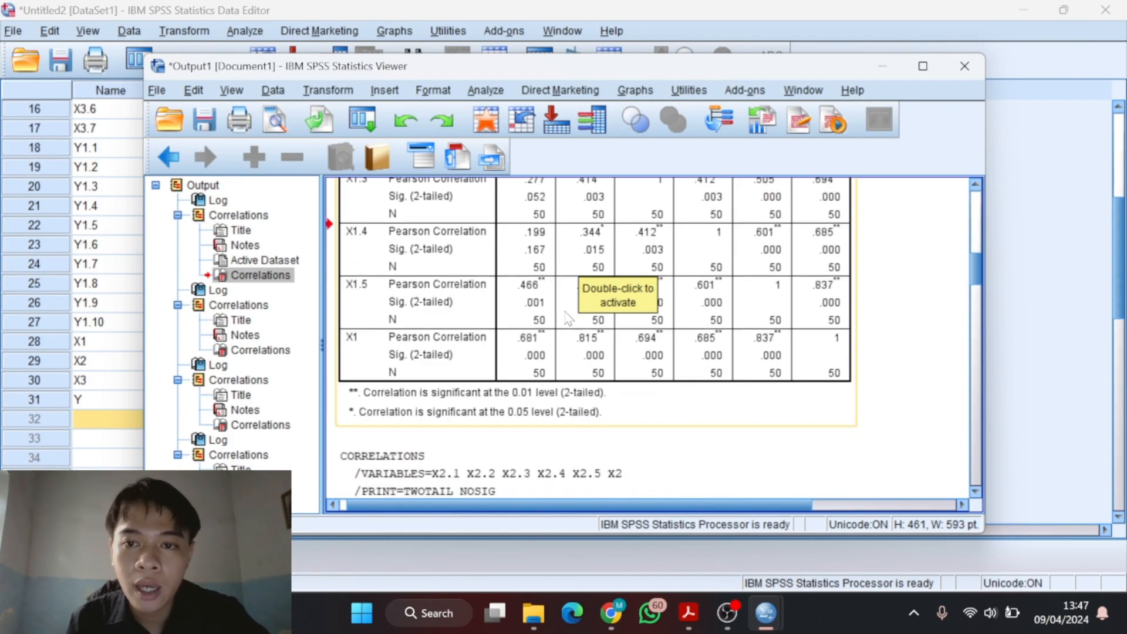
scroll(569, 317, "up", 2)
scroll(568, 318, "down", 1)
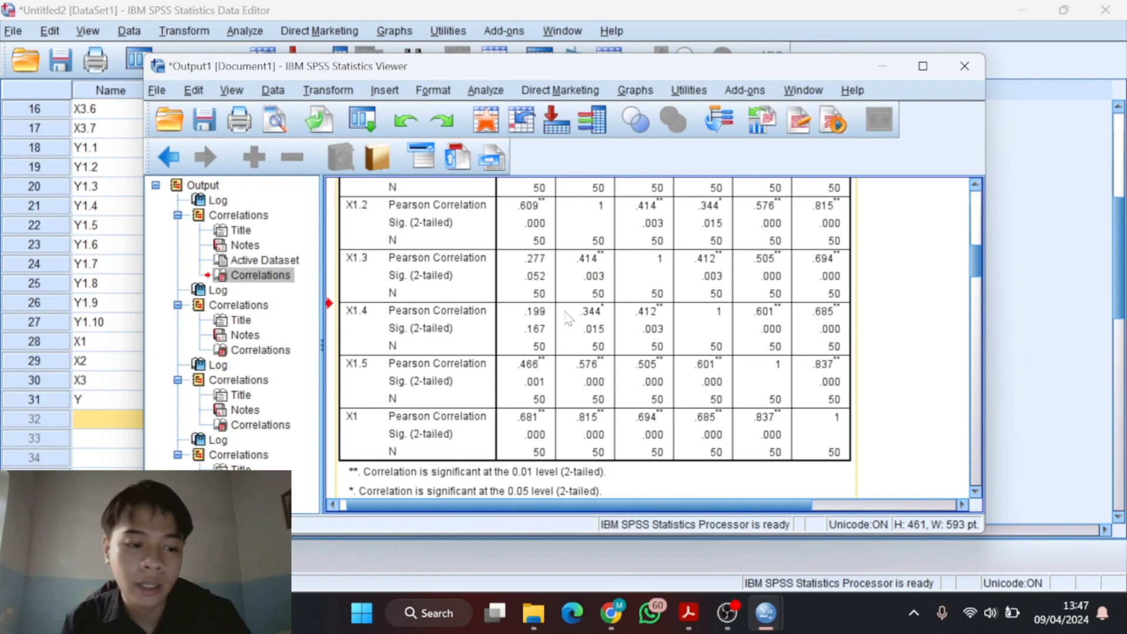
scroll(569, 318, "up", 3)
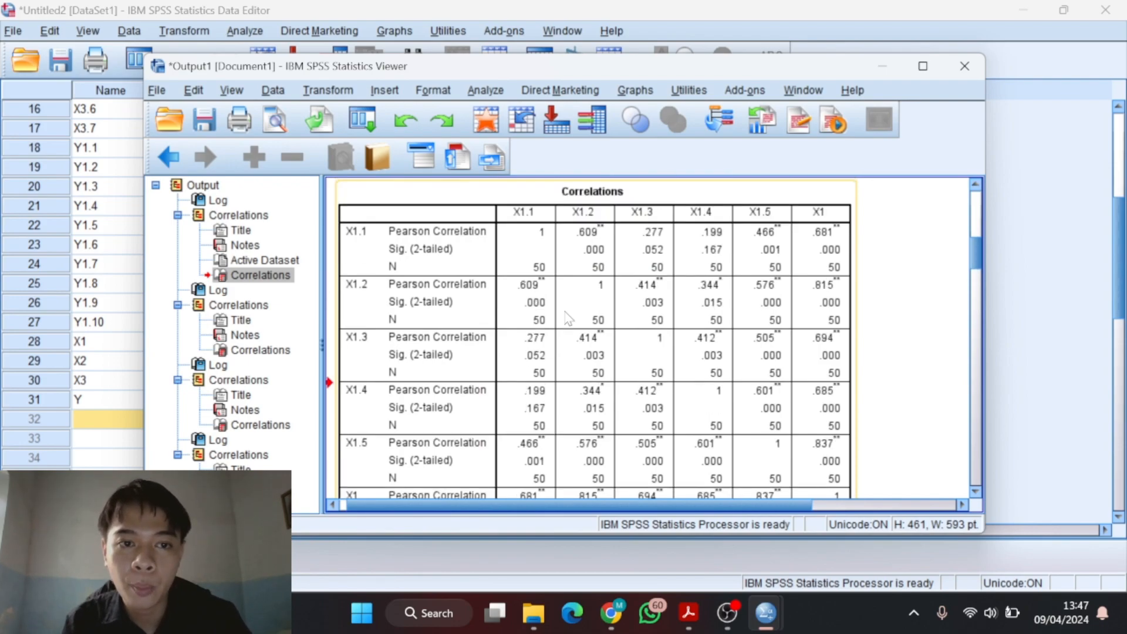
scroll(567, 319, "down", 3)
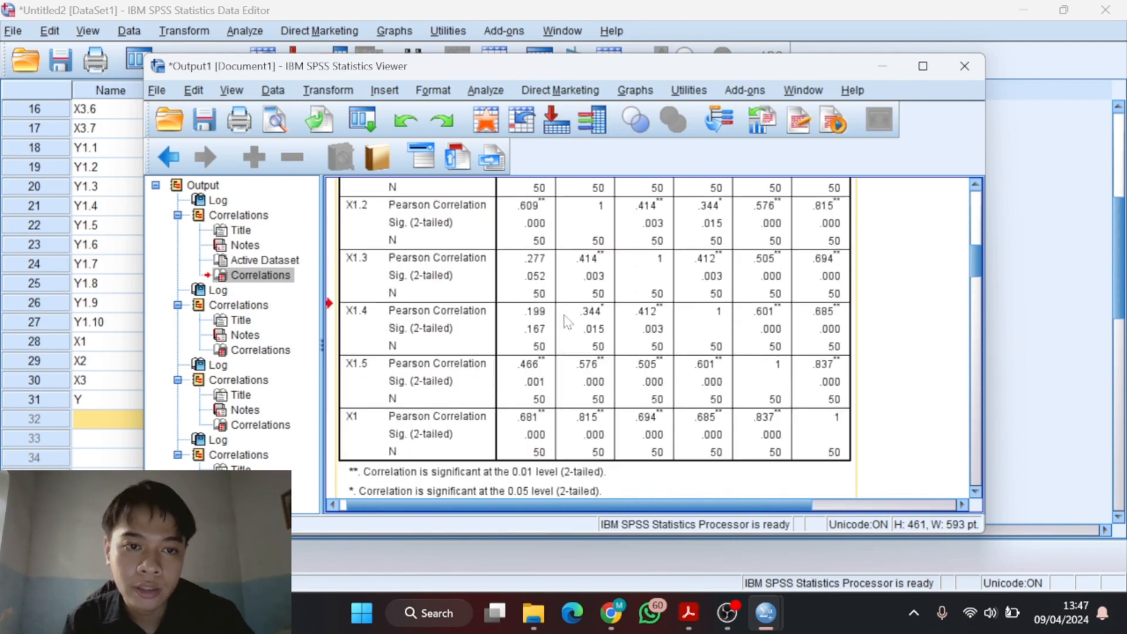
scroll(567, 322, "down", 15)
scroll(567, 322, "up", 10)
scroll(568, 321, "up", 8)
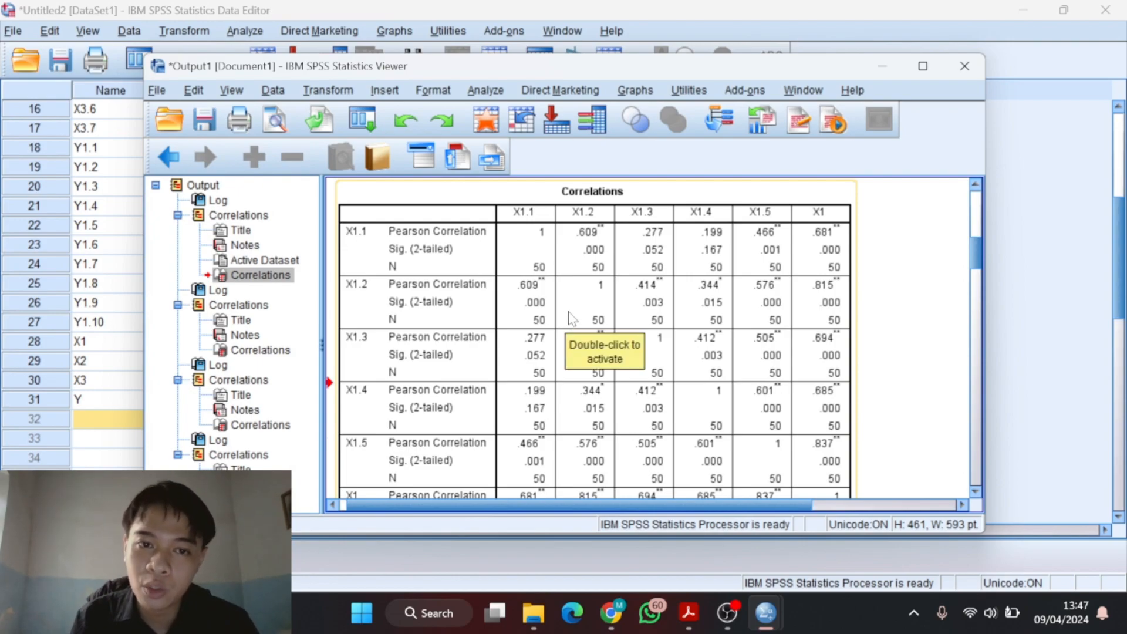
scroll(643, 278, "down", 5)
scroll(643, 278, "up", 3)
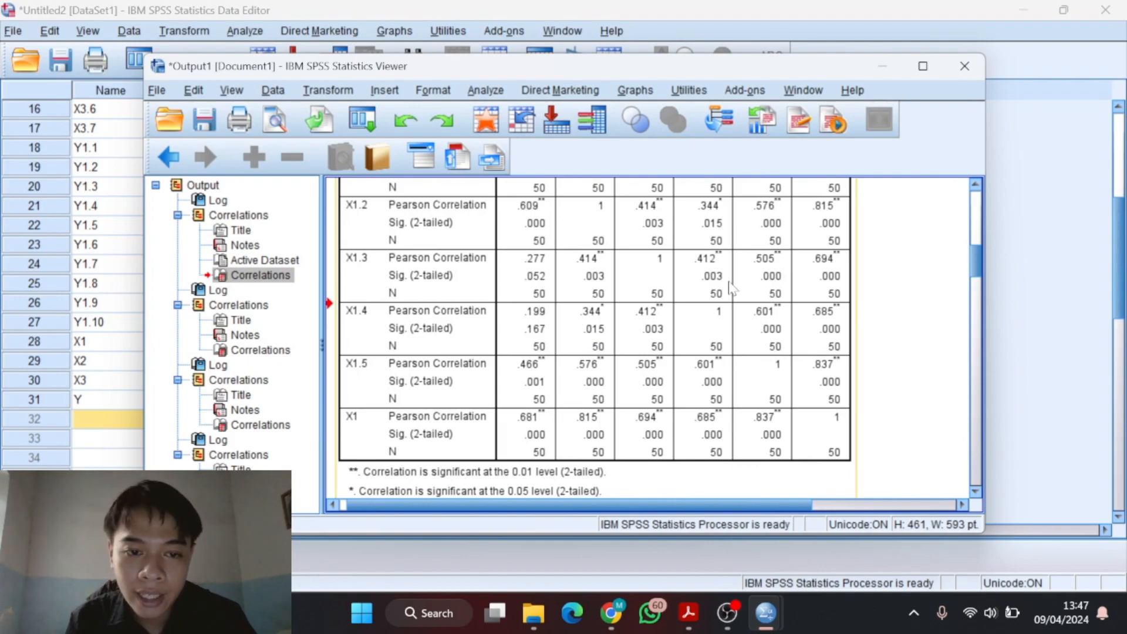
scroll(409, 404, "down", 3)
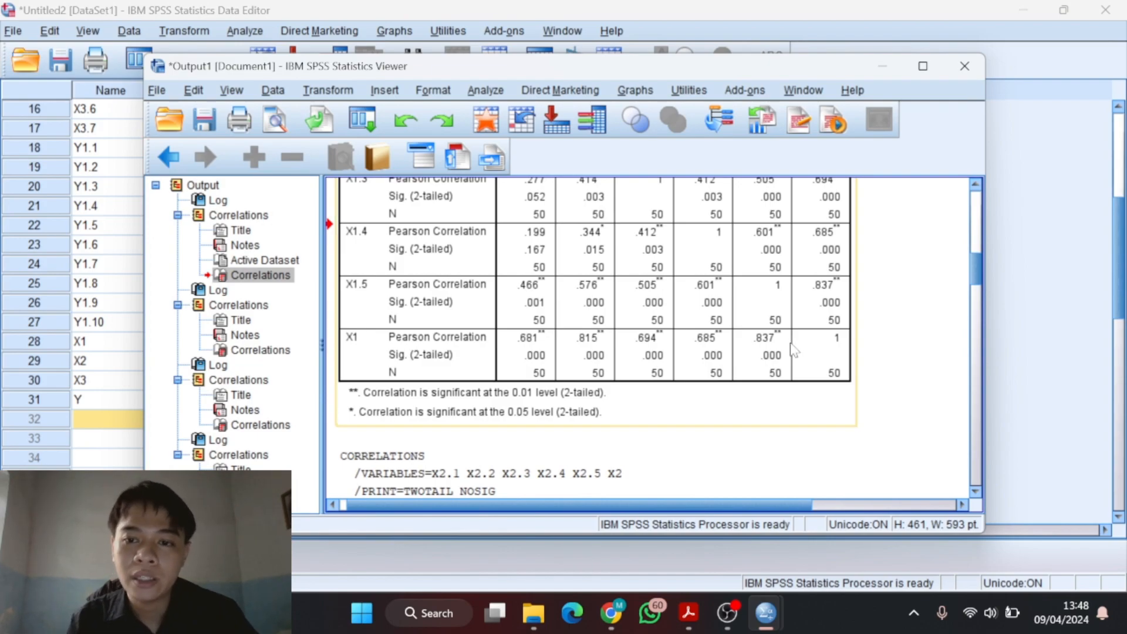
Examine the X2 Correlations table, checking the Pearson correlation and significance of X2.1 through X2.5 against the total X2.
scroll(793, 349, "down", 6)
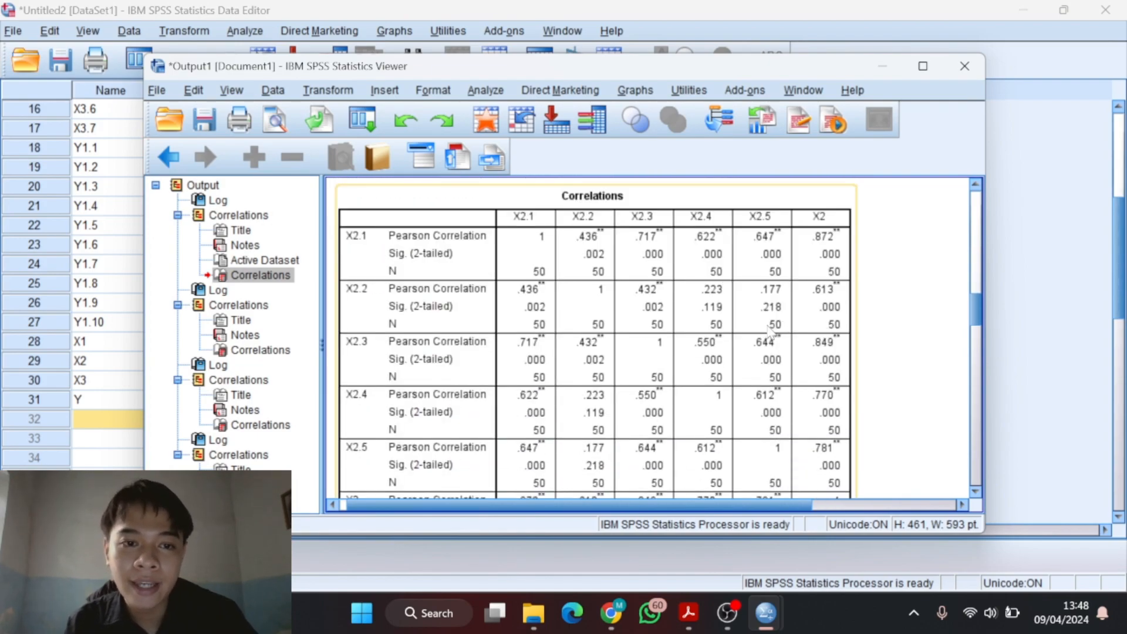
scroll(770, 332, "down", 6)
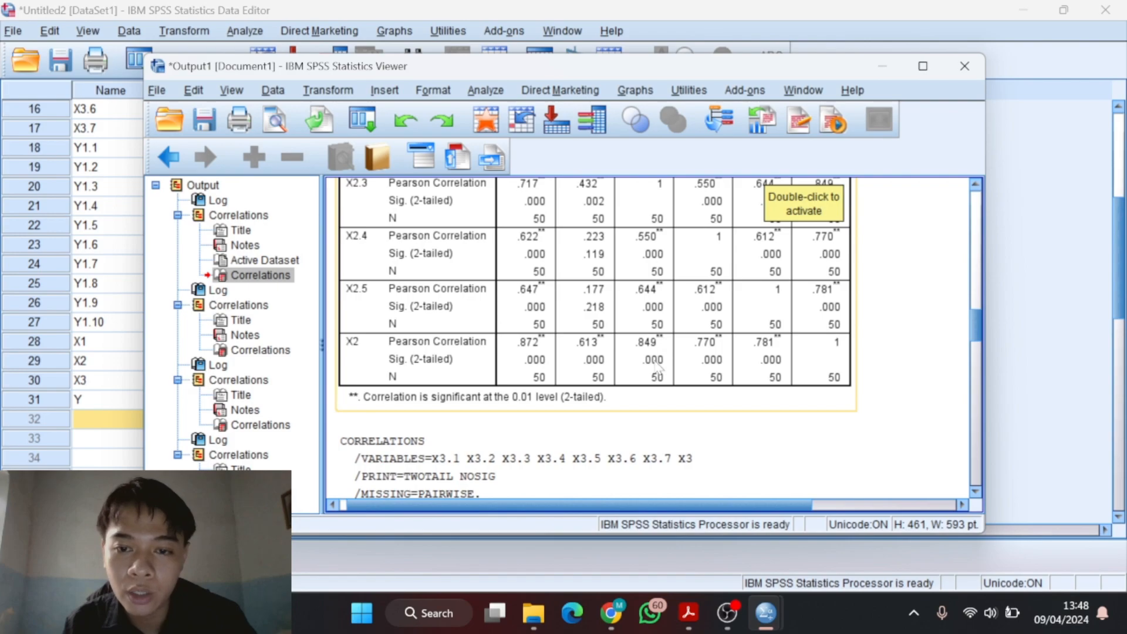
scroll(945, 317, "up", 3)
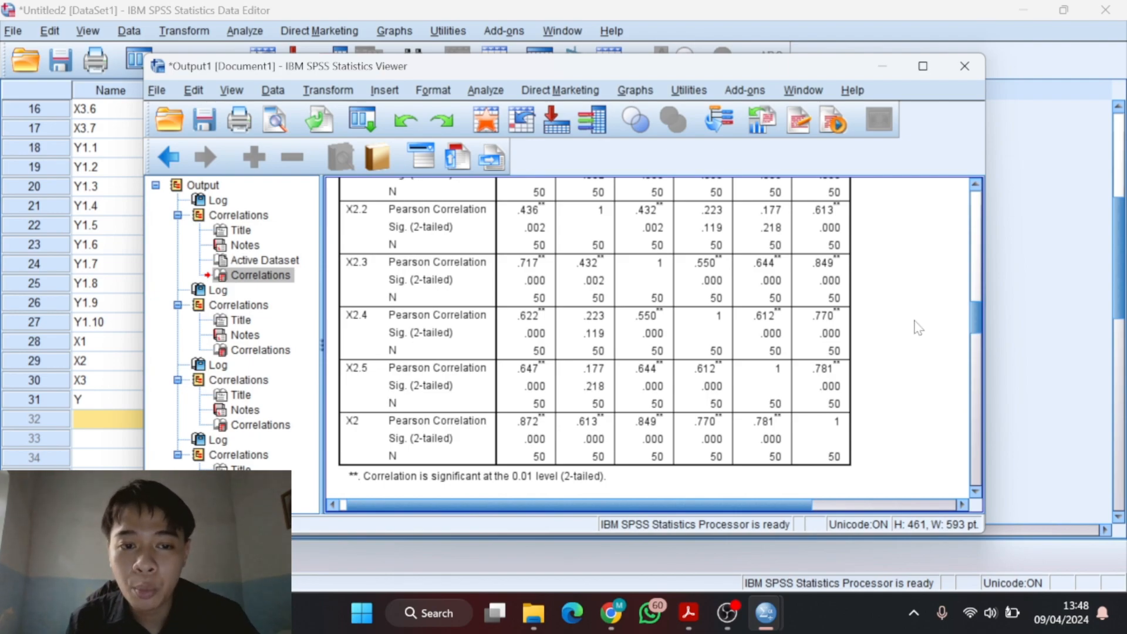
scroll(919, 328, "up", 3)
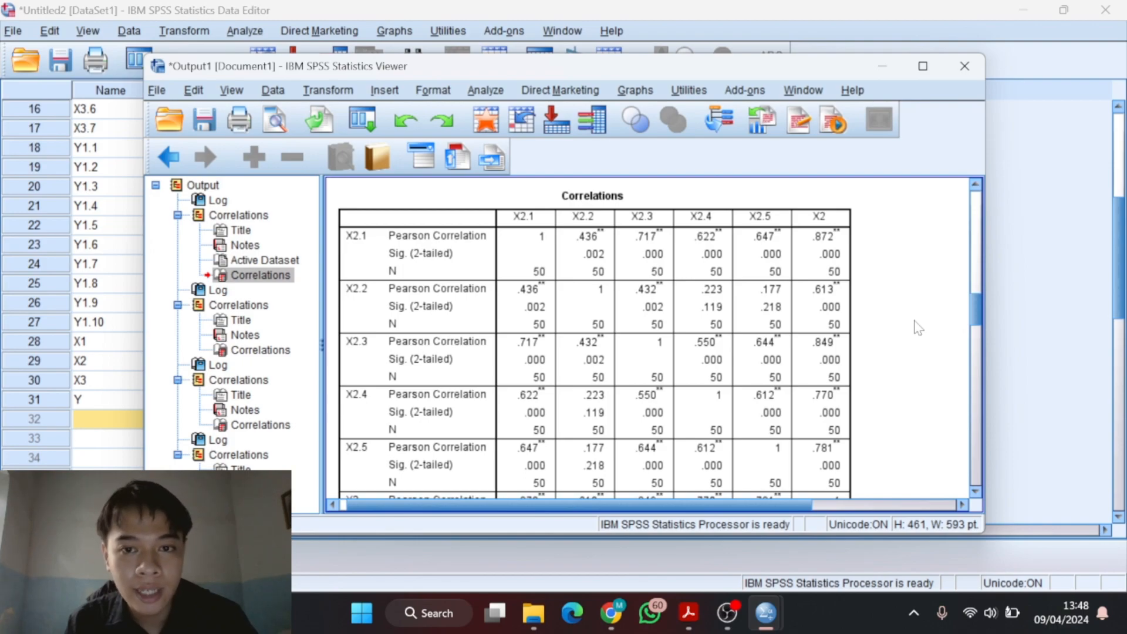
Examine the X3 Correlations table, checking the Pearson correlation and two-tailed significance of X3.1 through X3.7 against the total X3.
scroll(919, 327, "down", 3)
scroll(919, 328, "down", 6)
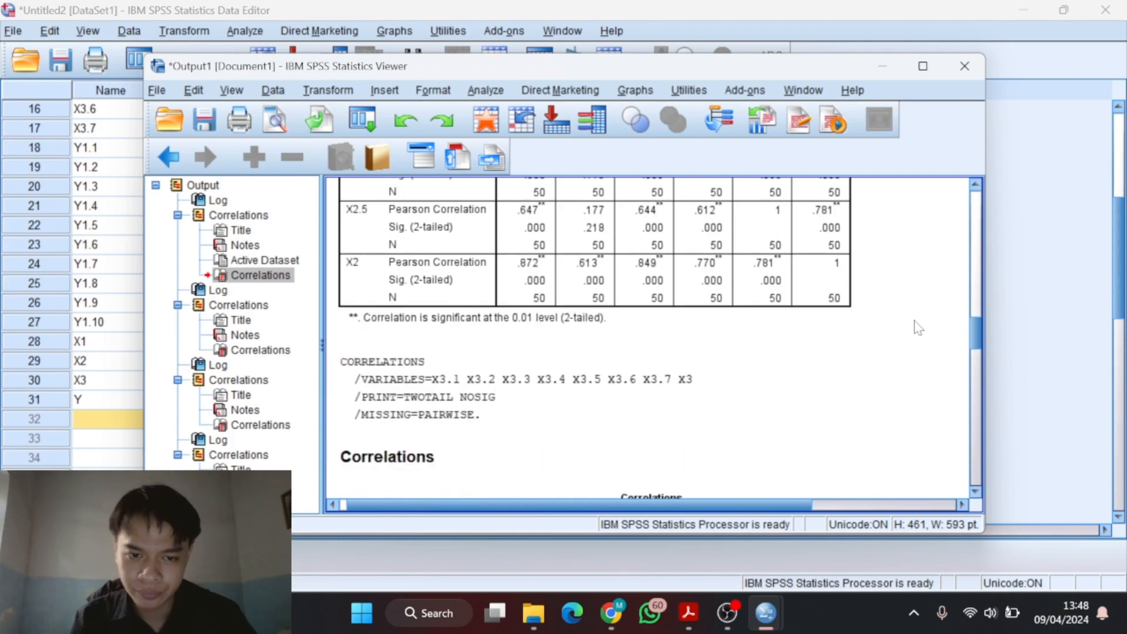
scroll(919, 328, "down", 9)
scroll(919, 327, "down", 12)
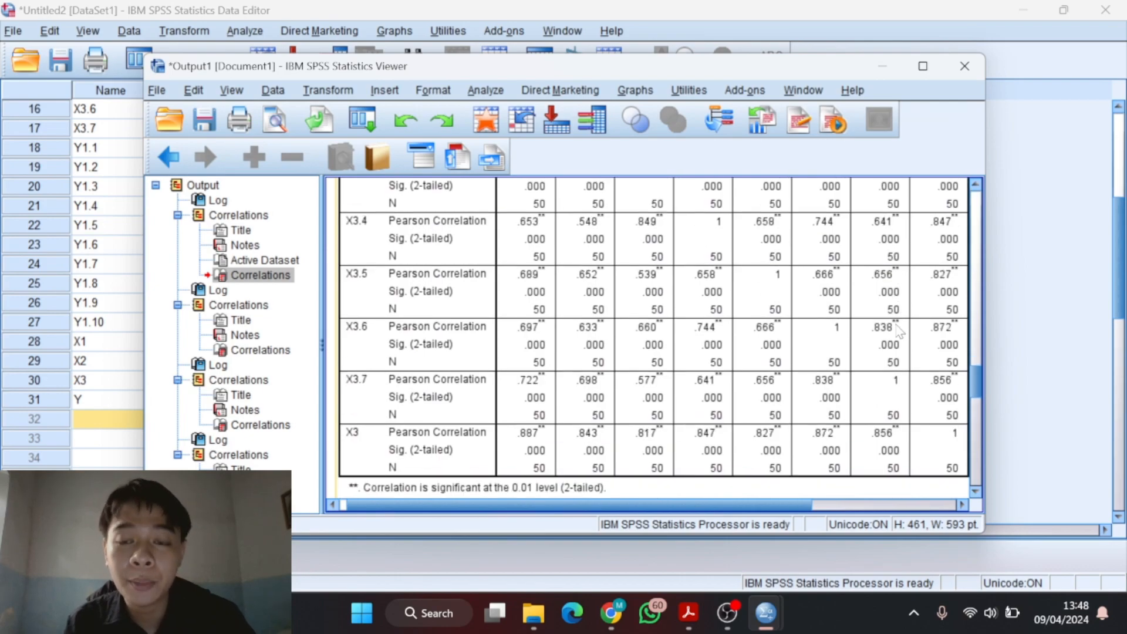
left_click_drag(658, 512, 667, 512)
scroll(669, 417, "up", 3)
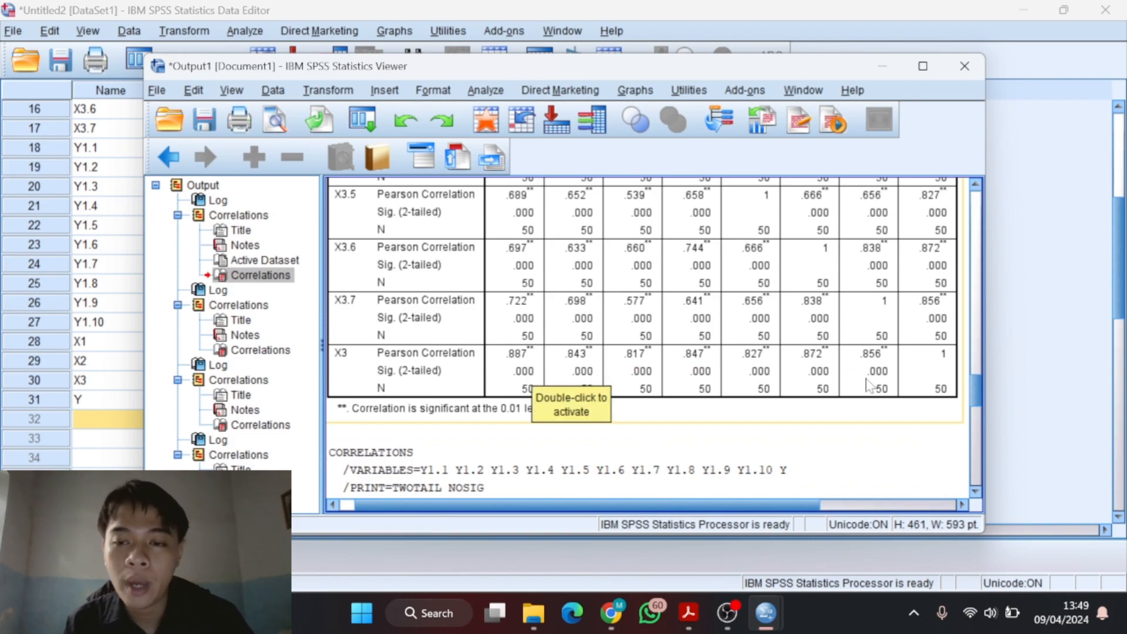
left_click_drag(771, 506, 754, 507)
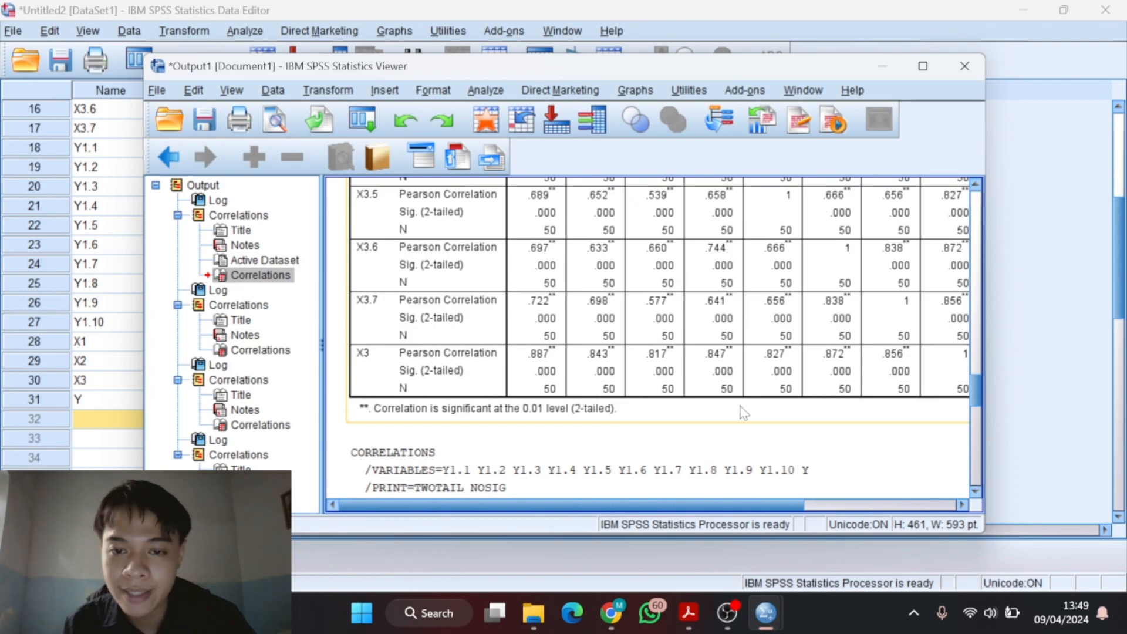
Examine the Y Correlations table, checking the Pearson correlation and significance of Y1.1 through Y1.10 against the total Y.
scroll(742, 412, "down", 10)
scroll(742, 412, "down", 5)
left_click_drag(615, 500, 661, 500)
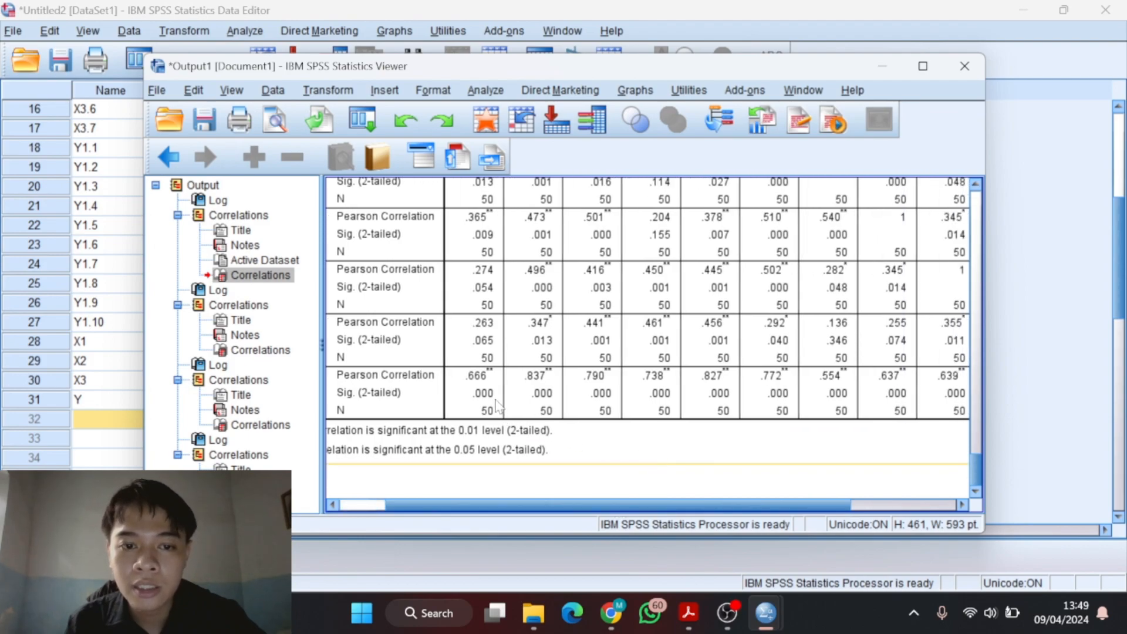
left_click_drag(568, 504, 611, 508)
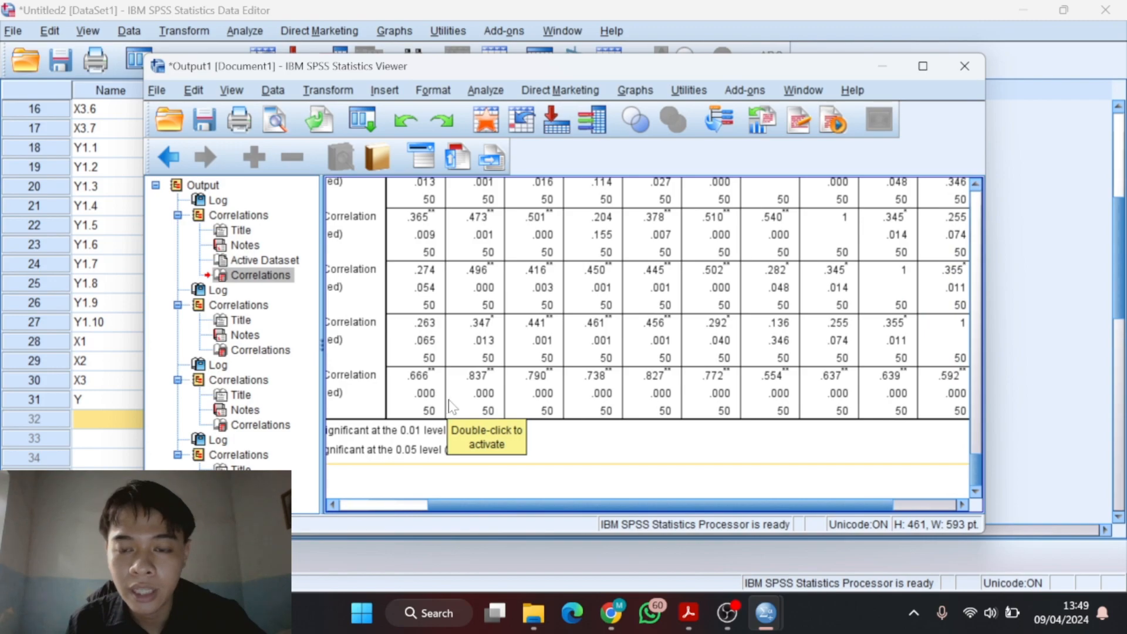
left_click_drag(529, 505, 466, 506)
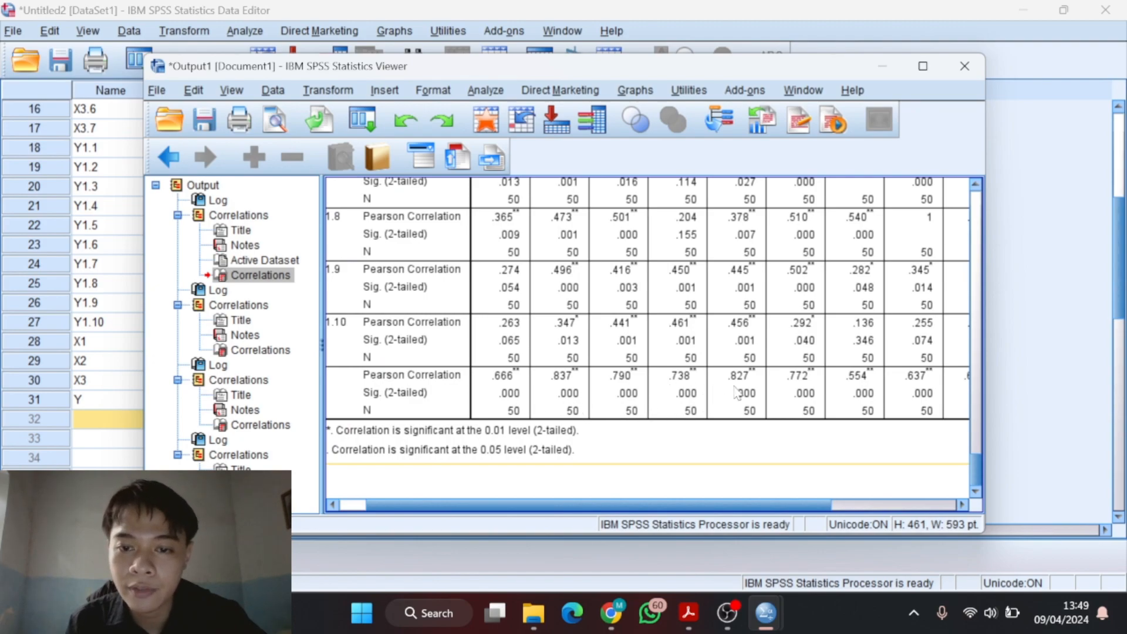
left_click_drag(794, 505, 758, 492)
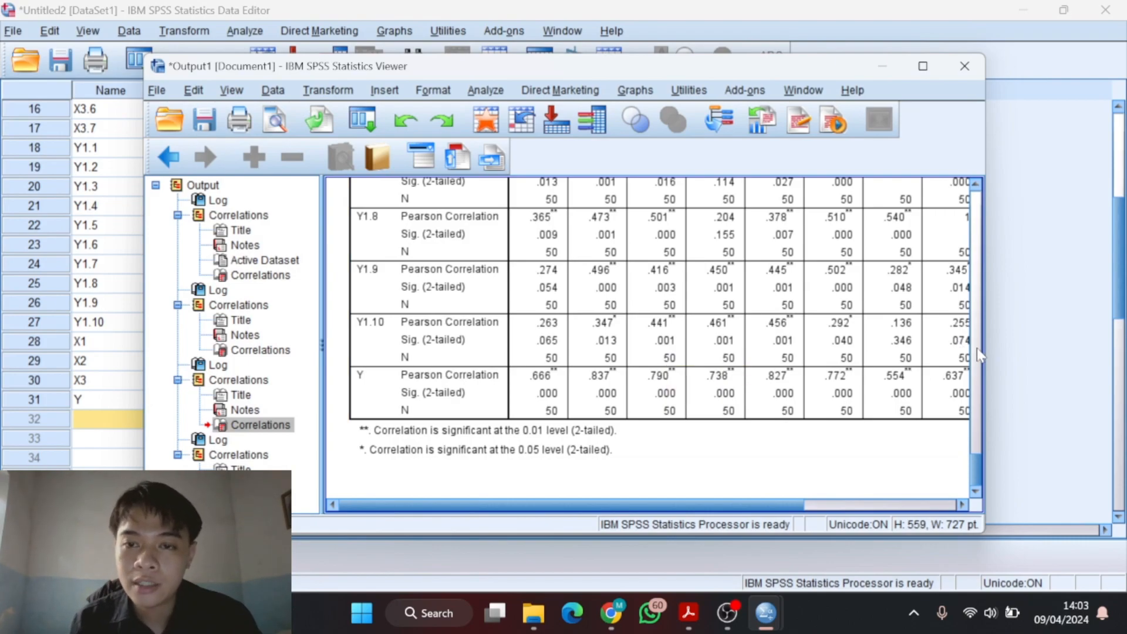
left_click(940, 376)
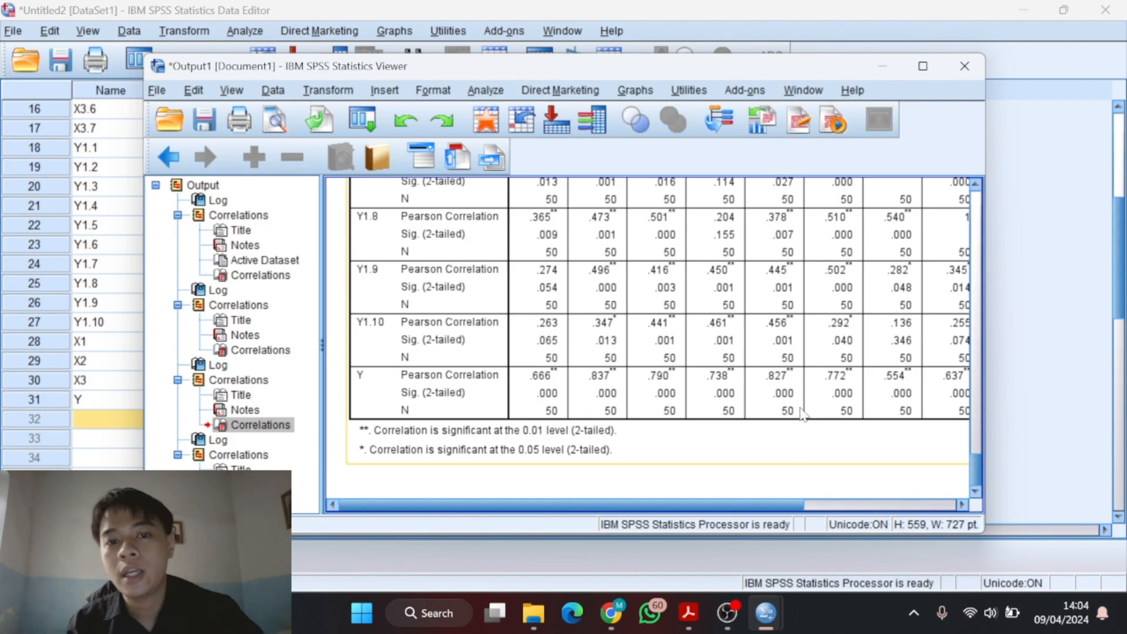
Return to the X1 Correlations table and compare the X1 row and column values with the inter-item correlations of X1.1 through X1.5.
scroll(840, 467, "up", 10)
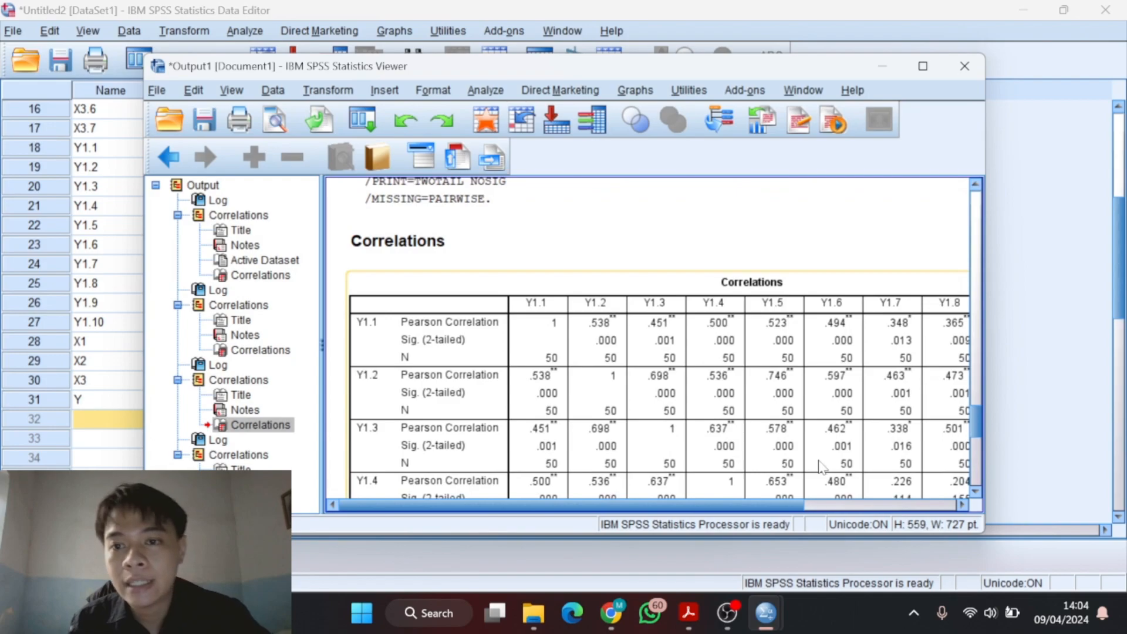
scroll(820, 467, "up", 15)
scroll(821, 467, "down", 5)
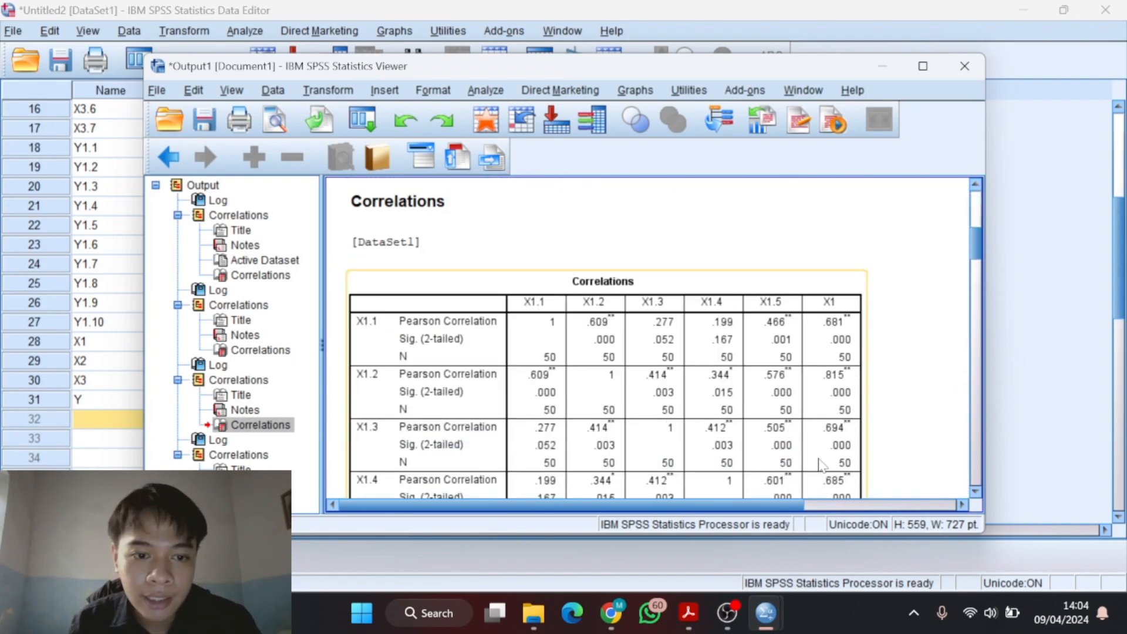
scroll(675, 458, "up", 5)
scroll(584, 461, "down", 5)
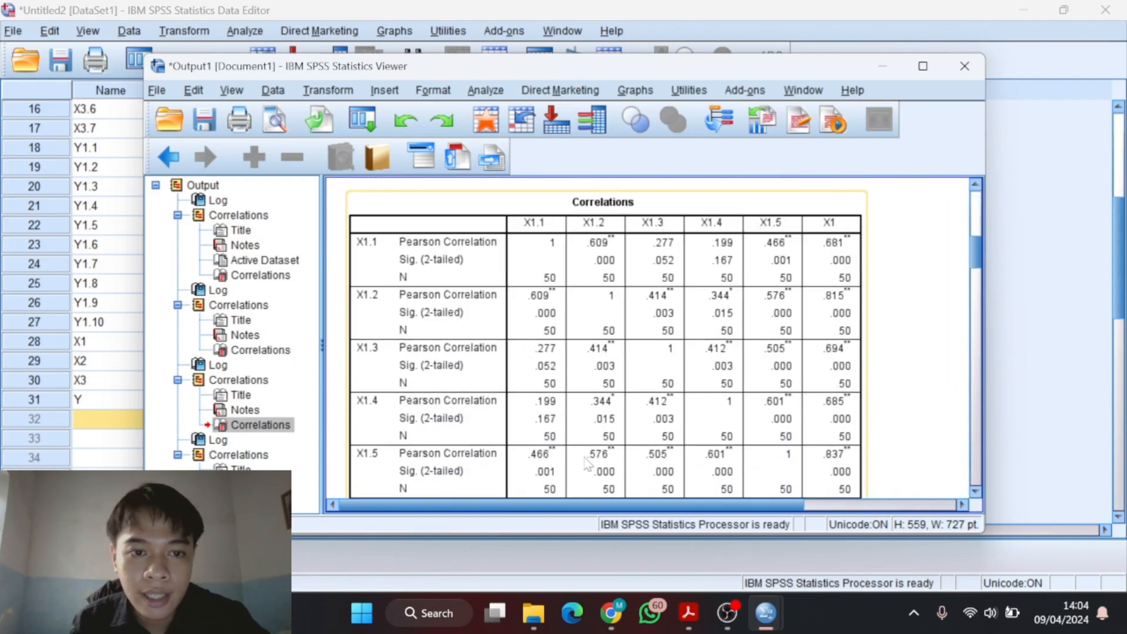
scroll(576, 455, "up", 3)
scroll(572, 452, "down", 8)
scroll(563, 441, "up", 4)
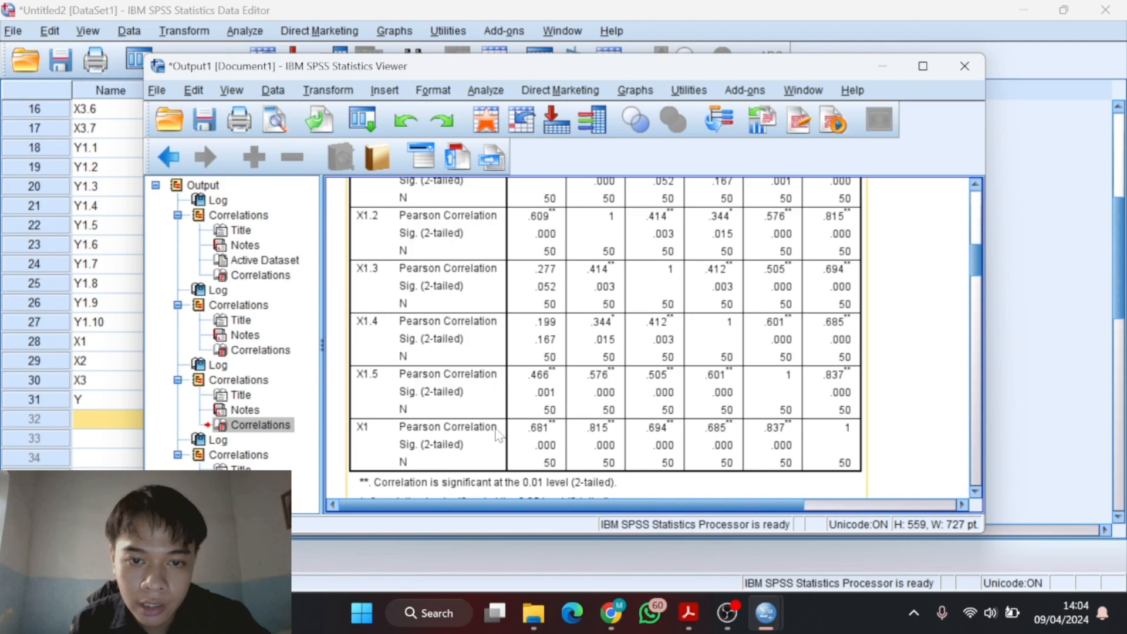
scroll(499, 434, "up", 3)
scroll(540, 341, "down", 5)
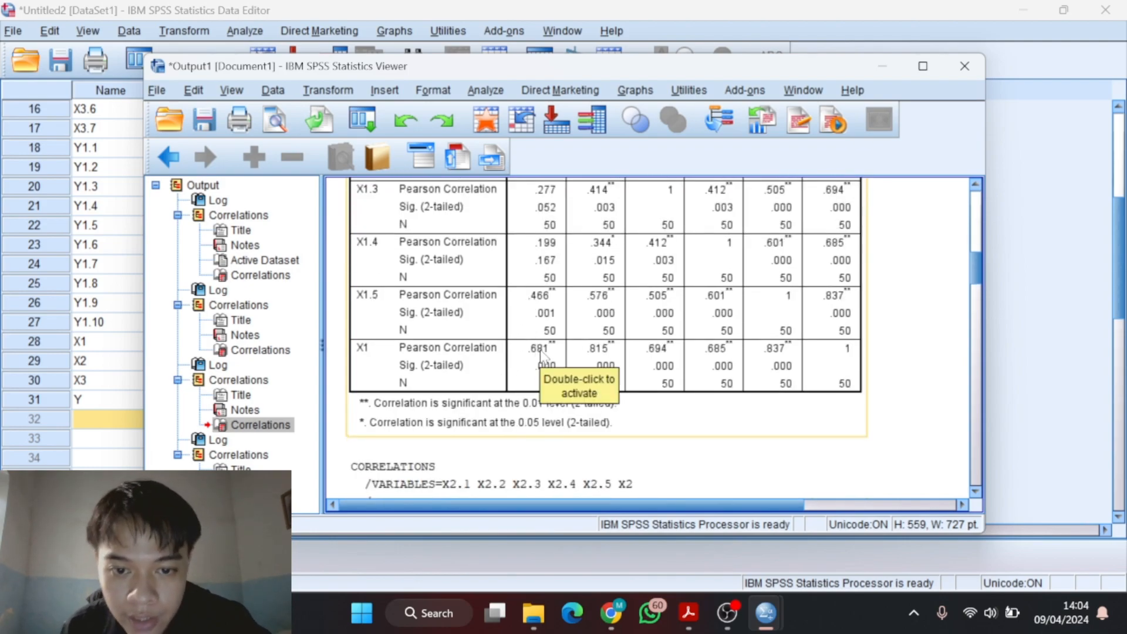
scroll(549, 367, "up", 1)
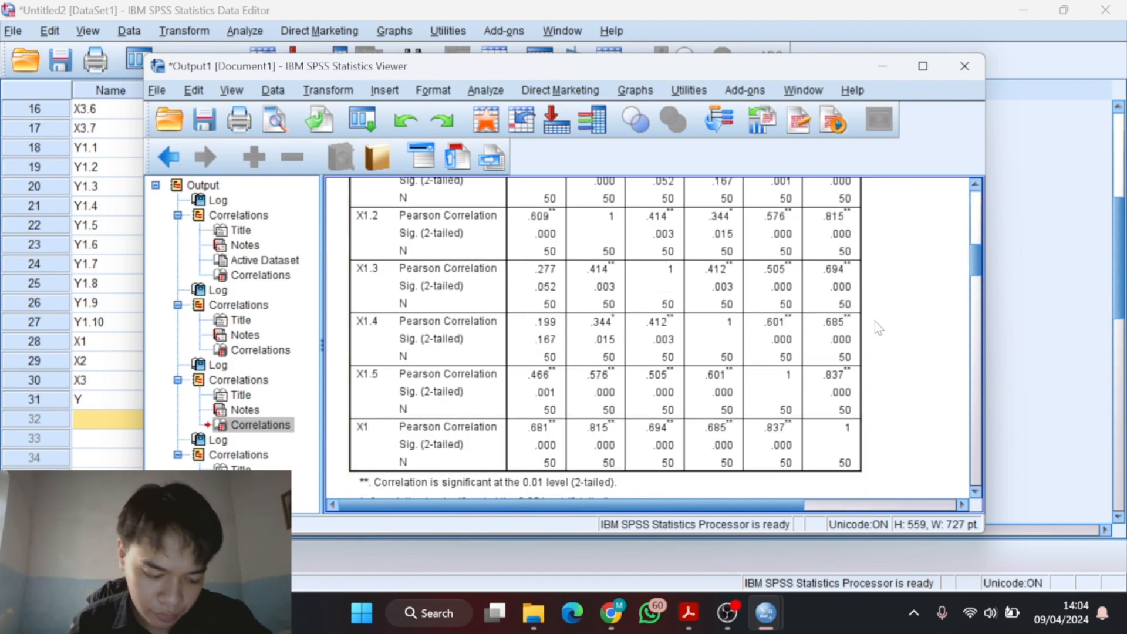
scroll(751, 346, "up", 3)
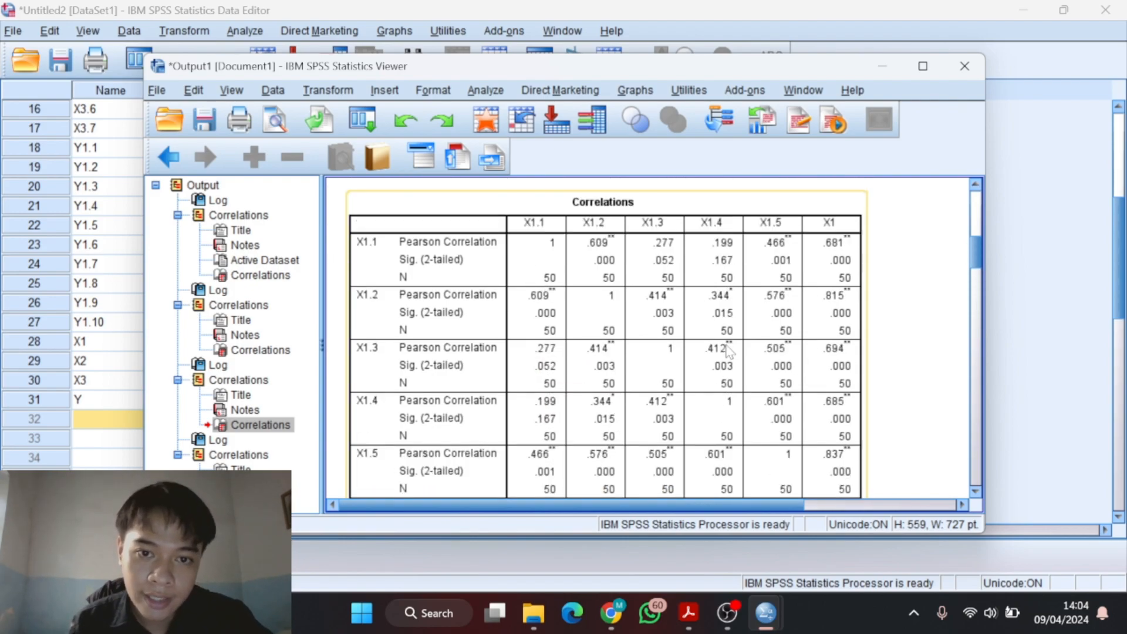
scroll(734, 349, "down", 3)
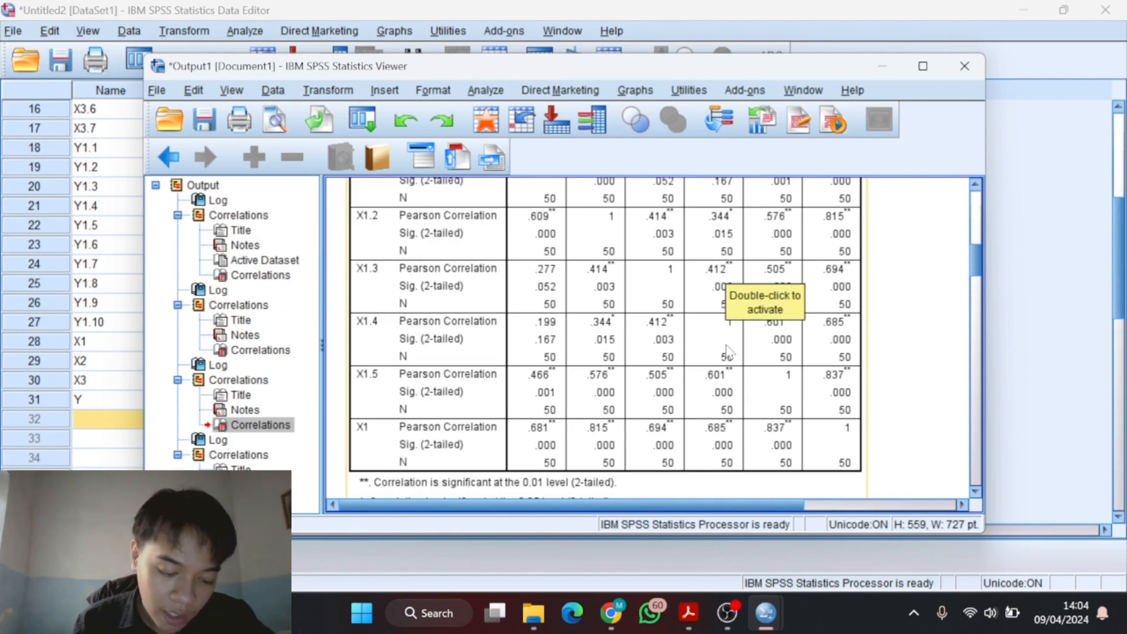
scroll(727, 351, "up", 5)
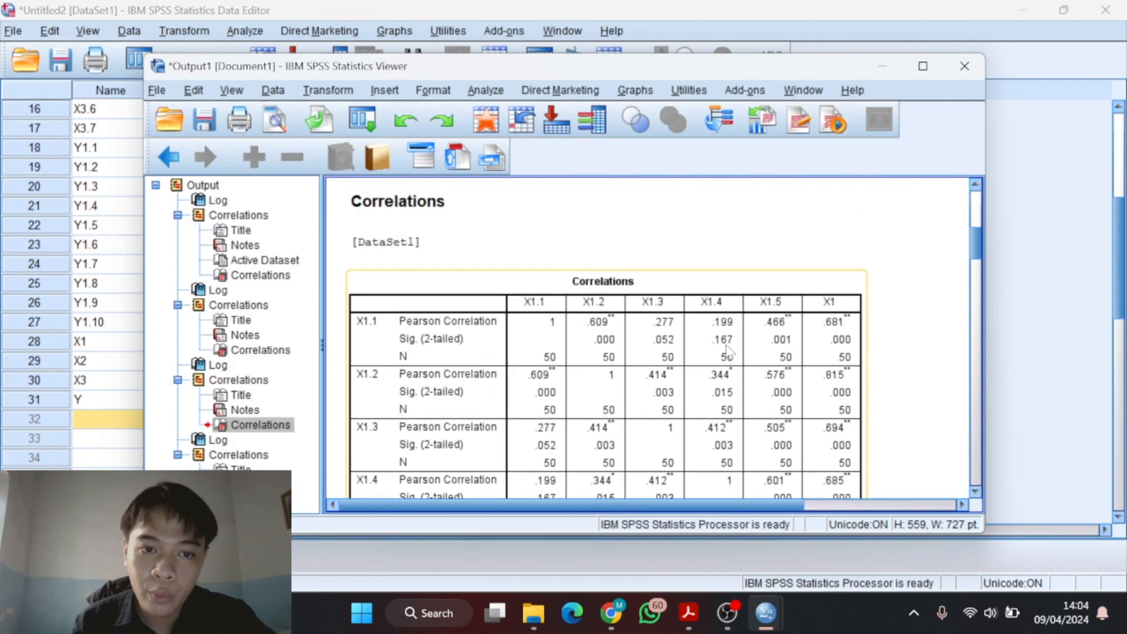
scroll(728, 351, "down", 2)
scroll(728, 351, "down", 3)
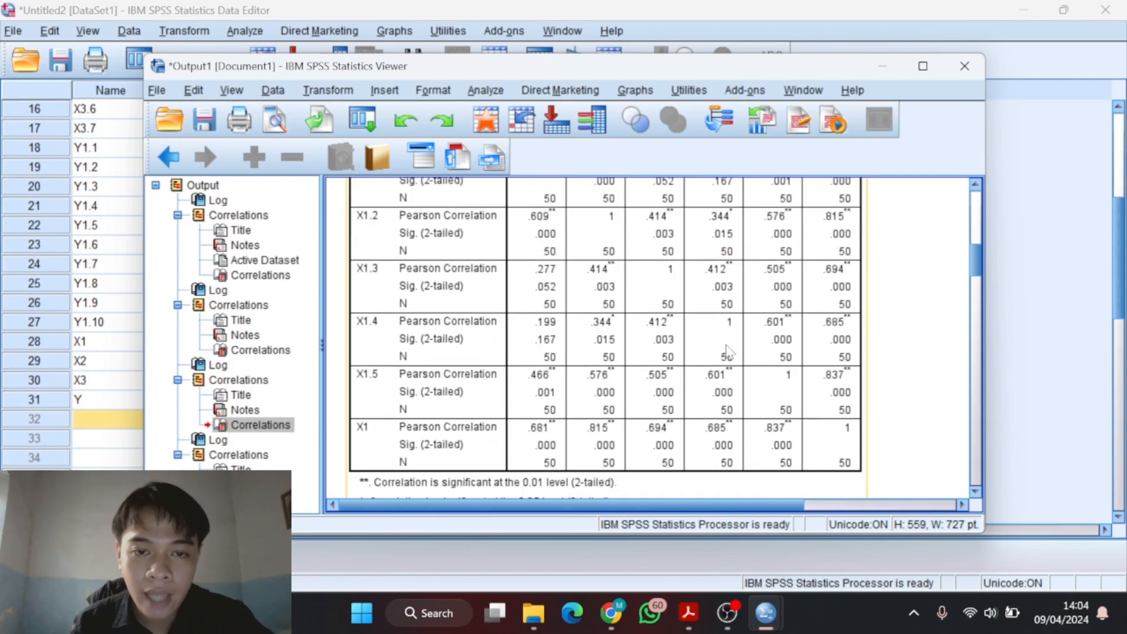
scroll(728, 351, "up", 3)
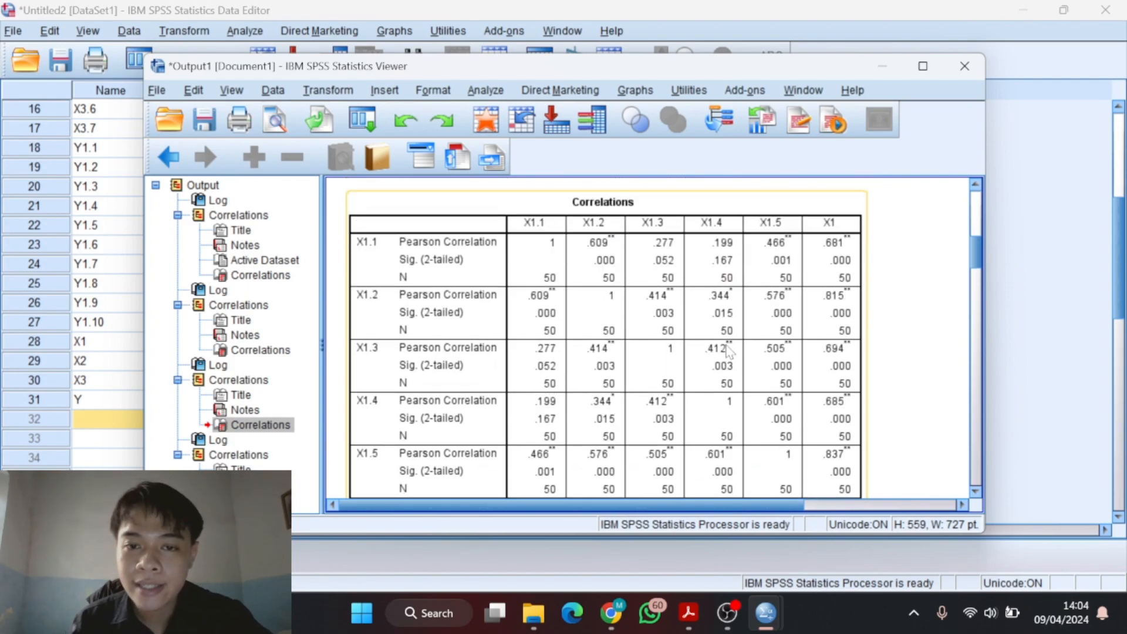
scroll(728, 351, "down", 3)
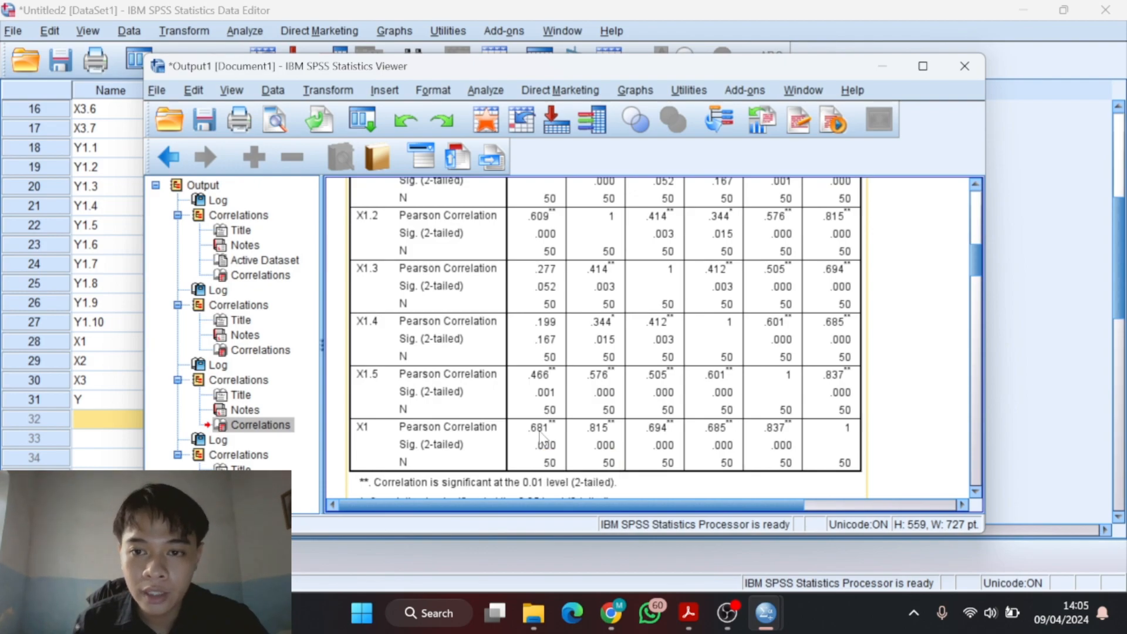
scroll(540, 436, "up", 3)
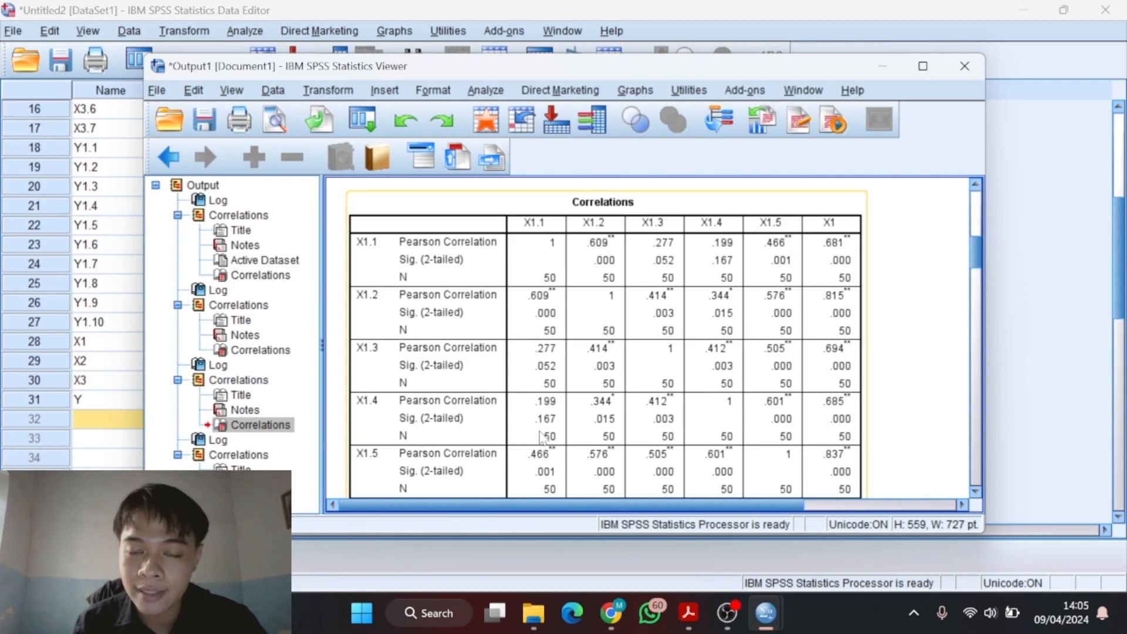
Skim the remaining correlation output for X2, X3 and Y down to the end of the Y table.
scroll(541, 438, "down", 6)
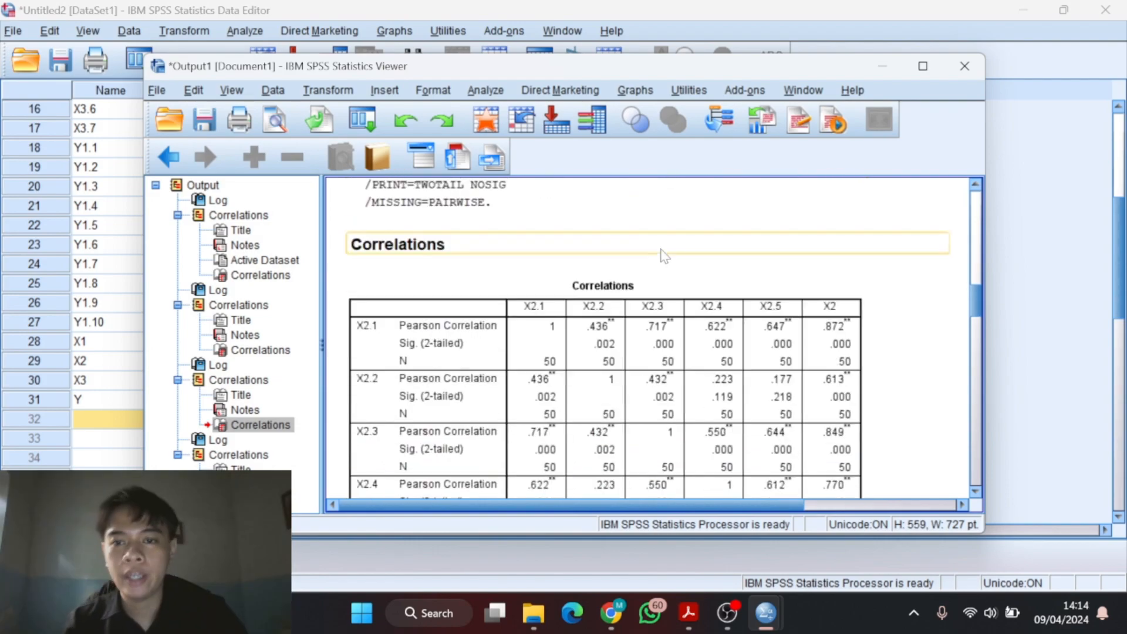
scroll(663, 256, "down", 15)
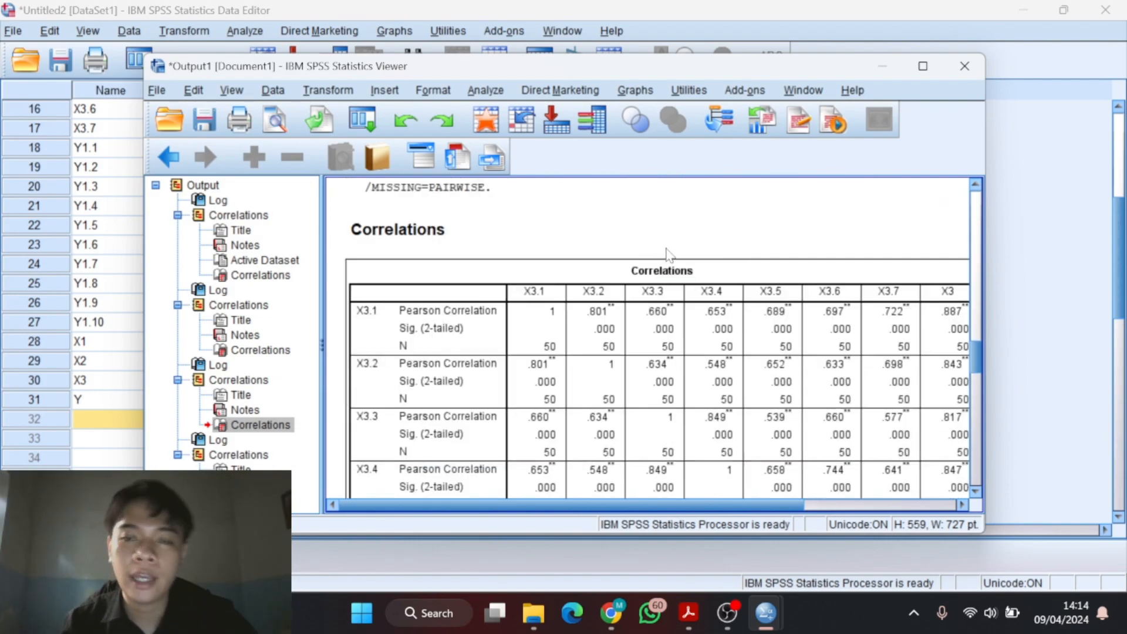
scroll(669, 254, "down", 3)
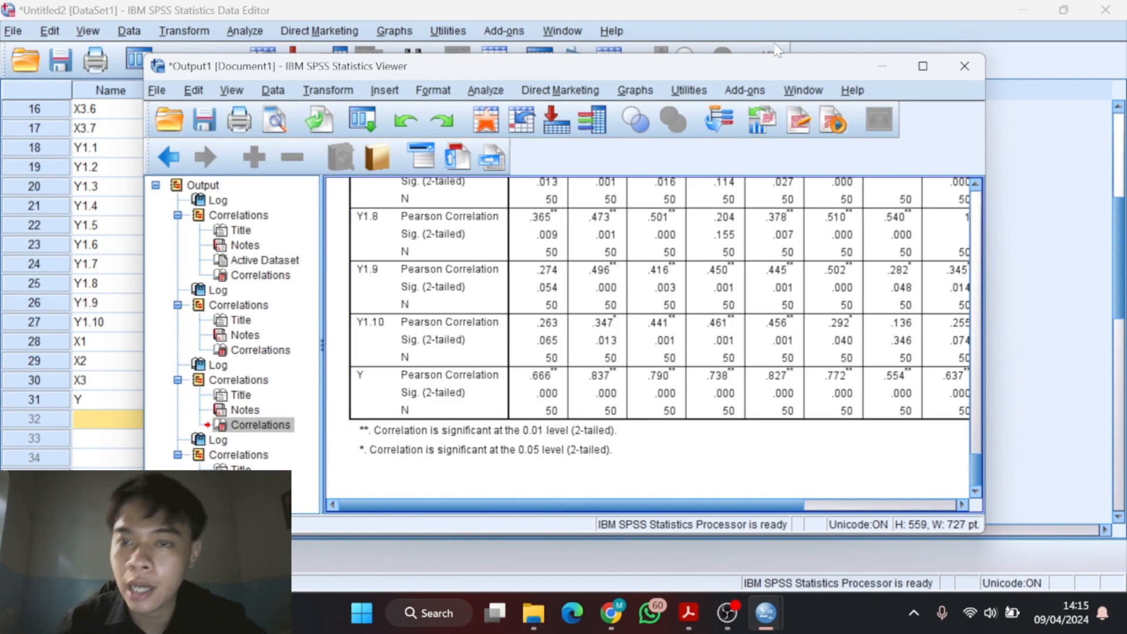
Start a Reliability Analysis from the Data Editor and add X1.1 through X1.5 as its items.
left_click(881, 68)
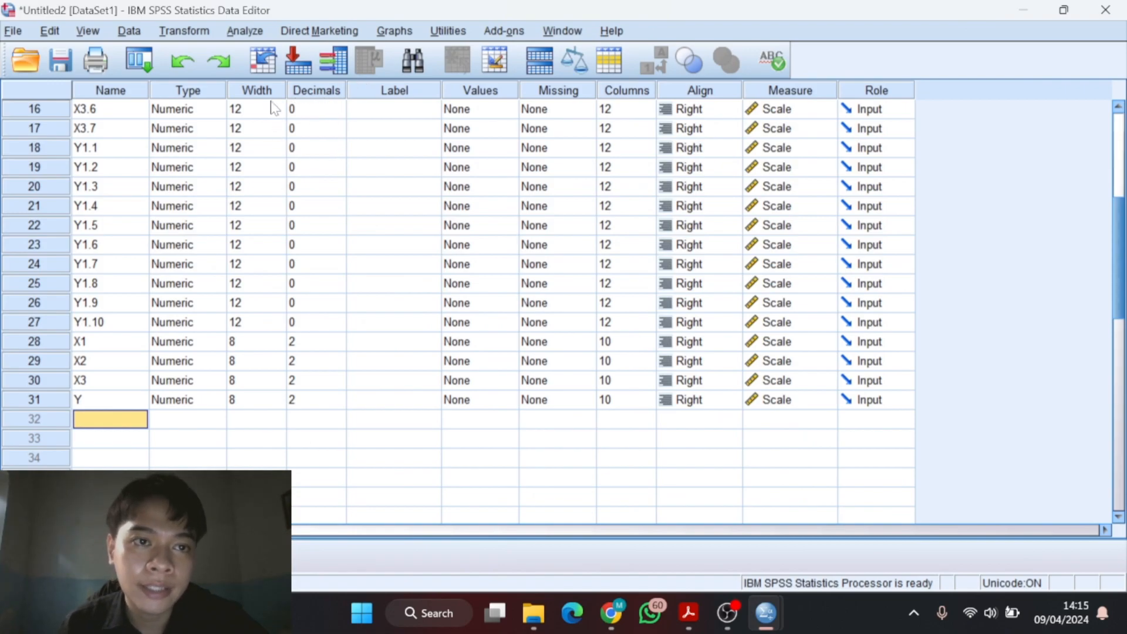
left_click(242, 34)
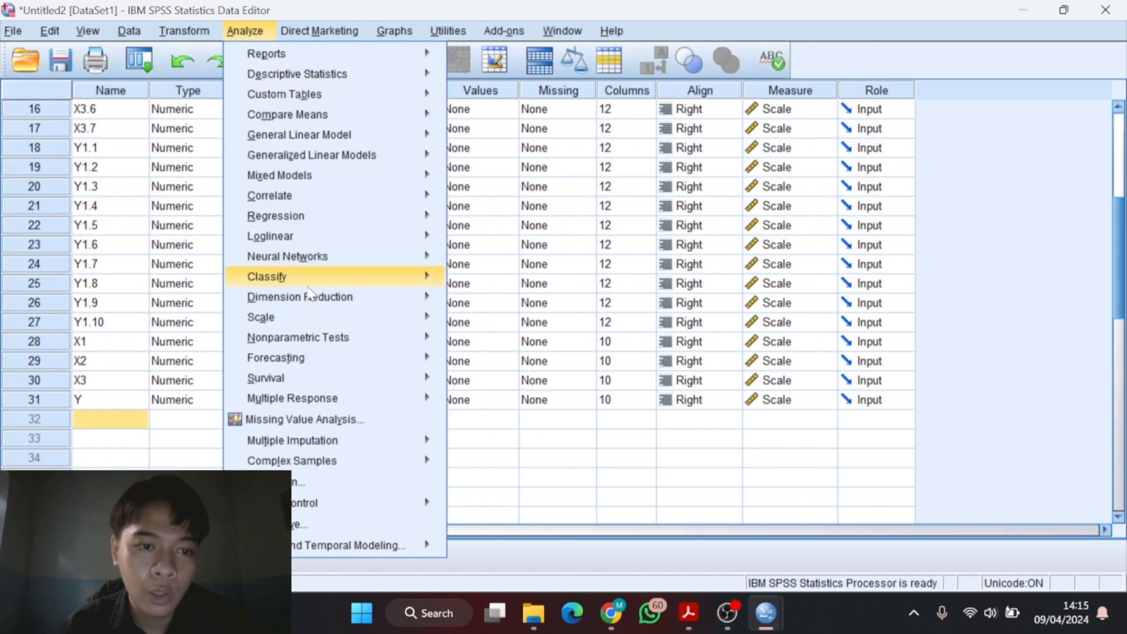
mouse_move(312, 312)
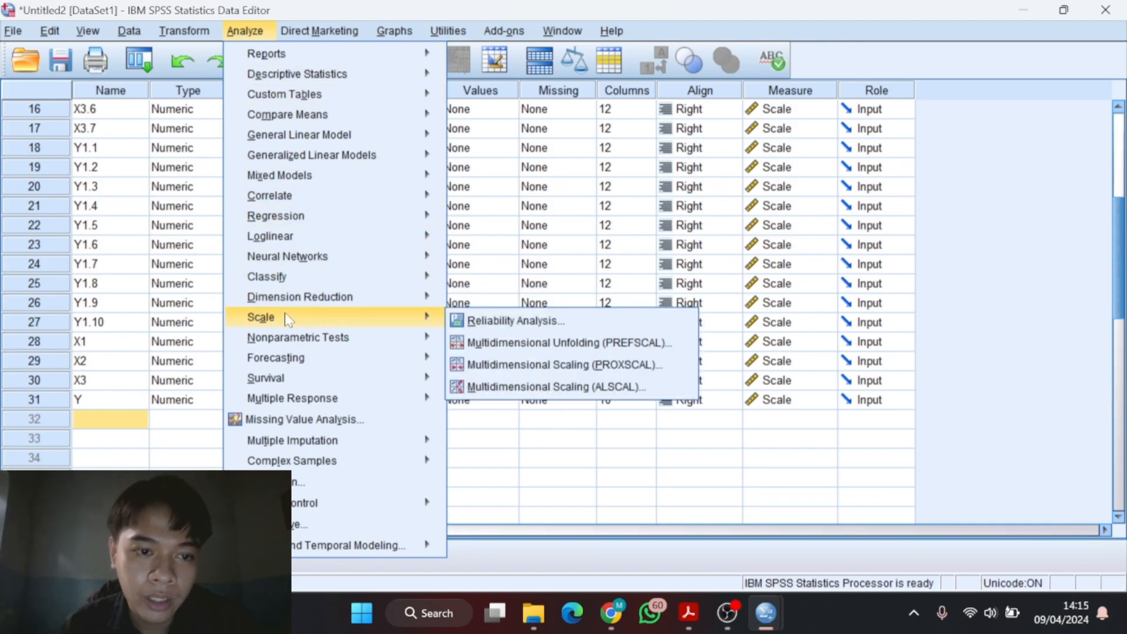
left_click(483, 328)
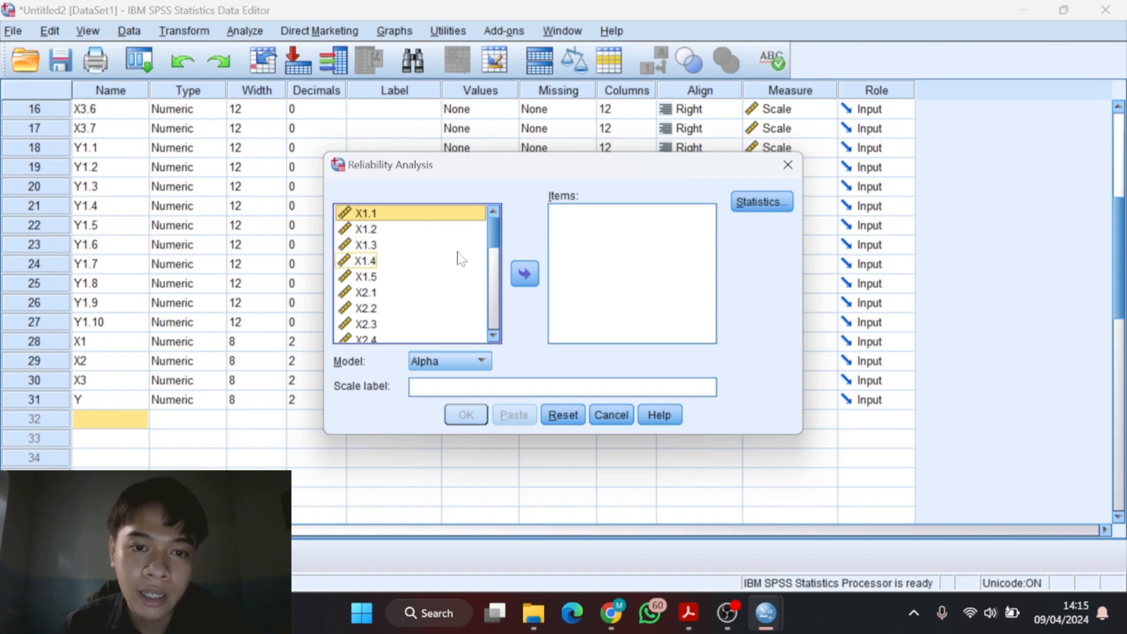
left_click_drag(492, 234, 494, 329)
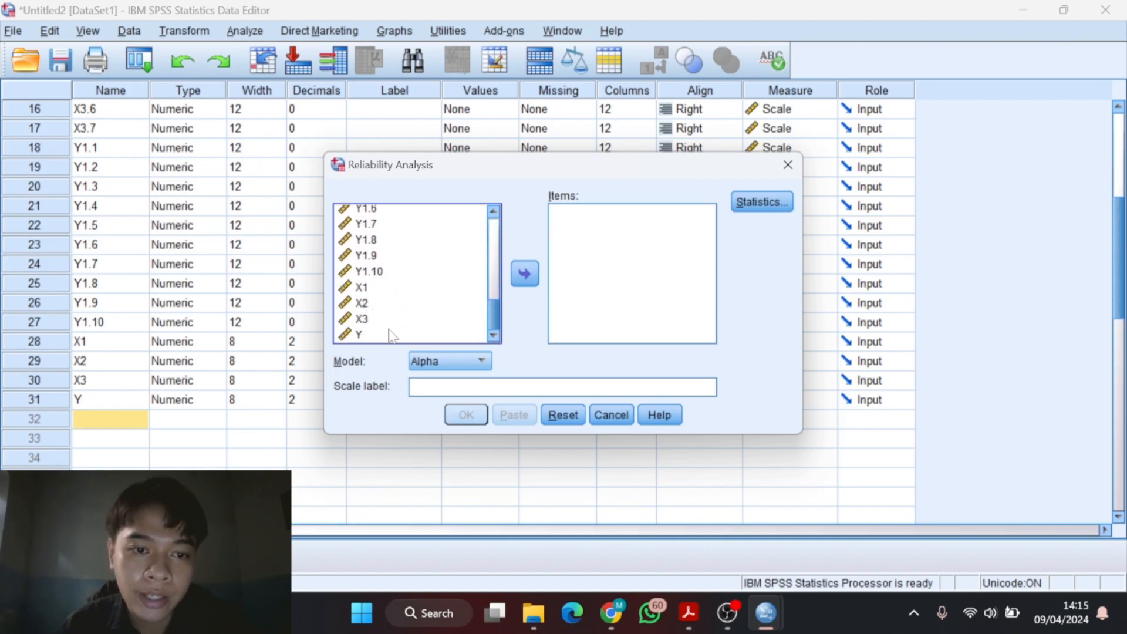
left_click_drag(495, 317, 498, 238)
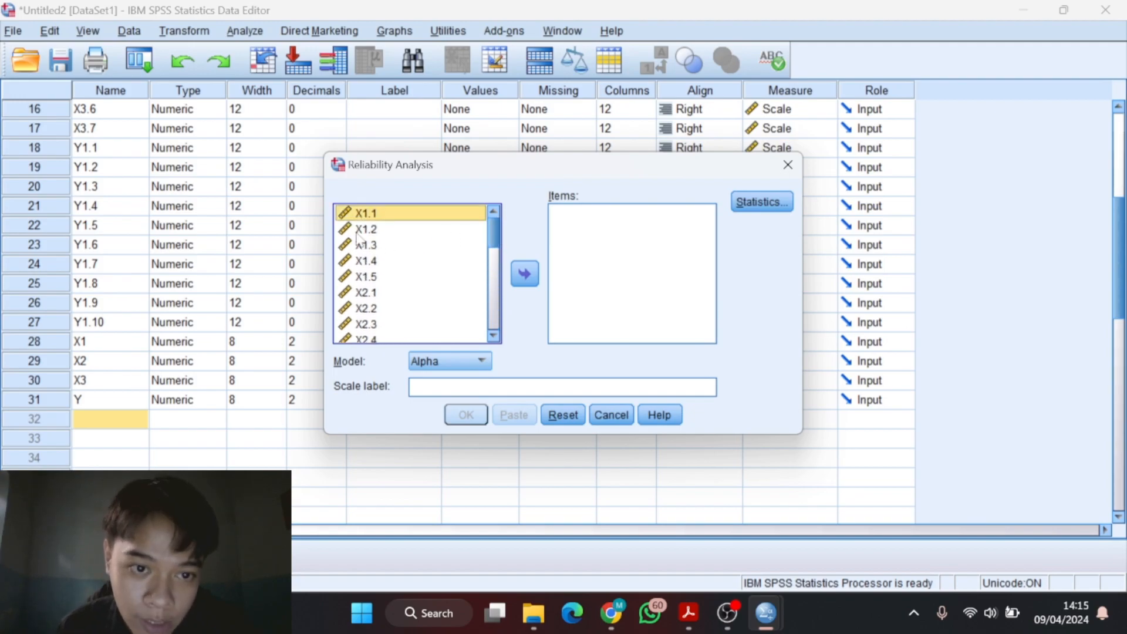
left_click(382, 213)
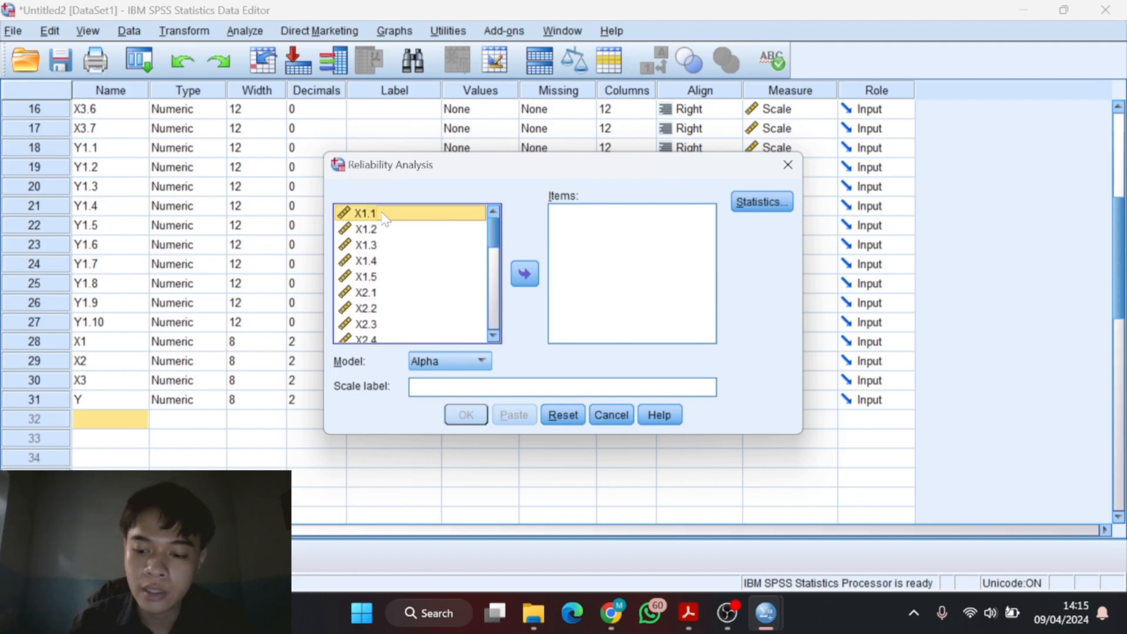
key("shift+Down")
key("shift+Down")
key("shift+Down")
key("shift+Down")
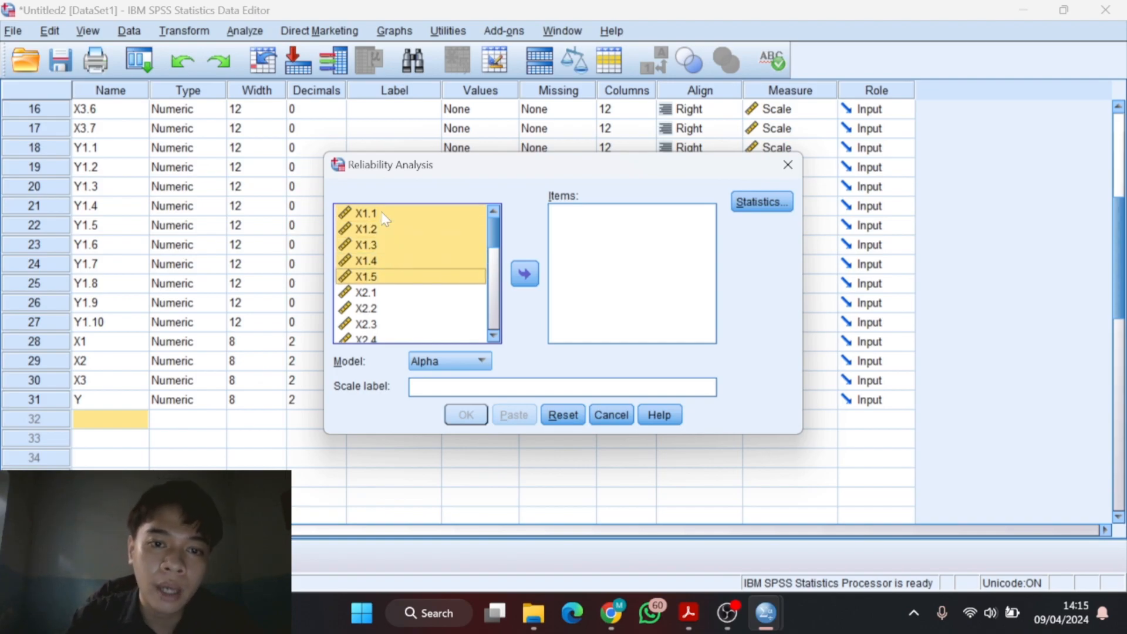
left_click(525, 273)
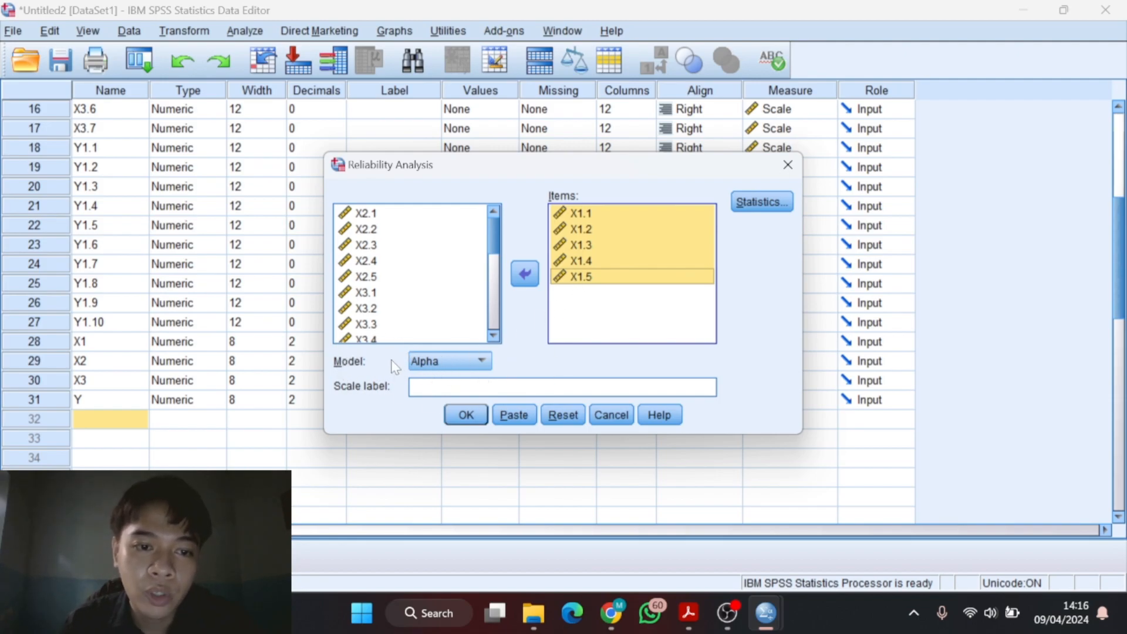
Request item, scale and scale-if-item-deleted descriptives plus inter-item correlations, and run the reliability analysis on the X1 items.
left_click(766, 204)
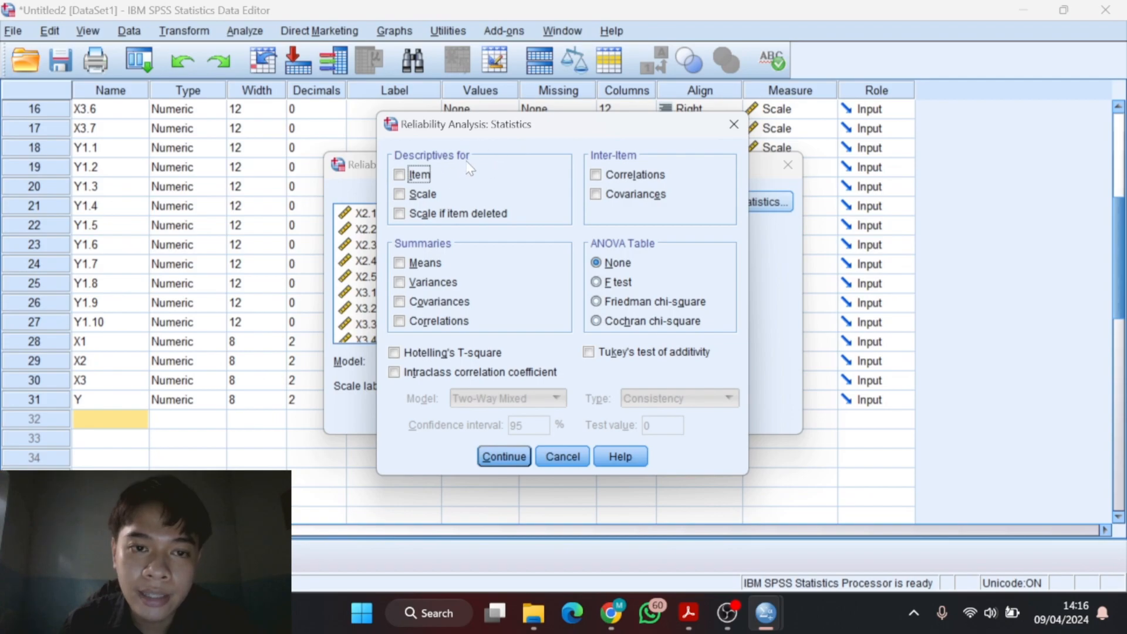
left_click(401, 195)
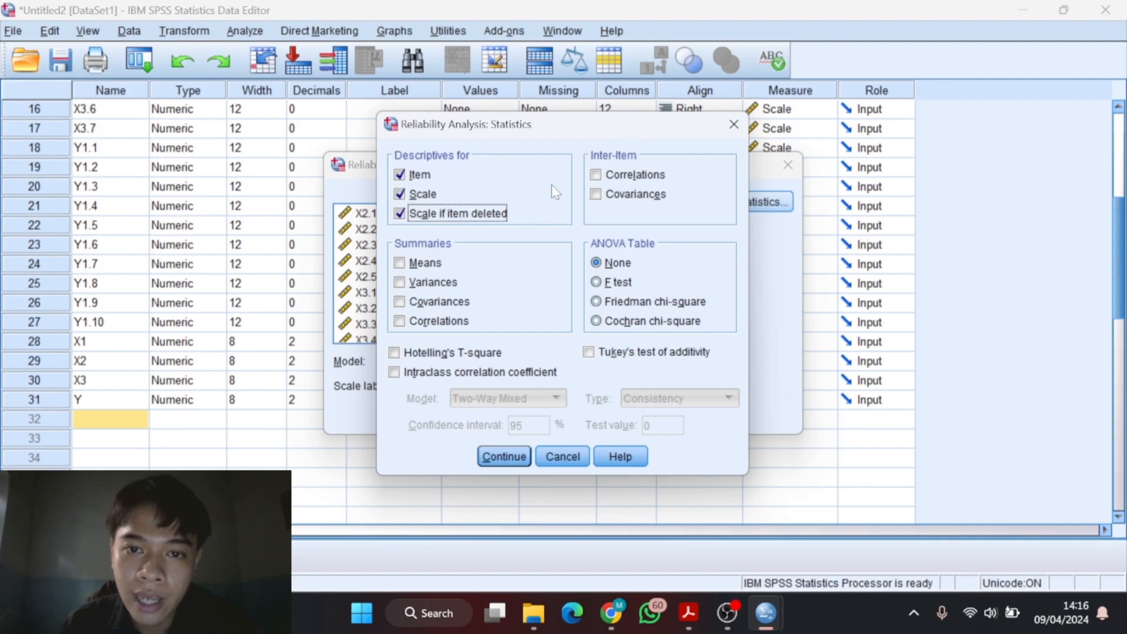
left_click(597, 177)
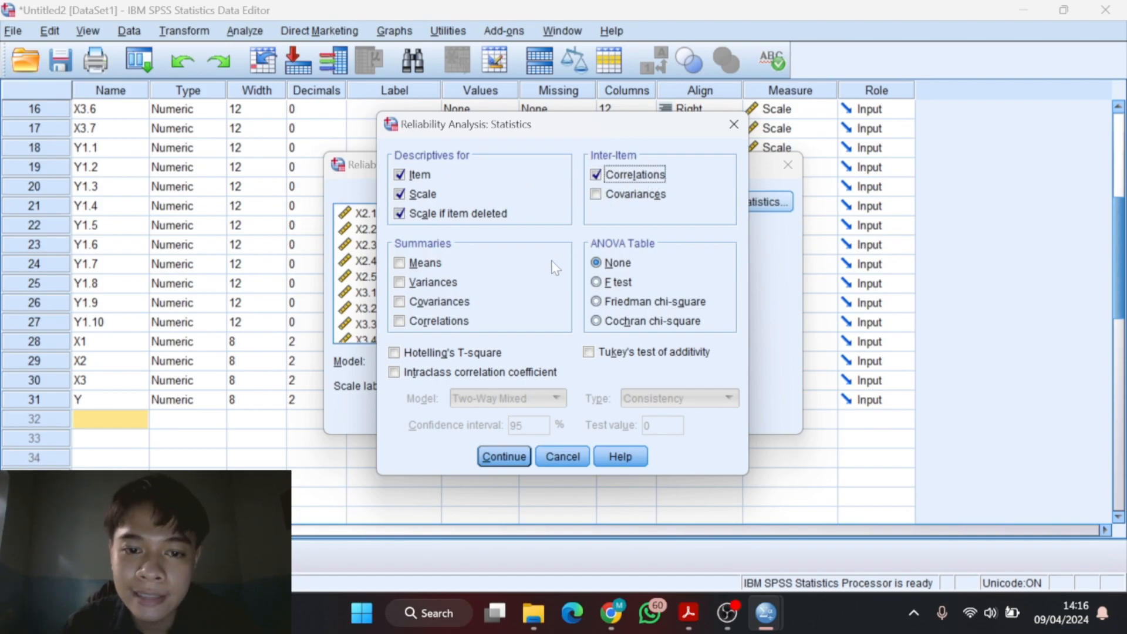
left_click(525, 456)
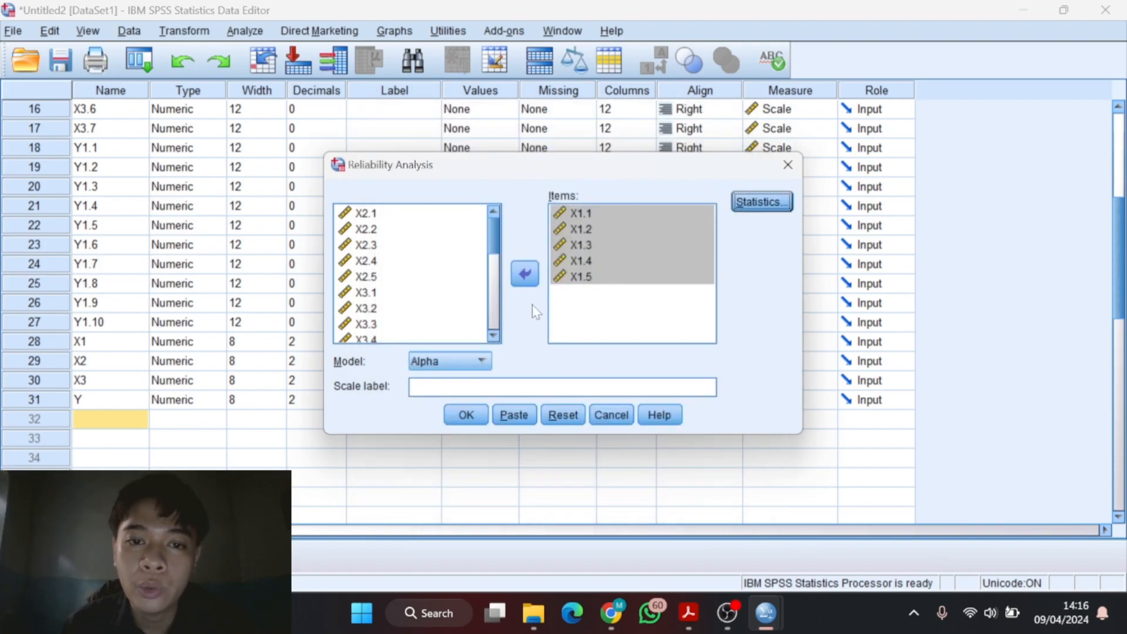
left_click(576, 315)
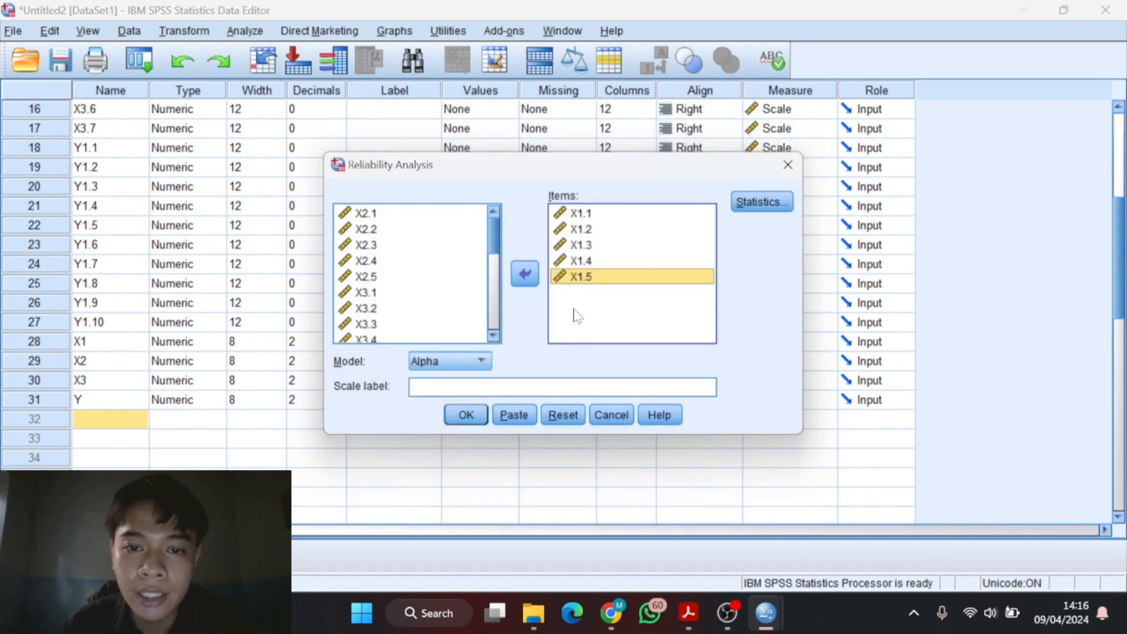
left_click(465, 415)
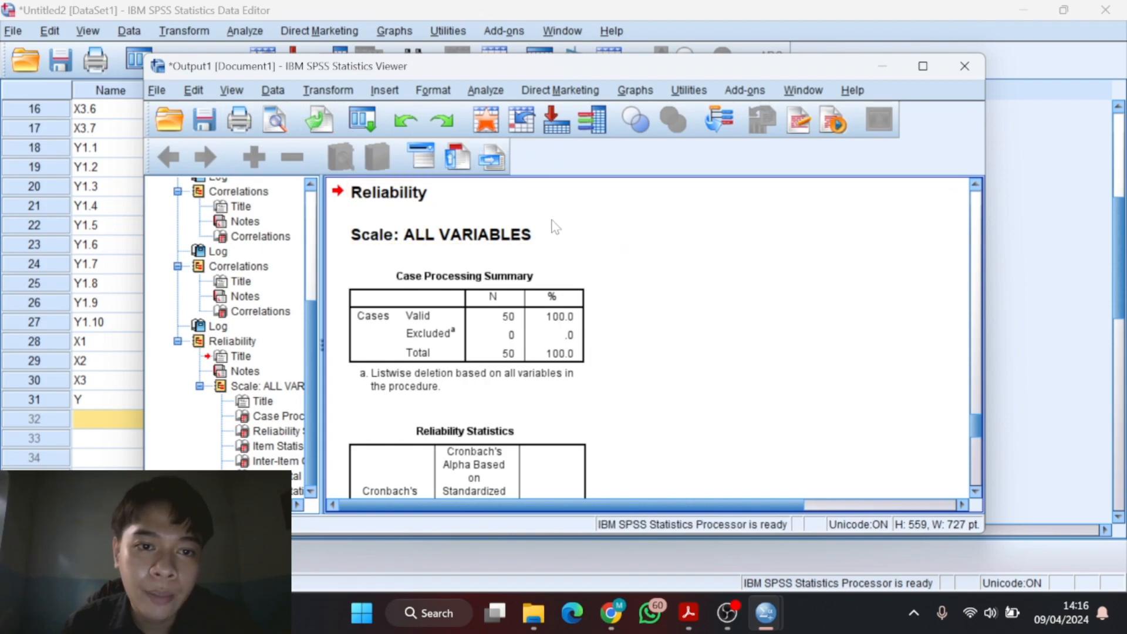
Examine the X1 reliability output, from Cronbach's Alpha through the inter-item correlations to the Item-Total and Scale Statistics tables.
scroll(475, 322, "down", 3)
scroll(474, 320, "down", 2)
scroll(475, 320, "up", 3)
scroll(476, 322, "down", 4)
scroll(476, 322, "down", 4)
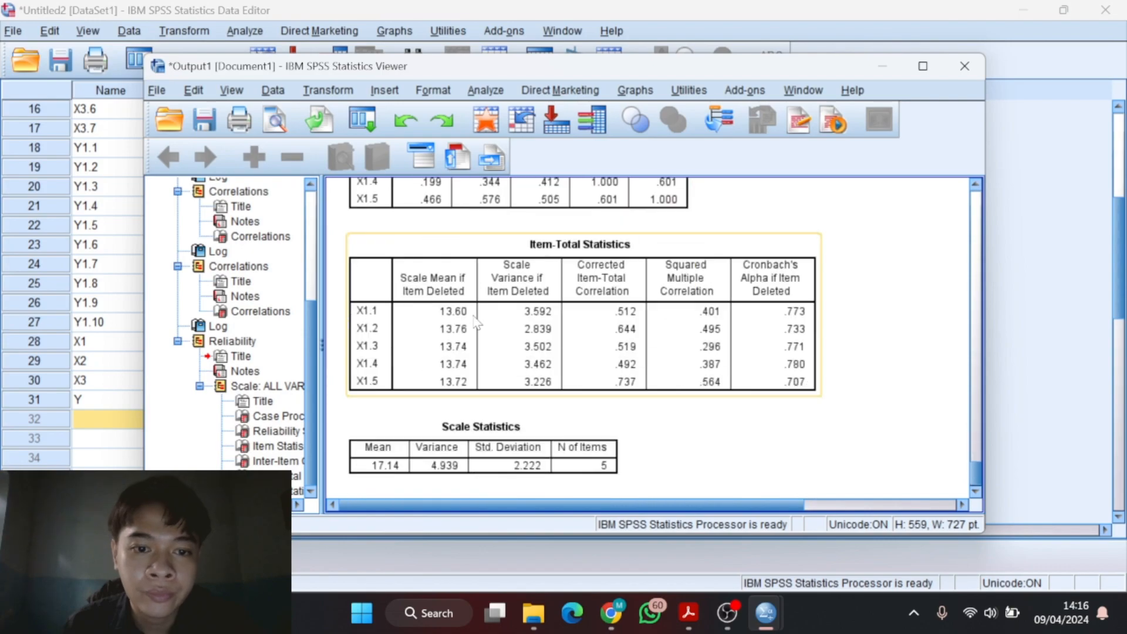
scroll(475, 322, "down", 1)
scroll(475, 322, "up", 6)
scroll(475, 321, "down", 5)
scroll(475, 322, "down", 1)
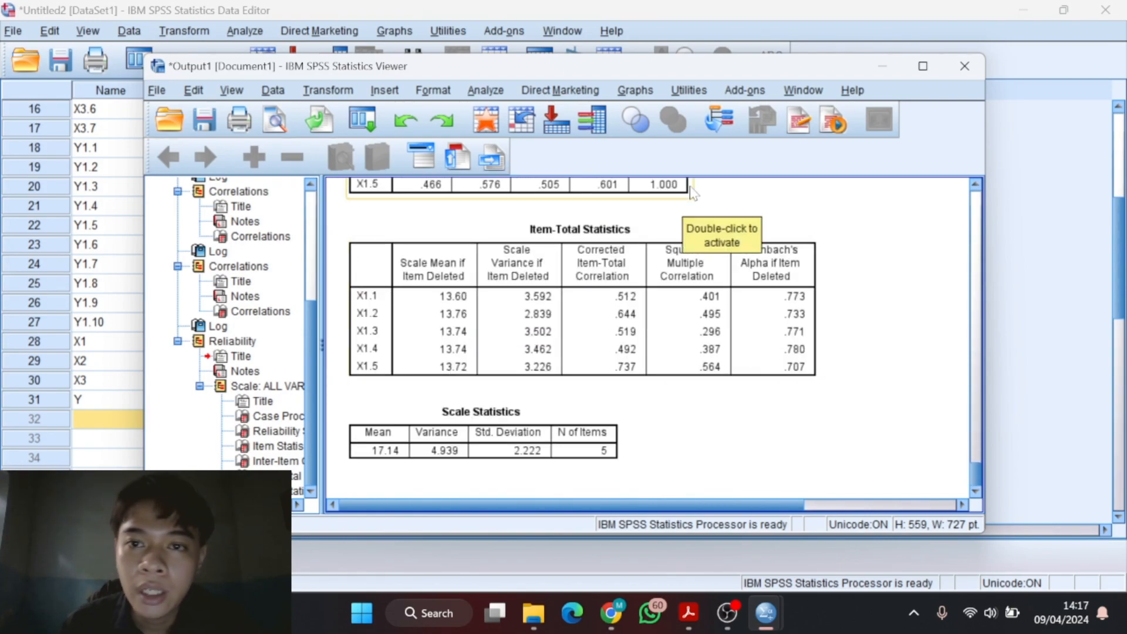
Reopen Reliability Analysis from the Data Editor and remove X1.1 through X1.5 from its items.
left_click(883, 64)
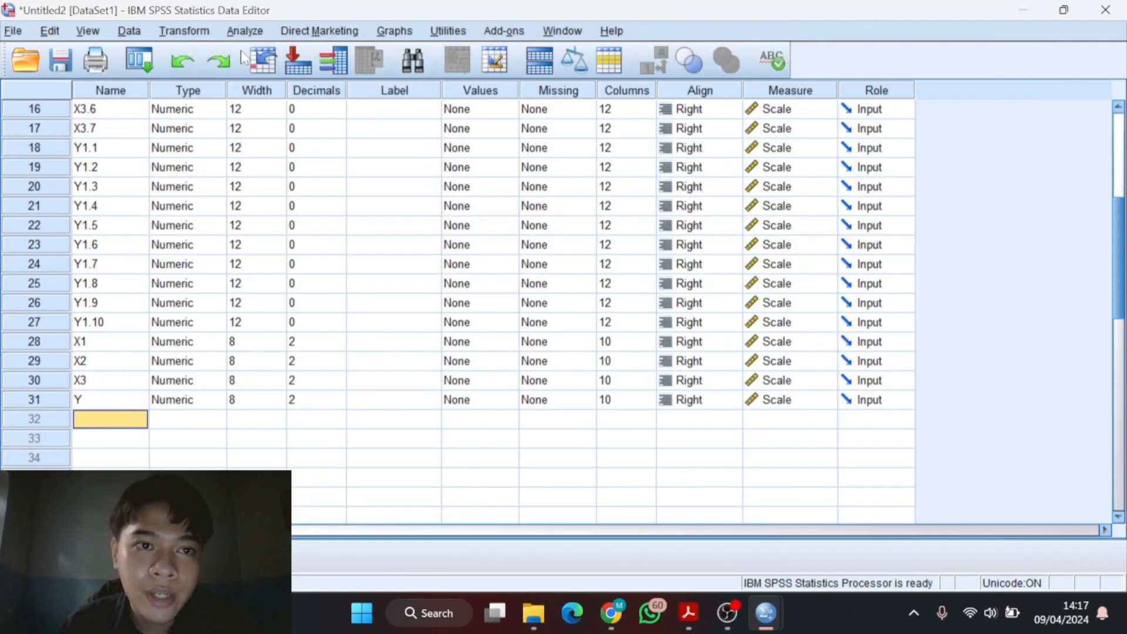
left_click(245, 31)
mouse_move(274, 320)
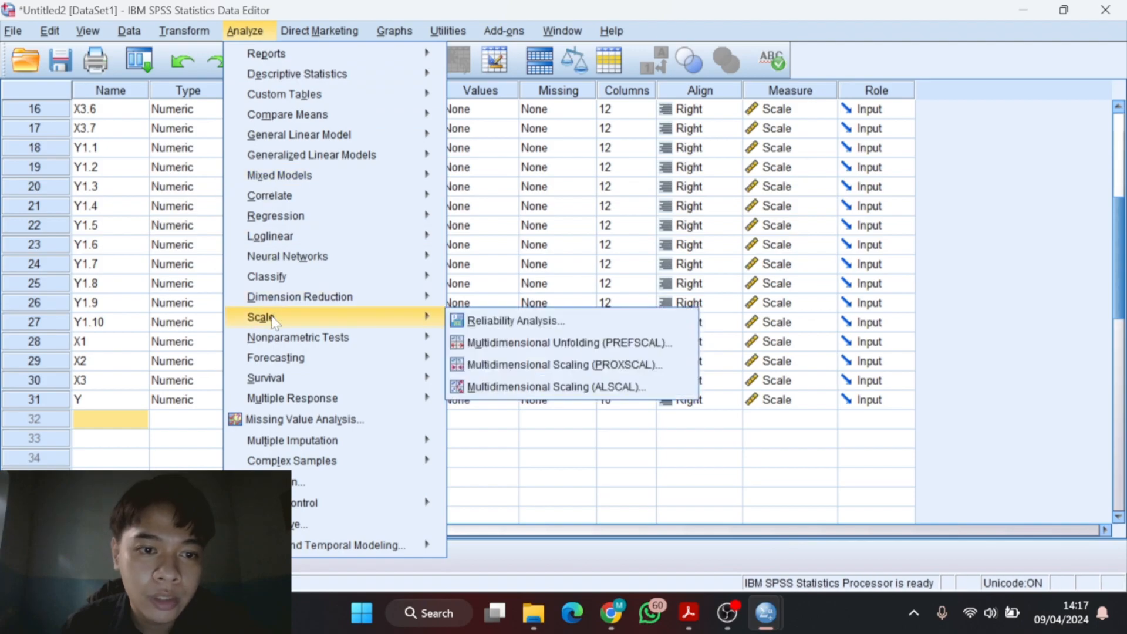
left_click(499, 322)
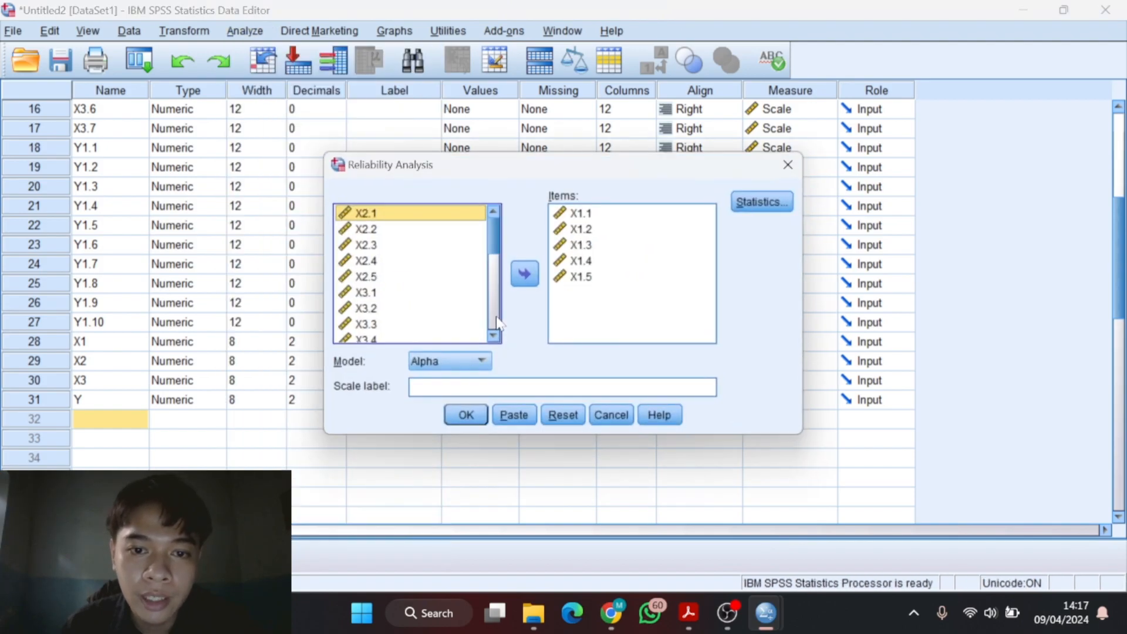
left_click(590, 279)
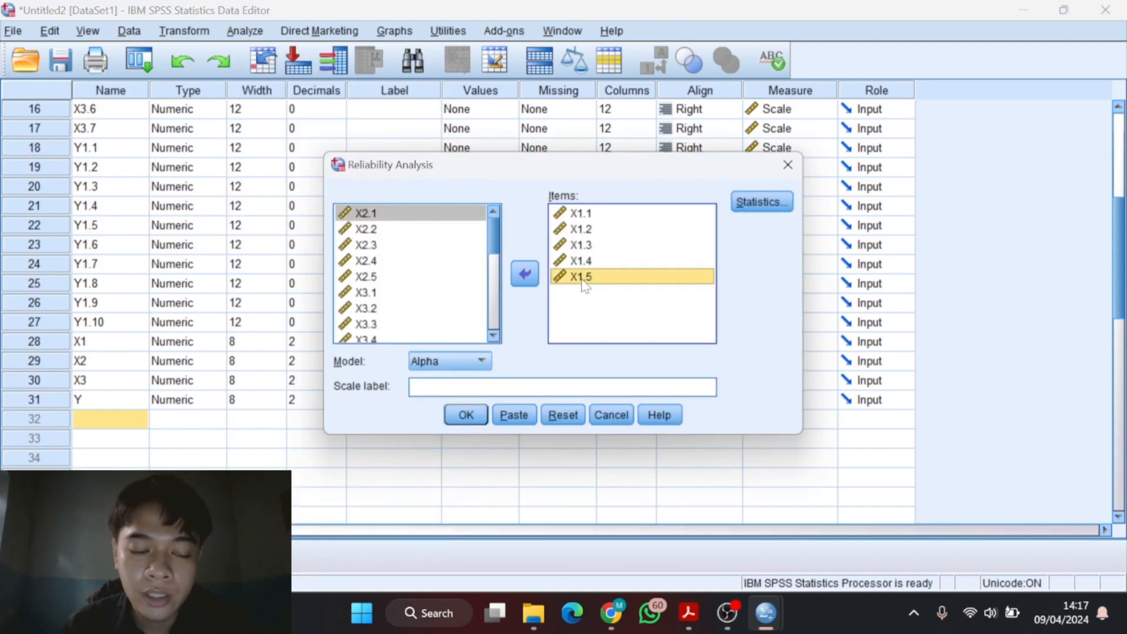
key("shift+Up")
key("shift+Up")
key("shift+Up")
key("shift+Up")
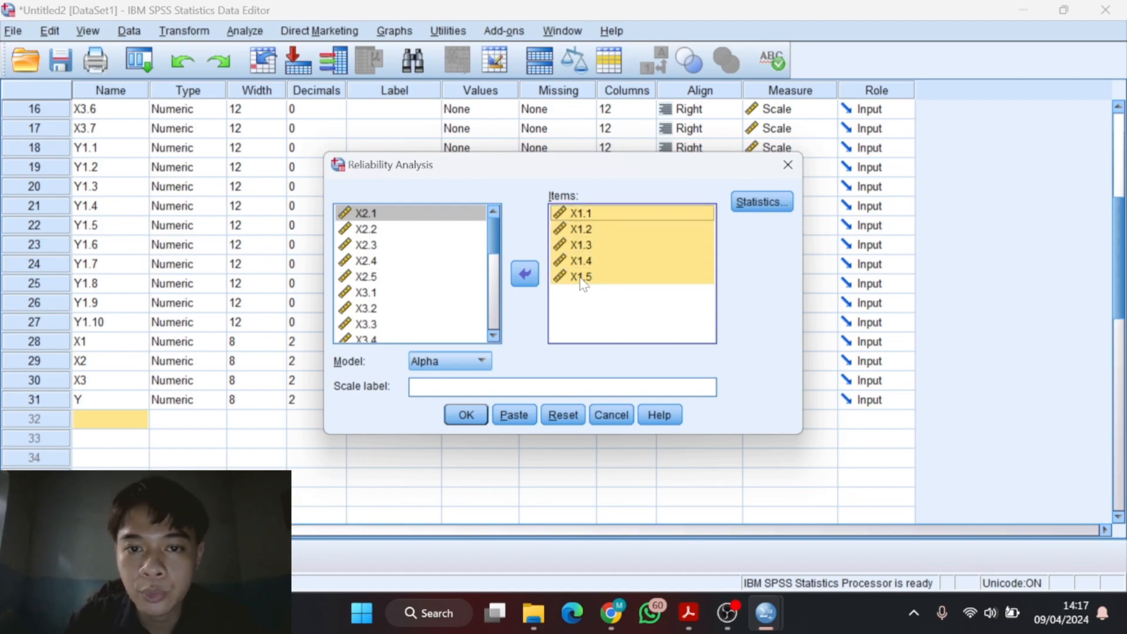
left_click(525, 276)
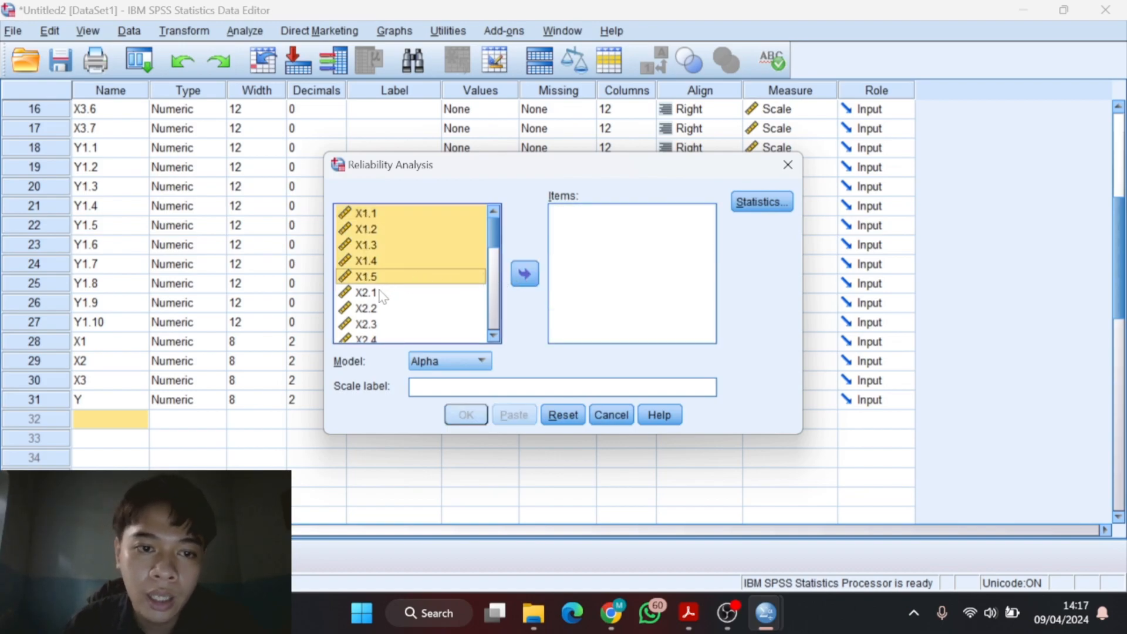
Add X2.1 through X2.5 as items, run the reliability analysis and review its output down to Scale Statistics.
left_click(385, 294)
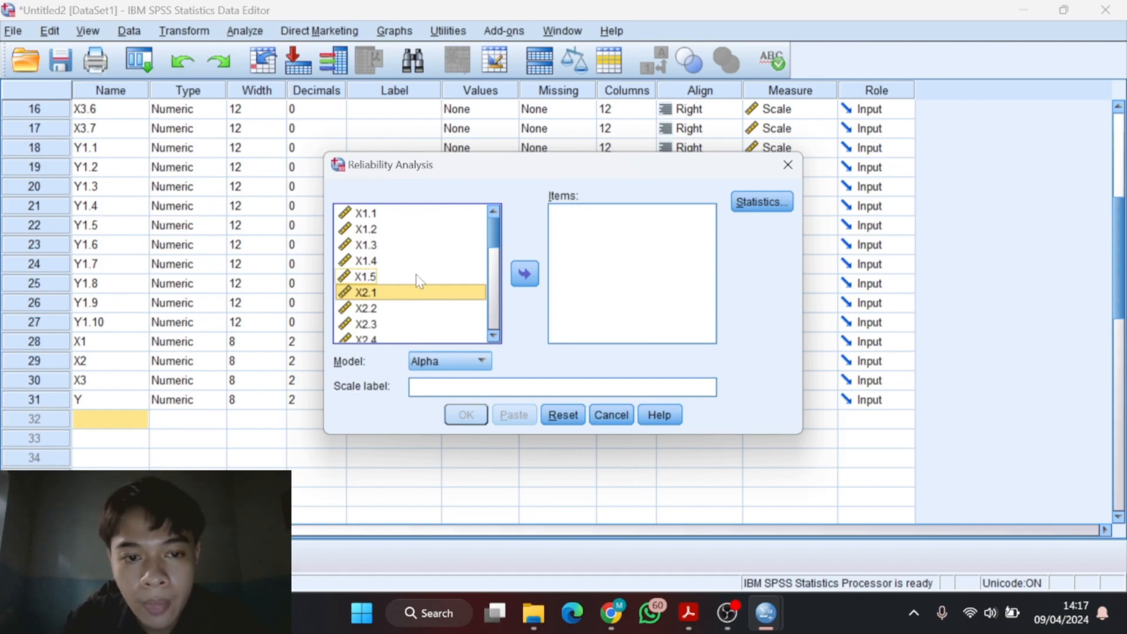
key("shift+Down")
key("shift+Down")
key("shift+Down")
key("shift+Down")
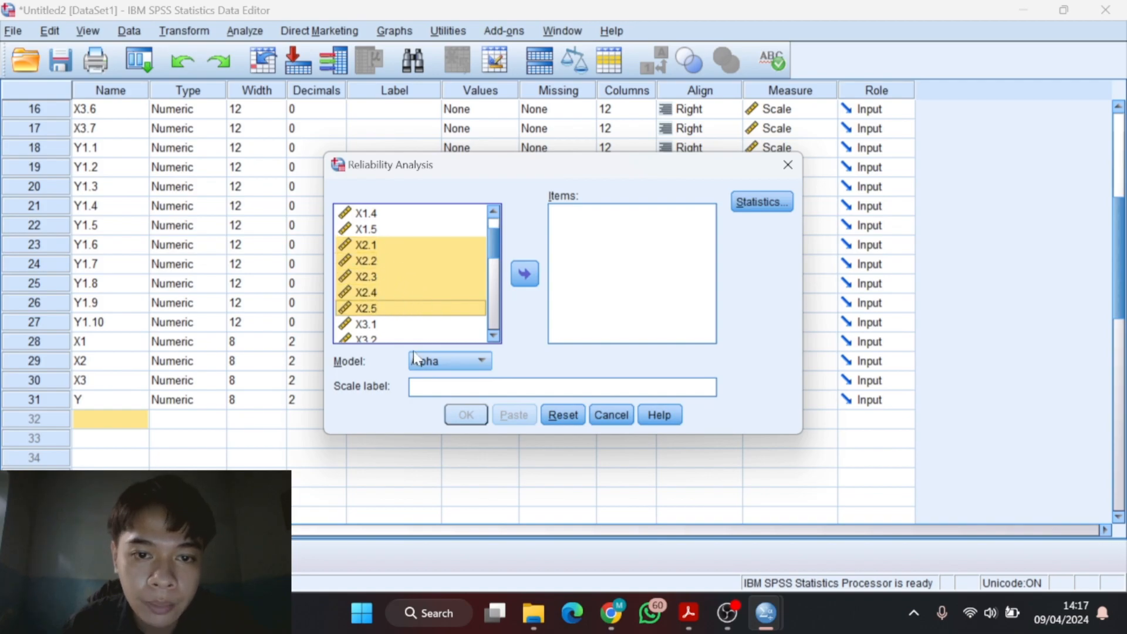
left_click(524, 274)
left_click(457, 416)
scroll(428, 357, "down", 5)
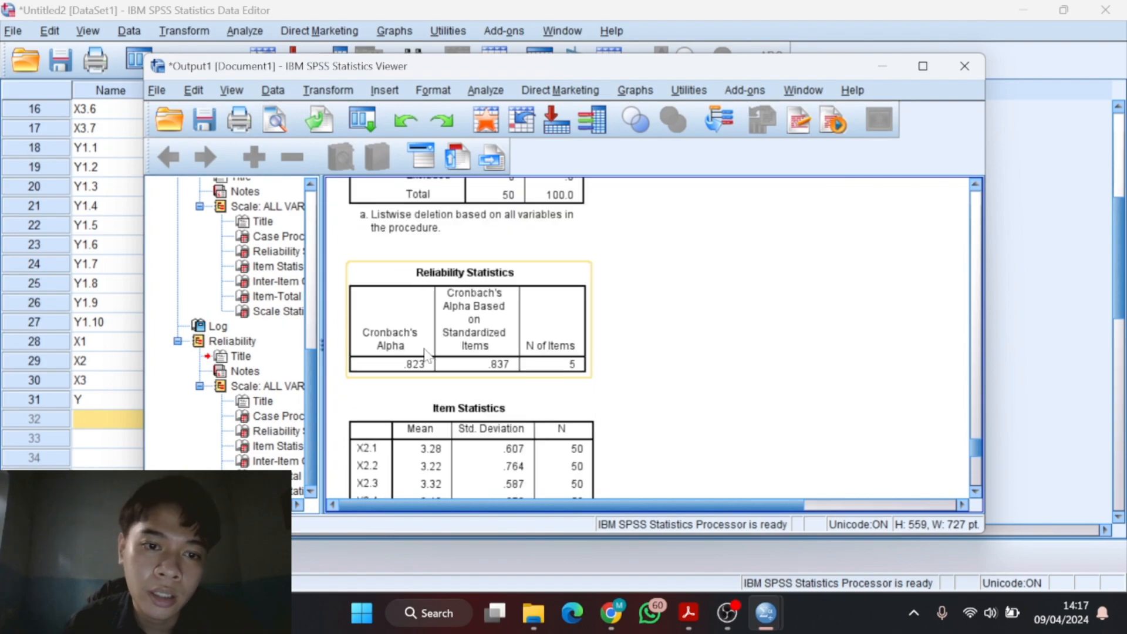
scroll(427, 356, "down", 6)
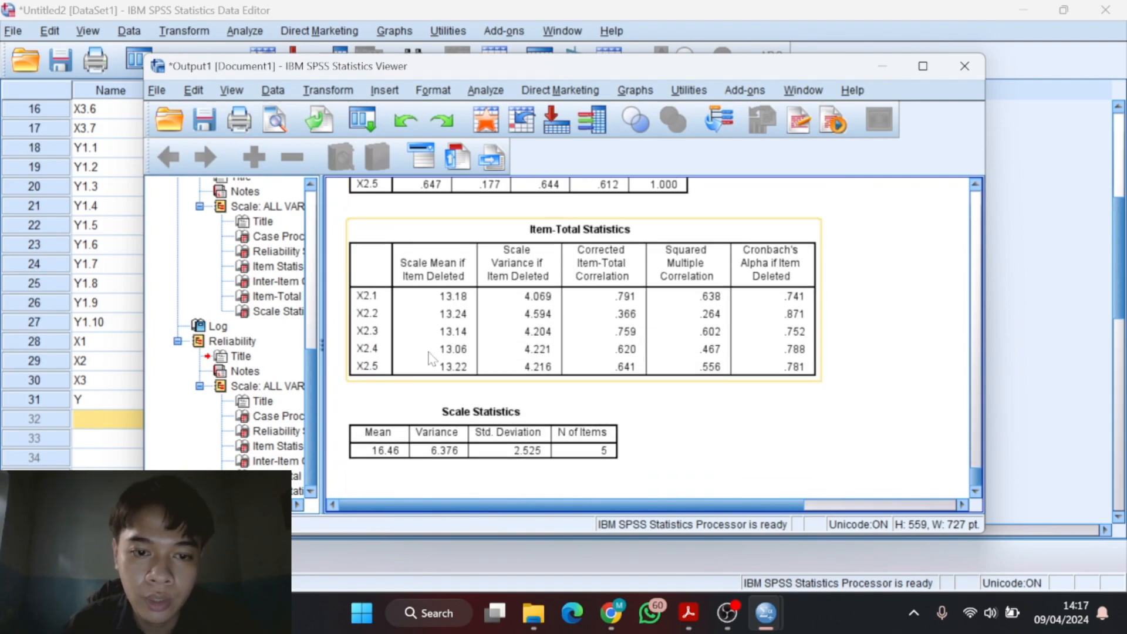
Start another Reliability Analysis from the output viewer and remove X2.1 through X2.5 from its items.
left_click(491, 91)
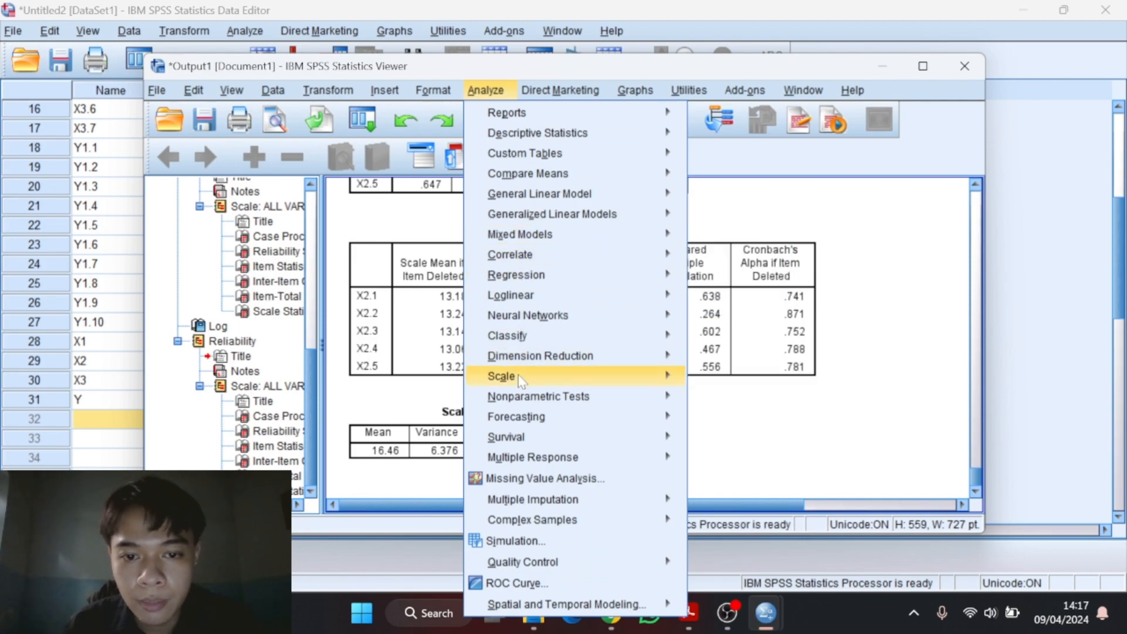
mouse_move(517, 375)
left_click(716, 382)
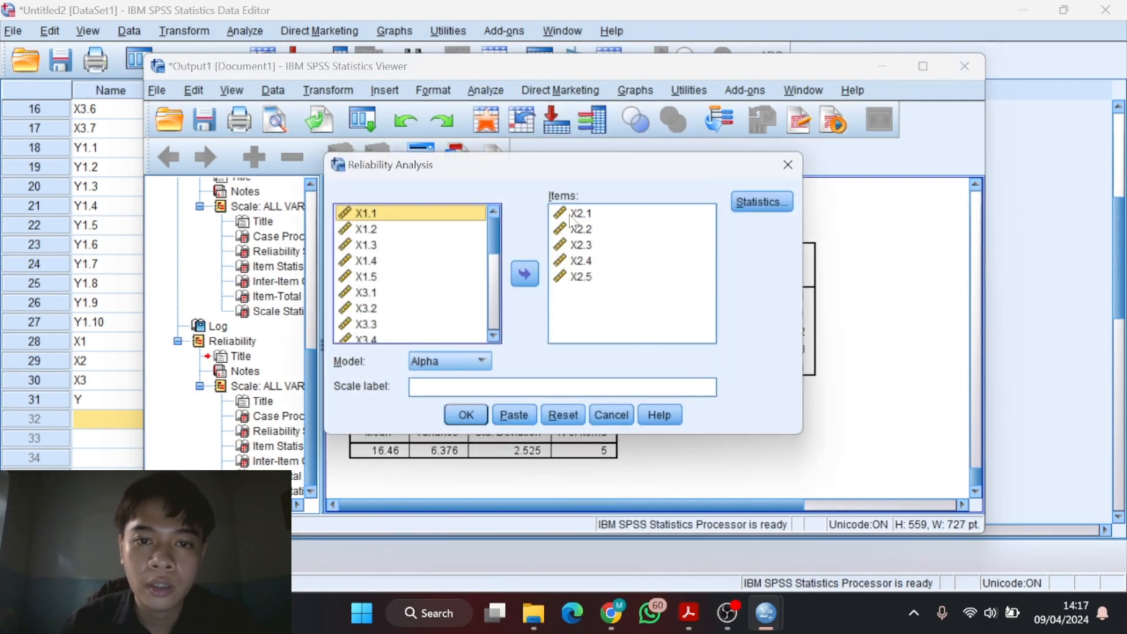
left_click(572, 216)
left_click_drag(573, 216, 578, 277)
left_click(525, 274)
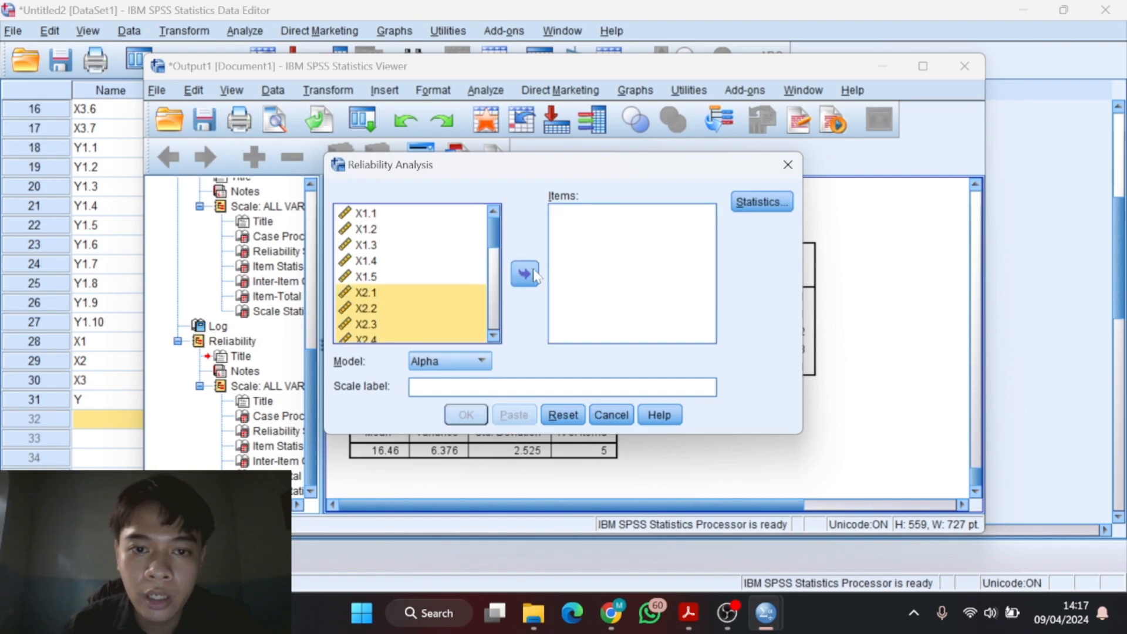
scroll(424, 288, "down", 2)
left_click(393, 278)
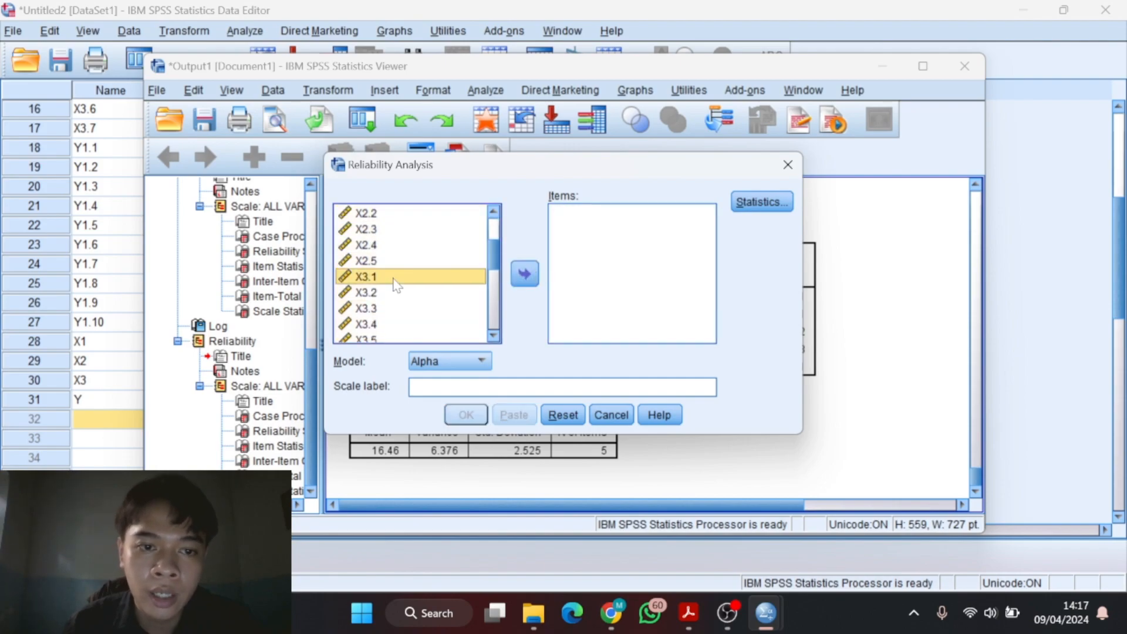
key("shift+Down")
key("shift+Down")
key("shift+Down")
key("shift+Down")
key("shift+Down")
key("shift+Down")
key("shift+Down")
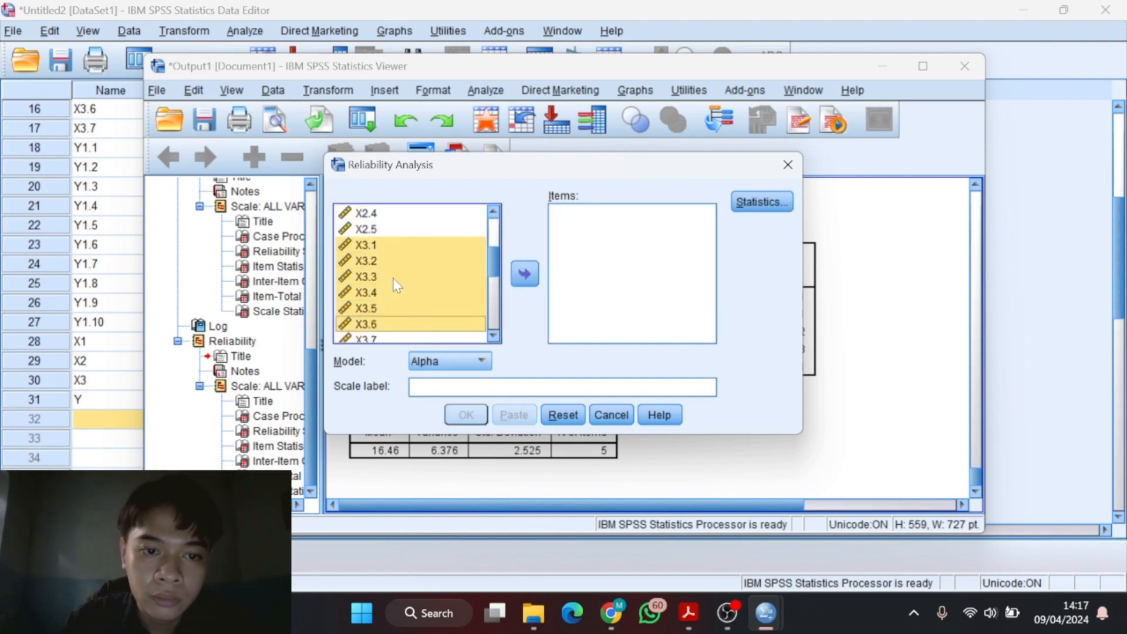
key("shift+Up")
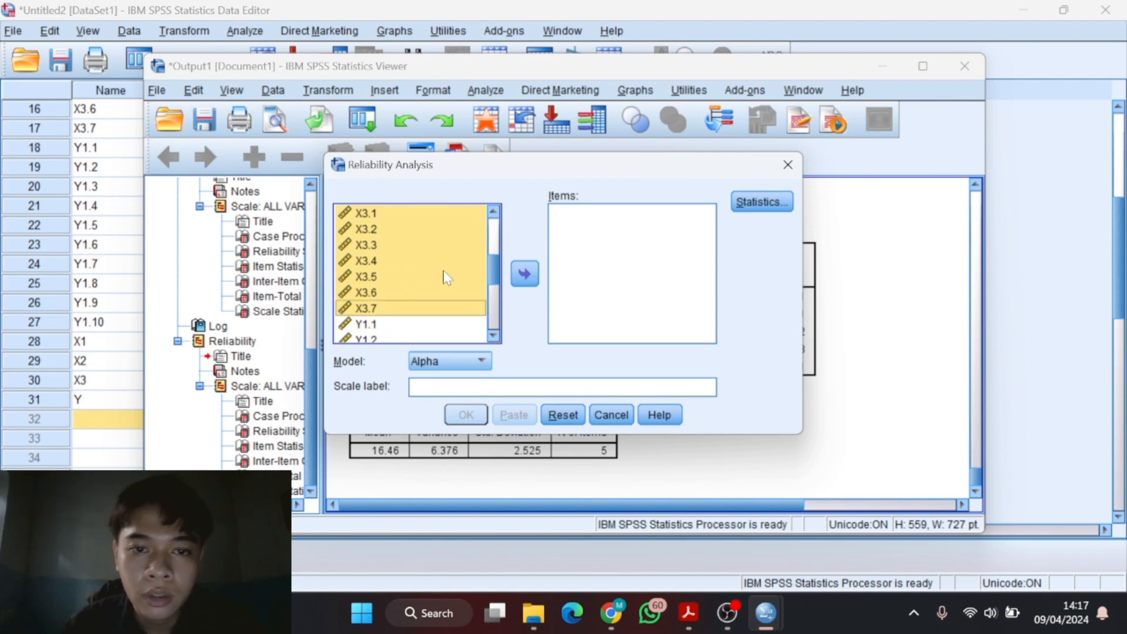
left_click(510, 269)
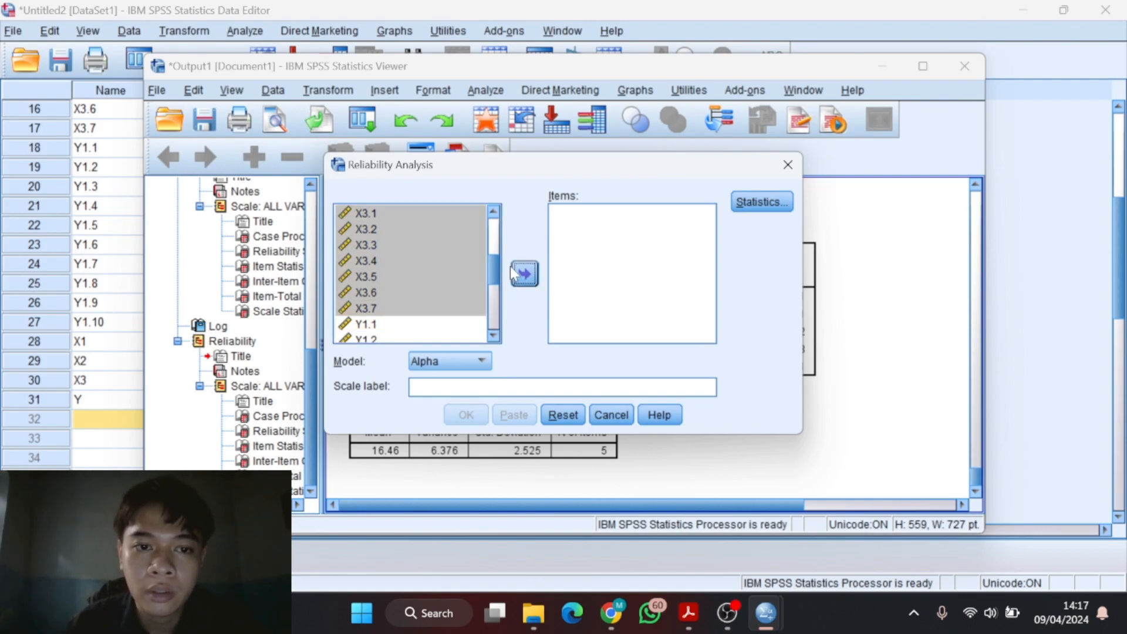
scroll(411, 273, "up", 1)
left_click(423, 289)
scroll(411, 276, "down", 1)
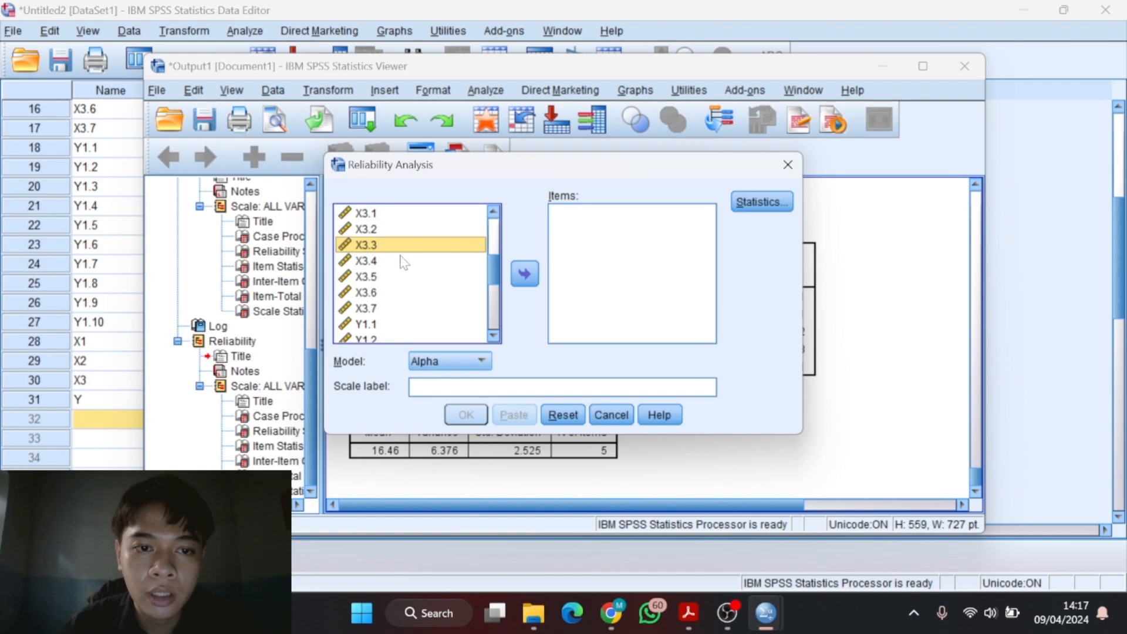
Add X3.1 through X3.7 as items, run the reliability analysis and review its reliability statistics and inter-item correlations.
left_click(402, 214)
key("shift+Down")
key("shift+Down")
key("shift+Down")
key("shift+Down")
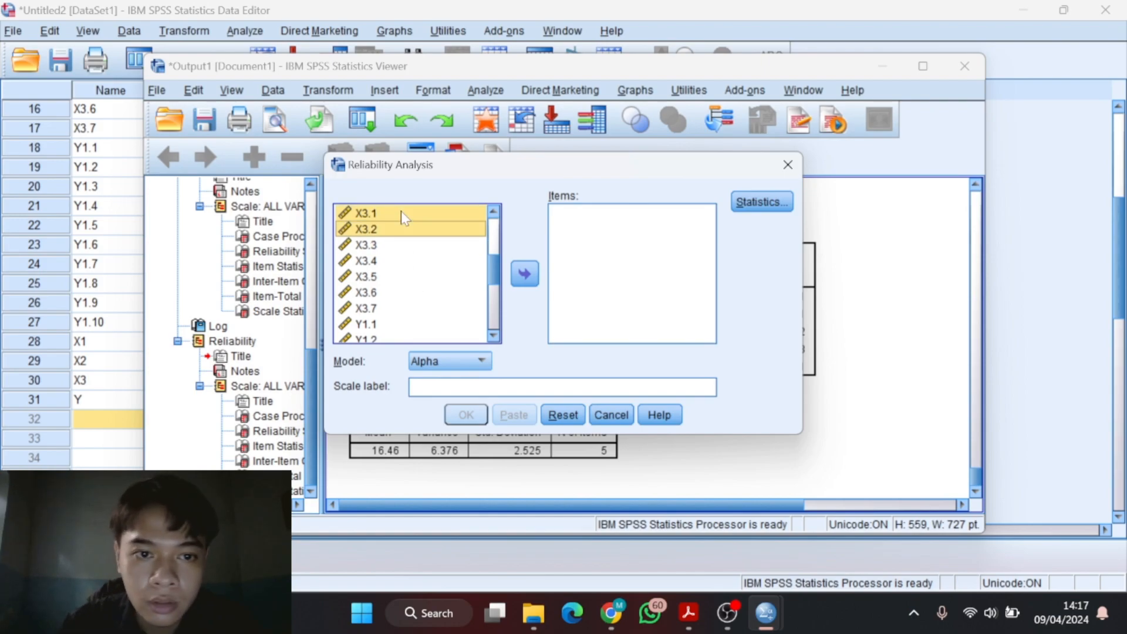
key("shift+Down")
key("shift+Down")
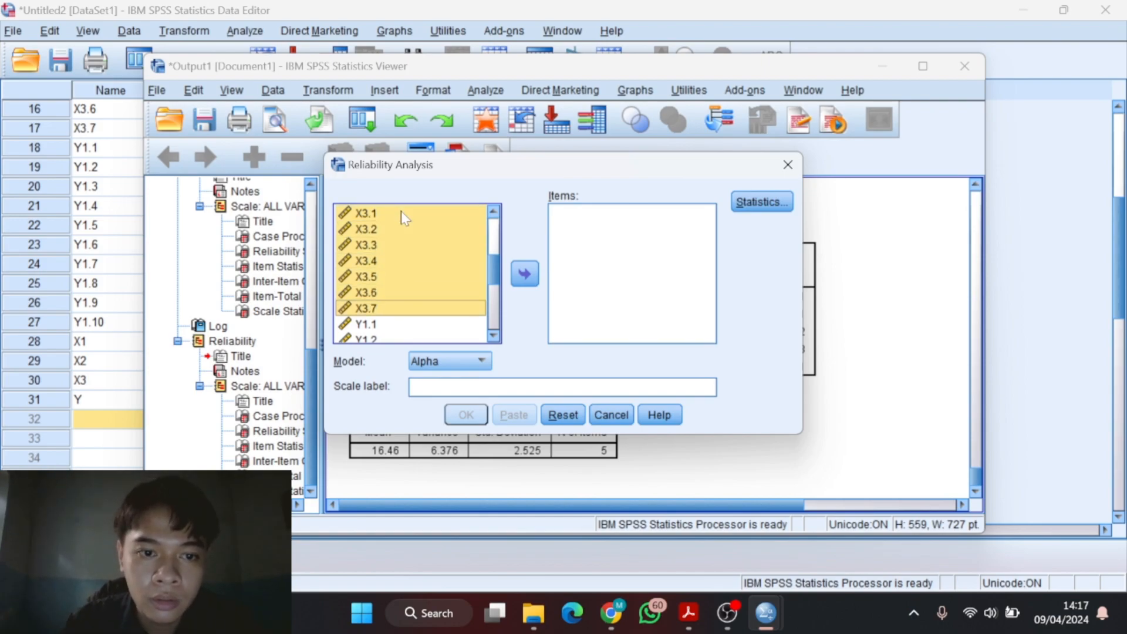
left_click(526, 275)
left_click(643, 335)
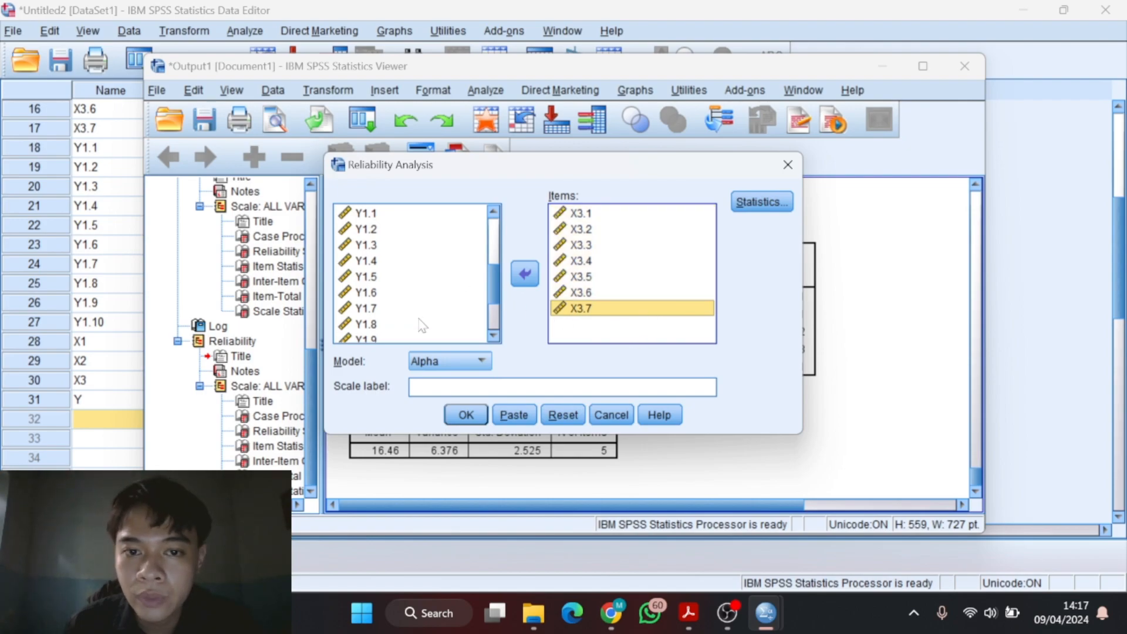
left_click(470, 417)
scroll(455, 370, "down", 5)
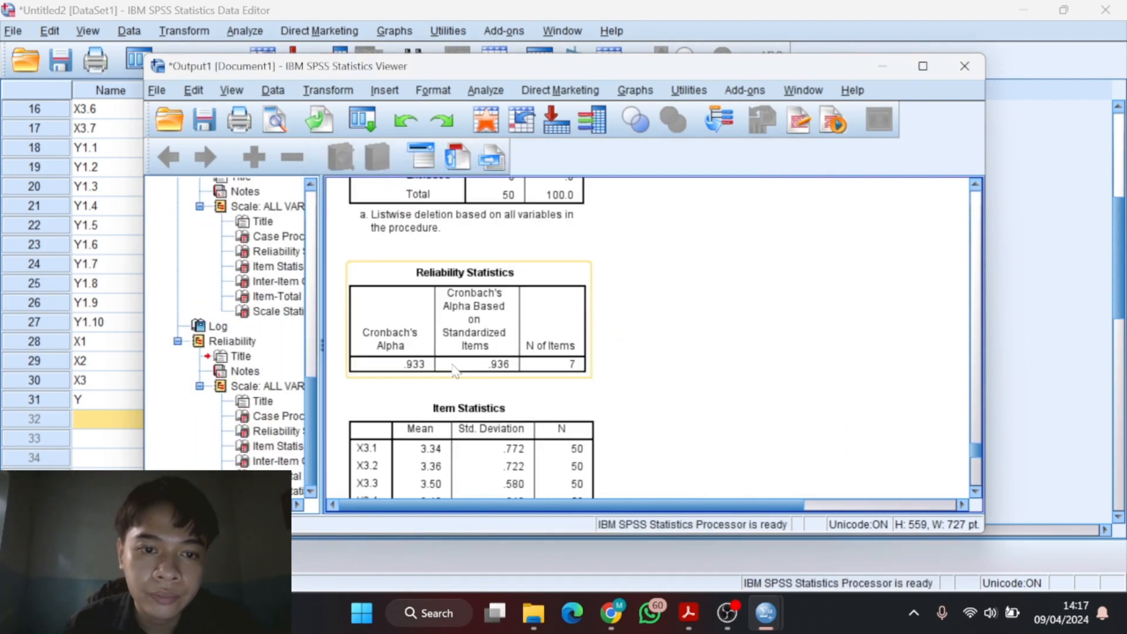
scroll(503, 296, "down", 5)
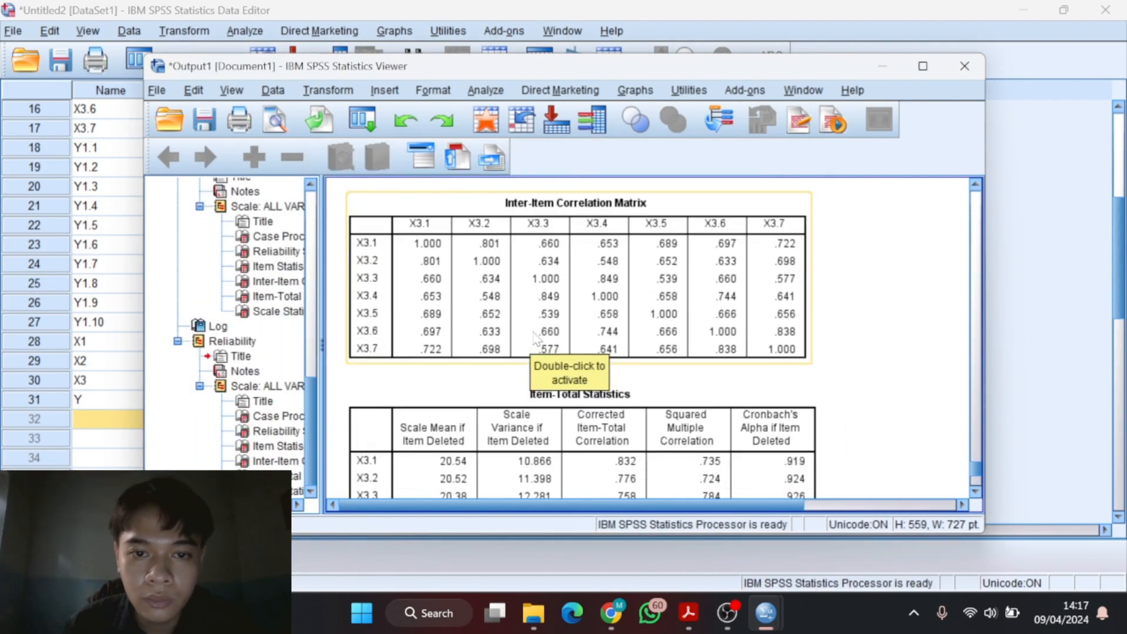
Reopen Reliability Analysis from the Data Editor and remove X3.1 through X3.7 from its items.
left_click(1030, 169)
left_click(245, 30)
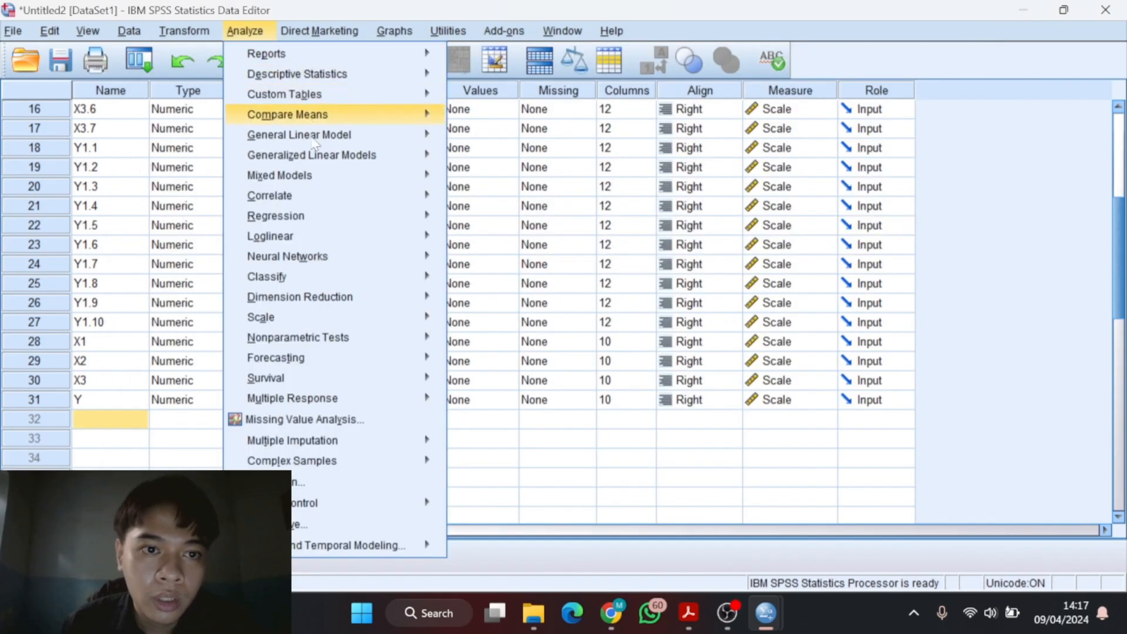
mouse_move(334, 317)
left_click(466, 319)
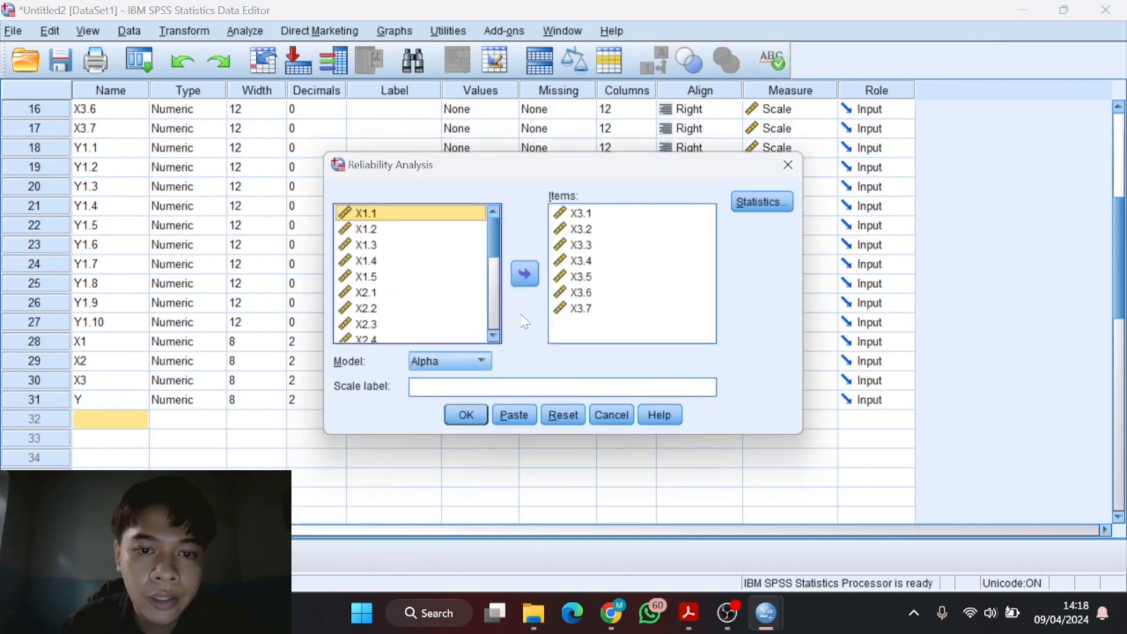
scroll(452, 284, "down", 5)
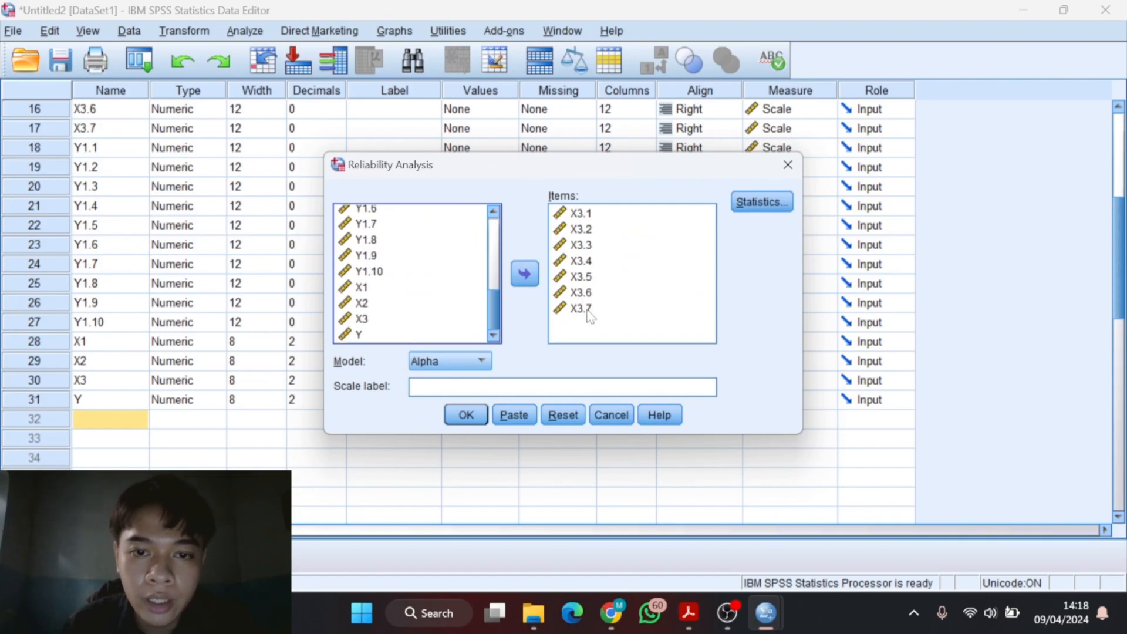
left_click(561, 305)
left_click(559, 296)
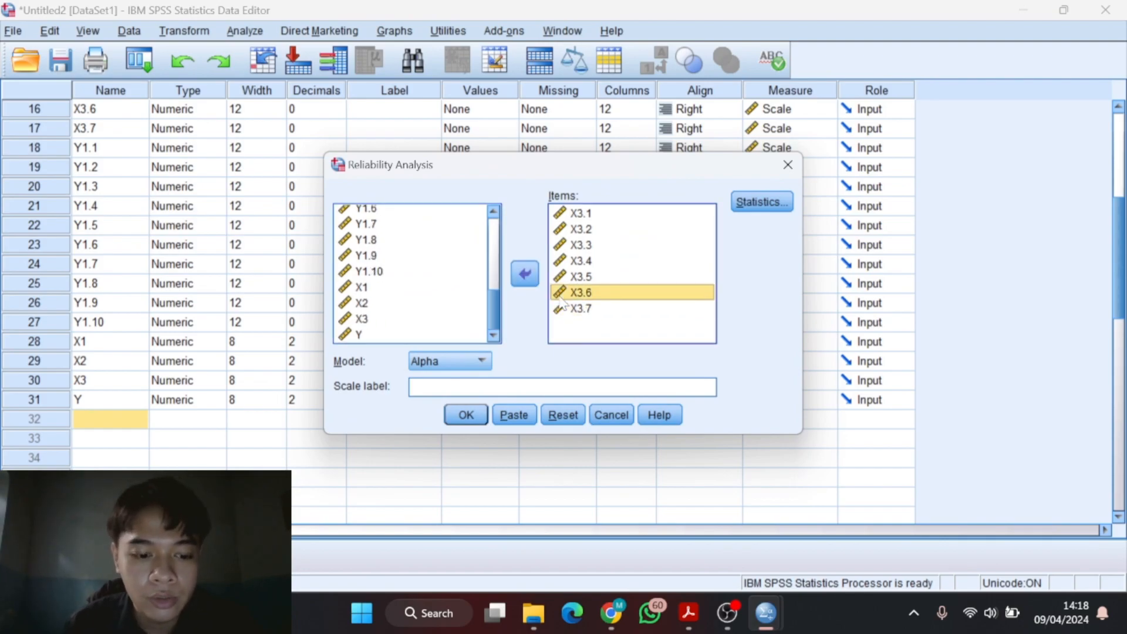
key("ctrl+a")
left_click(525, 274)
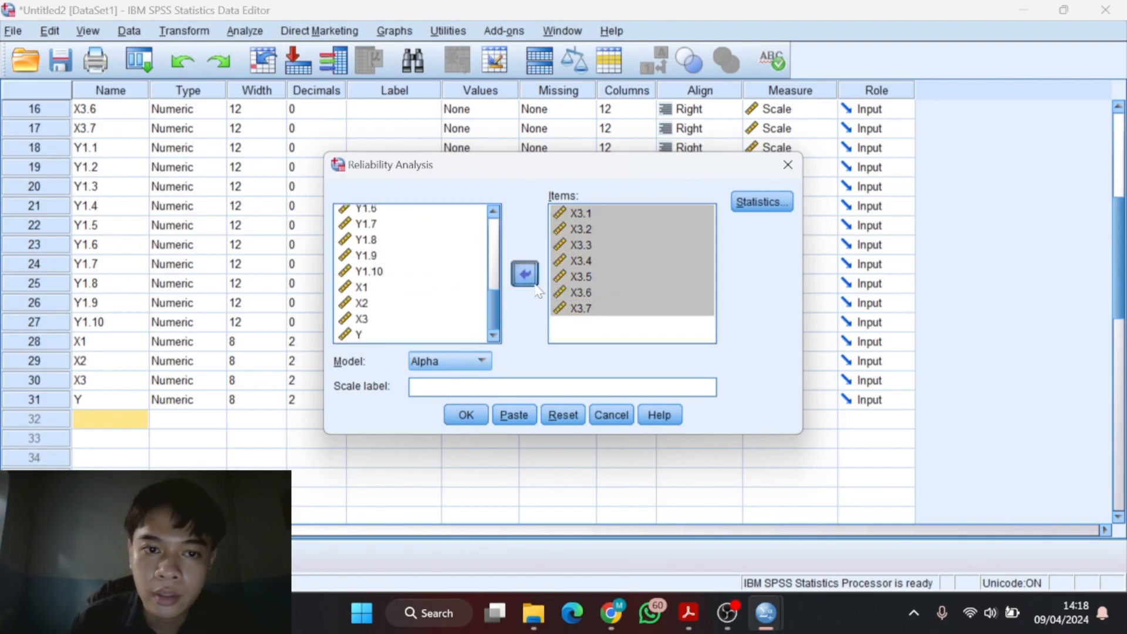
Add Y1.1 through Y1.10 as the items and run the reliability analysis.
scroll(403, 319, "down", 4)
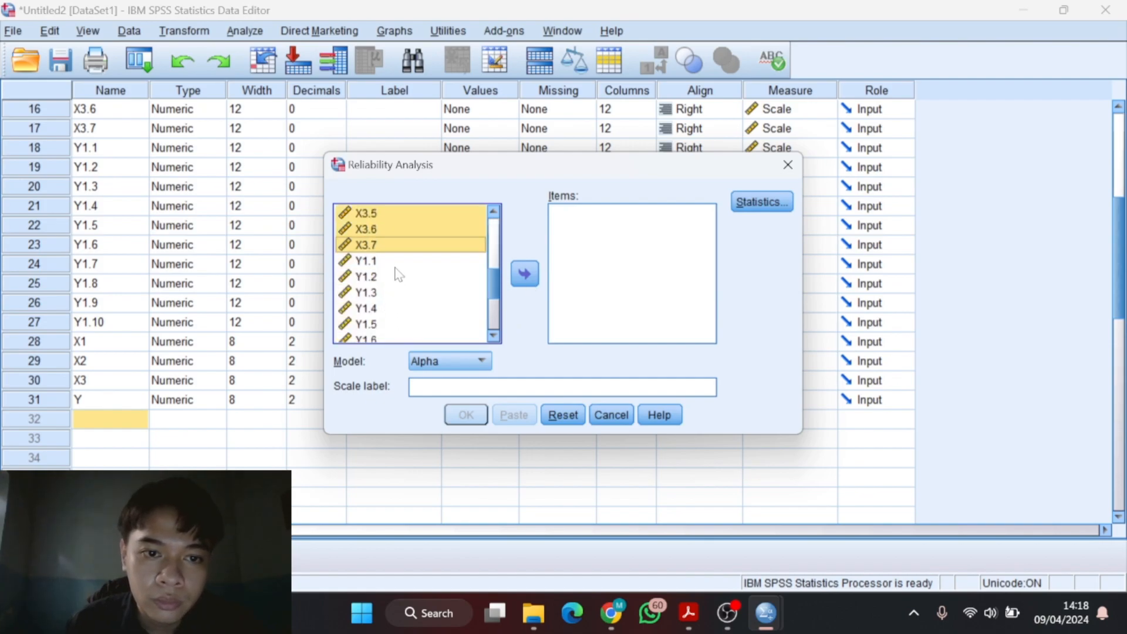
left_click(397, 262)
key("shift+Down")
key("shift+Down")
key("shift+Down")
key("shift+Down")
key("shift+Down")
key("shift+Down")
key("shift+Down")
key("shift+Down")
key("shift+Down")
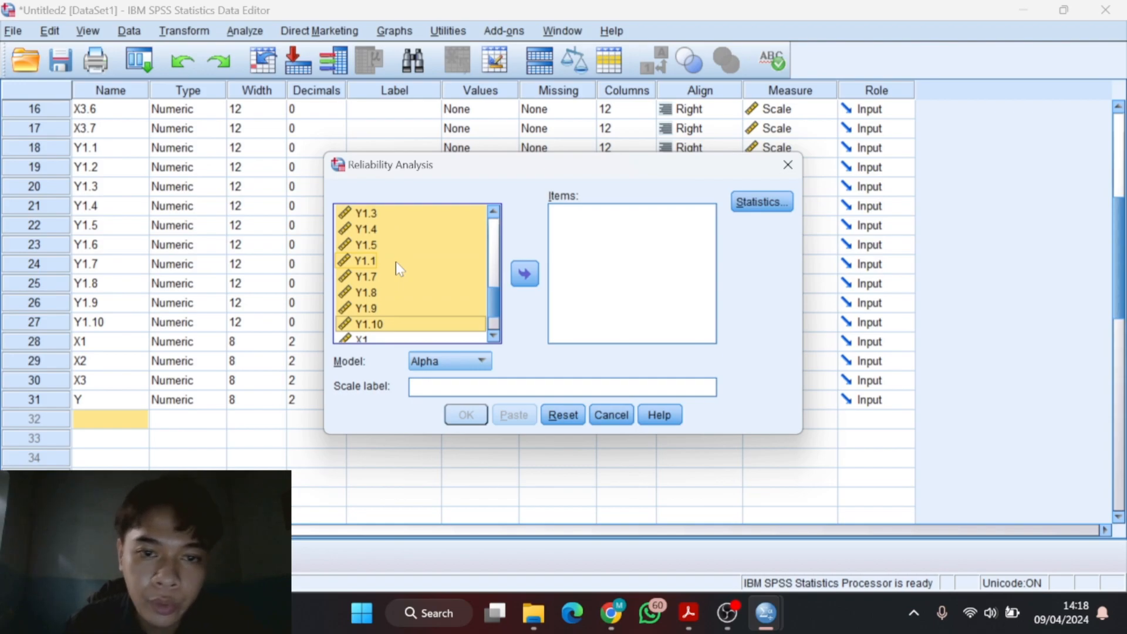
left_click(526, 275)
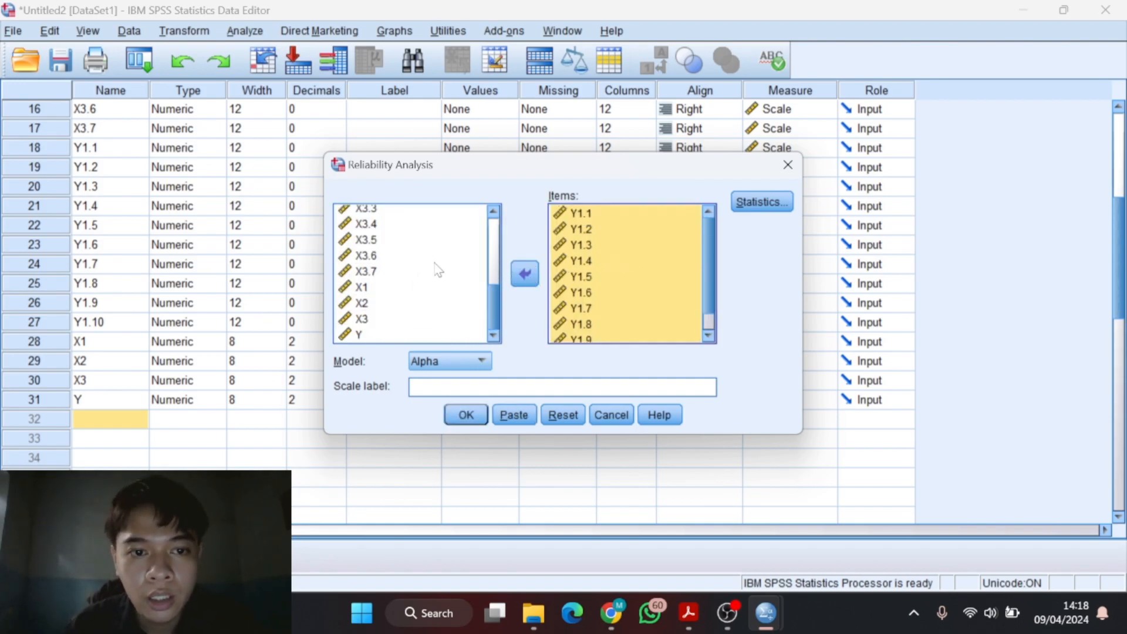
left_click(464, 417)
Review the Y items' reliability output, from the Case Processing Summary down to the Item-Total Statistics.
scroll(492, 300, "down", 15)
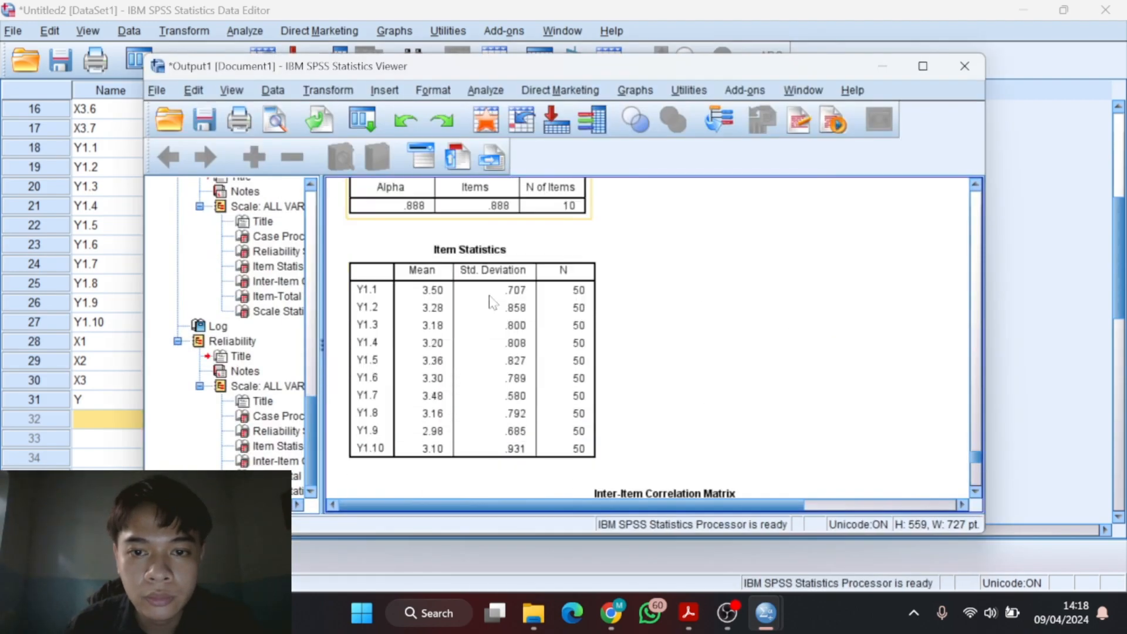
scroll(492, 299, "down", 1)
scroll(492, 300, "up", 12)
scroll(493, 299, "up", 3)
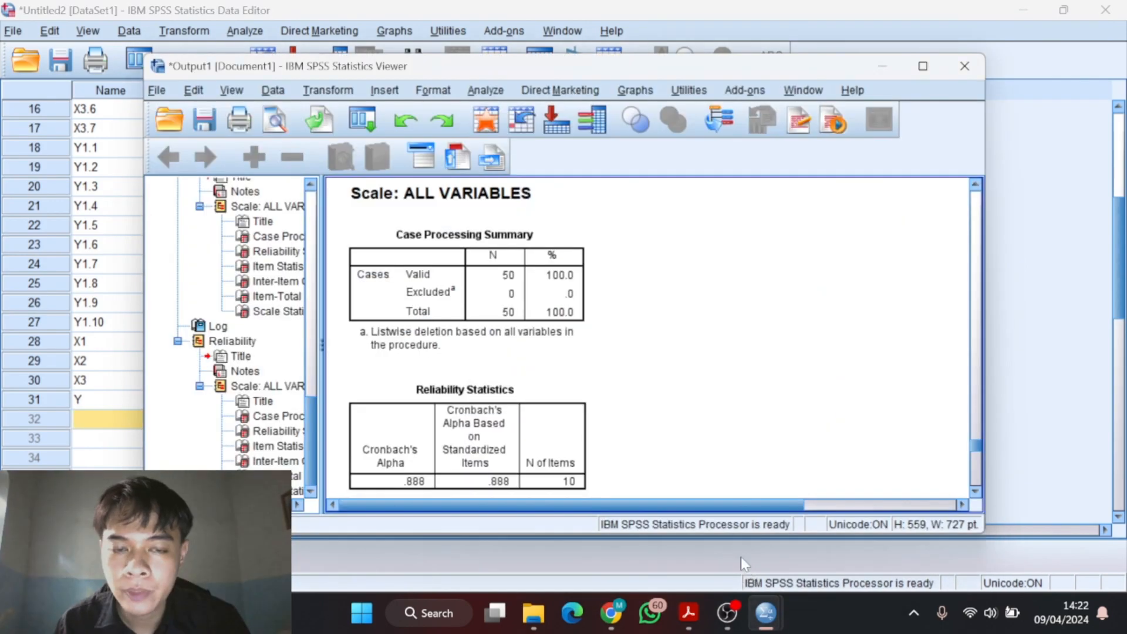
scroll(699, 376, "down", 13)
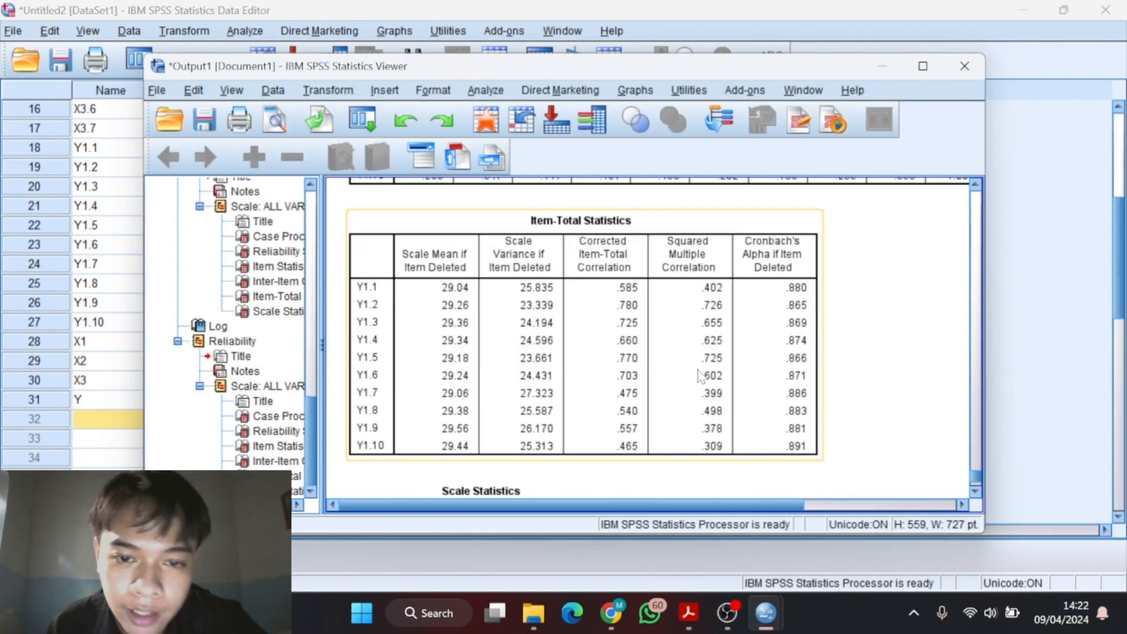
Go back to the reliability output for X1.1 through X1.5 and examine its Cronbach's Alpha and the command syntax above it.
scroll(699, 376, "up", 20)
scroll(704, 376, "down", 3)
scroll(704, 374, "up", 10)
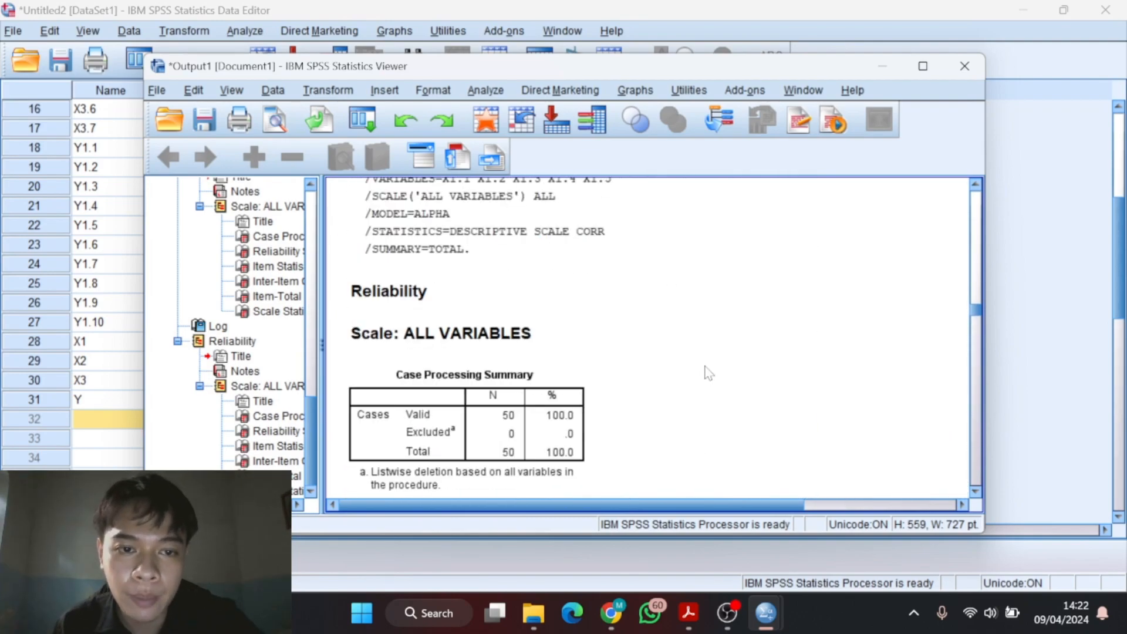
scroll(709, 374, "down", 2)
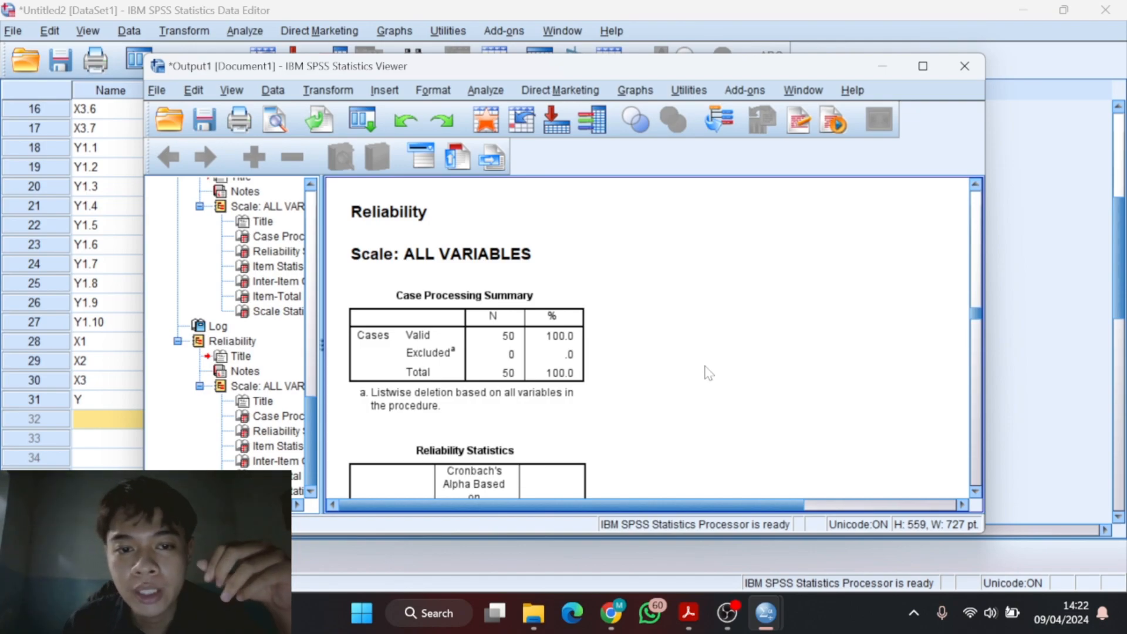
scroll(760, 347, "down", 2)
scroll(765, 348, "up", 1)
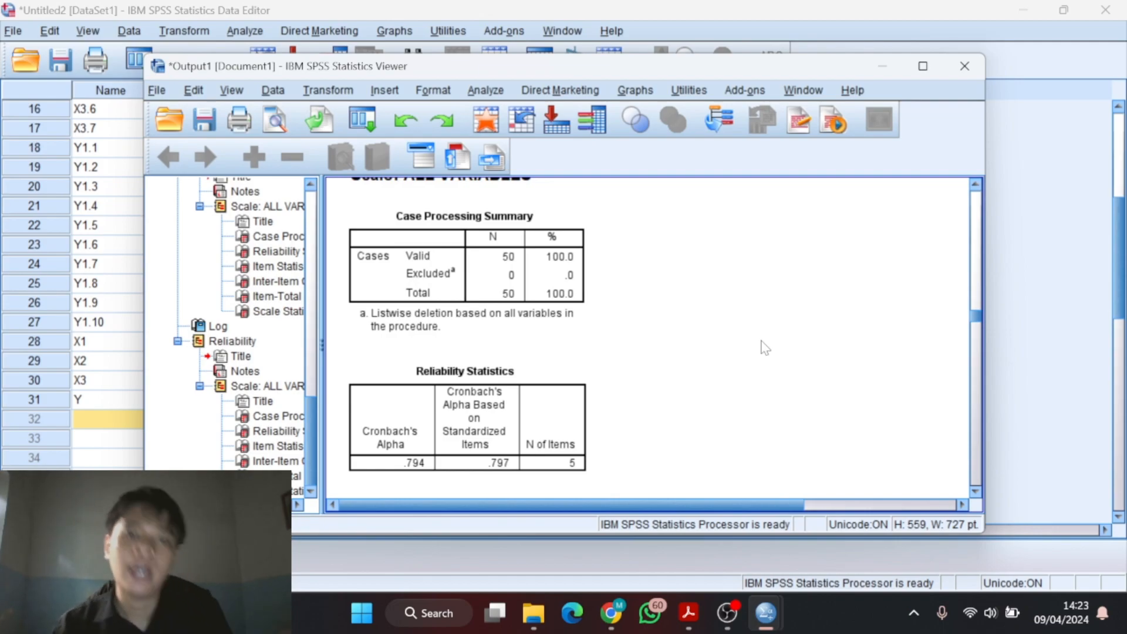
scroll(740, 388, "up", 5)
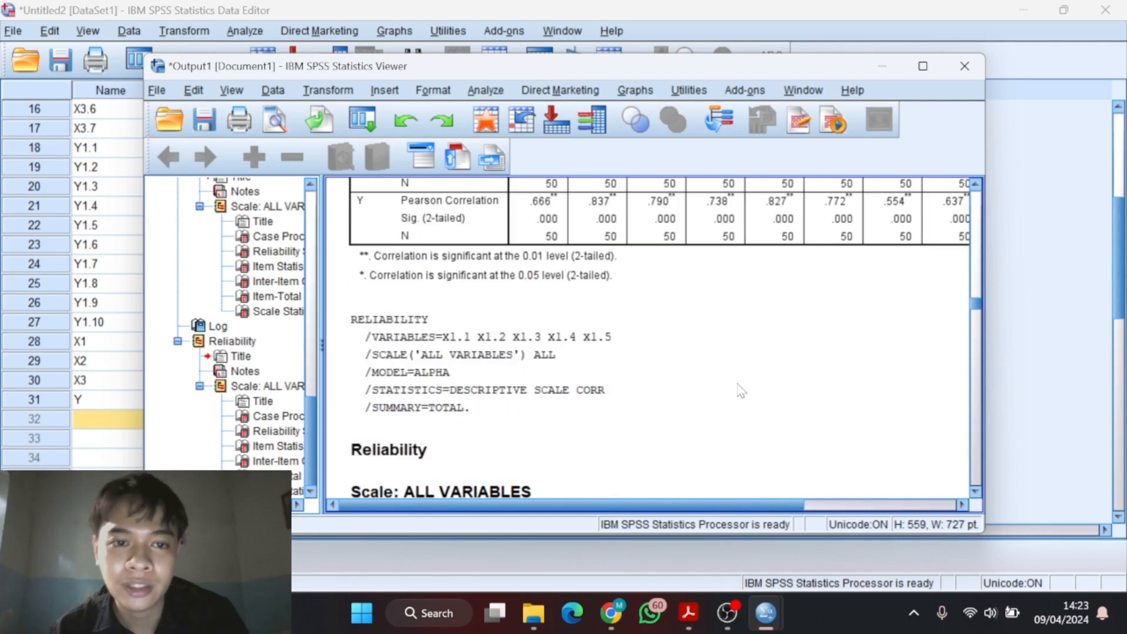
Examine the reliability output for items X1.1 to X1.5, especially the Cronbach's Alpha in the Reliability Statistics table.
scroll(741, 391, "up", 3)
scroll(741, 390, "down", 6)
scroll(736, 393, "up", 1)
scroll(736, 393, "down", 4)
scroll(736, 395, "up", 3)
scroll(734, 397, "down", 2)
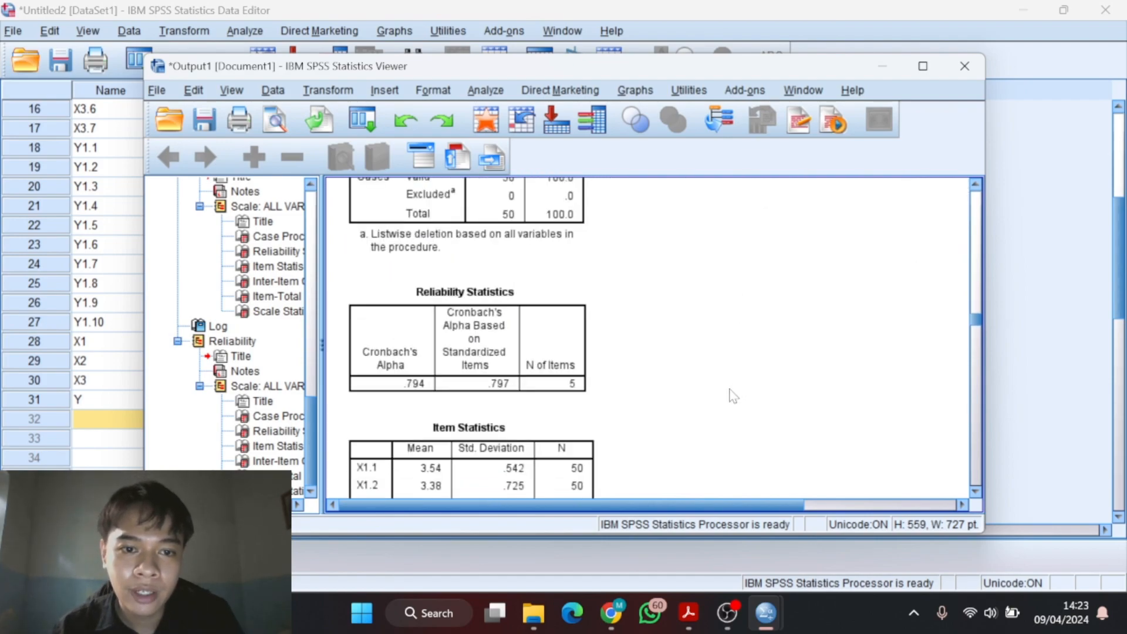
scroll(733, 396, "down", 1)
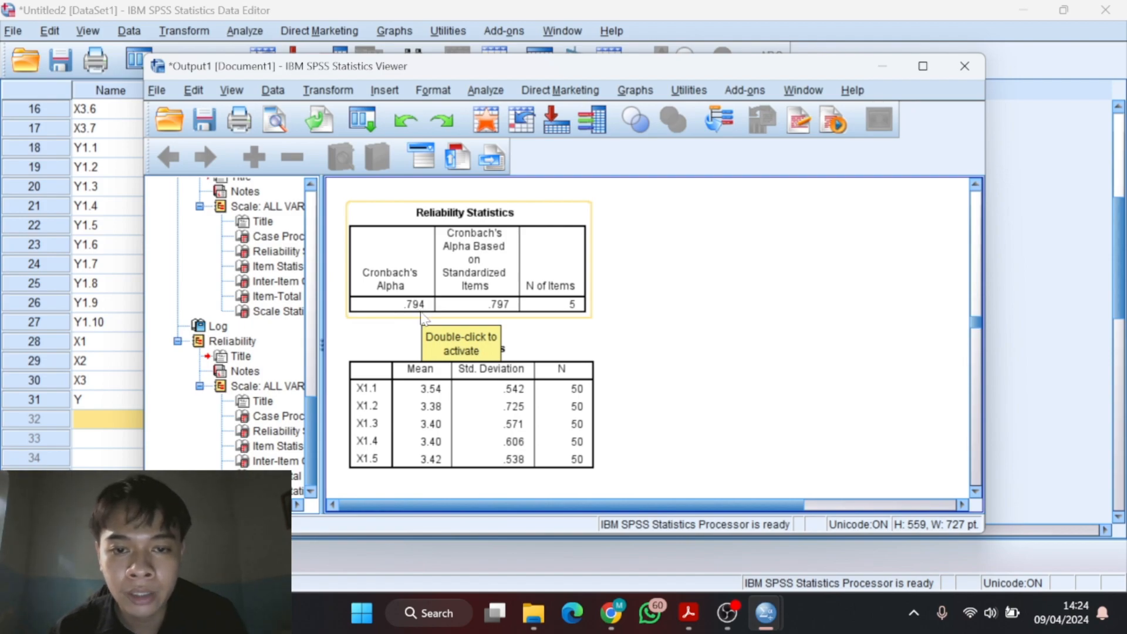
scroll(559, 349, "up", 3)
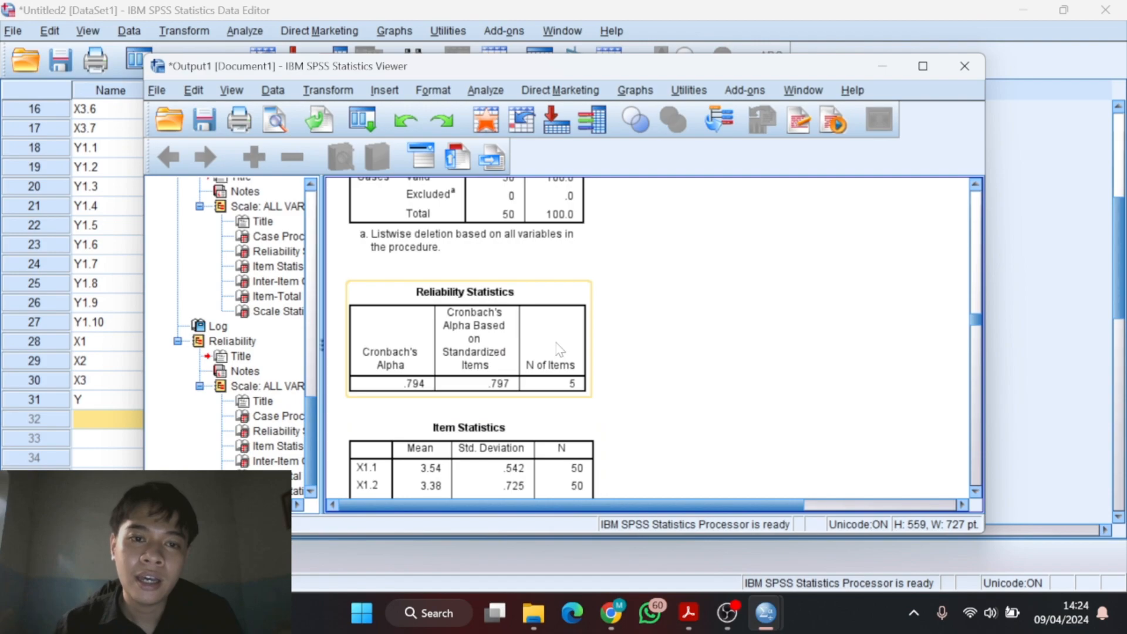
scroll(559, 349, "up", 3)
scroll(560, 349, "up", 5)
scroll(559, 349, "down", 10)
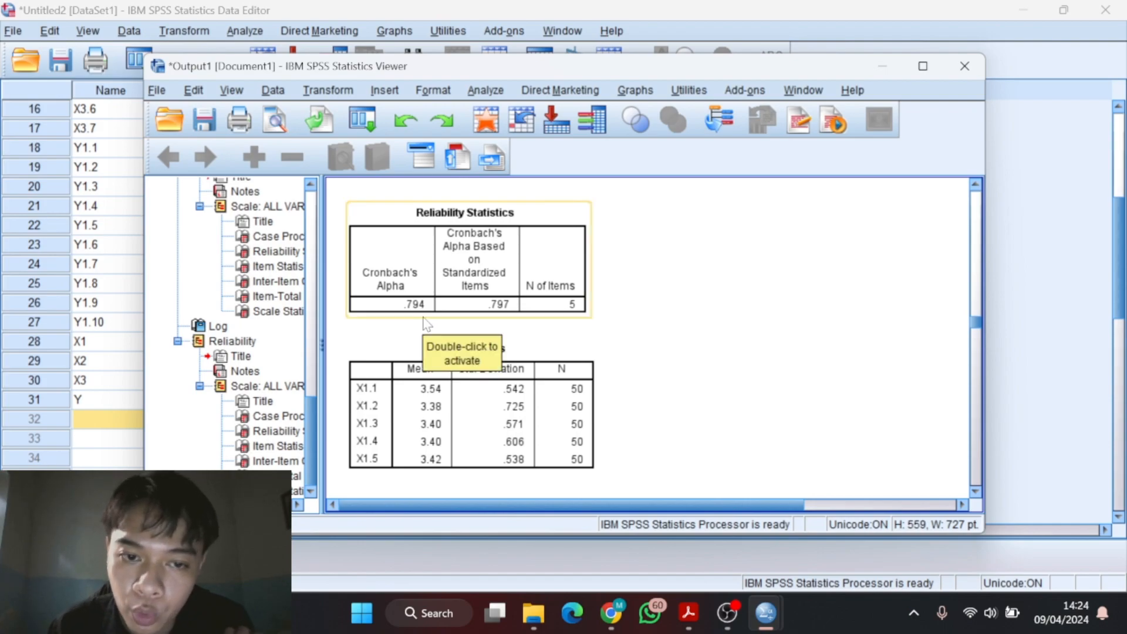
Review the Cronbach's Alpha in the reliability output for items X2.1 to X2.5.
scroll(427, 324, "down", 7)
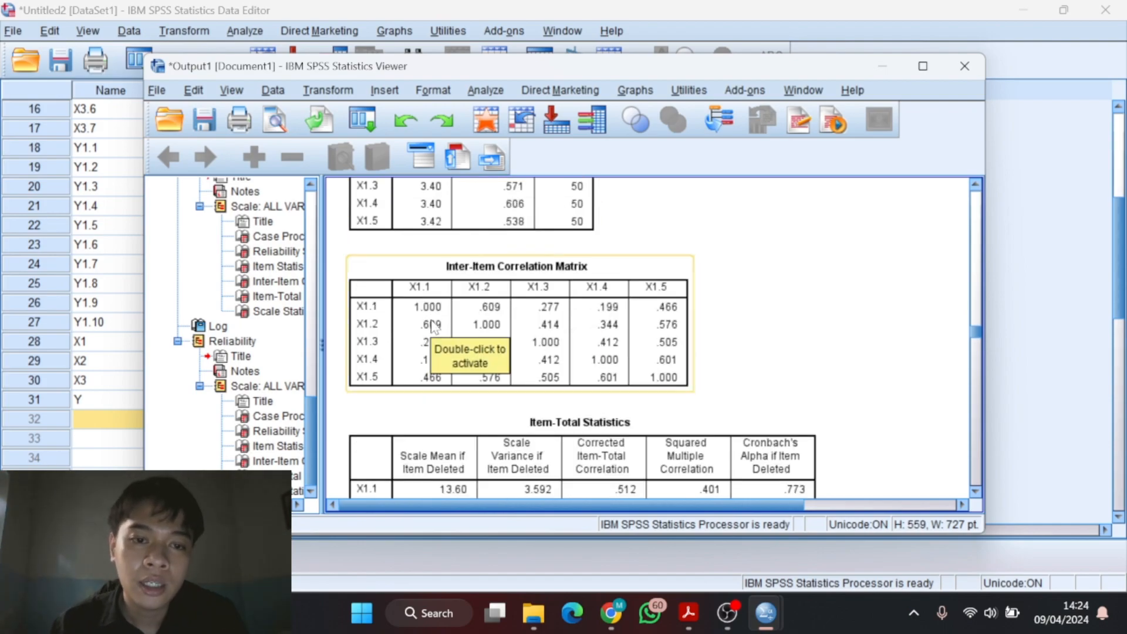
scroll(433, 327, "down", 10)
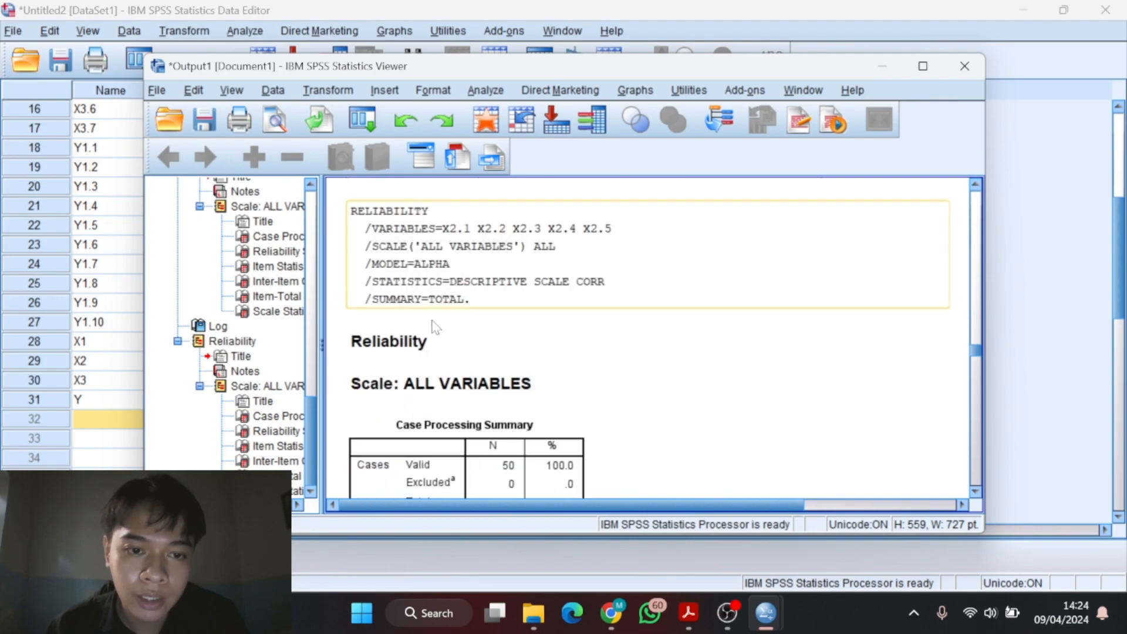
scroll(434, 328, "down", 6)
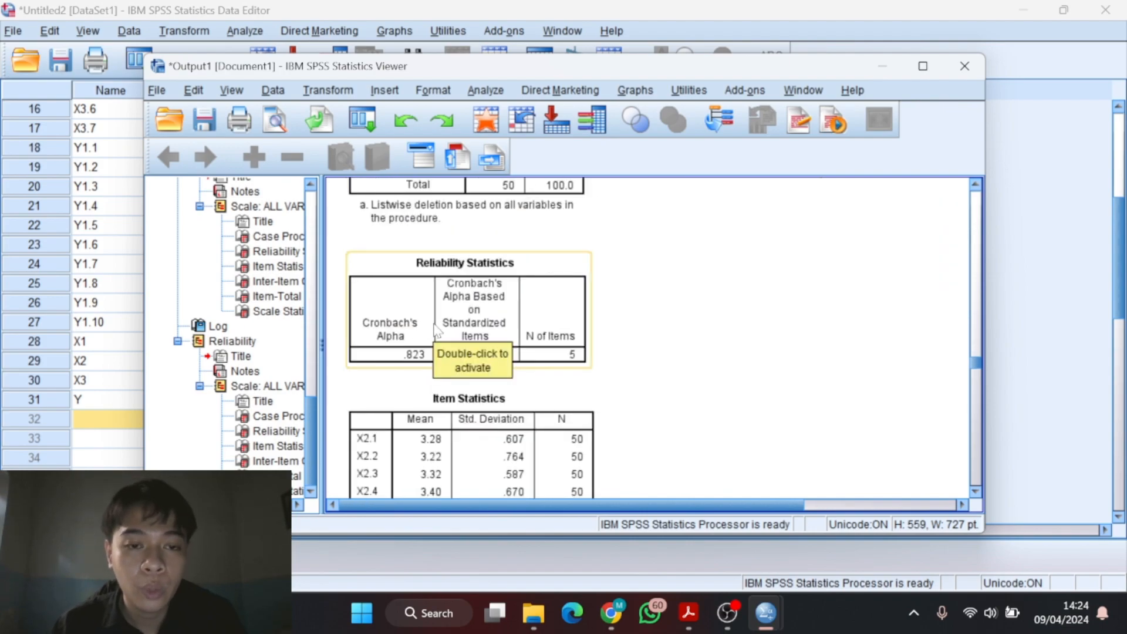
scroll(435, 331, "up", 3)
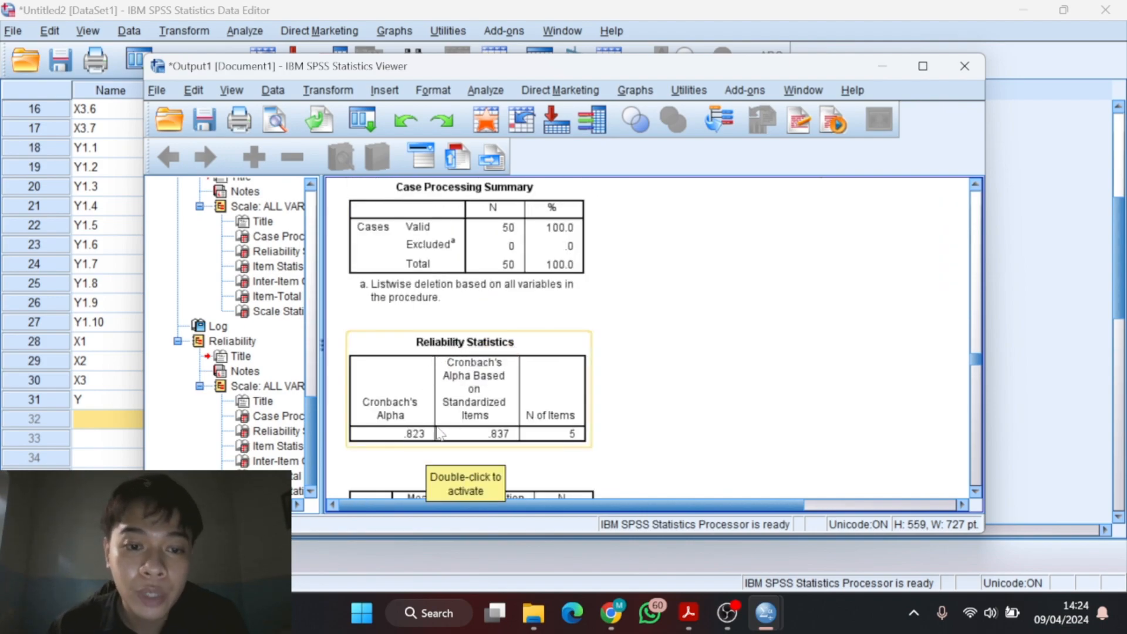
scroll(446, 446, "down", 3)
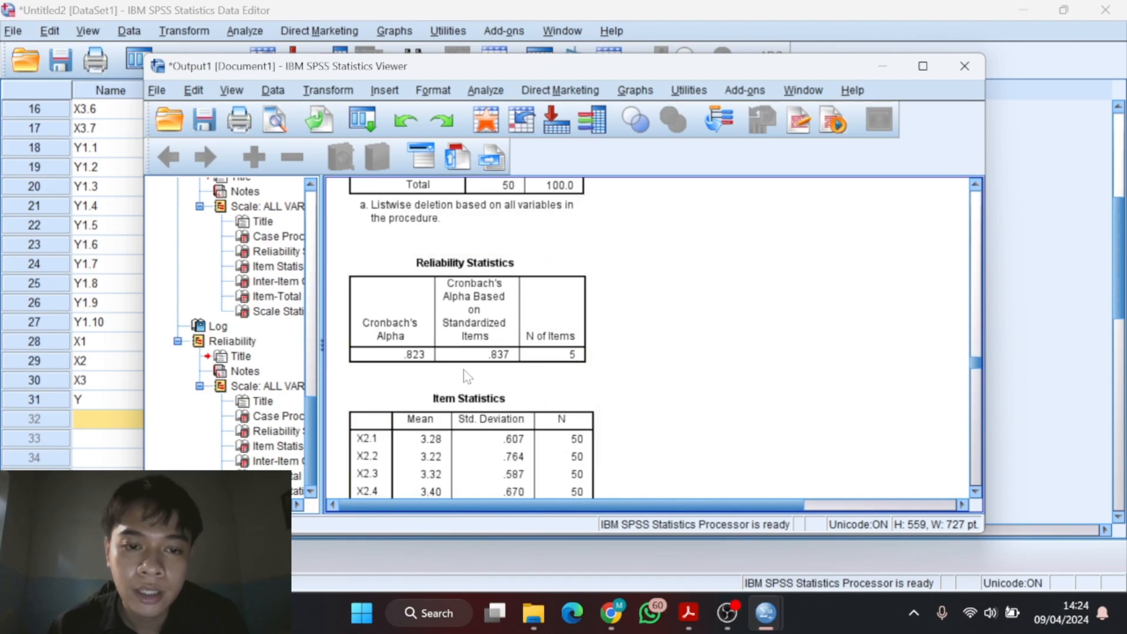
scroll(467, 376, "up", 3)
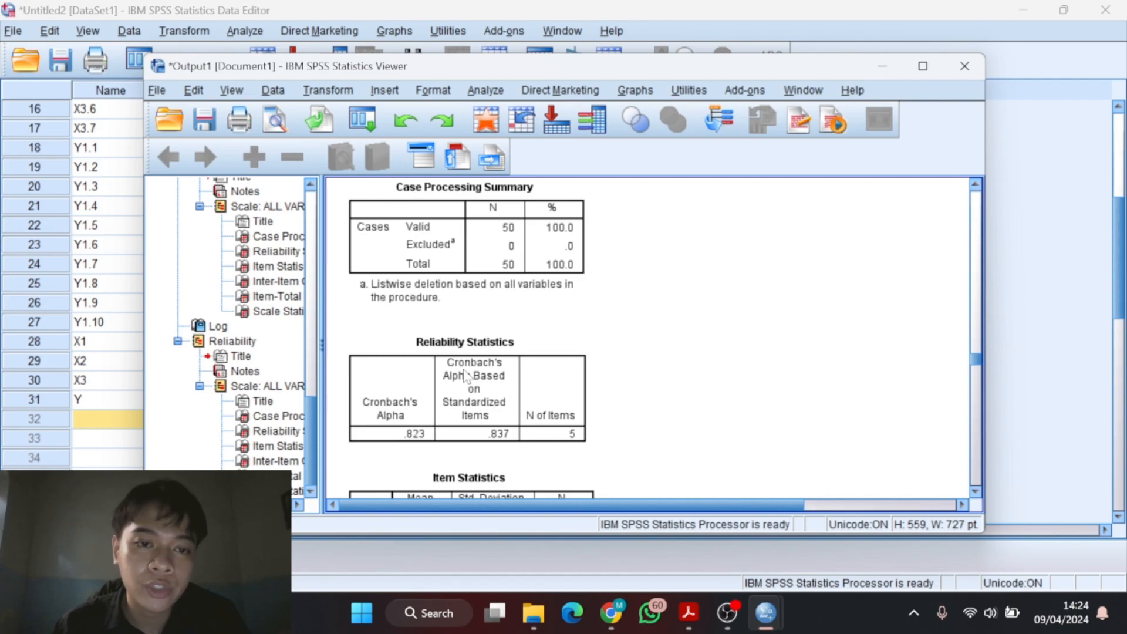
scroll(467, 376, "down", 4)
Check the Cronbach's Alpha values in the reliability outputs for the X3 items and the Y1 items.
scroll(468, 380, "down", 12)
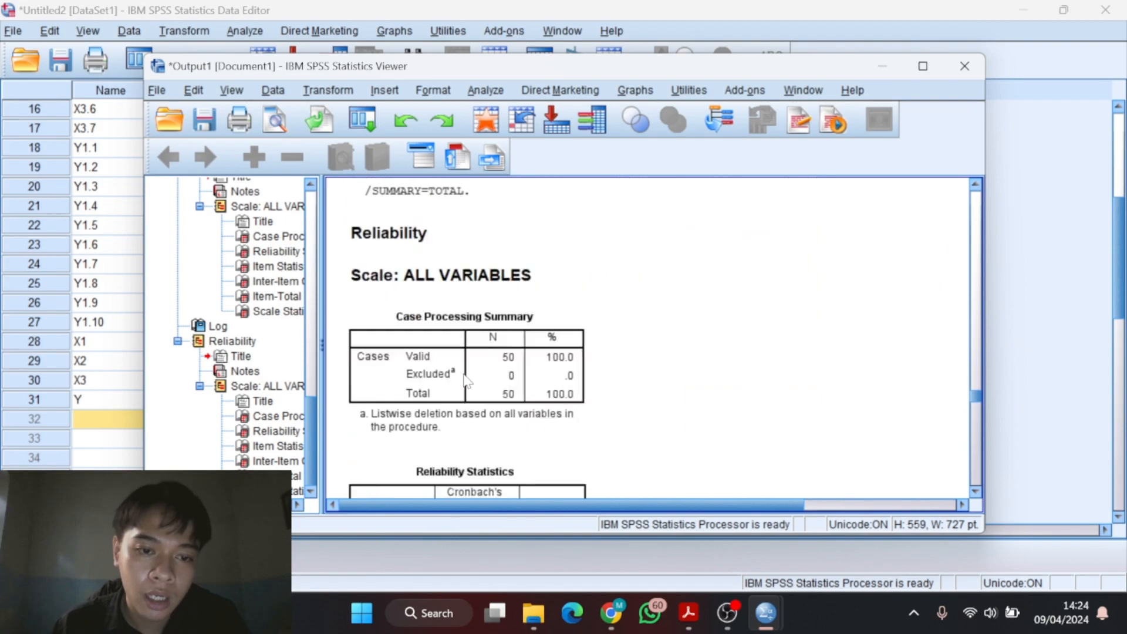
scroll(467, 382, "down", 3)
left_click(466, 383)
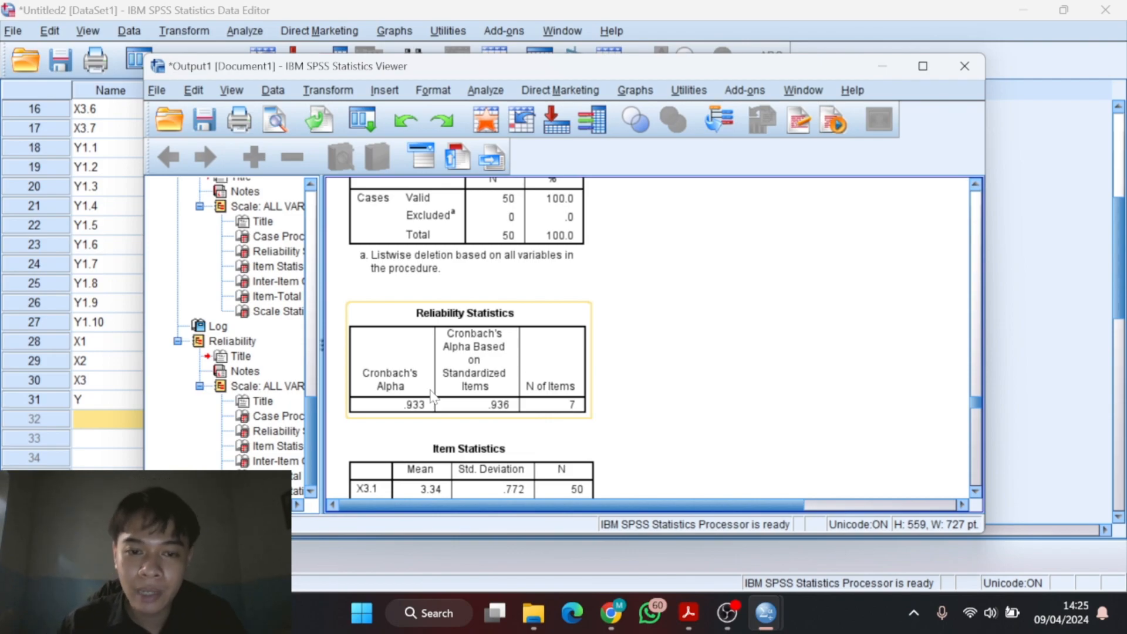
scroll(433, 397, "down", 10)
scroll(433, 392, "down", 8)
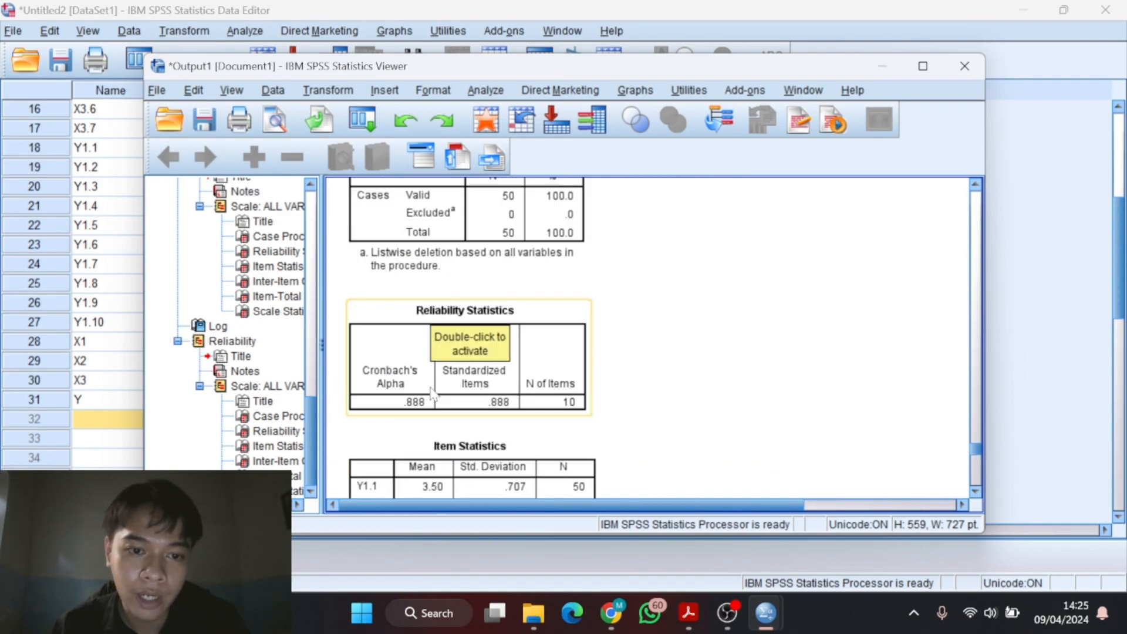
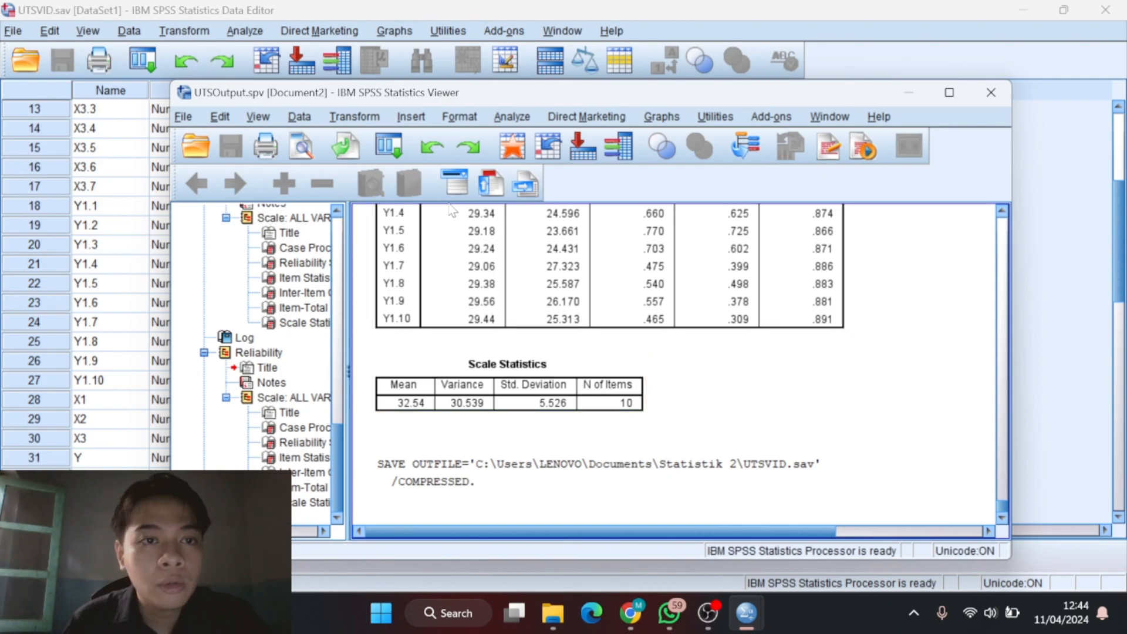
Start a Linear Regression analysis from the Data Editor and assign Y as the dependent variable.
left_click(590, 11)
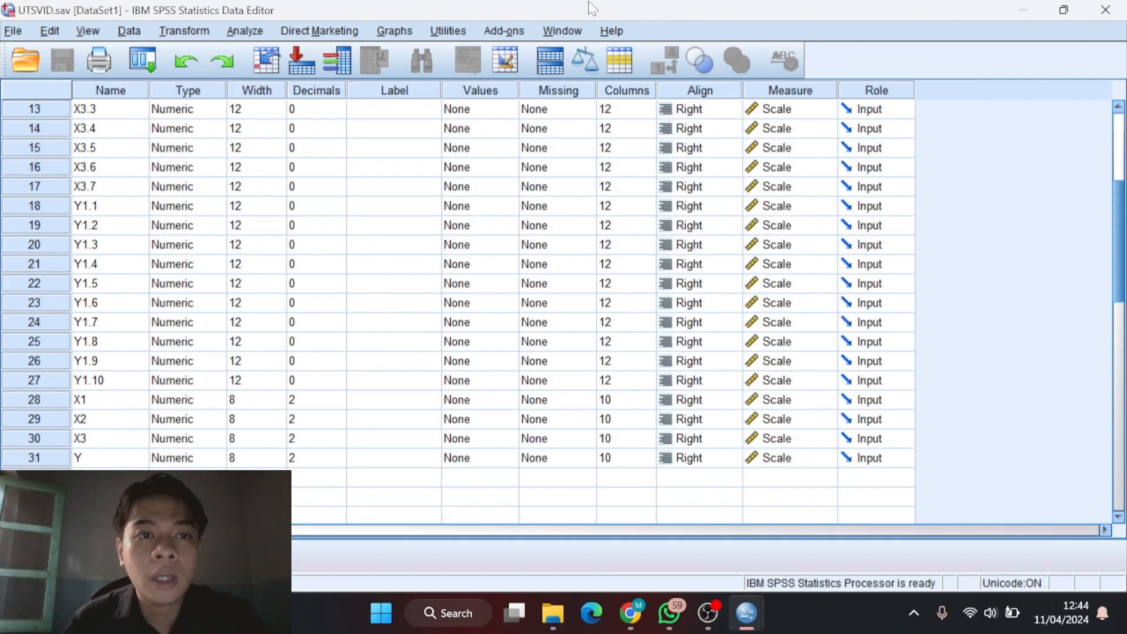
left_click(245, 31)
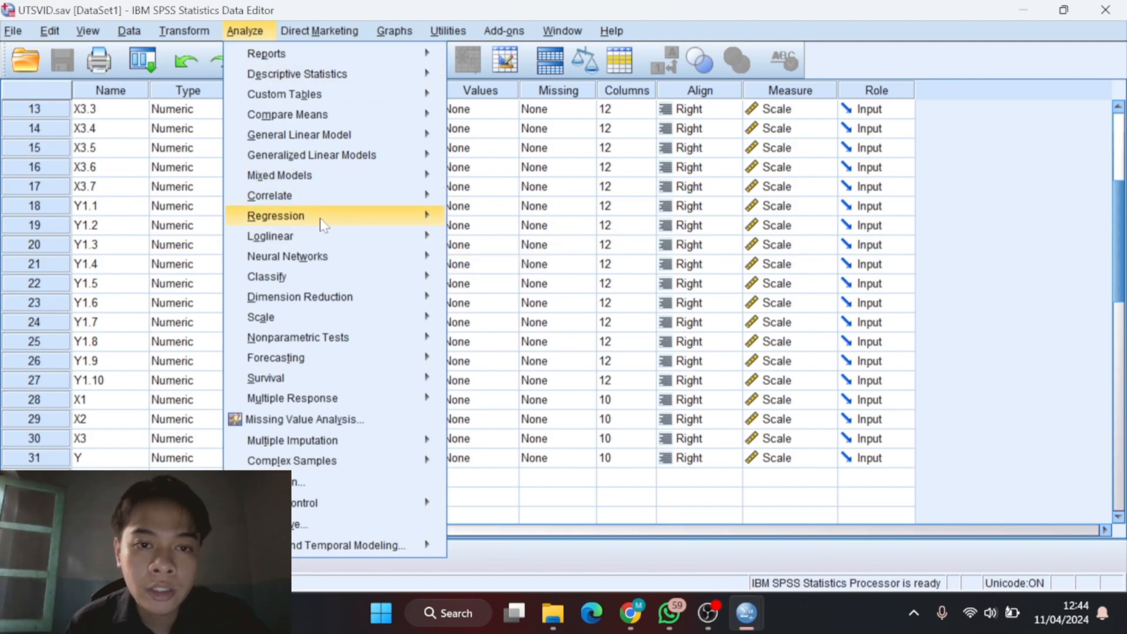
mouse_move(322, 222)
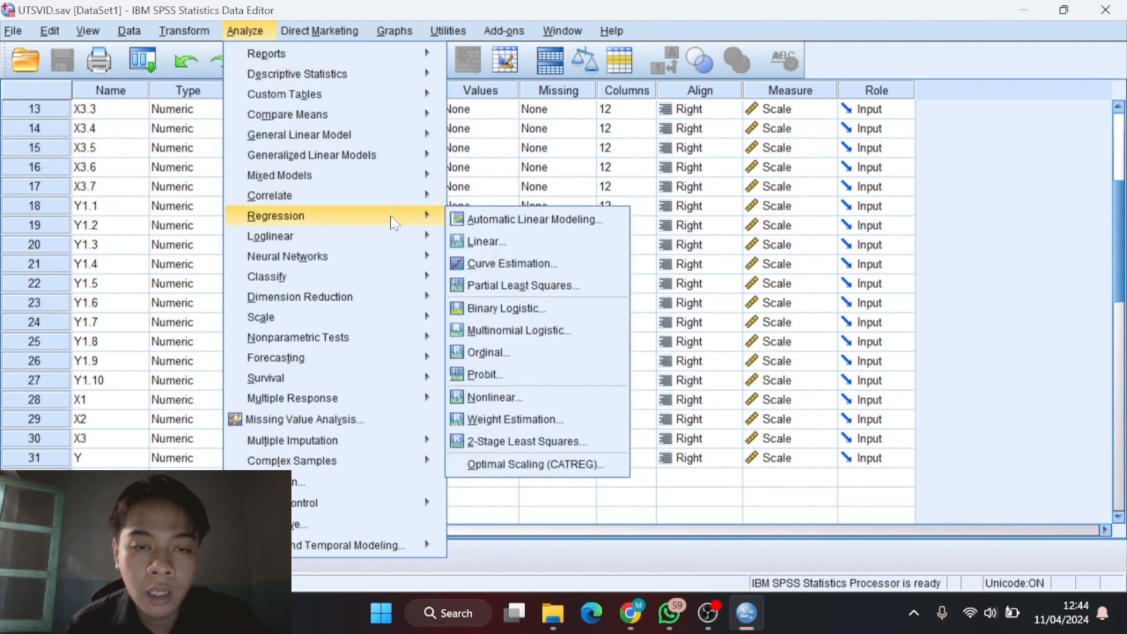
left_click(478, 241)
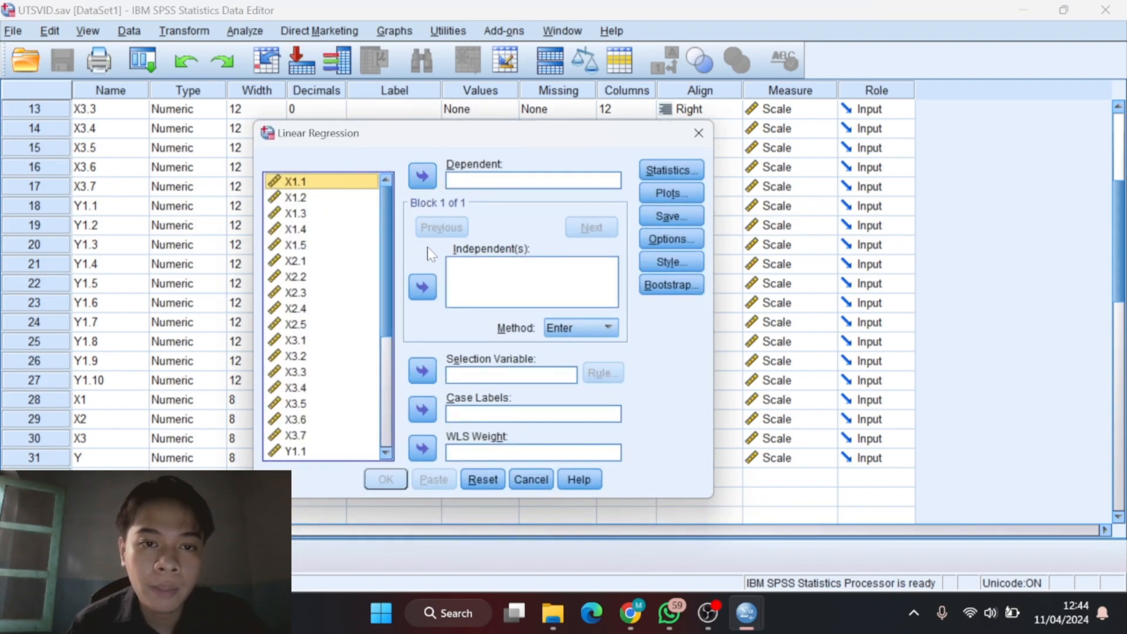
scroll(379, 331, "down", 4)
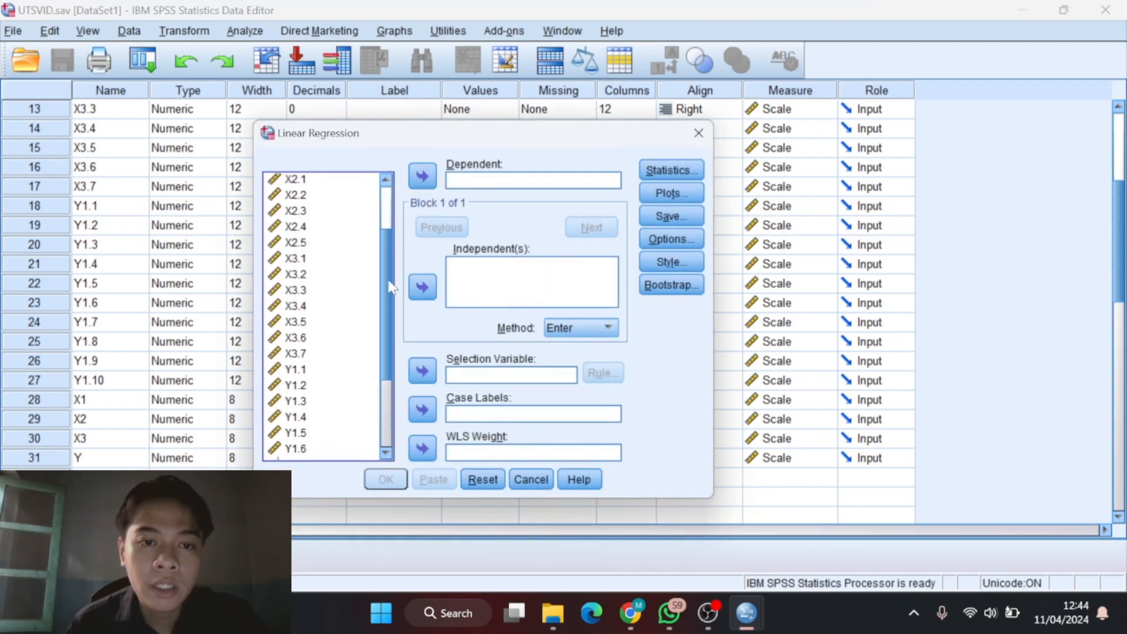
scroll(379, 331, "up", 4)
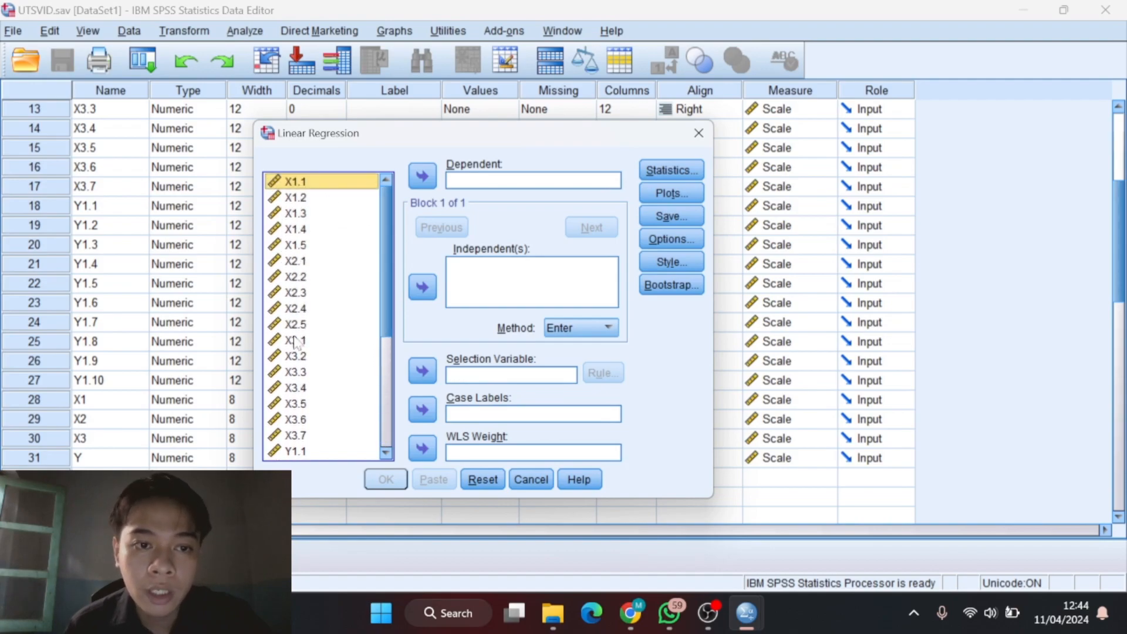
scroll(374, 393, "down", 5)
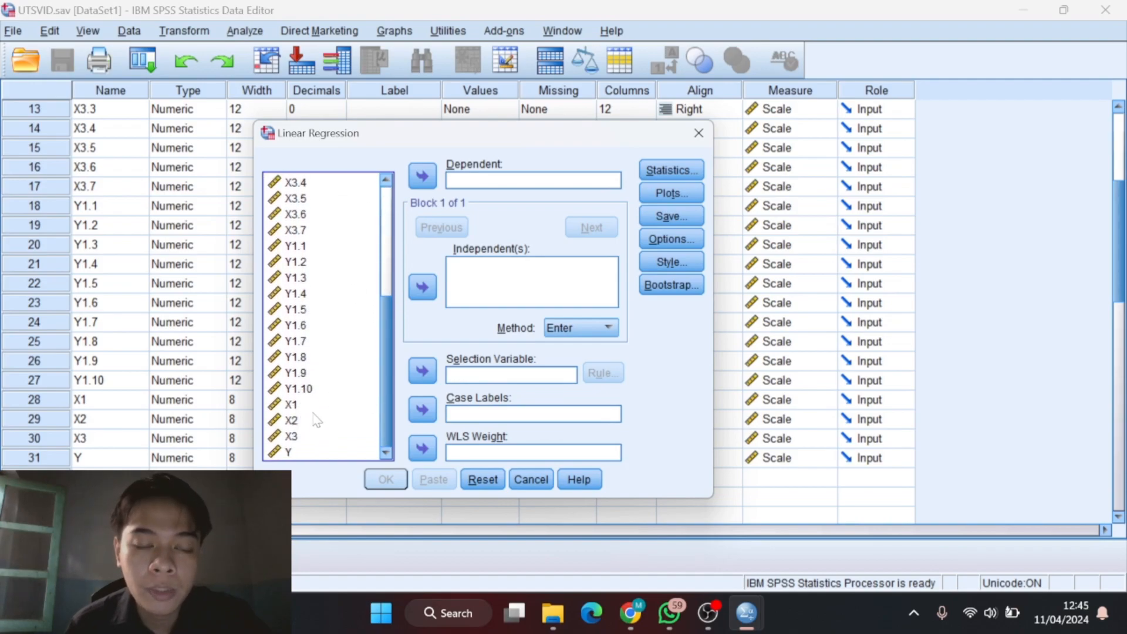
left_click(292, 411)
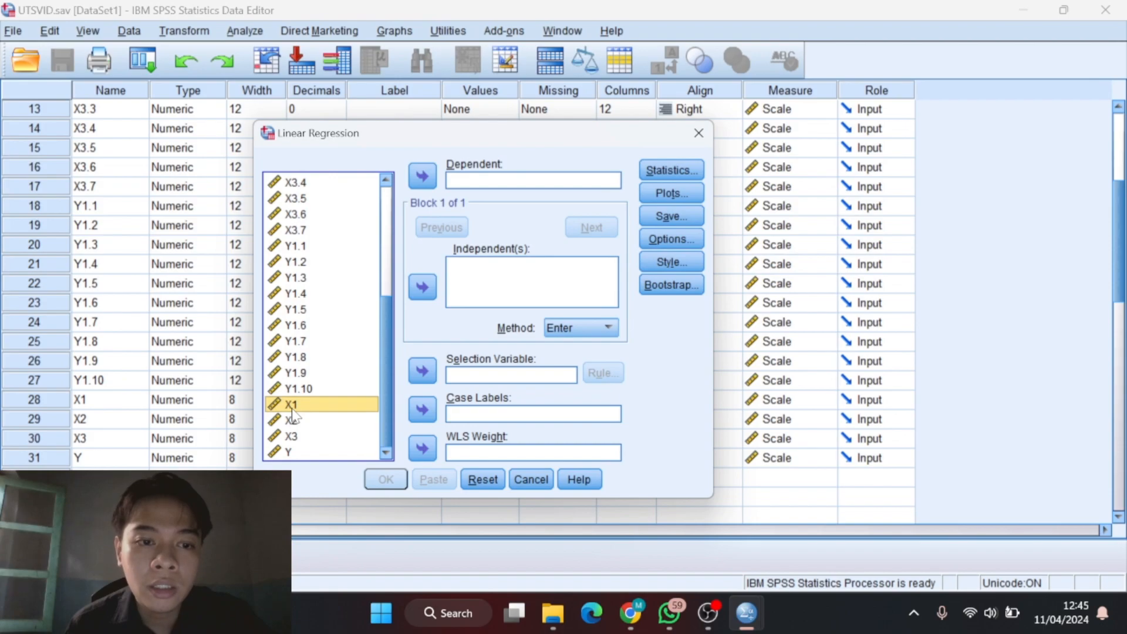
left_click(291, 454)
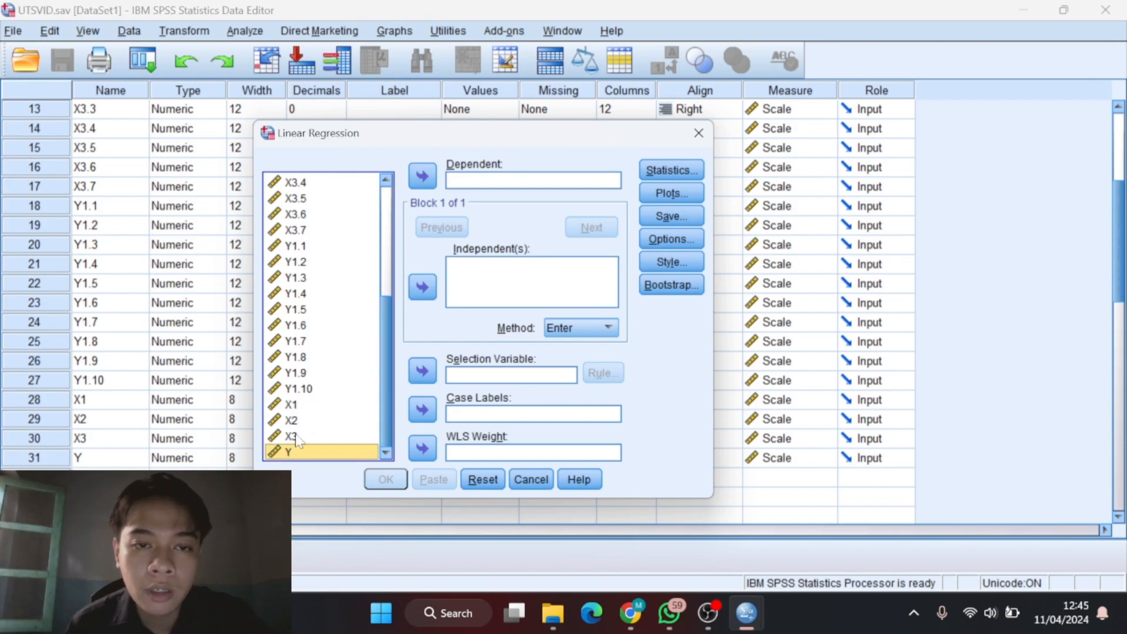
left_click(423, 179)
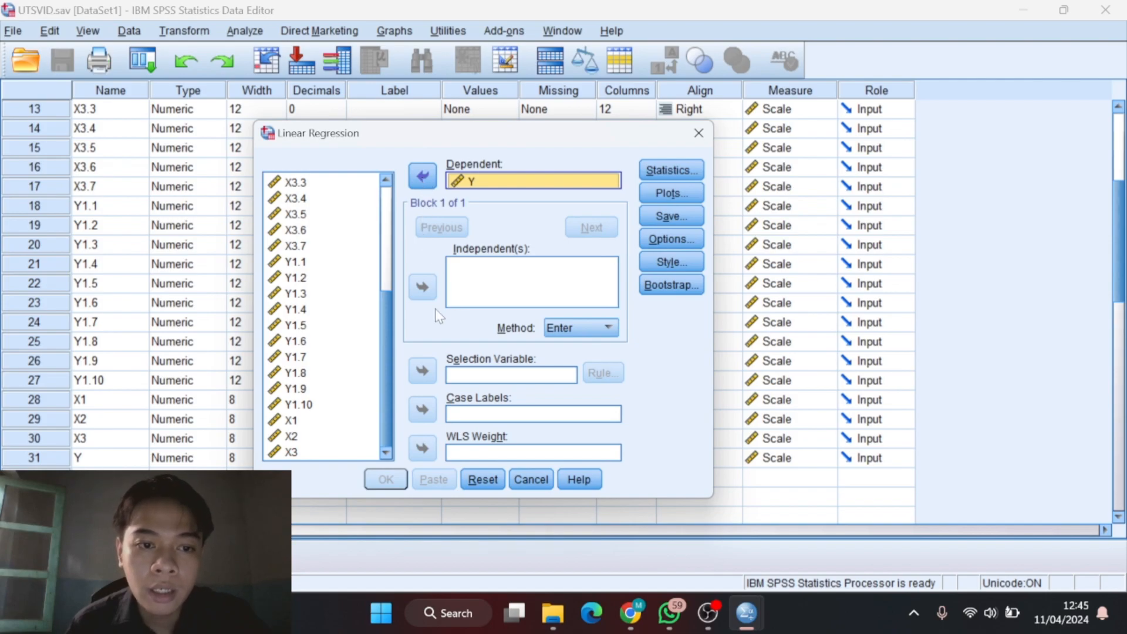
Add the total variables X1, X2 and X3 as independent variables of the regression.
left_click(461, 294)
left_click(300, 421)
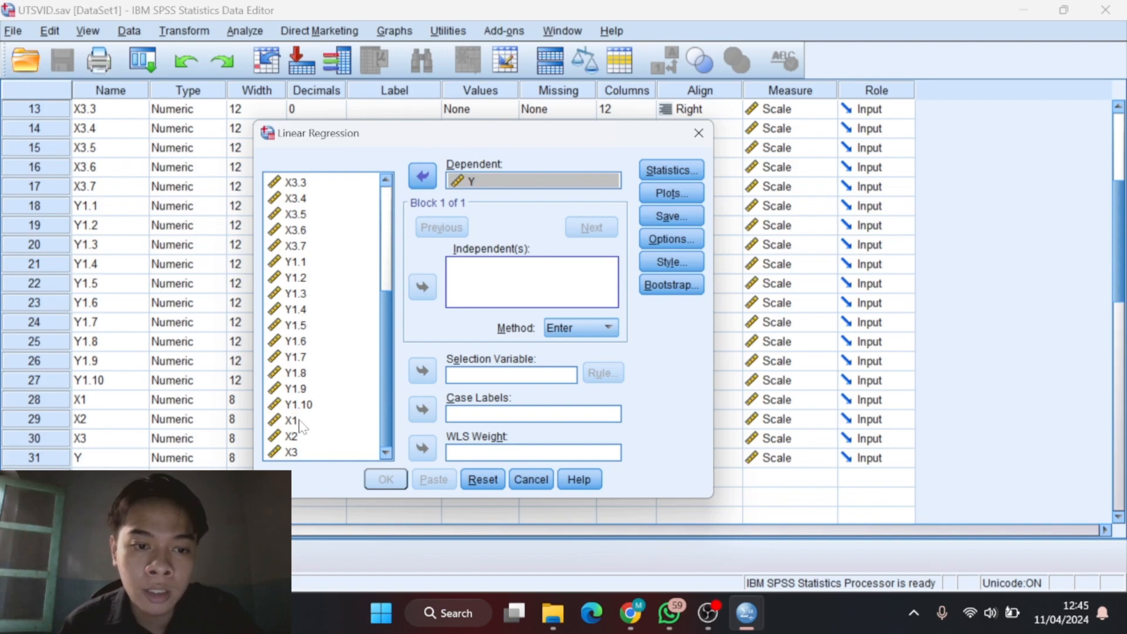
left_click(301, 422)
left_click(292, 452, "shift")
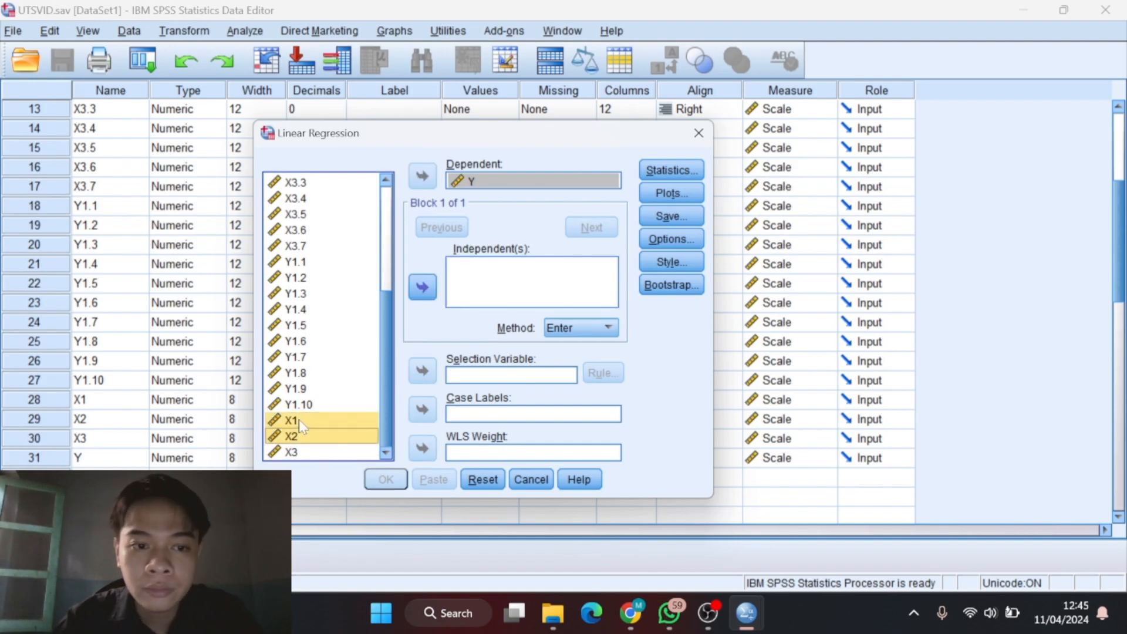
left_click(423, 287)
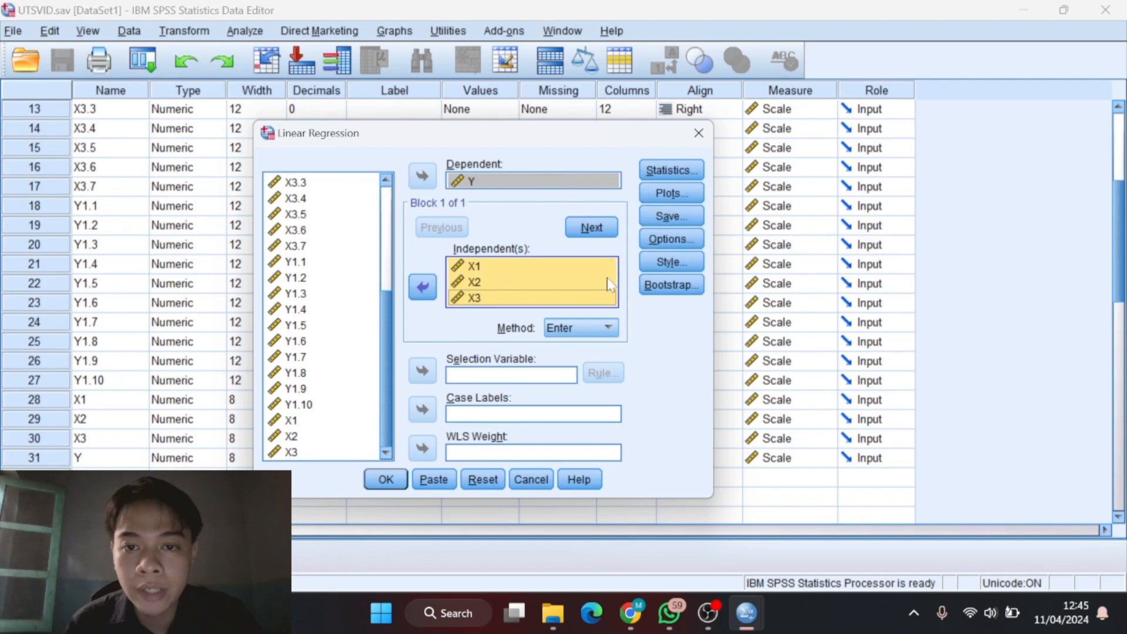
Save unstandardized predicted values and unstandardized residuals as new variables, run the regression and review its output tables.
left_click(666, 216)
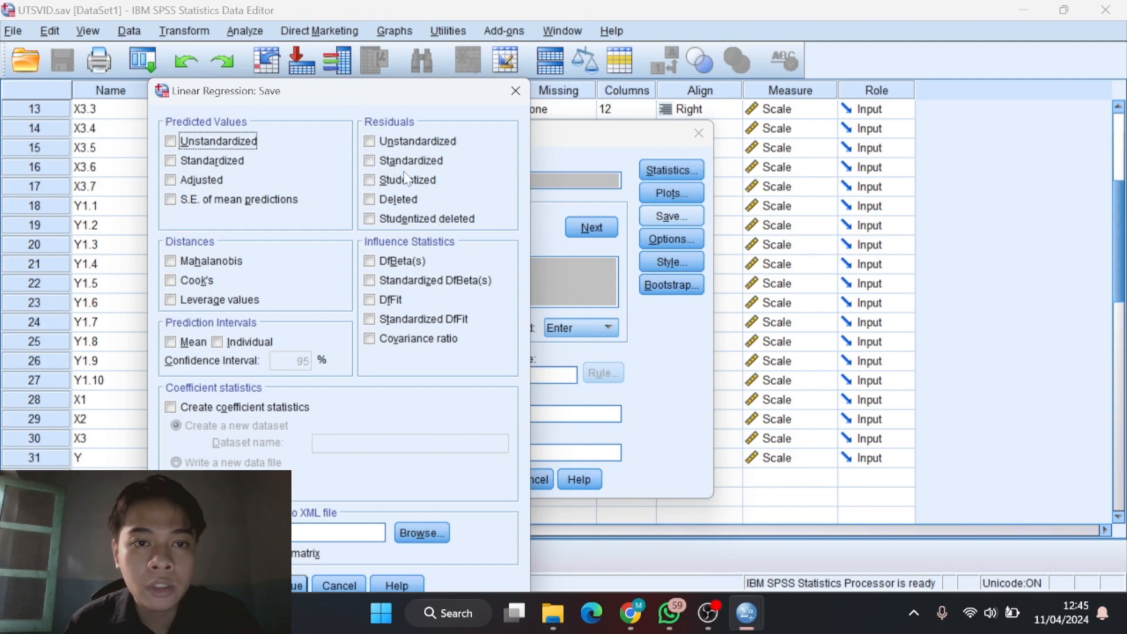
left_click(182, 142)
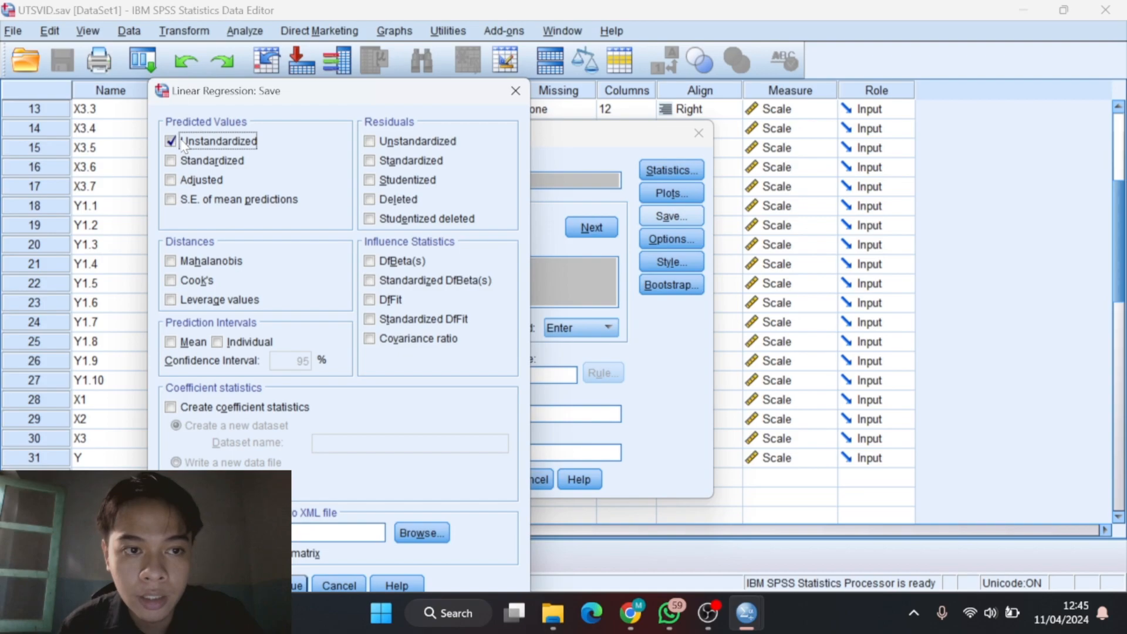
left_click(383, 144)
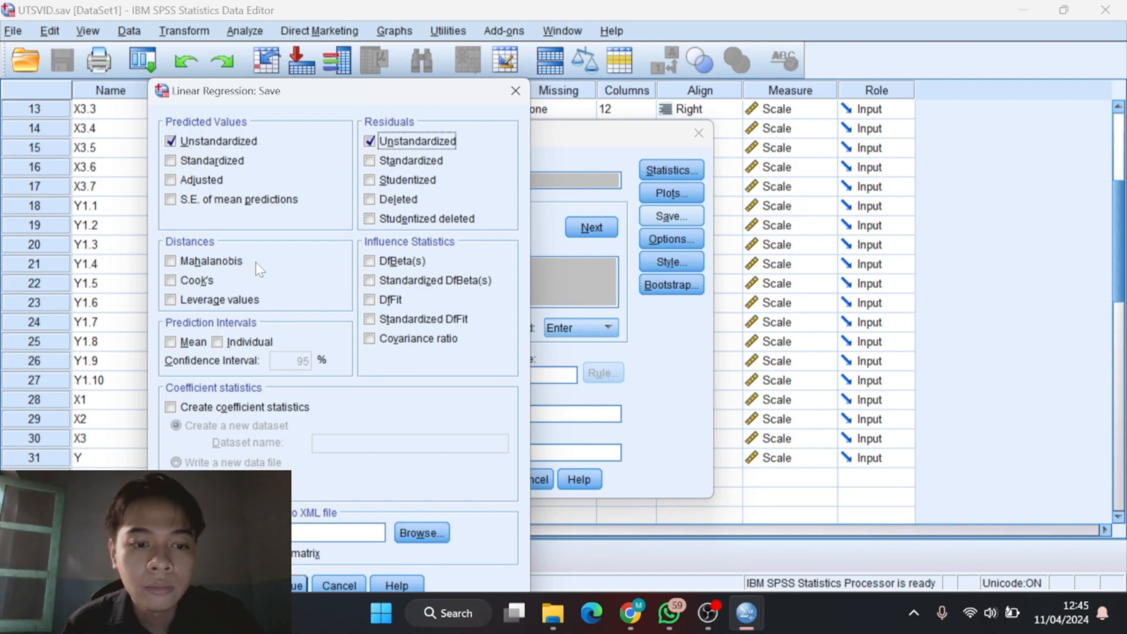
left_click(299, 585)
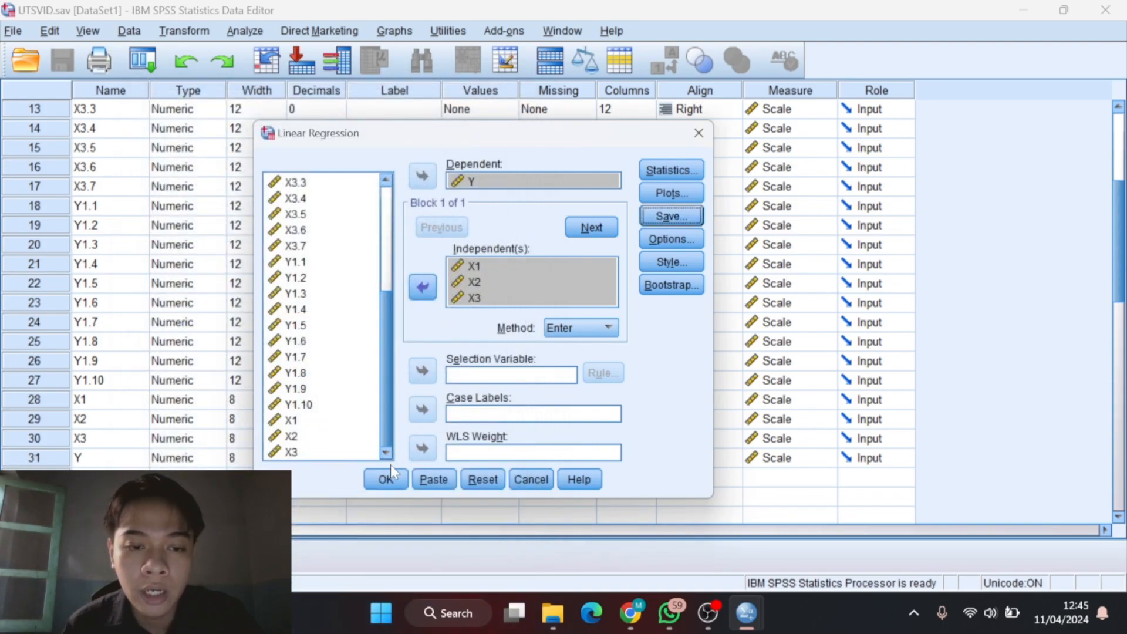
left_click(386, 480)
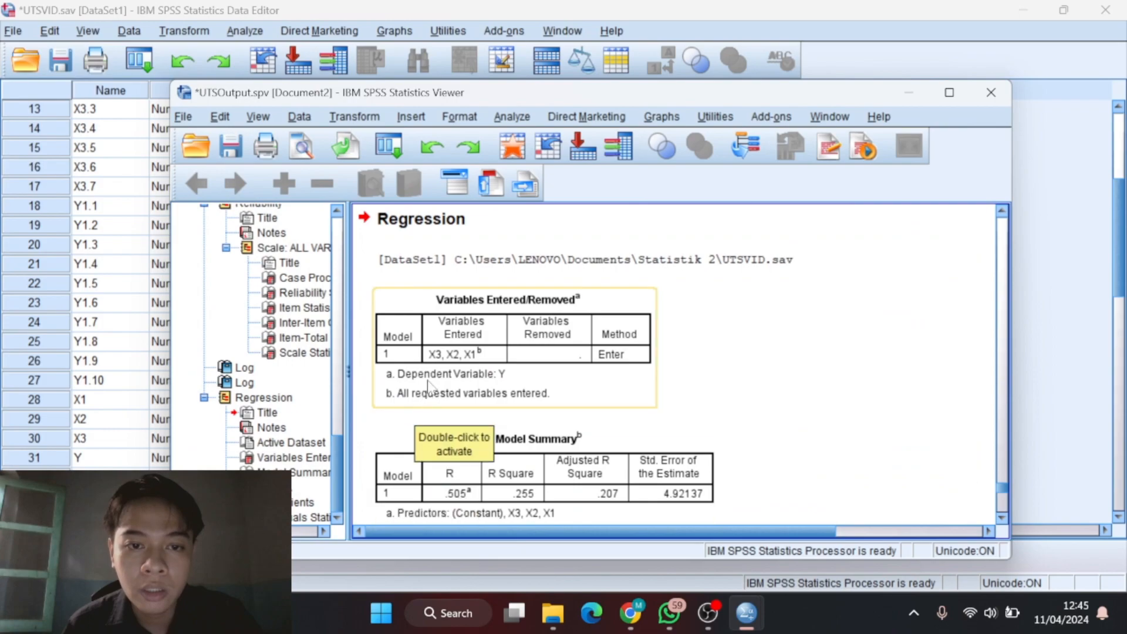
scroll(446, 359, "down", 3)
scroll(446, 359, "down", 3)
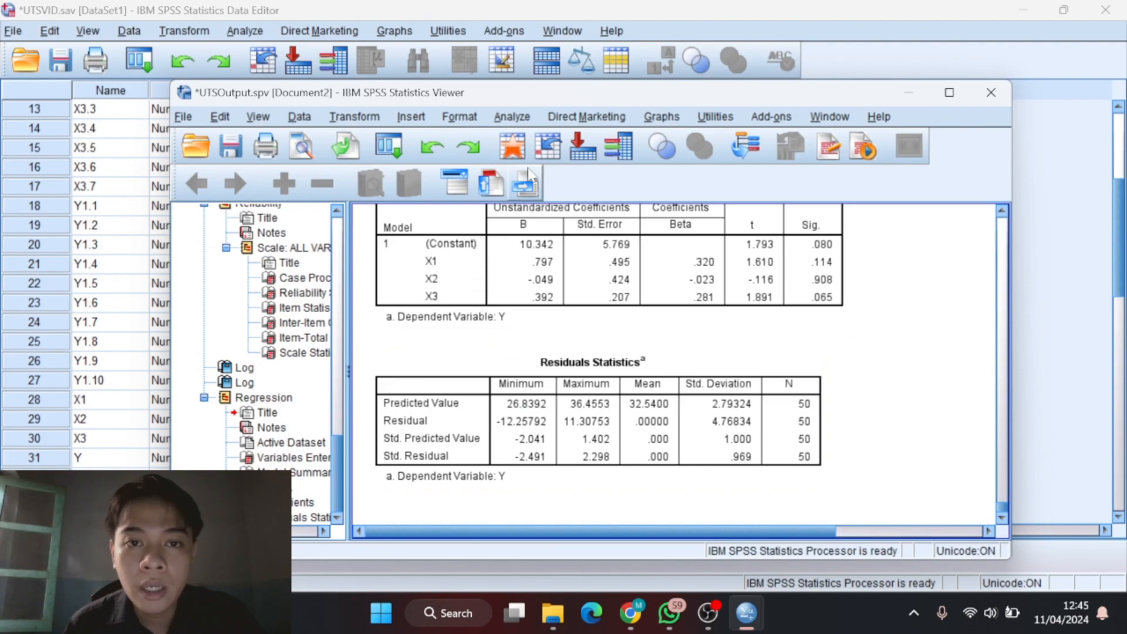
Start a Simple Scatter chart from the legacy Scatter/Dot dialog in the Data Editor.
left_click(648, 9)
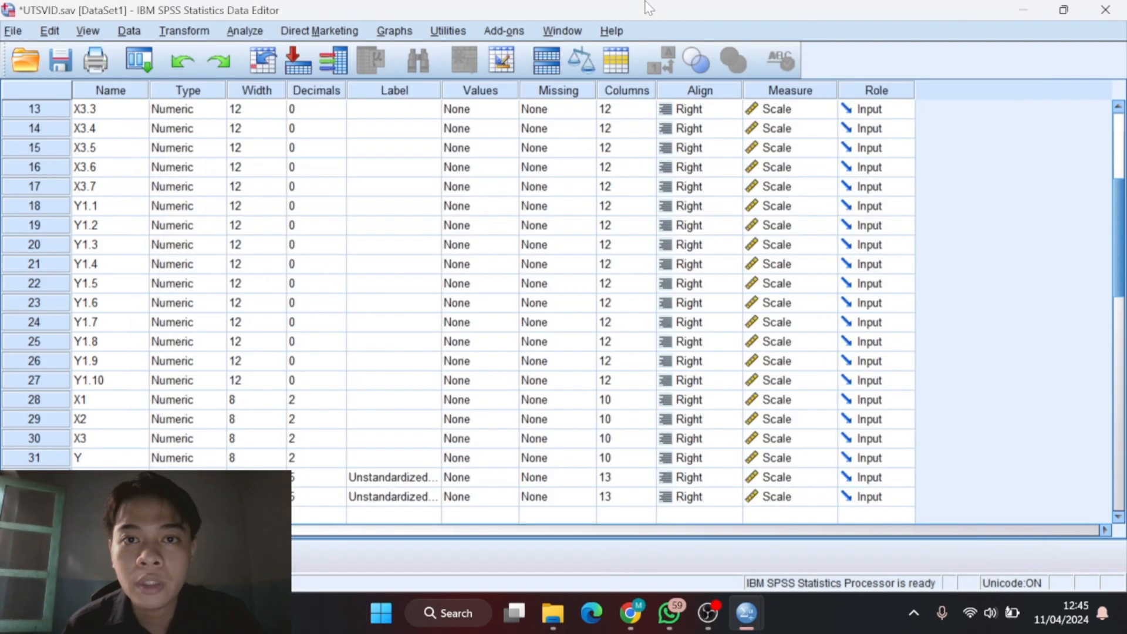
left_click(405, 32)
mouse_move(413, 103)
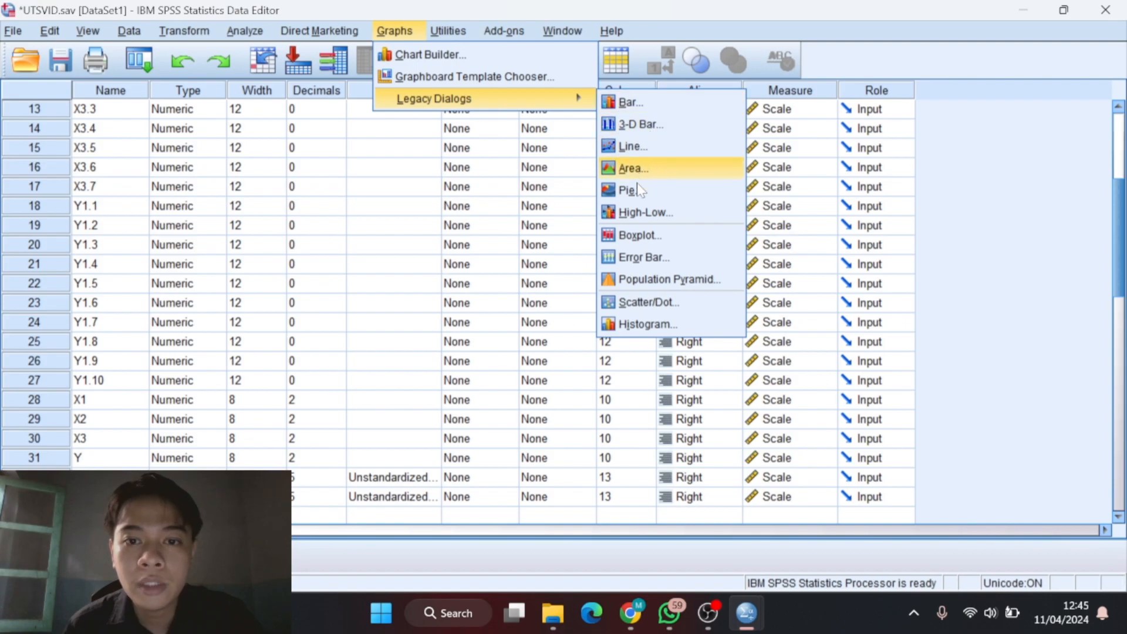
left_click(631, 310)
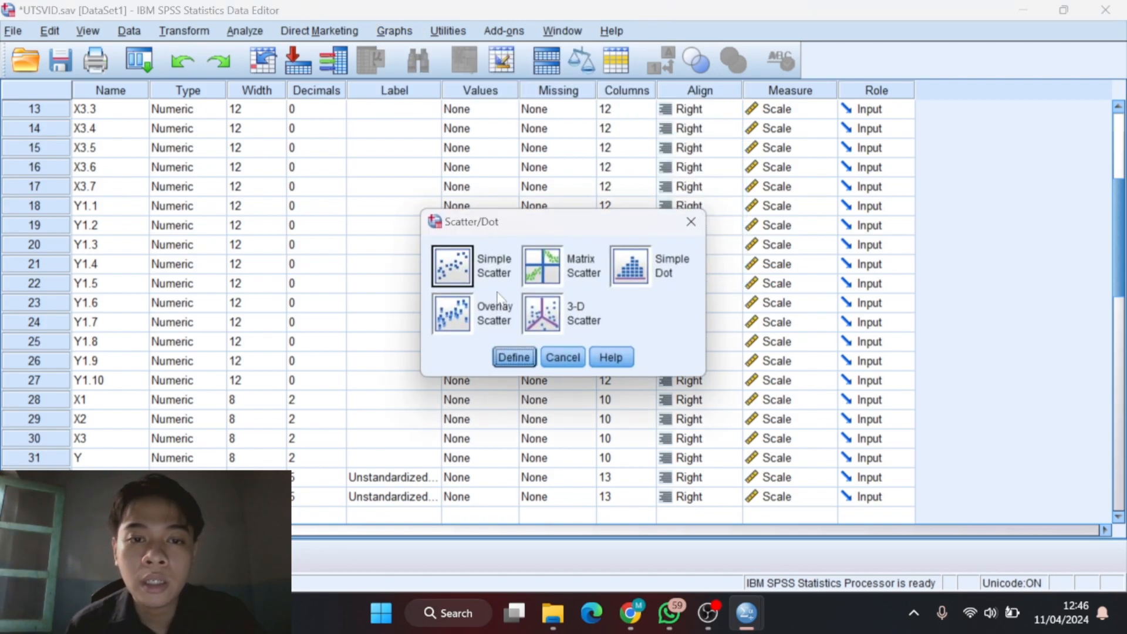
left_click(468, 275)
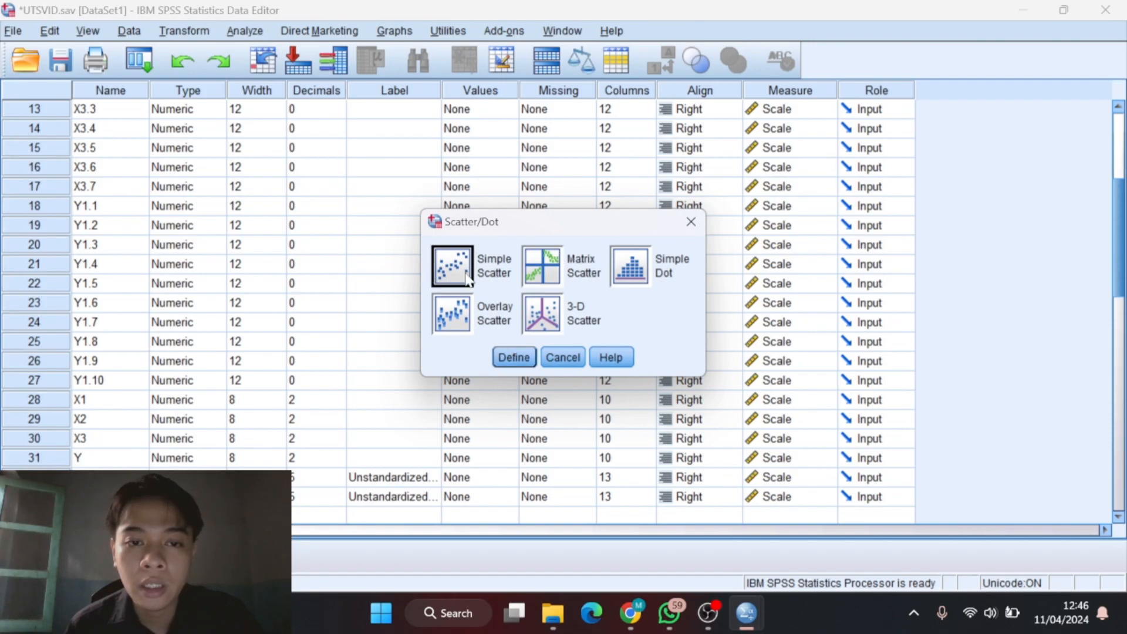
left_click(510, 358)
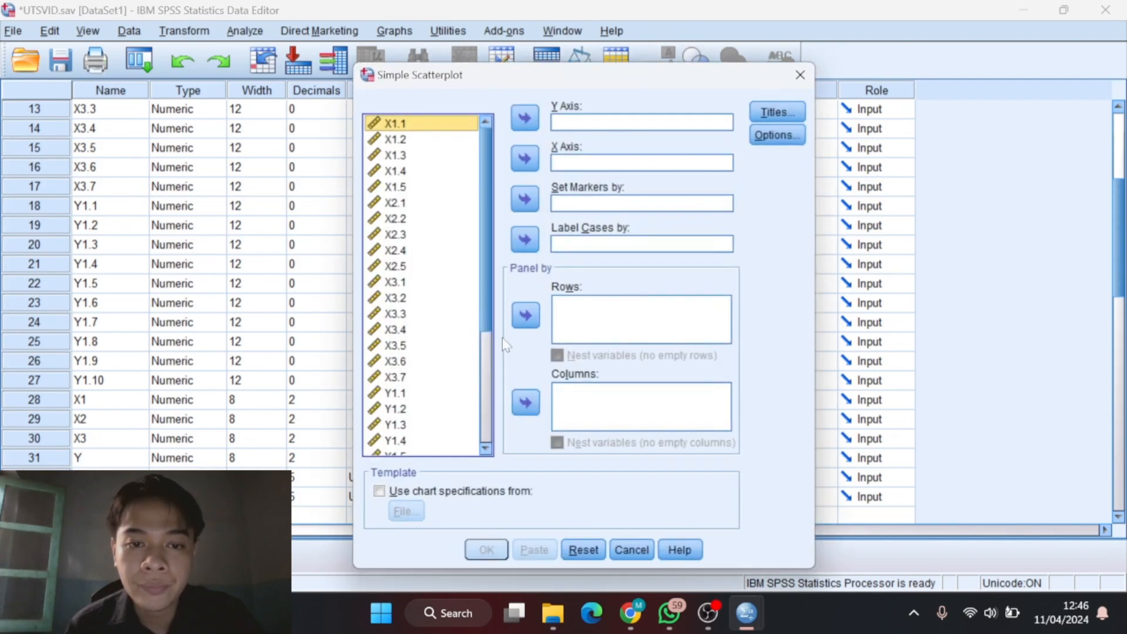
Plot Unstandardized Residual on the Y axis against Unstandardized Predicted Value on the X axis, and inspect the resulting scatterplot.
left_click_drag(484, 172, 484, 203)
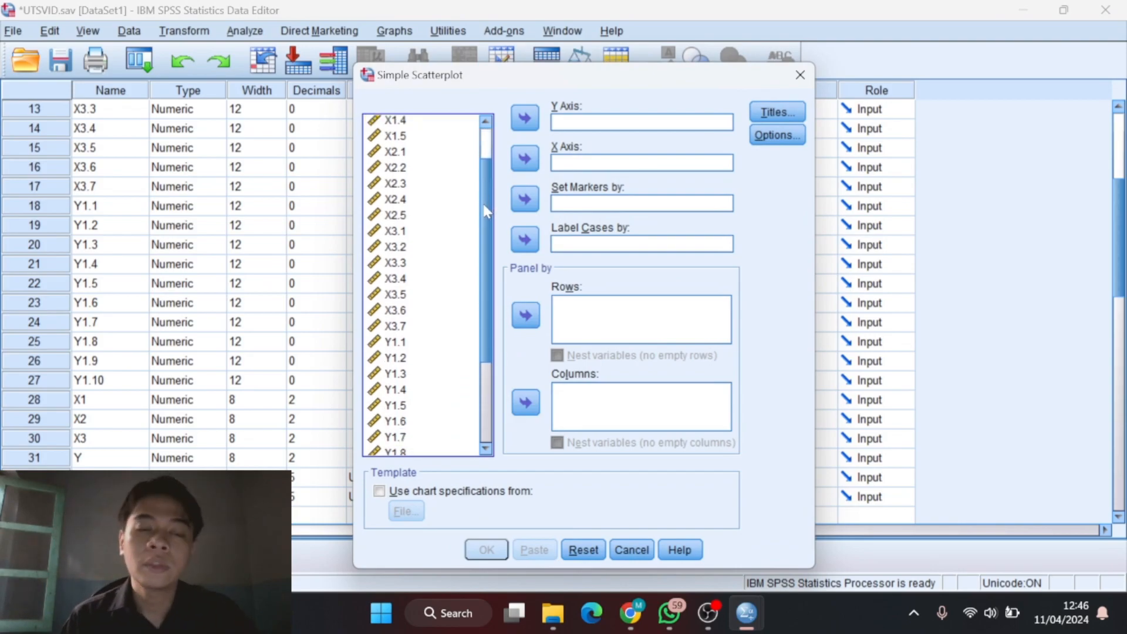
left_click_drag(485, 211, 481, 302)
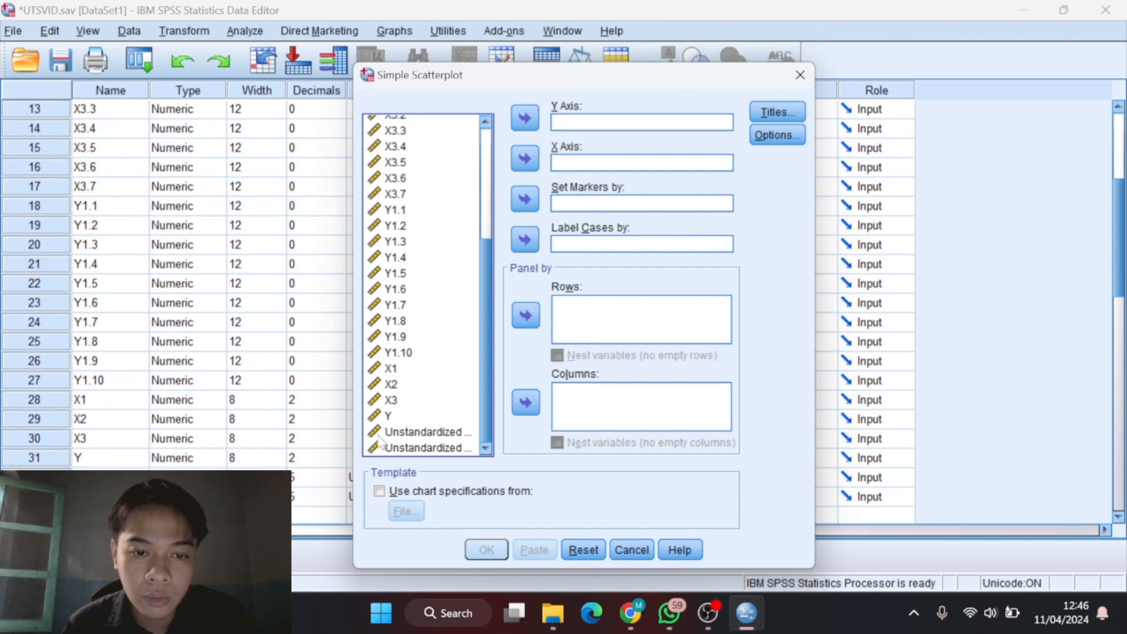
left_click(402, 452)
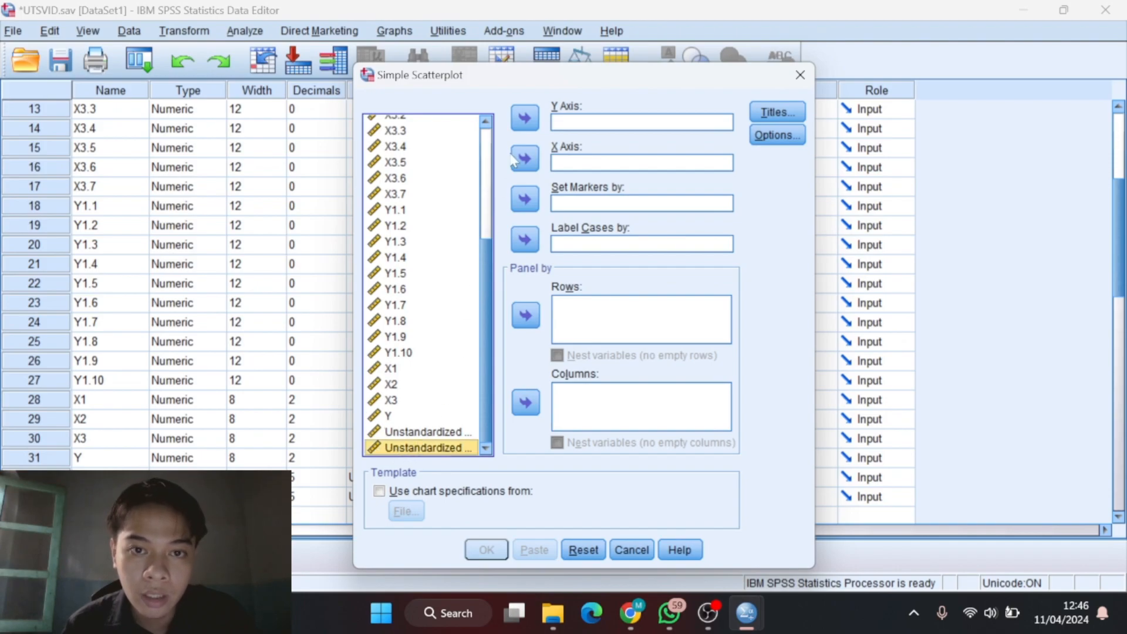
left_click(529, 118)
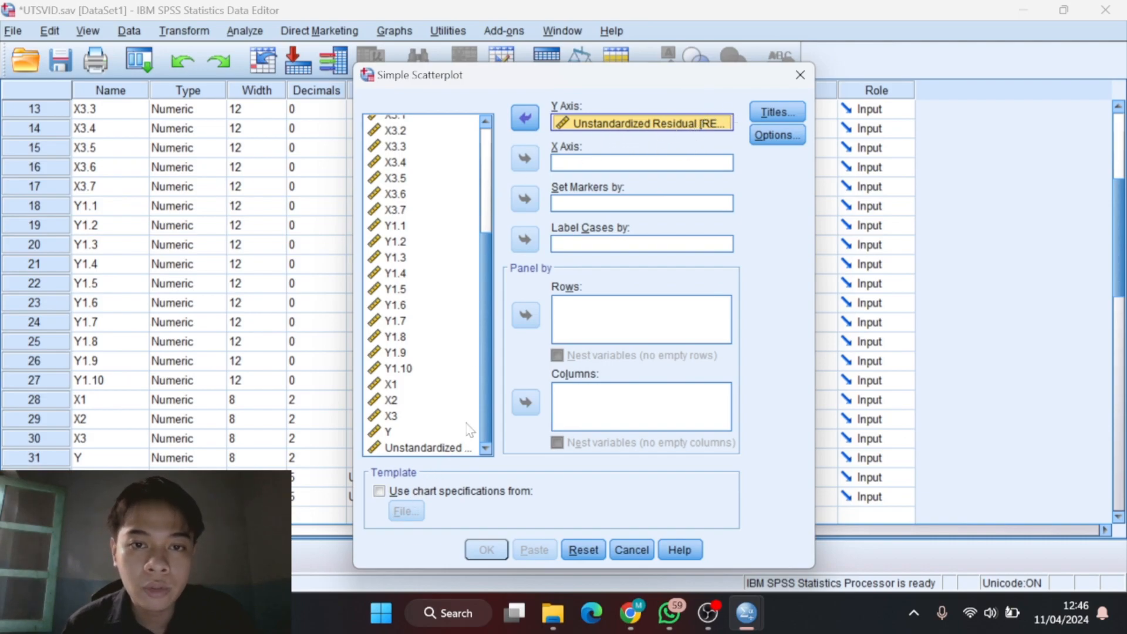
left_click(460, 448)
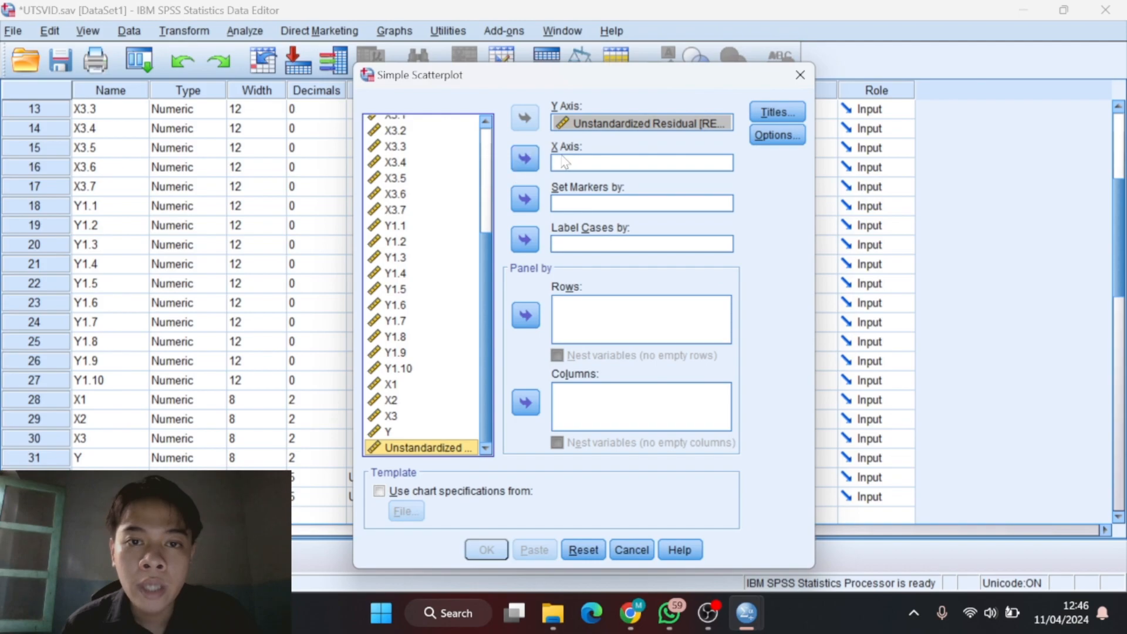
left_click(532, 162)
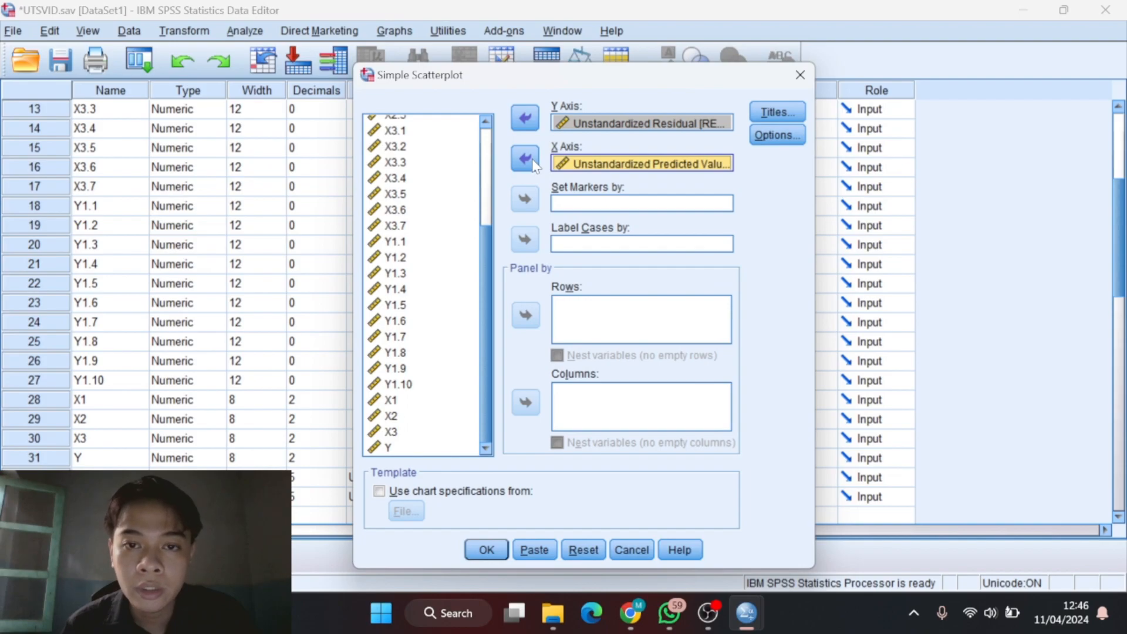
left_click(485, 549)
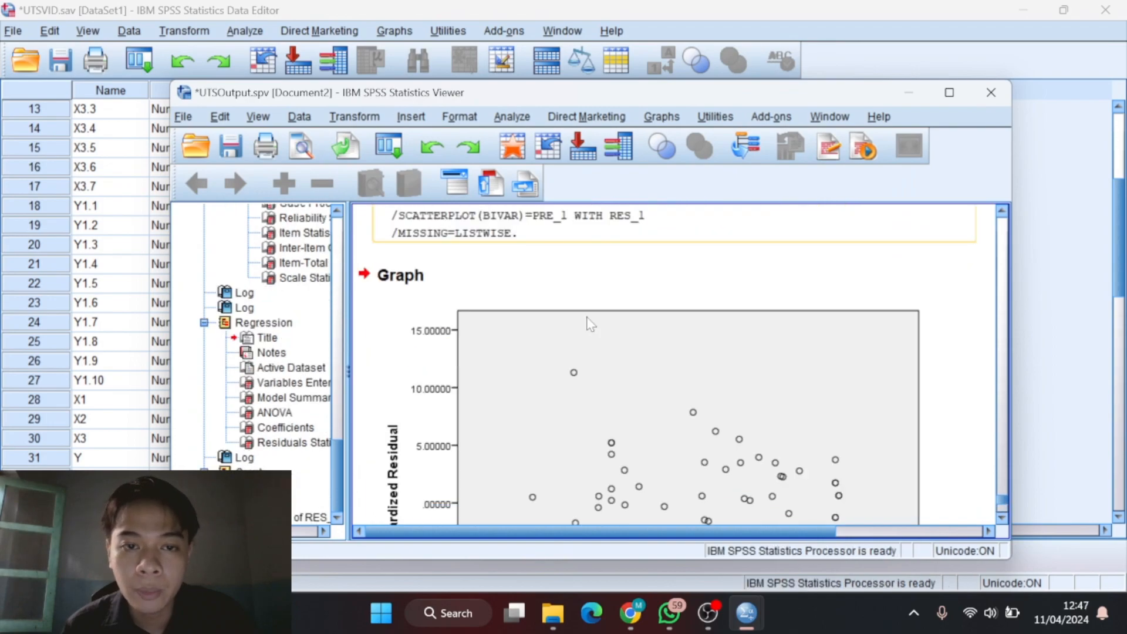
scroll(590, 323, "down", 5)
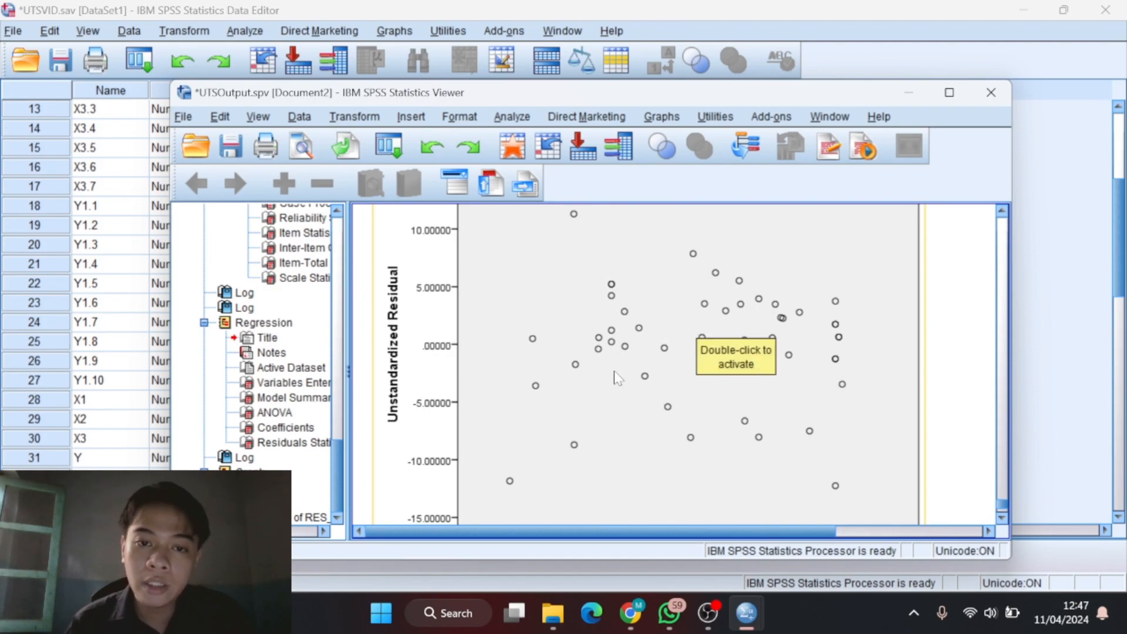
scroll(612, 377, "up", 3)
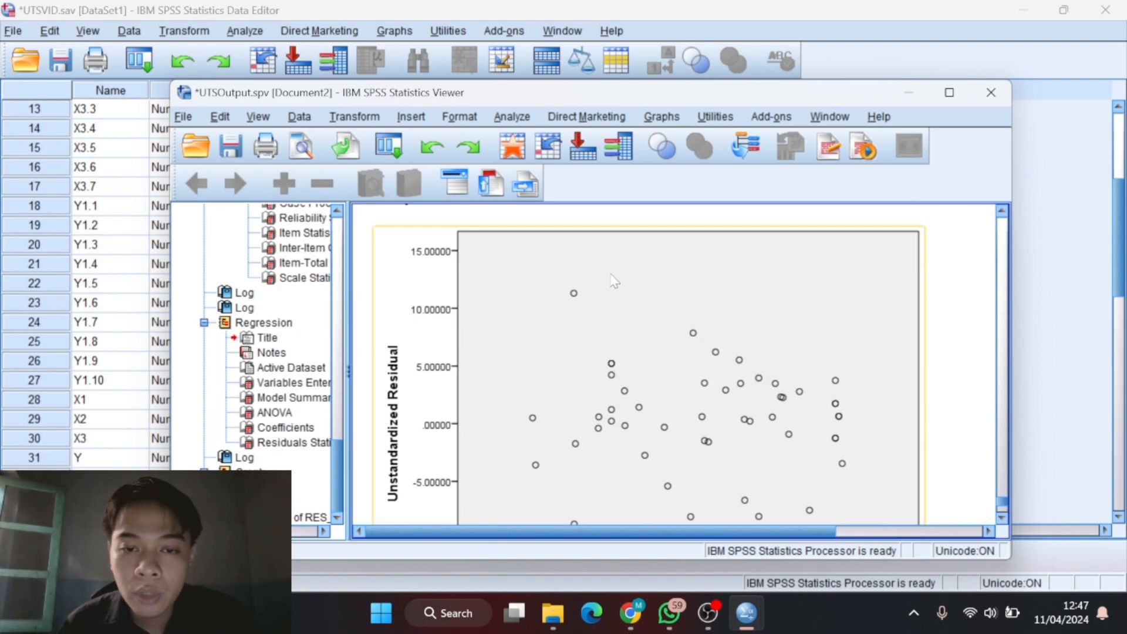
scroll(561, 361, "down", 3)
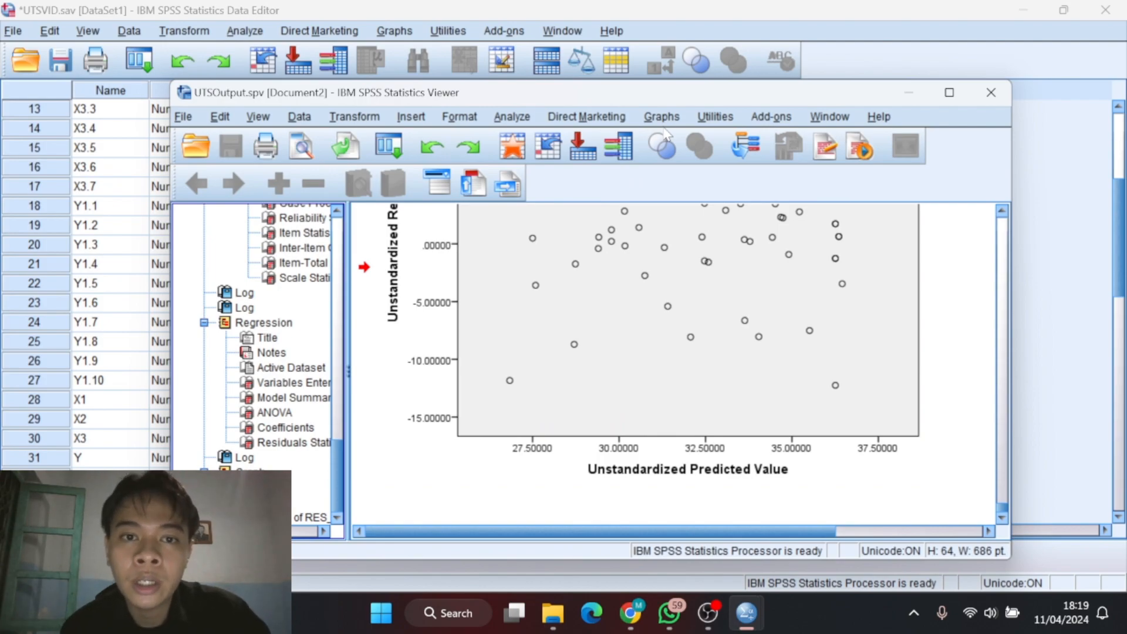
Start a Compare Means analysis with the Means procedure and assign Y as the dependent variable.
left_click(515, 118)
mouse_move(529, 191)
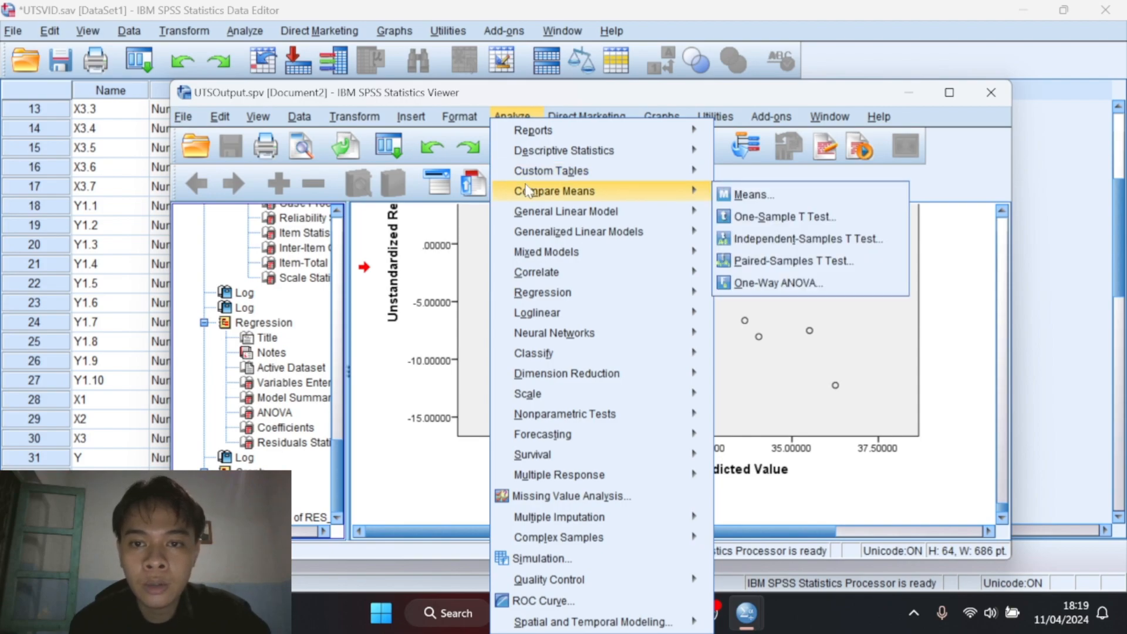
left_click(751, 195)
mouse_move(560, 231)
left_mouse_down()
mouse_move(566, 302)
mouse_move(577, 229)
mouse_move(579, 309)
left_mouse_up()
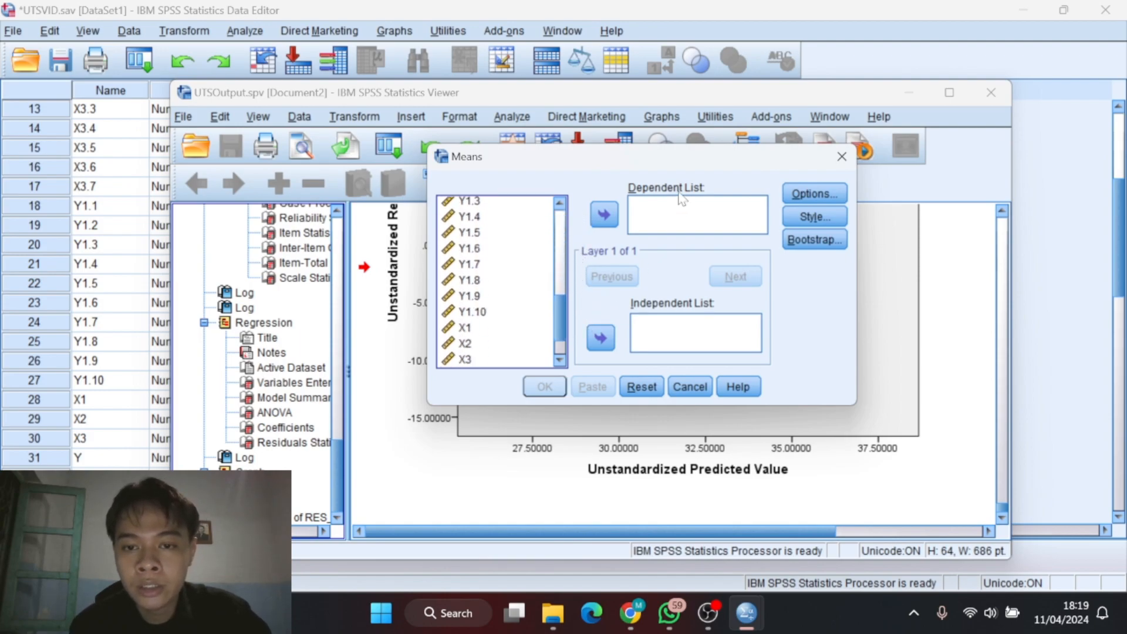
scroll(562, 320, "down", 1)
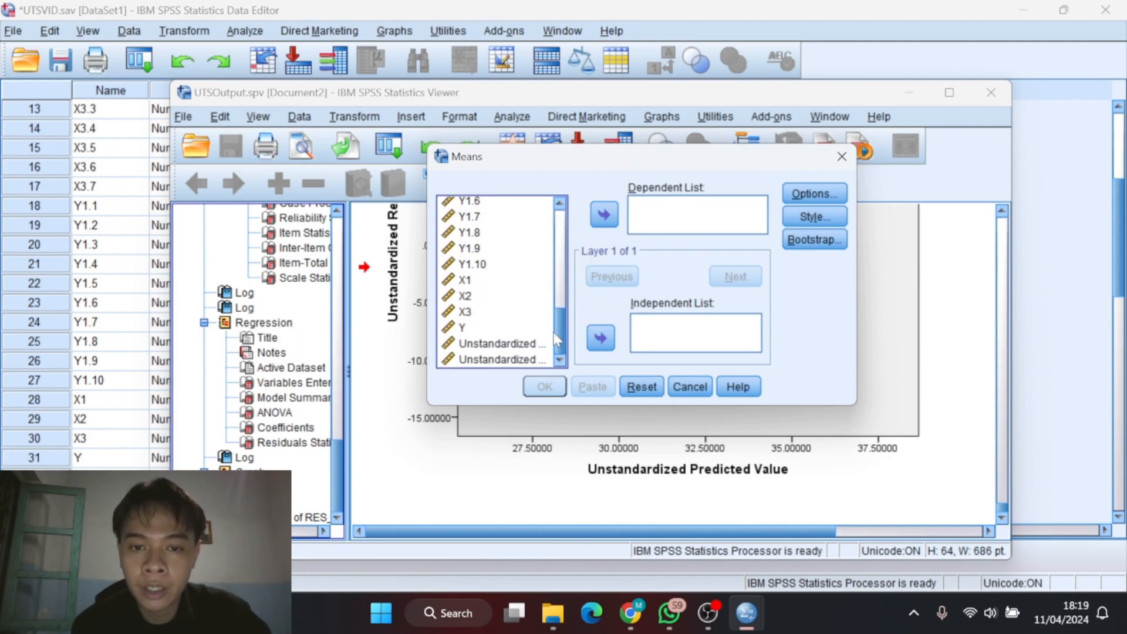
left_click(471, 327)
left_click(604, 215)
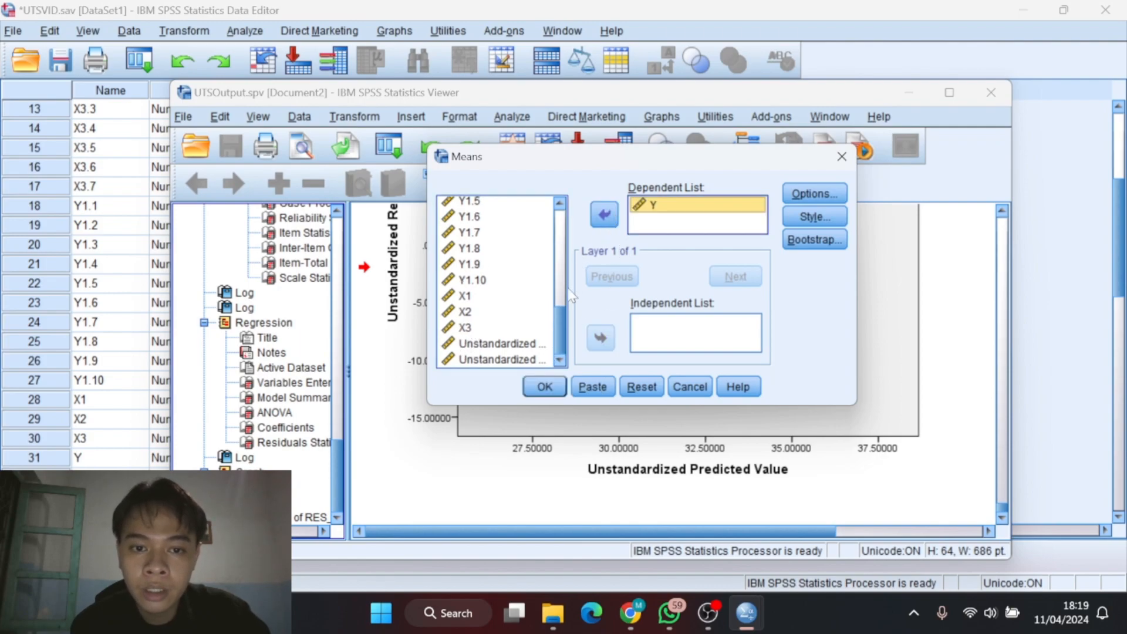
Add the total variables X1, X2 and X3 to the independent list of the Means analysis.
left_click(473, 298)
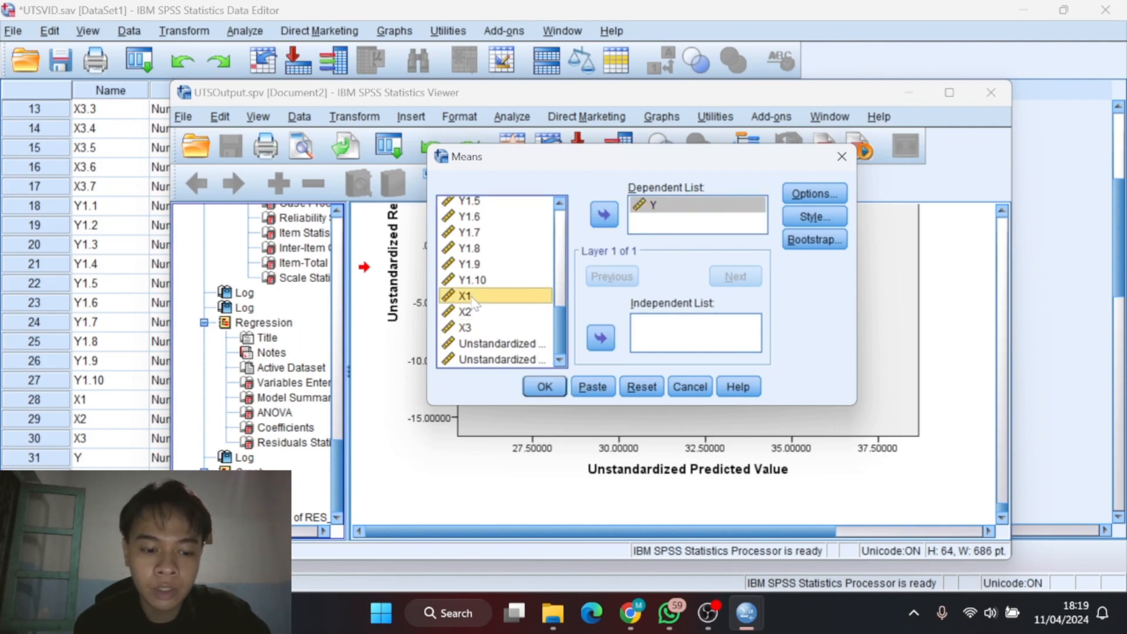
key("shift+Down")
key("shift+Down")
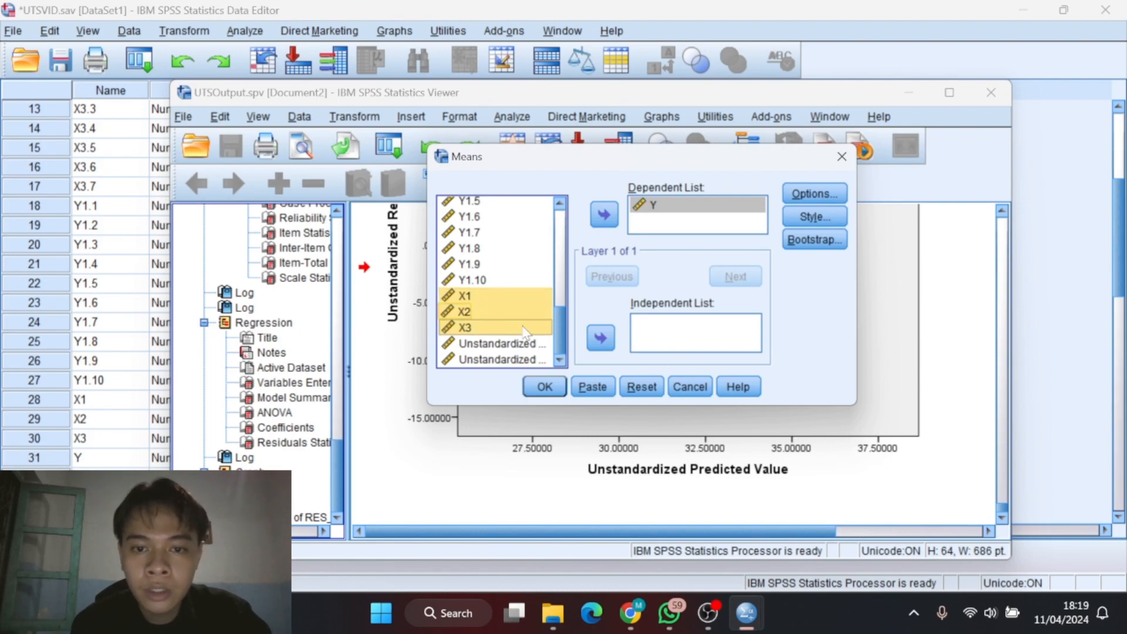
left_click(602, 337)
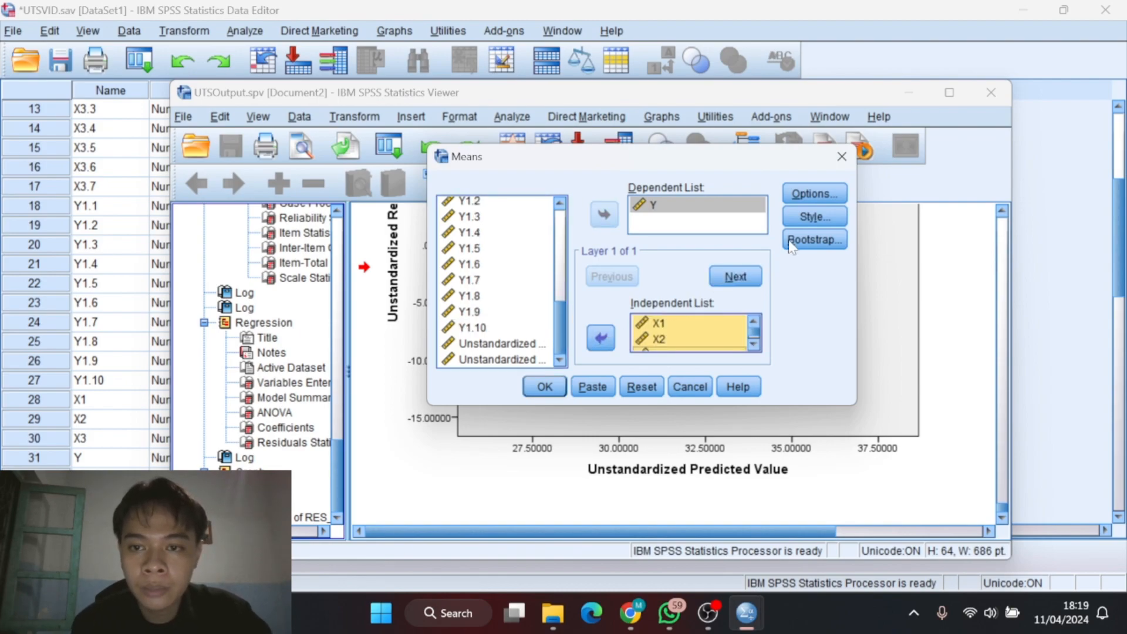
Enable the test for linearity in the Means options and run the analysis.
left_click(808, 197)
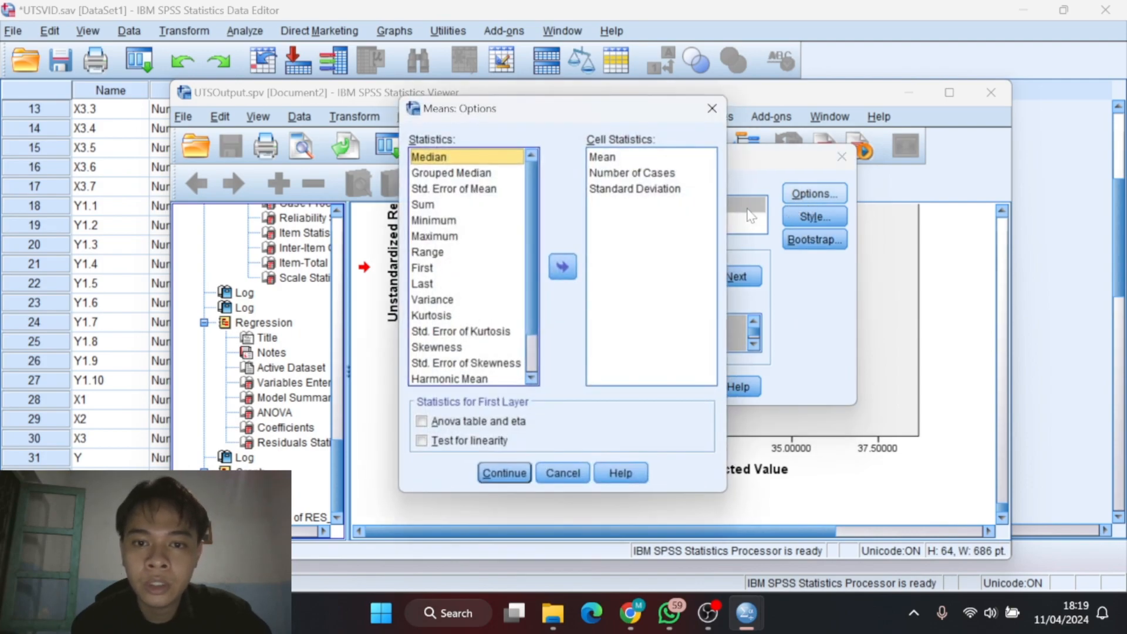
scroll(527, 247, "down", 1)
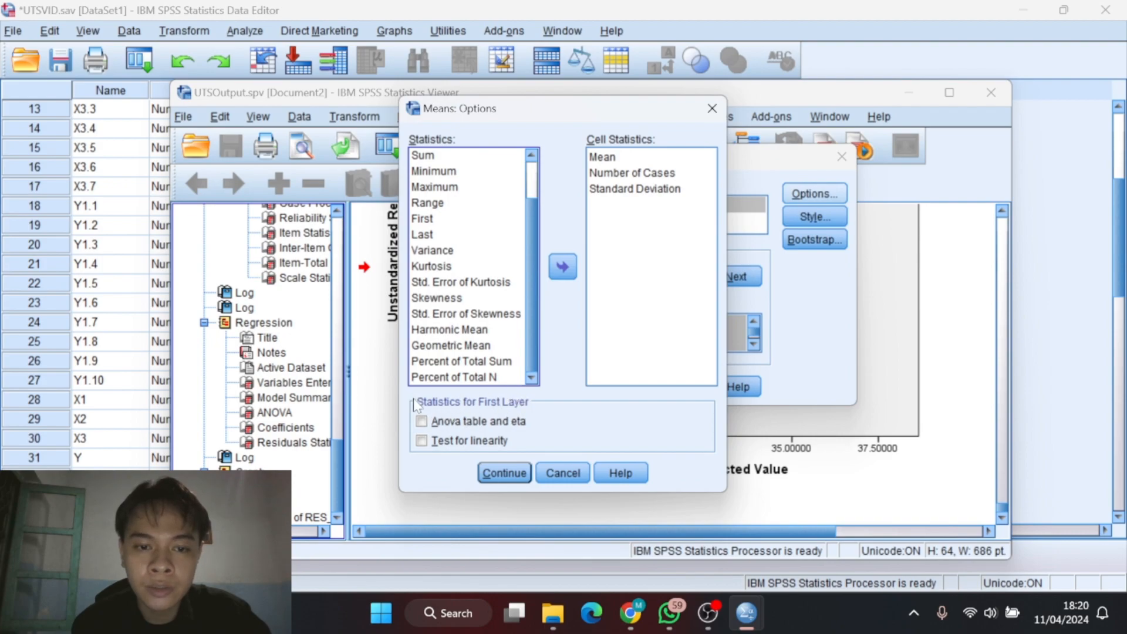
left_click(422, 442)
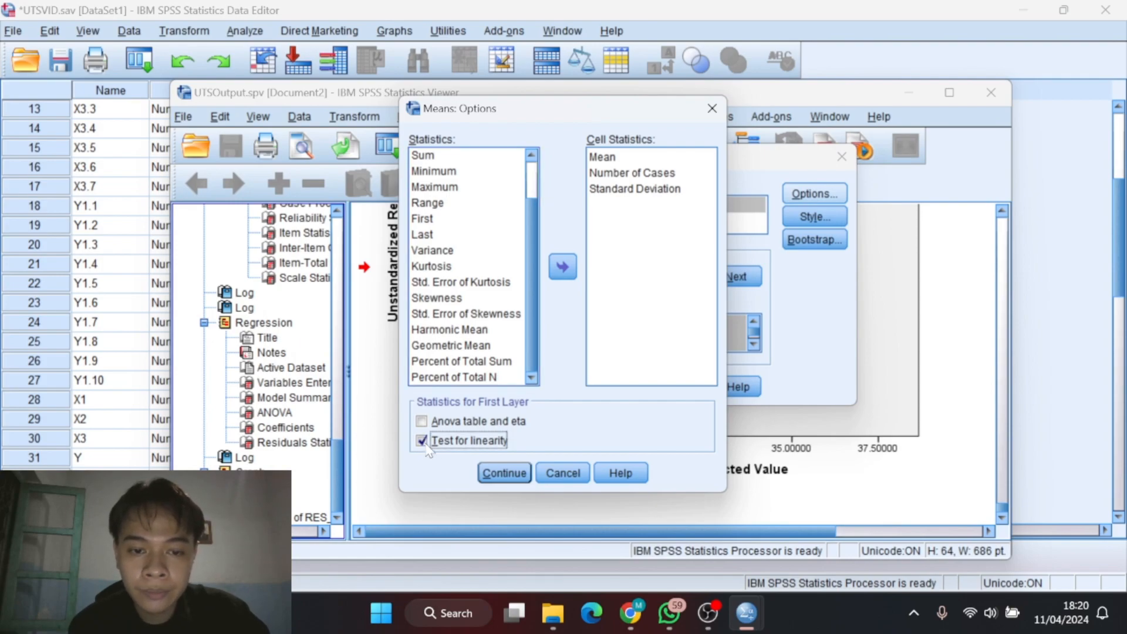
left_click(506, 473)
left_click(548, 392)
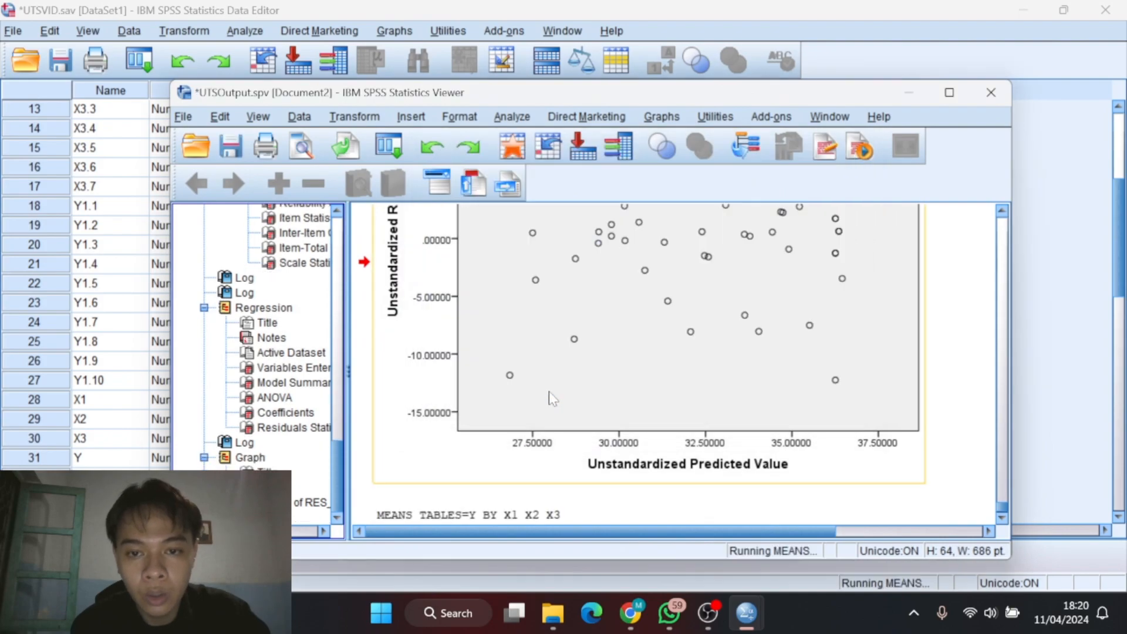
Look through the Means output, covering the Case Processing Summary and the Y * X1 report and ANOVA table.
scroll(550, 399, "up", 15)
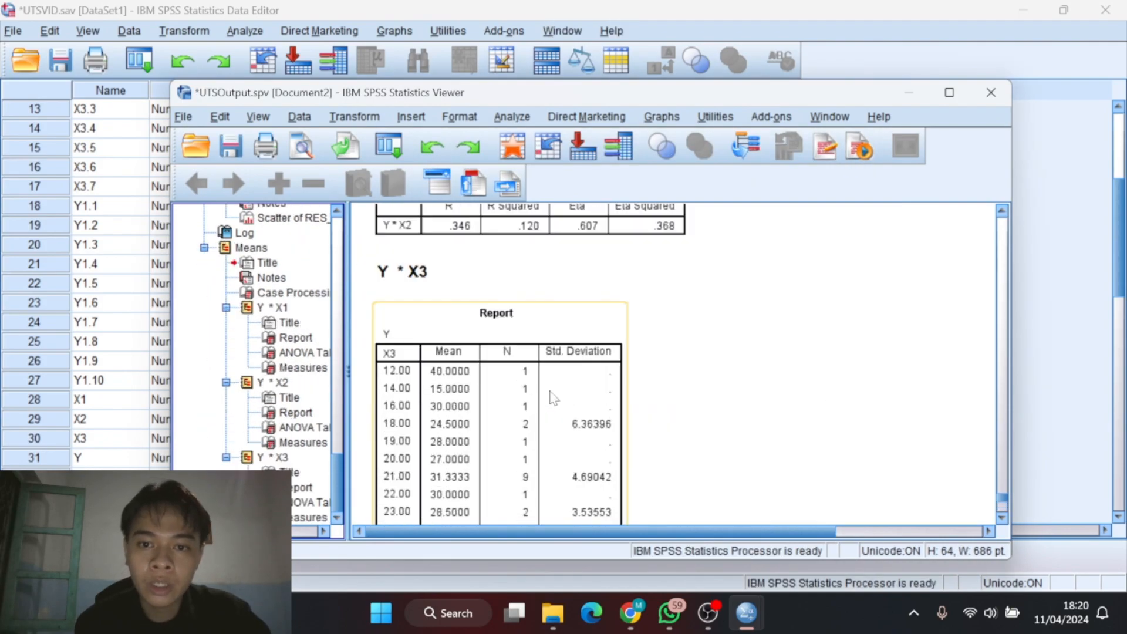
scroll(552, 397, "up", 5)
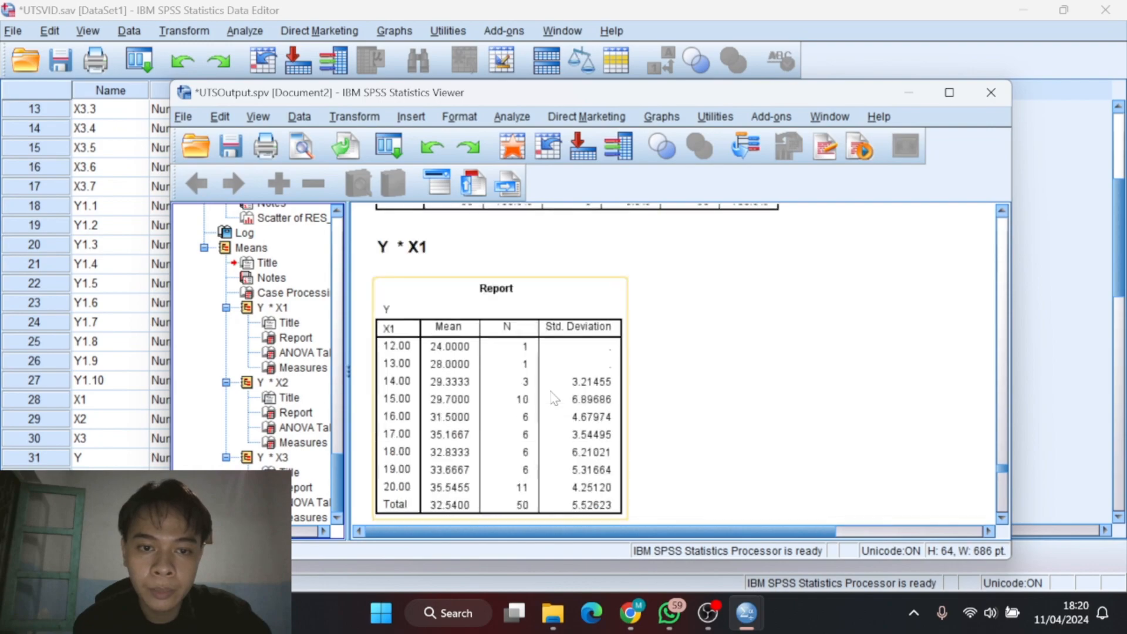
scroll(554, 399, "up", 3)
scroll(528, 414, "down", 3)
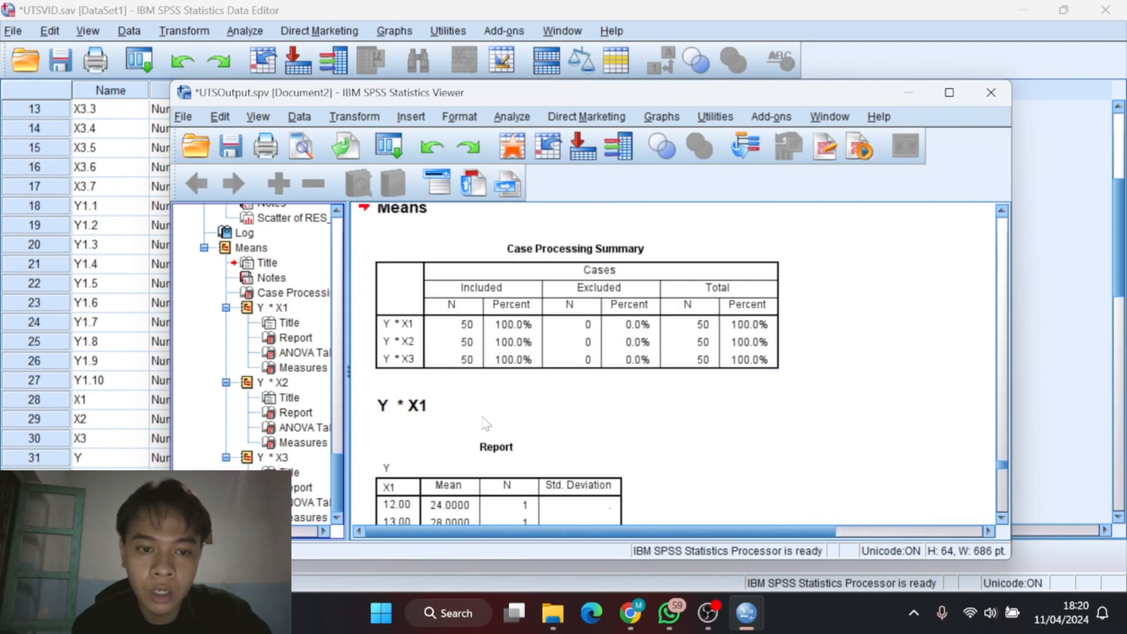
scroll(411, 411, "down", 3)
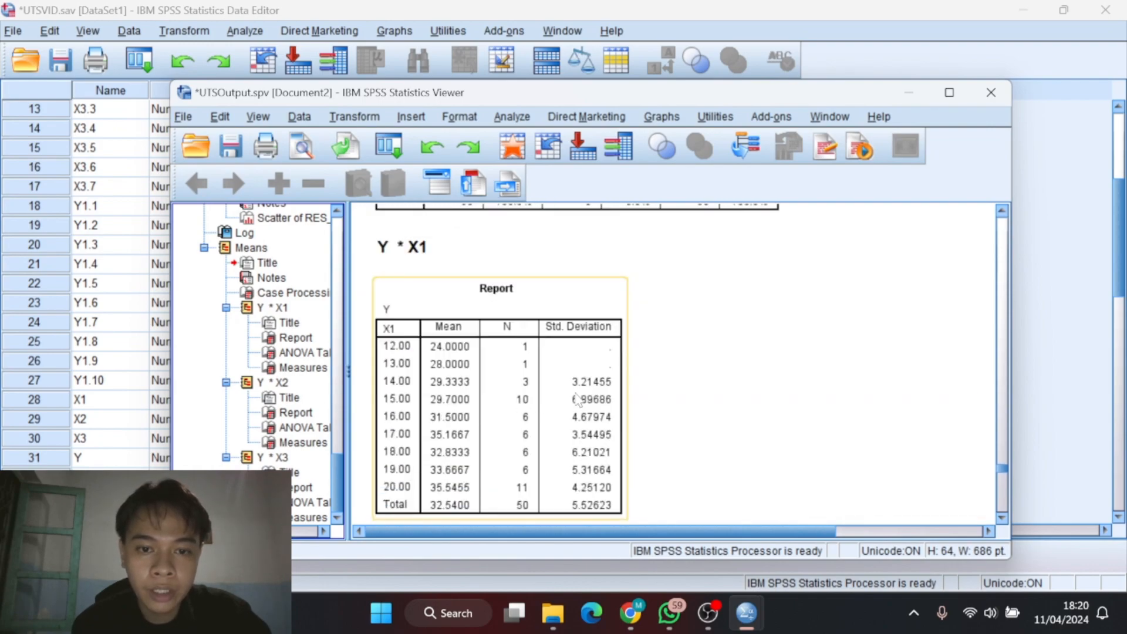
scroll(587, 394, "down", 10)
scroll(498, 431, "down", 6)
scroll(477, 433, "up", 12)
scroll(477, 433, "down", 3)
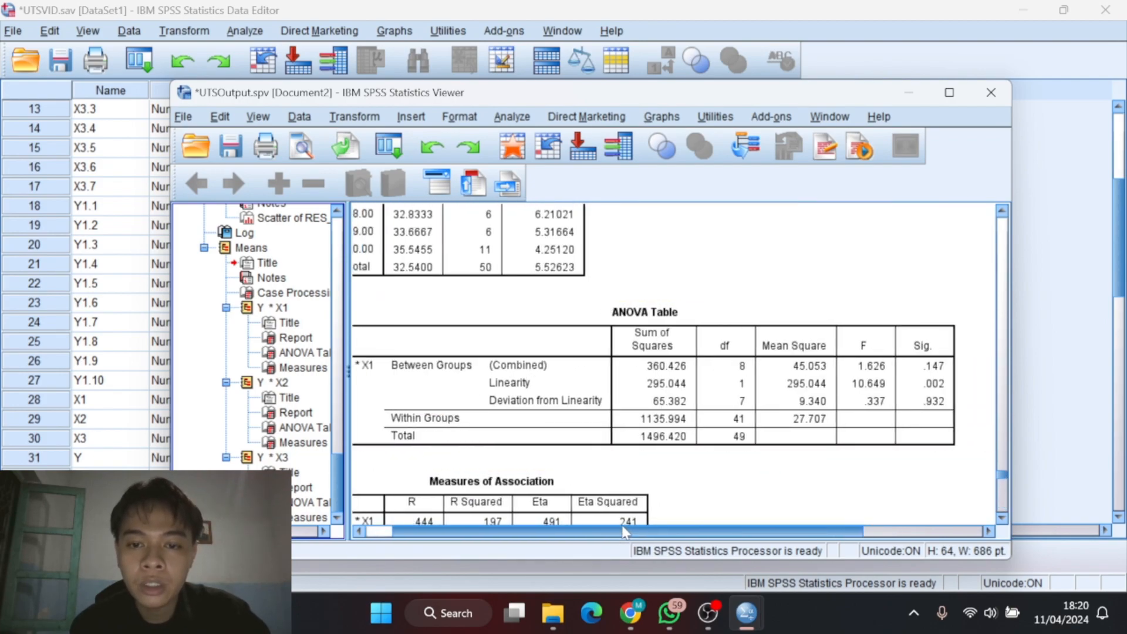
Examine the Linearity and Deviation from Linearity significance values in the Y * X1 ANOVA table, and move on to the Y * X3 report.
left_click_drag(595, 531, 646, 530)
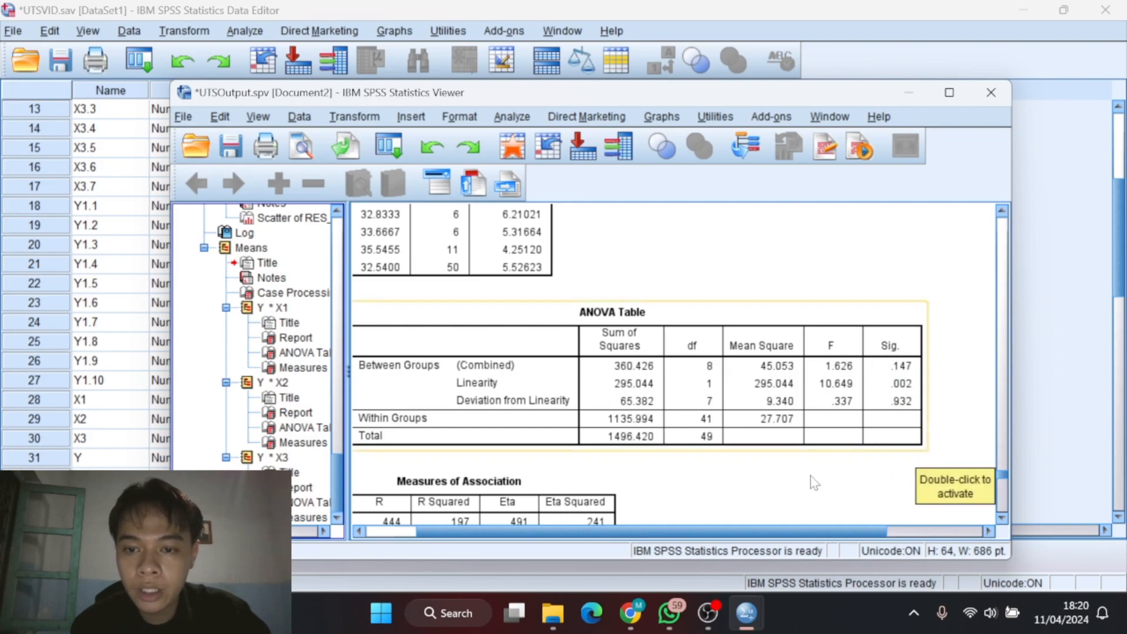
scroll(834, 468, "right", 2)
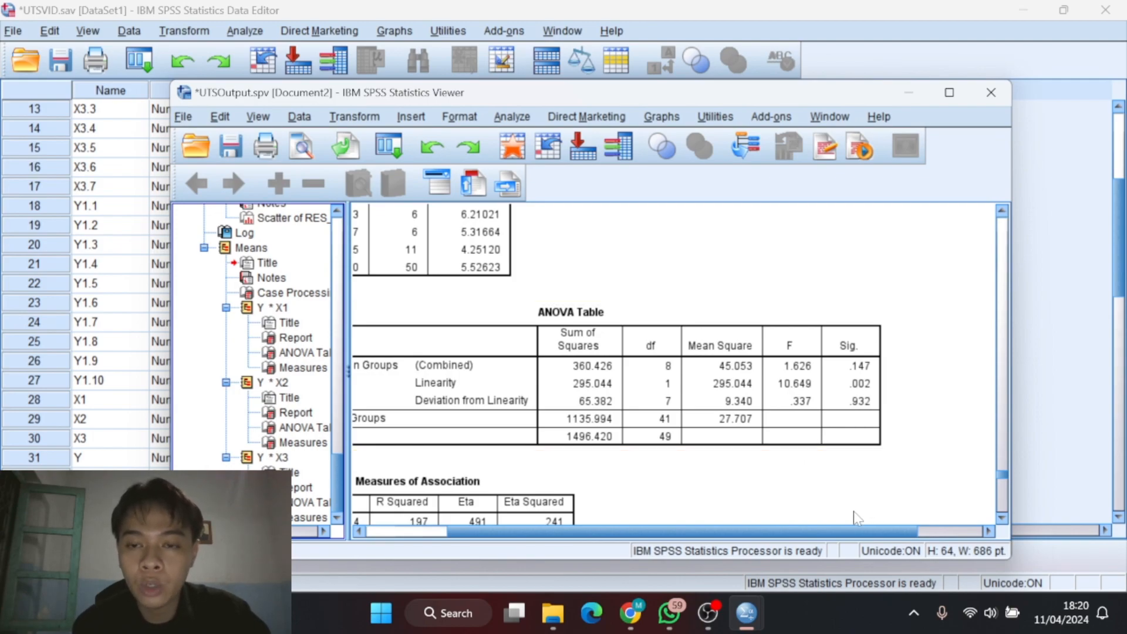
left_click_drag(854, 531, 832, 532)
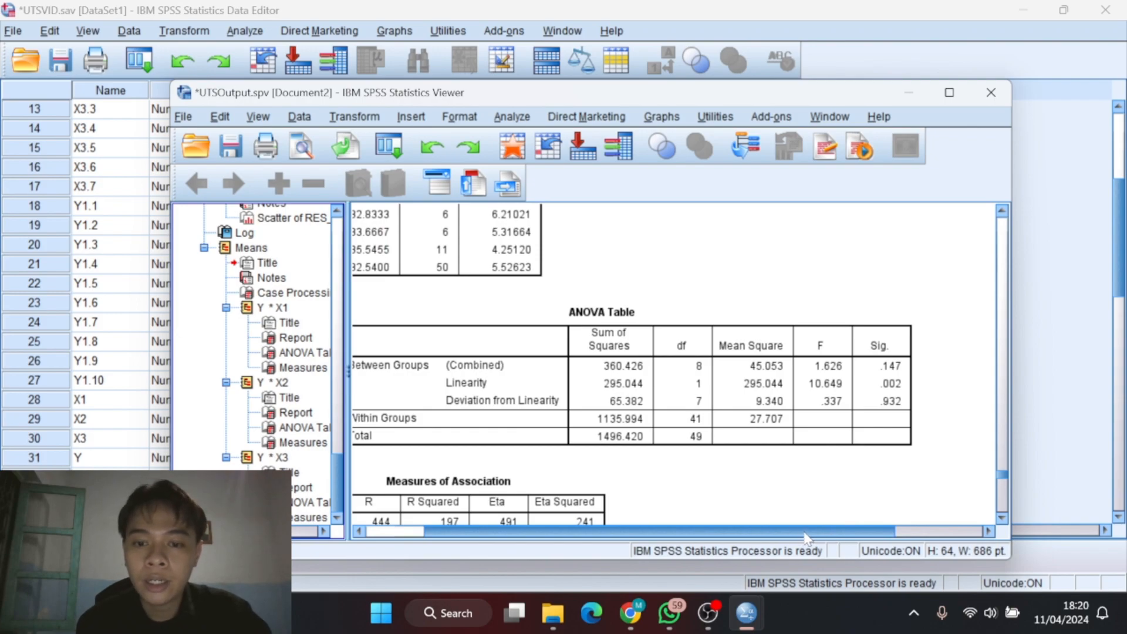
left_click_drag(807, 532, 704, 533)
scroll(669, 438, "up", 5)
scroll(669, 438, "down", 5)
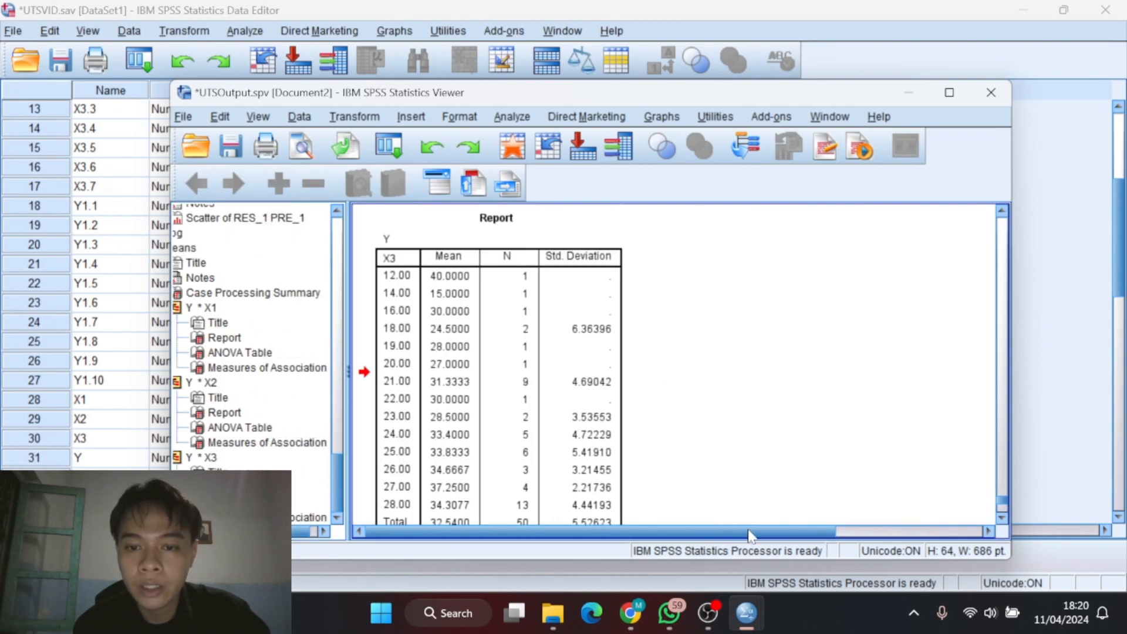
Examine the Linearity and Deviation from Linearity significance values in the ANOVA tables for Y * X1 and Y * X2.
scroll(791, 382, "down", 10)
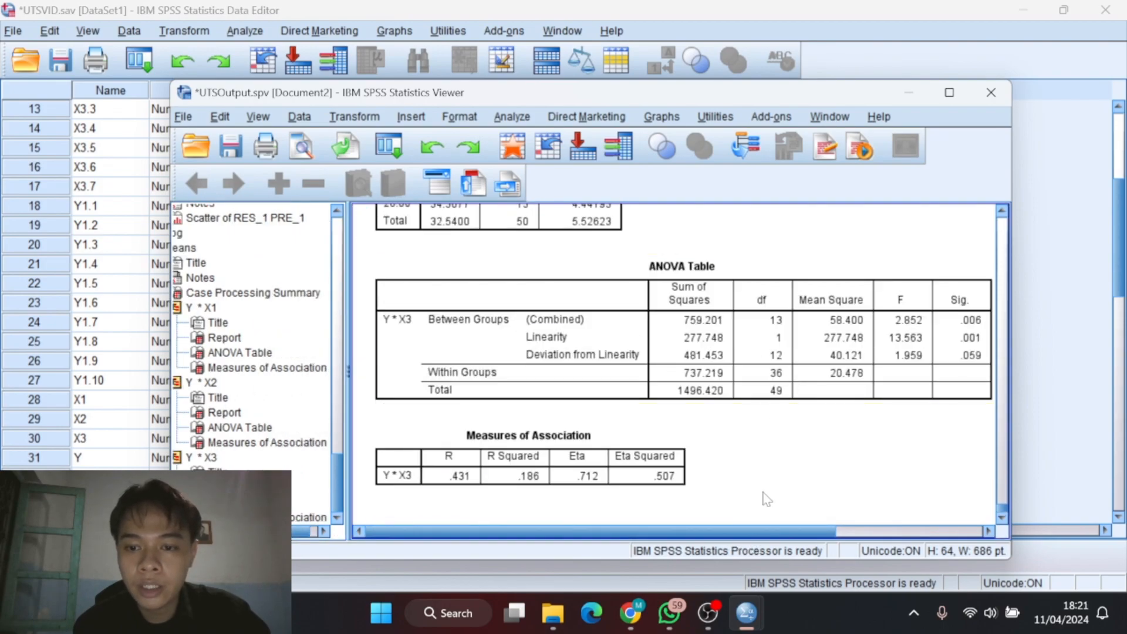
scroll(781, 394, "up", 15)
scroll(769, 403, "up", 2)
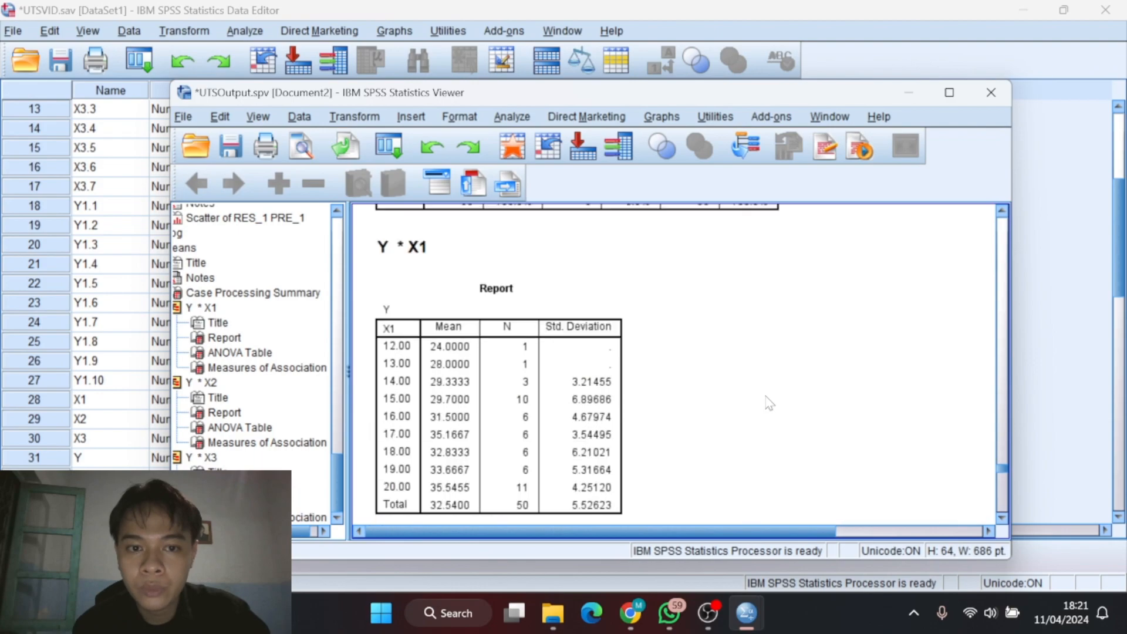
scroll(769, 403, "down", 5)
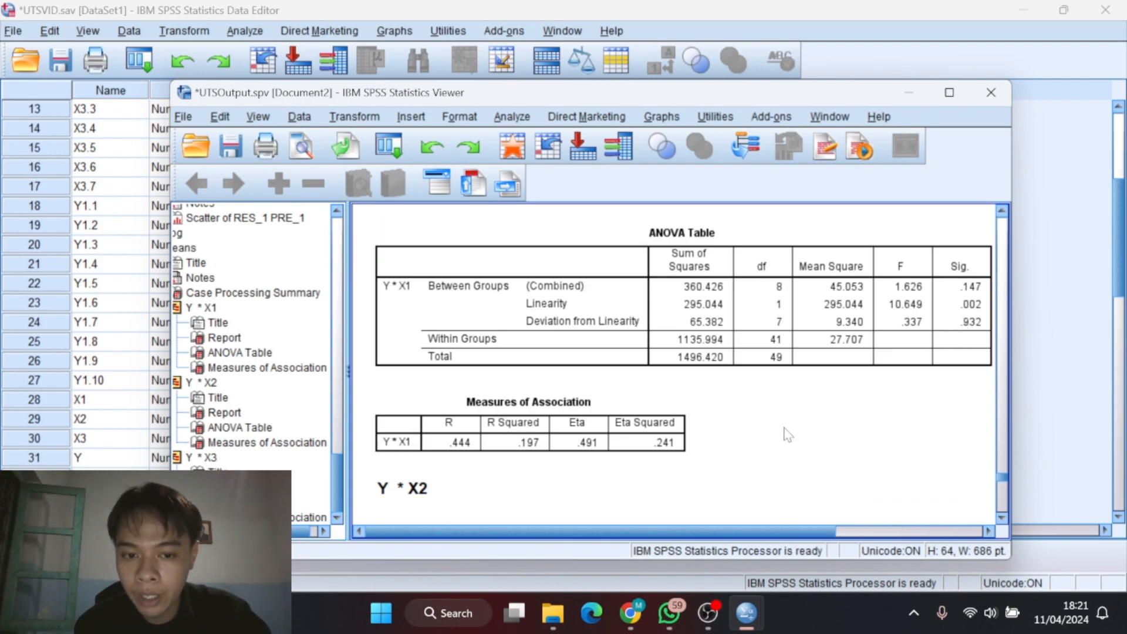
scroll(597, 435, "down", 5)
scroll(597, 435, "down", 5)
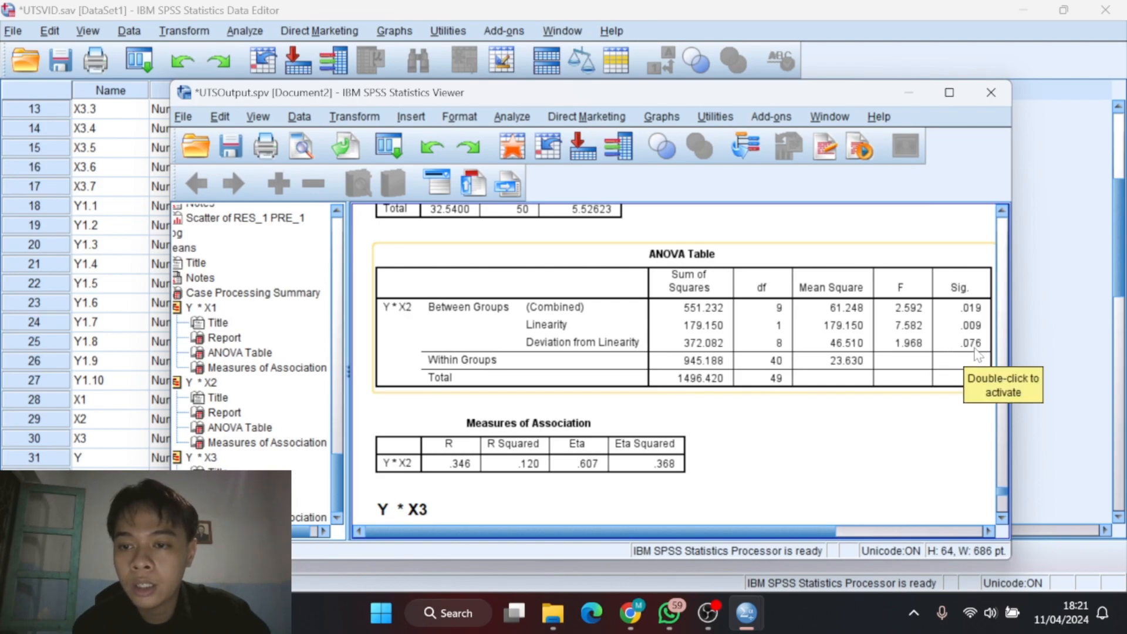
Examine the Linearity and Deviation from Linearity significance values in the Y * X3 ANOVA table.
scroll(758, 380, "down", 3)
scroll(757, 380, "down", 5)
scroll(758, 381, "up", 3)
scroll(760, 380, "down", 5)
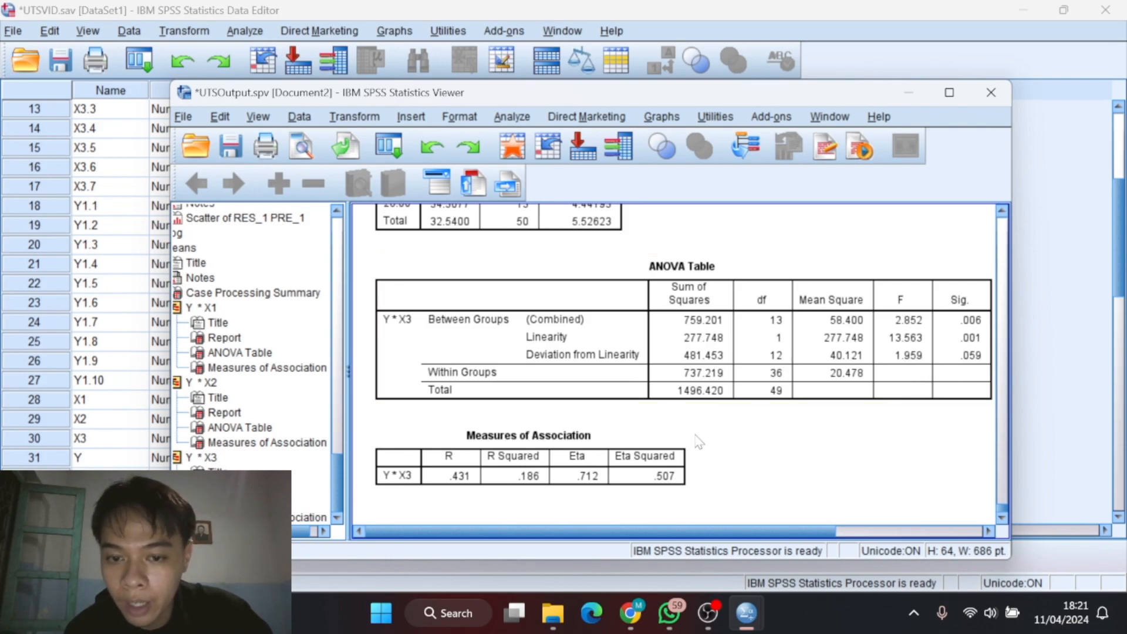
scroll(675, 470, "right", 2)
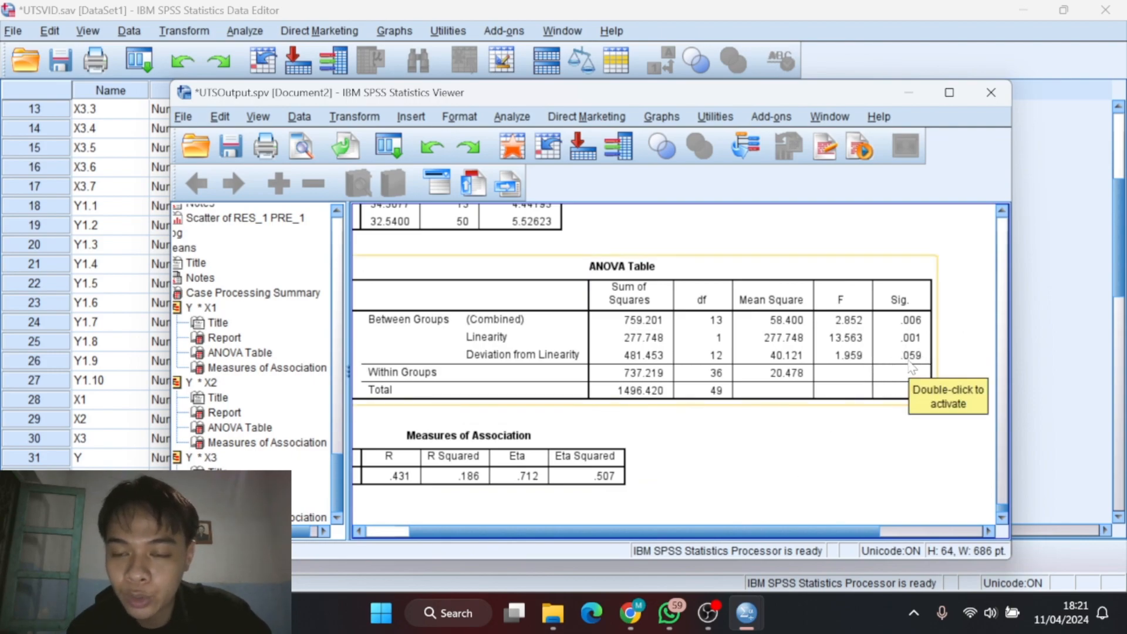
left_click_drag(775, 531, 717, 534)
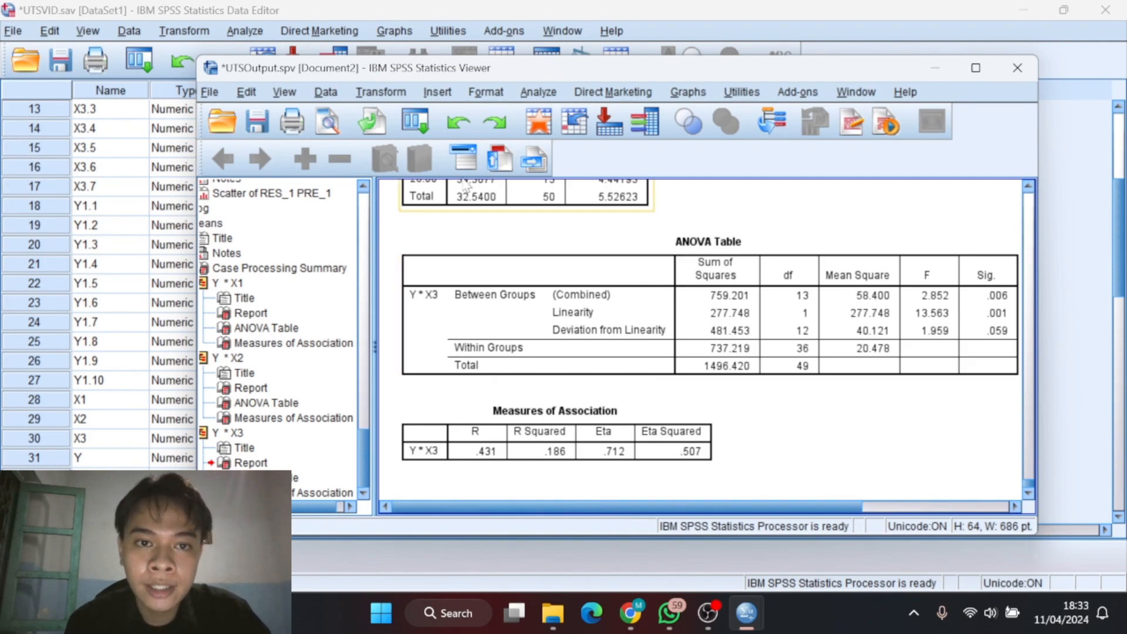
In the linear regression of Y on X1, X2 and X3, set up a scatterplot with *ZRESID on Y and *ZPRED on X.
left_click(534, 92)
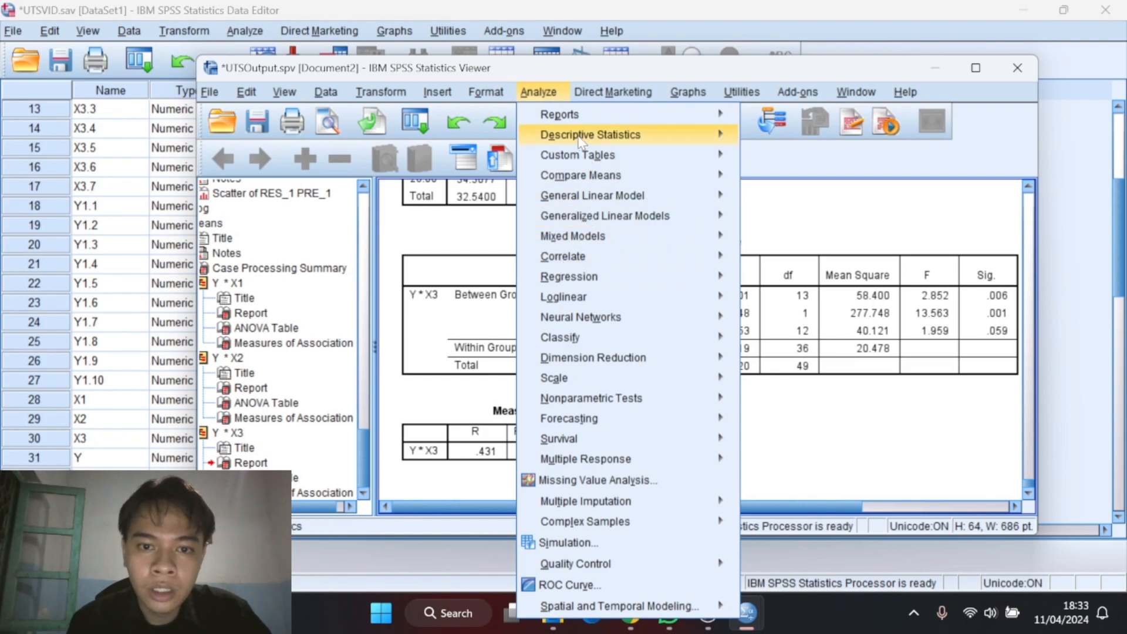
mouse_move(577, 276)
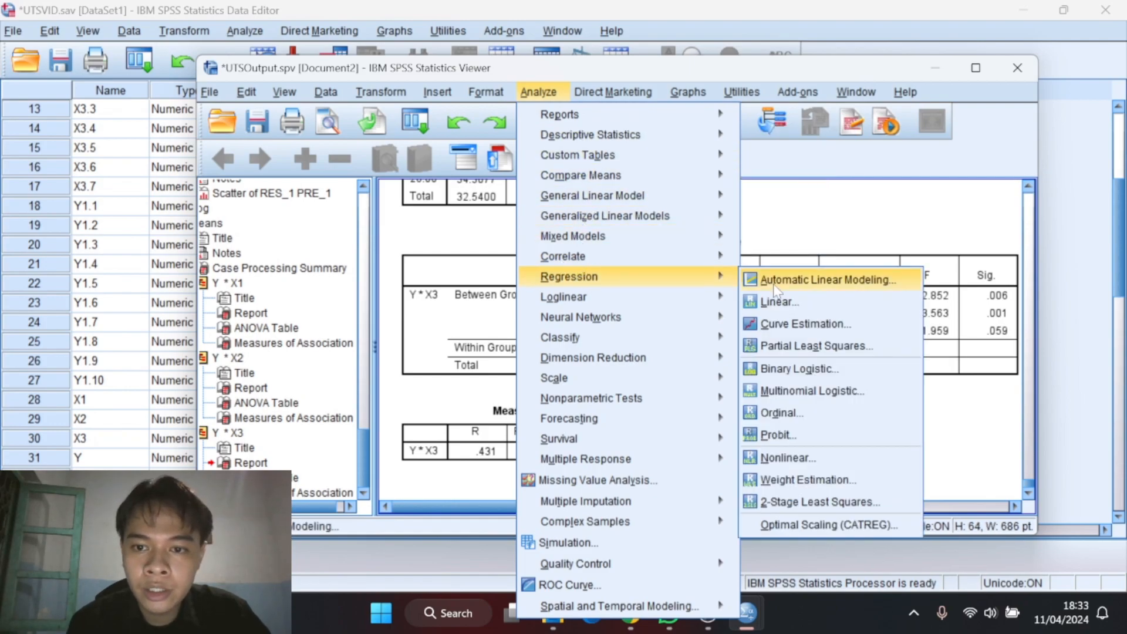
left_click(778, 302)
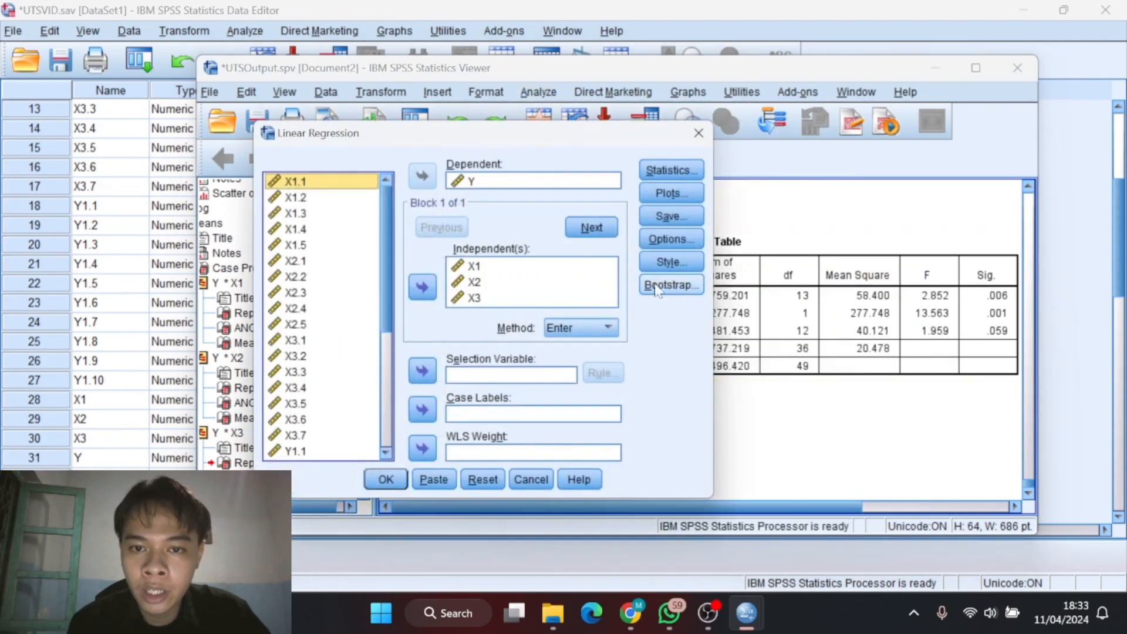
left_click(668, 194)
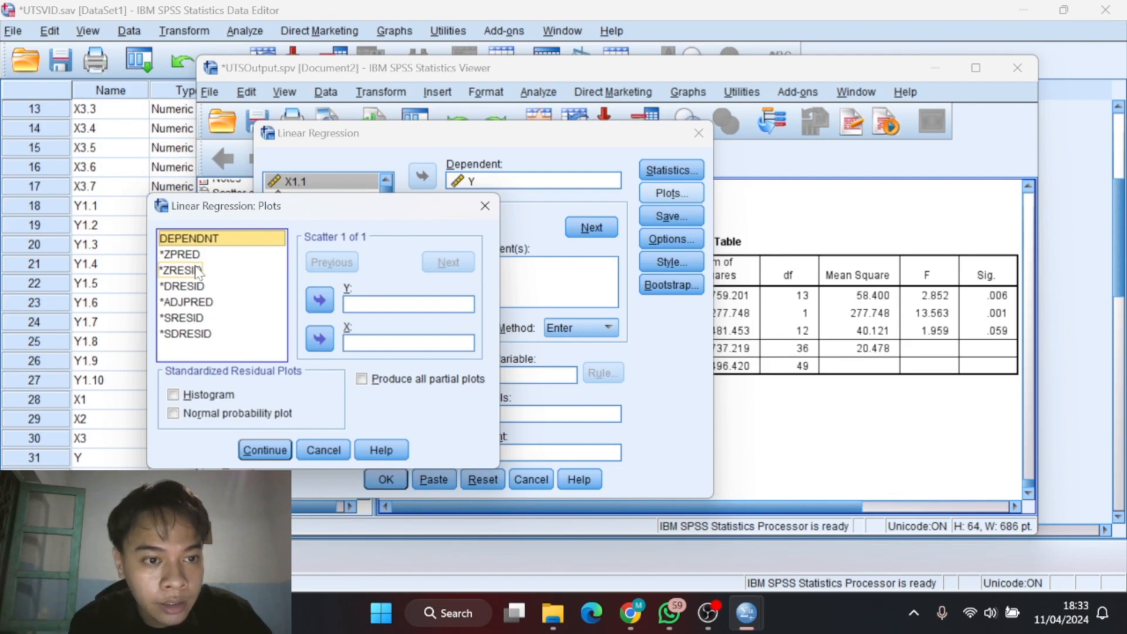
left_click(196, 271)
left_click(324, 301)
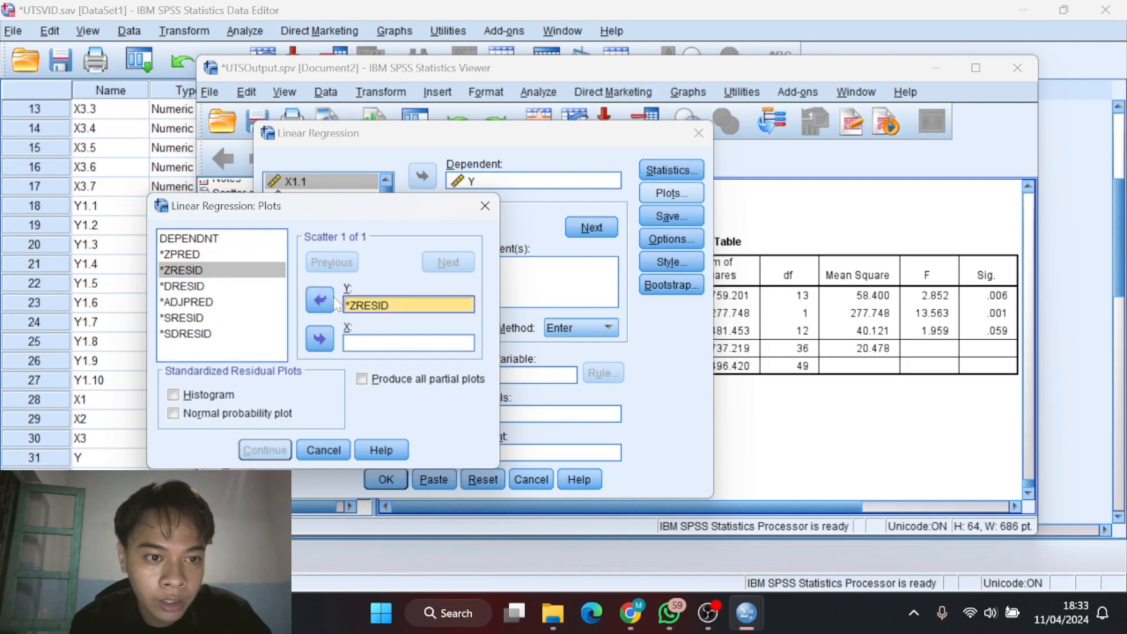
left_click(198, 256)
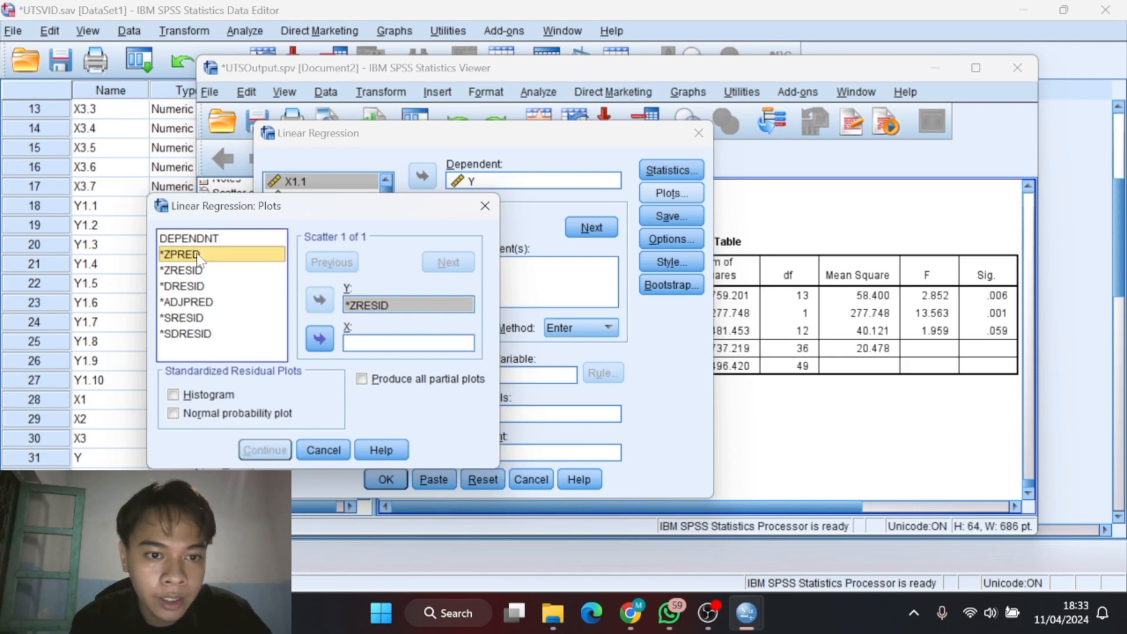
left_click(319, 339)
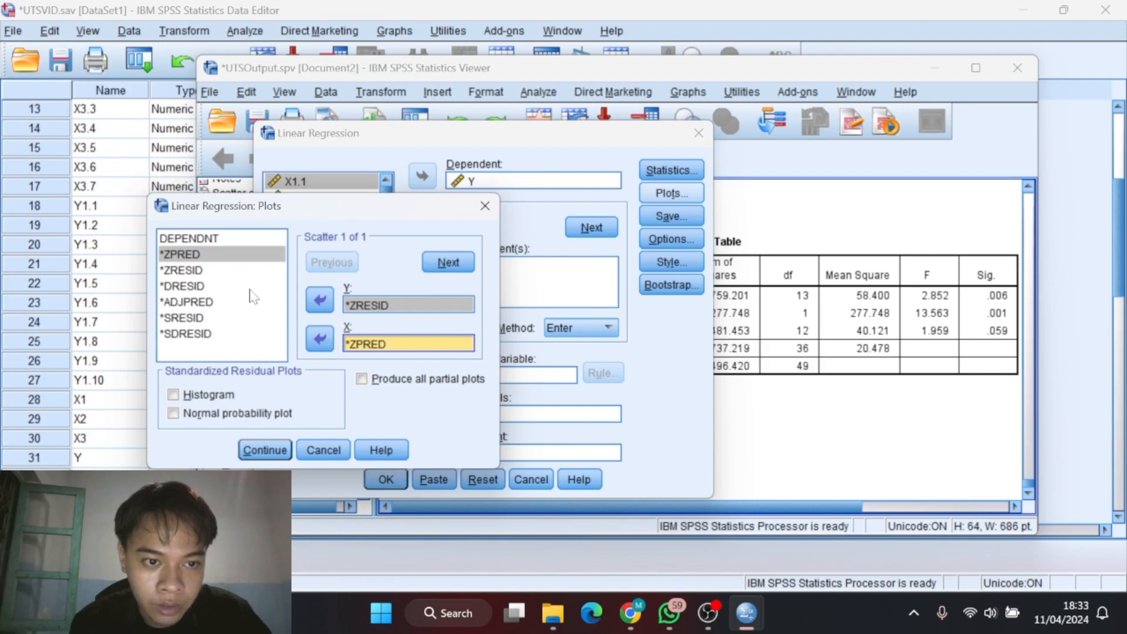
left_click(183, 271)
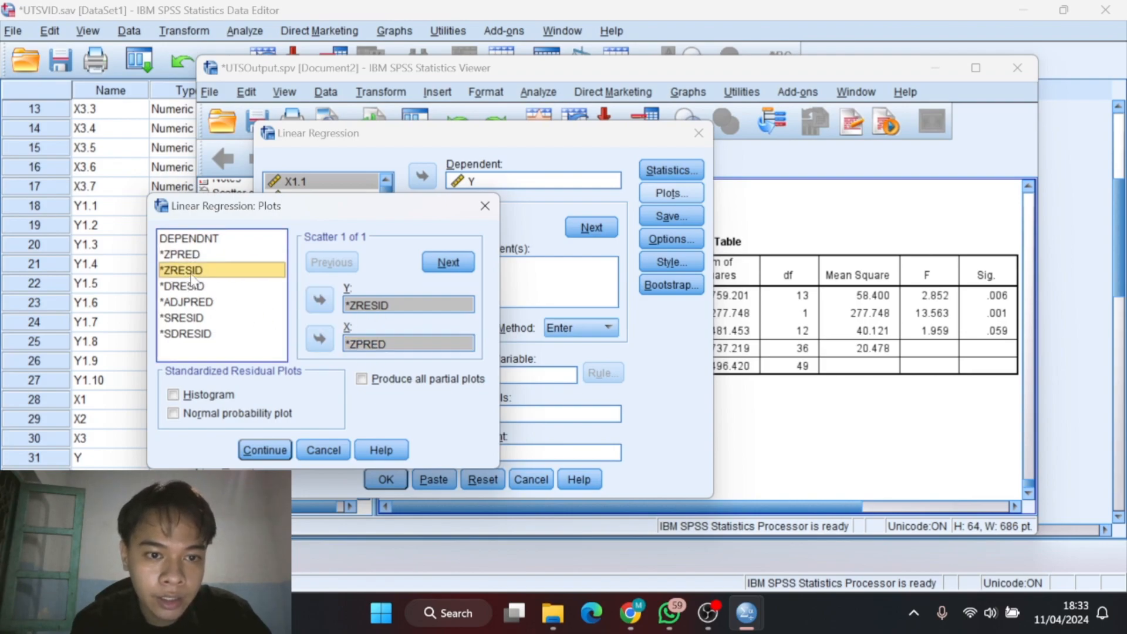
left_click(196, 256)
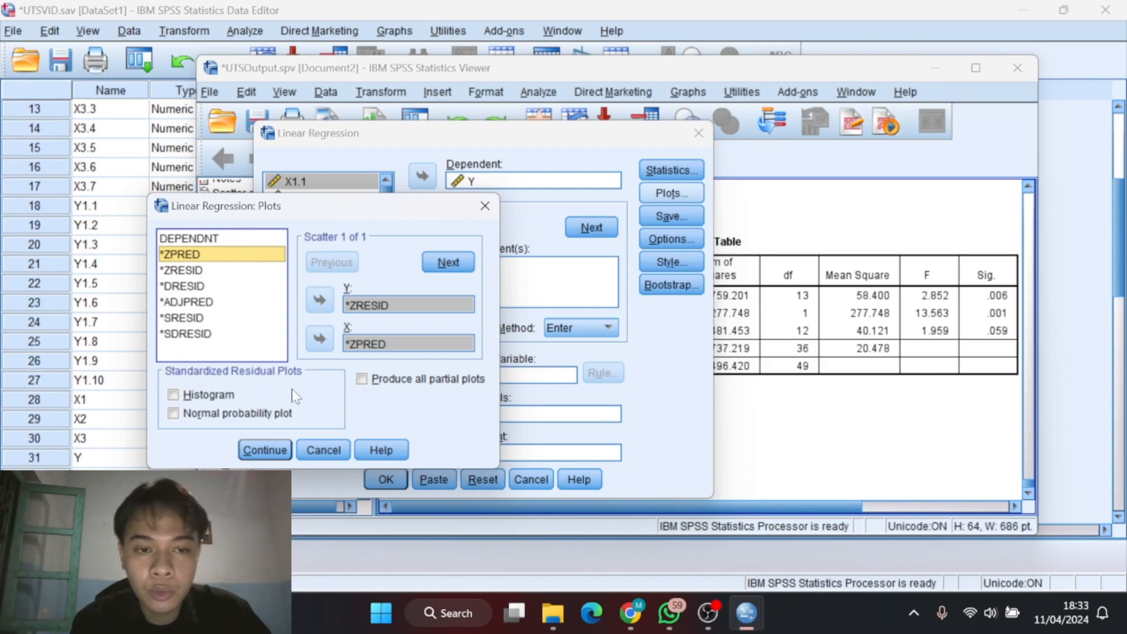
Enable the histogram and normal probability plot of the standardized residuals and run the linear regression.
left_click(176, 395)
left_click(176, 414)
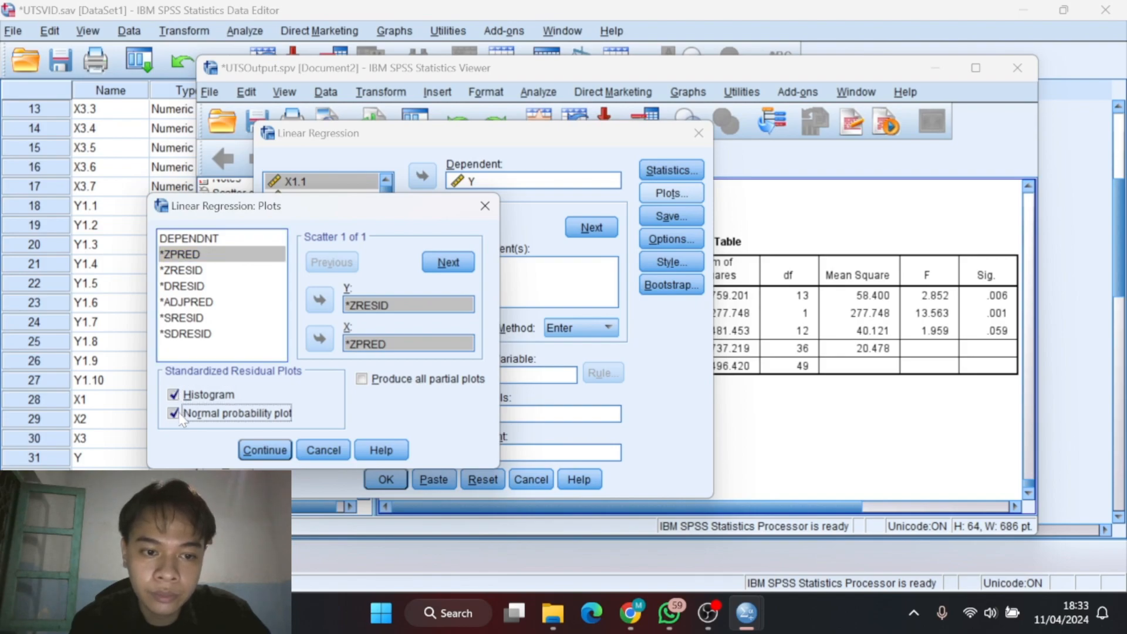
left_click_drag(307, 215, 376, 178)
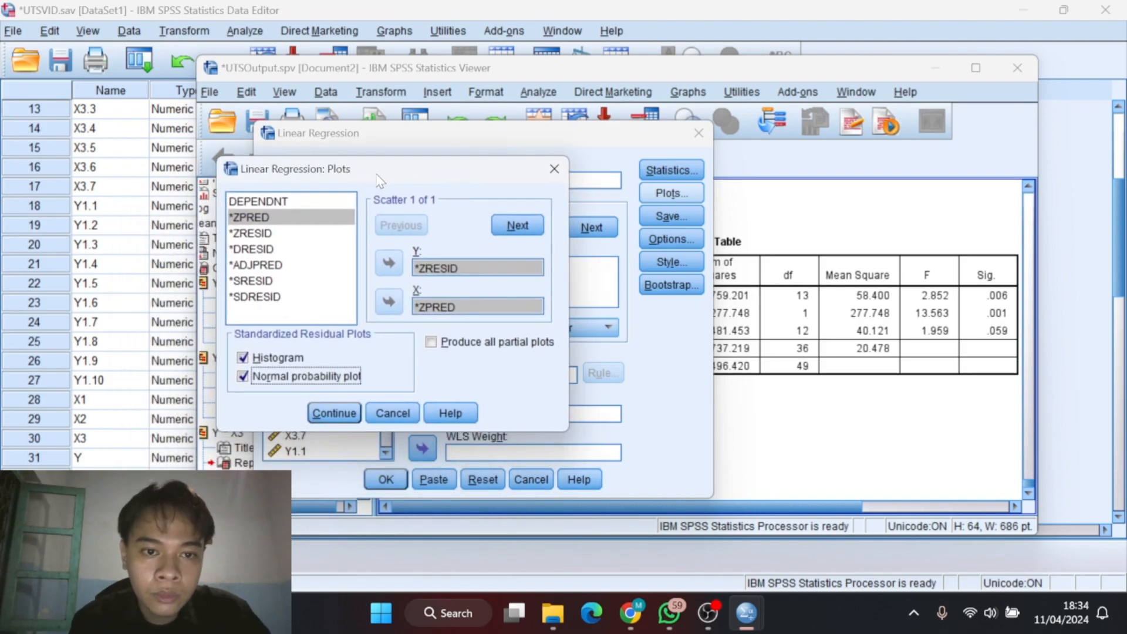
left_click(333, 413)
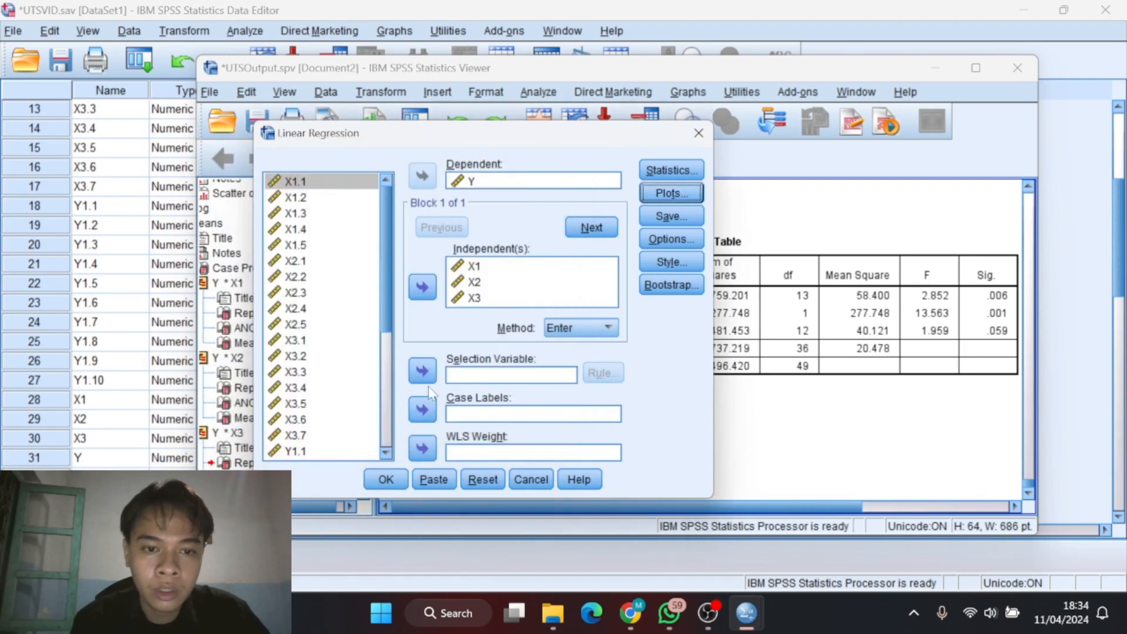
left_click(400, 483)
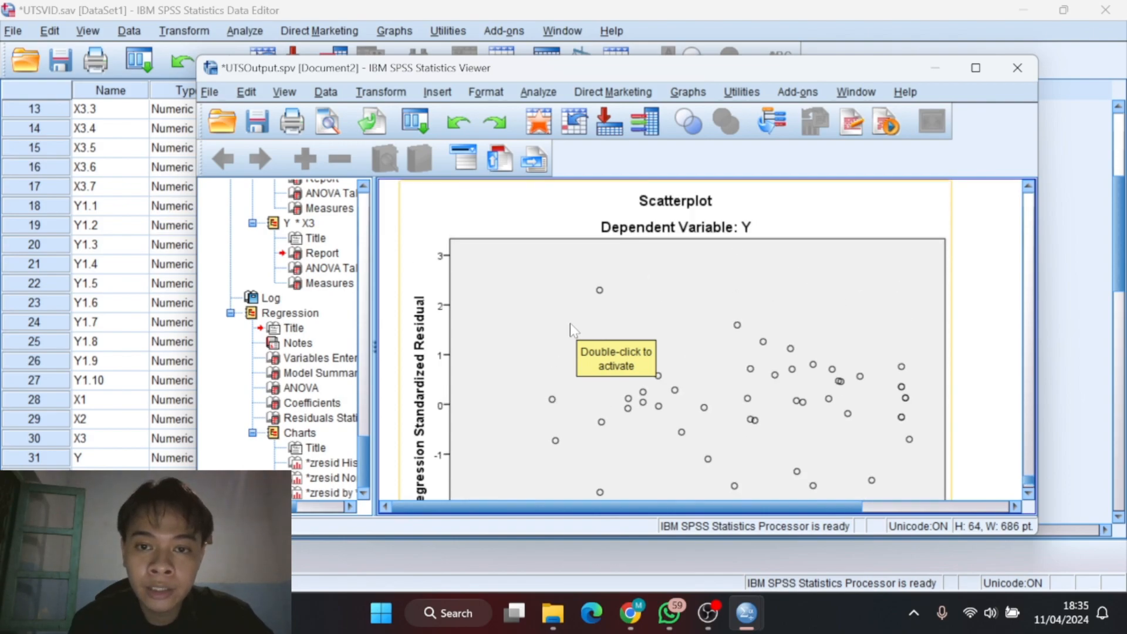
Examine how the points are spread around zero in the scatterplot of standardized residuals for dependent variable Y.
scroll(653, 306, "up", 3)
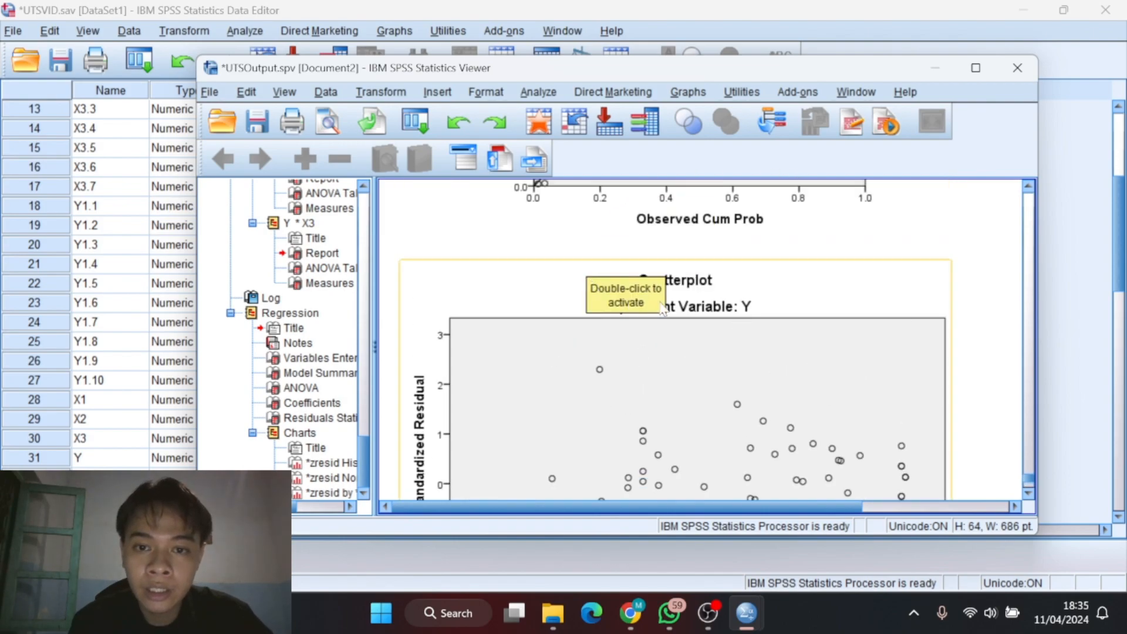
scroll(654, 304, "down", 3)
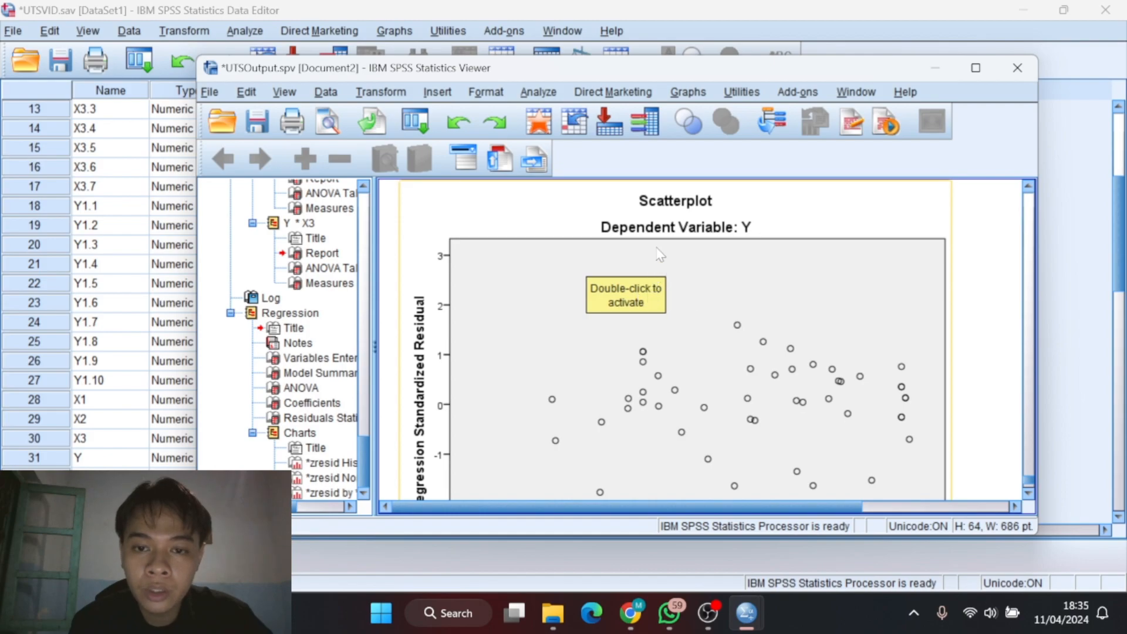
scroll(660, 254, "down", 3)
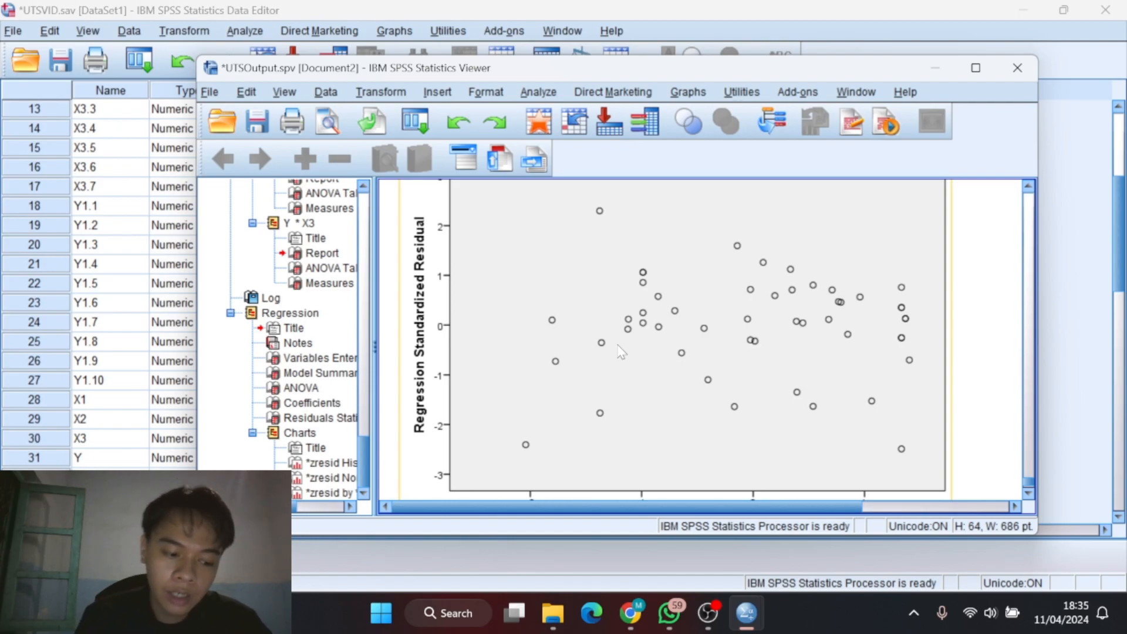
scroll(620, 352, "up", 3)
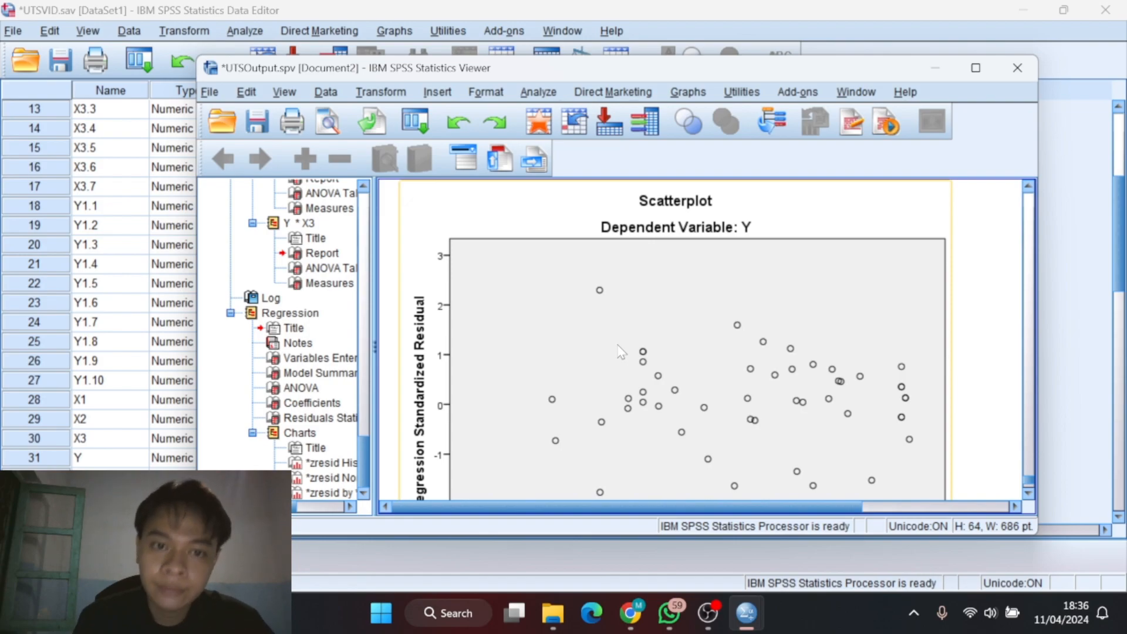
Look through the regression charts and examine how closely the Normal P-P Plot points follow the diagonal line.
scroll(620, 351, "up", 10)
scroll(657, 395, "down", 8)
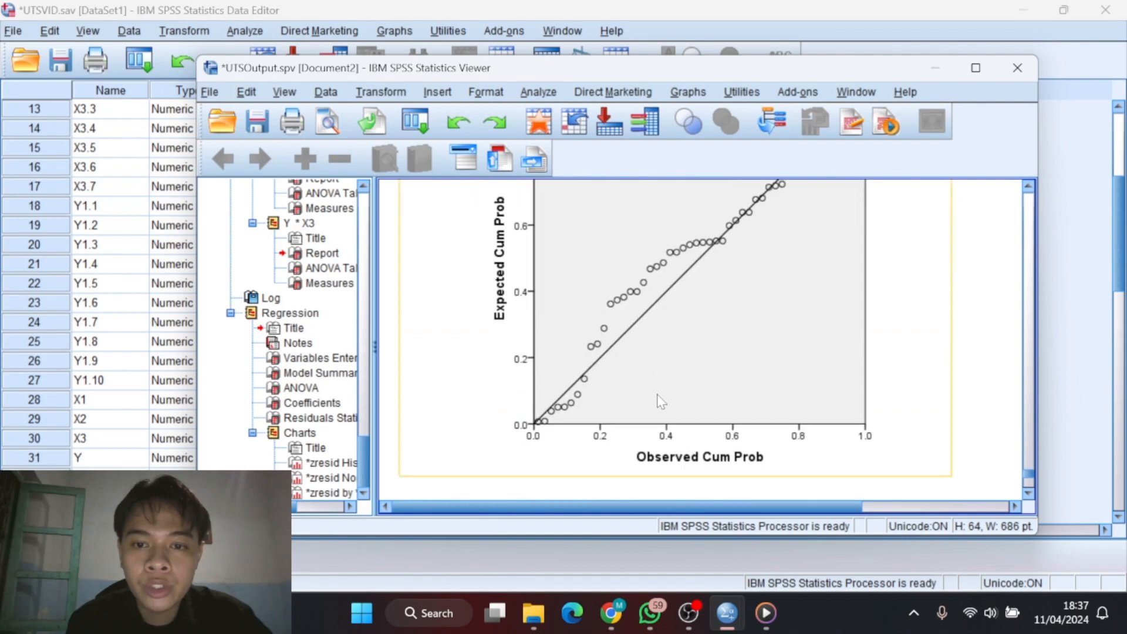
scroll(660, 401, "up", 5)
scroll(660, 402, "down", 1)
scroll(660, 401, "up", 1)
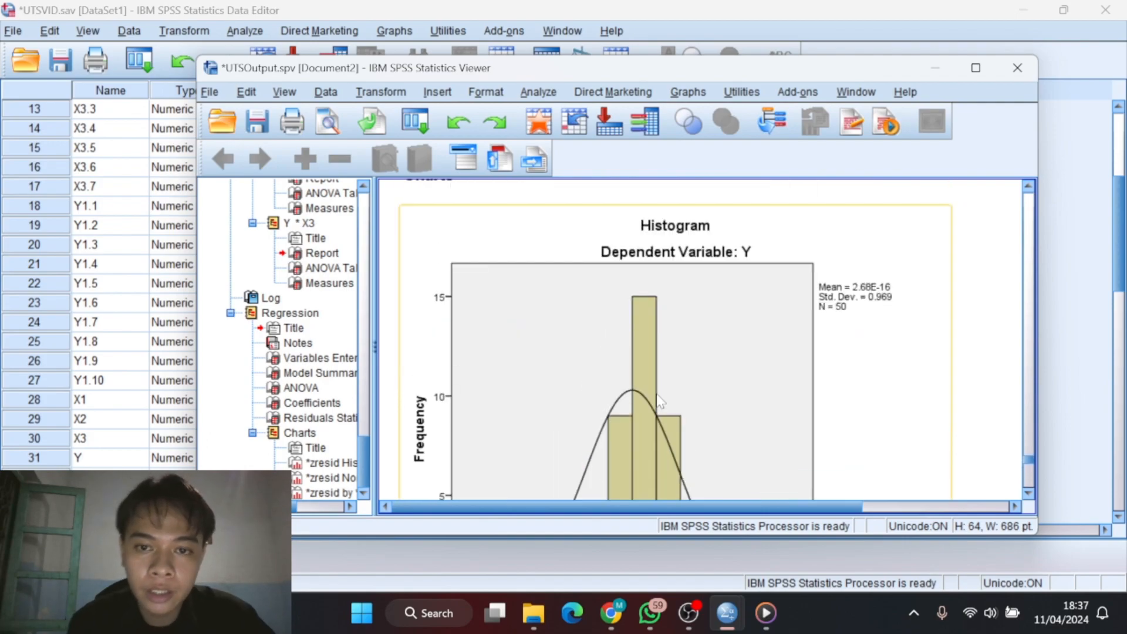
scroll(660, 402, "down", 5)
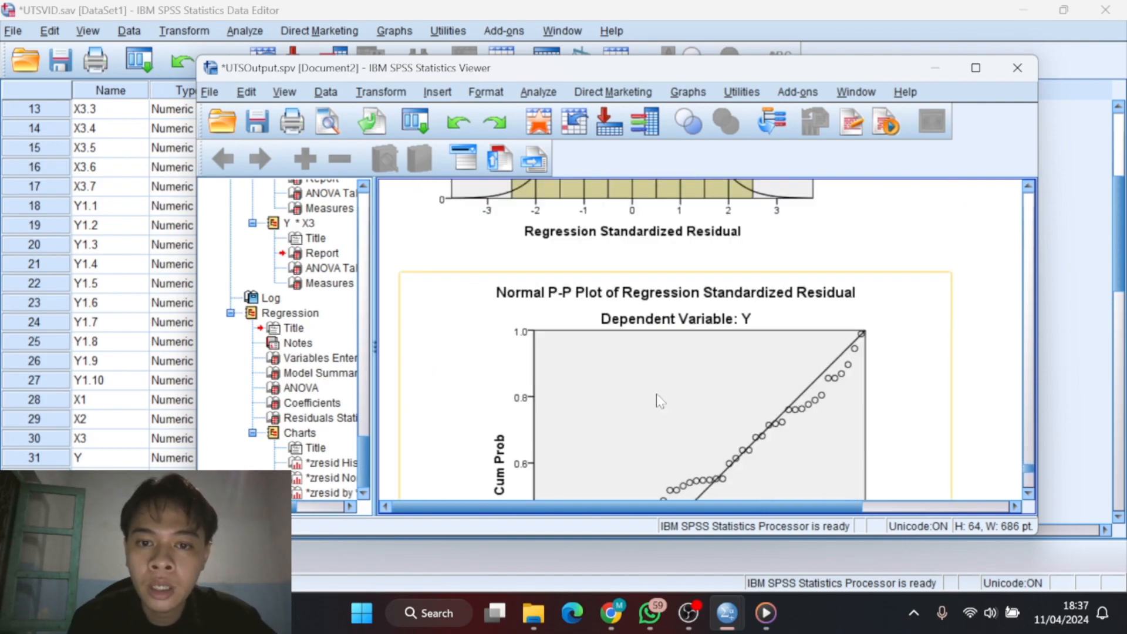
scroll(660, 402, "down", 3)
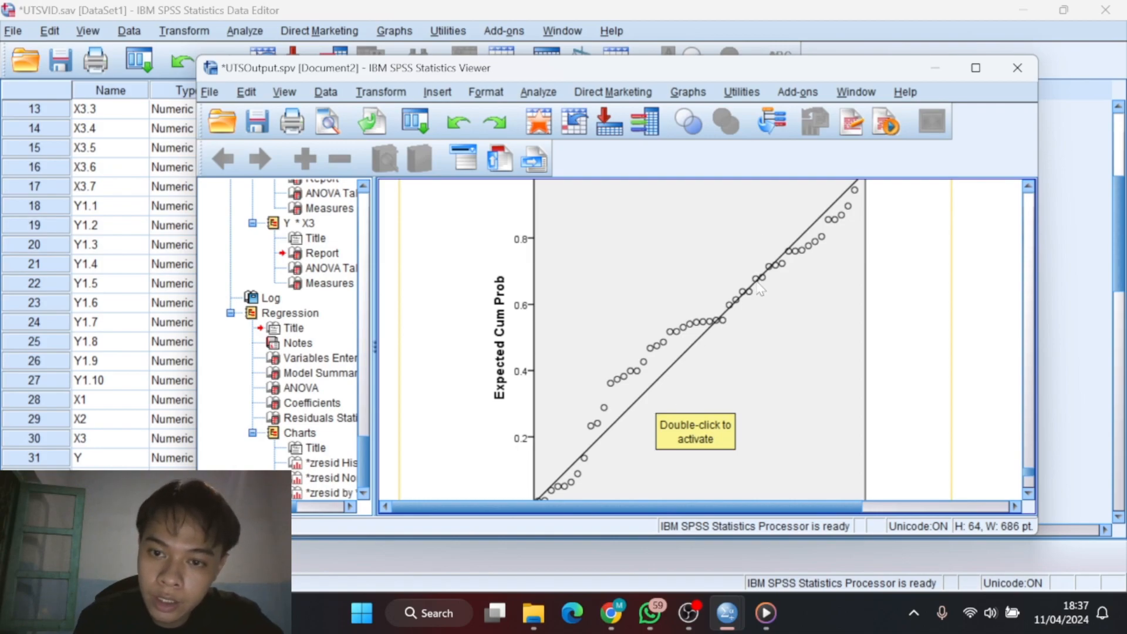
scroll(790, 267, "up", 2)
scroll(822, 246, "down", 2)
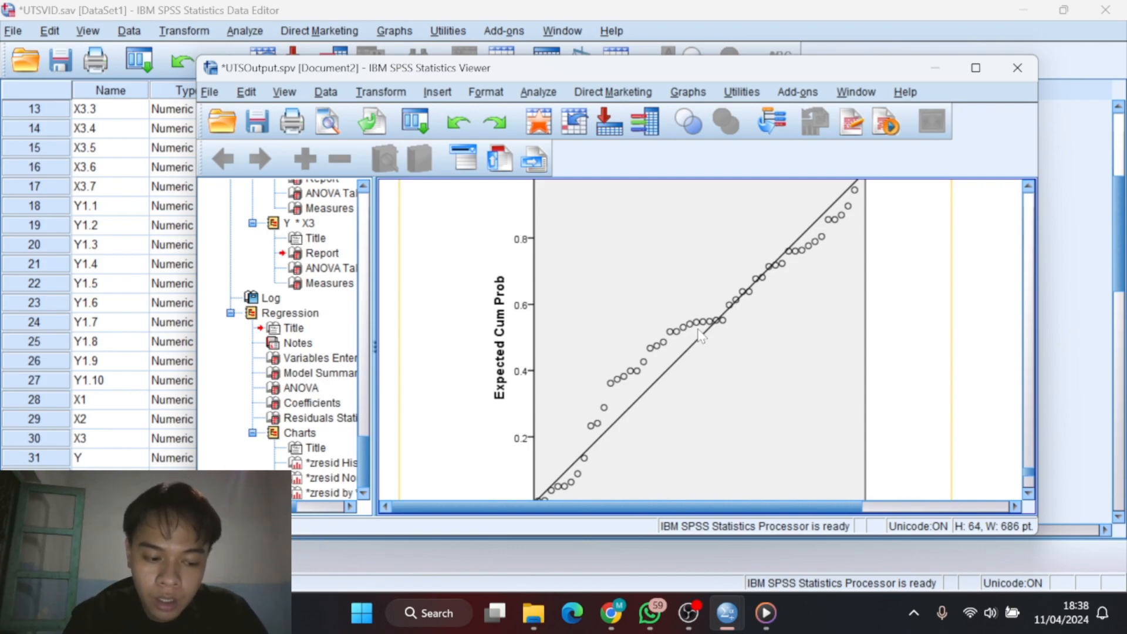
Examine the shape of the standardized residual histogram against its normal curve, after a last look at the P-P plot.
scroll(700, 335, "up", 5)
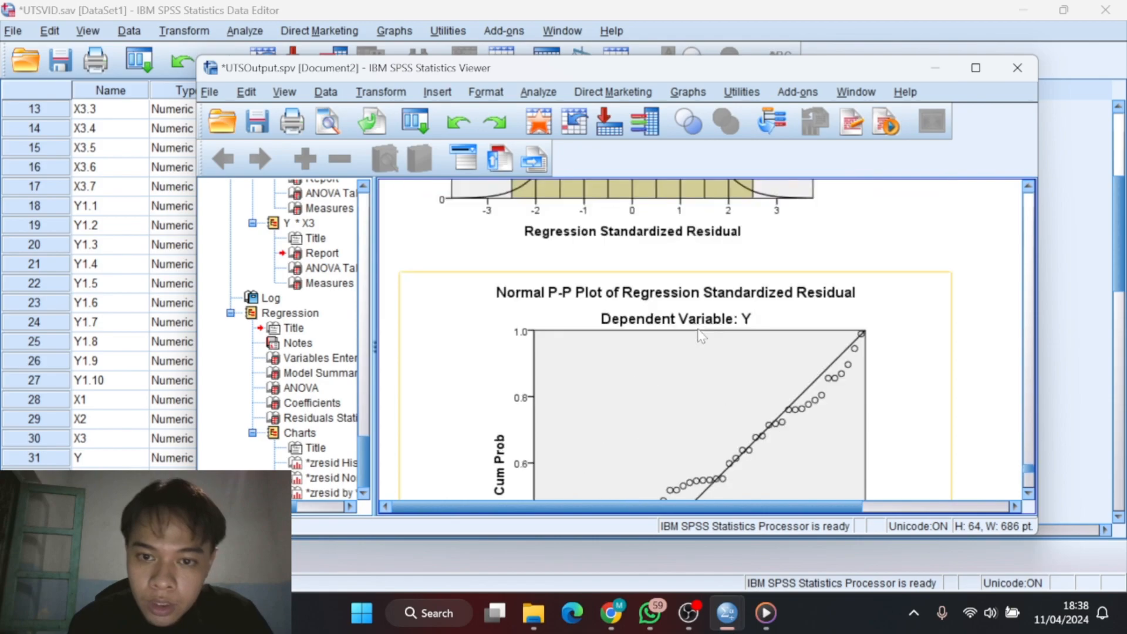
scroll(700, 335, "down", 3)
scroll(702, 333, "up", 6)
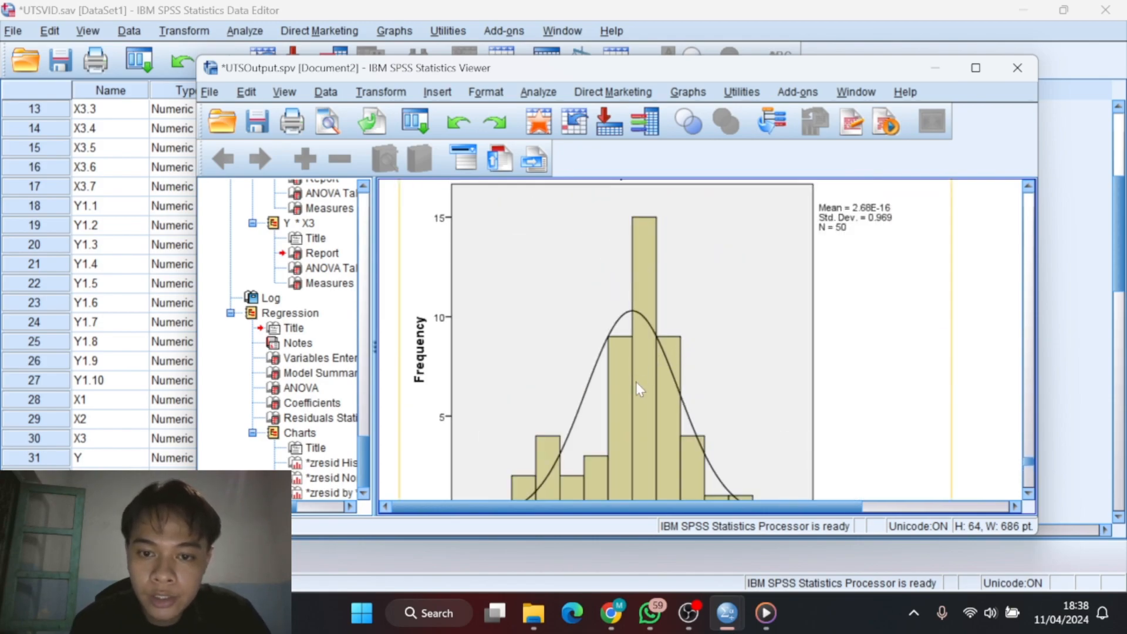
scroll(635, 383, "up", 3)
scroll(640, 326, "down", 3)
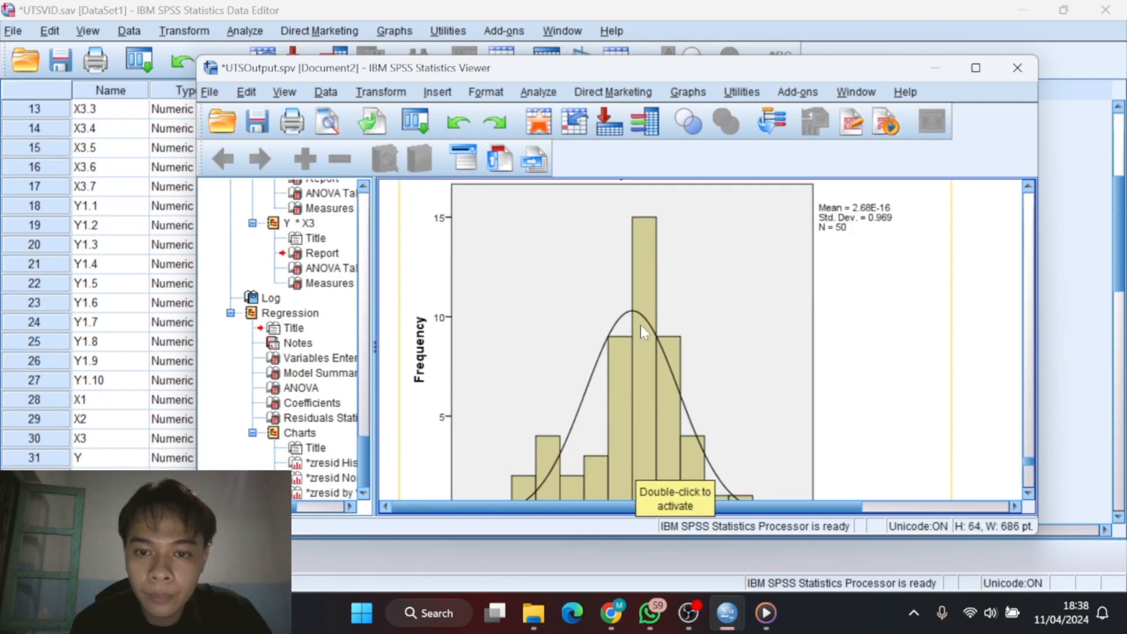
scroll(631, 317, "down", 3)
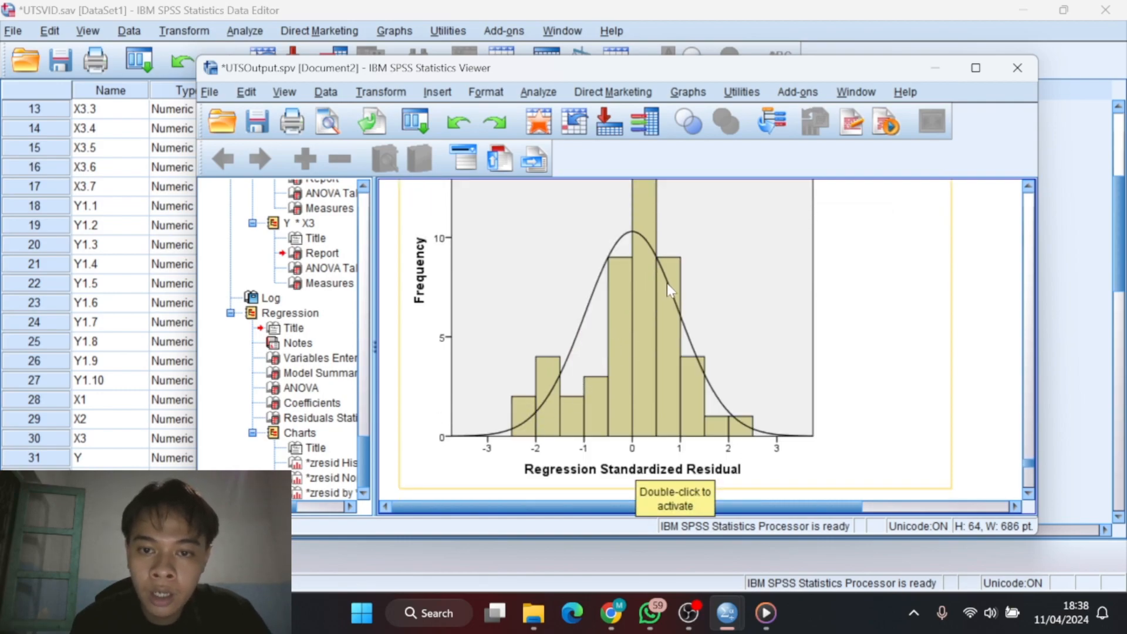
scroll(733, 391, "up", 3)
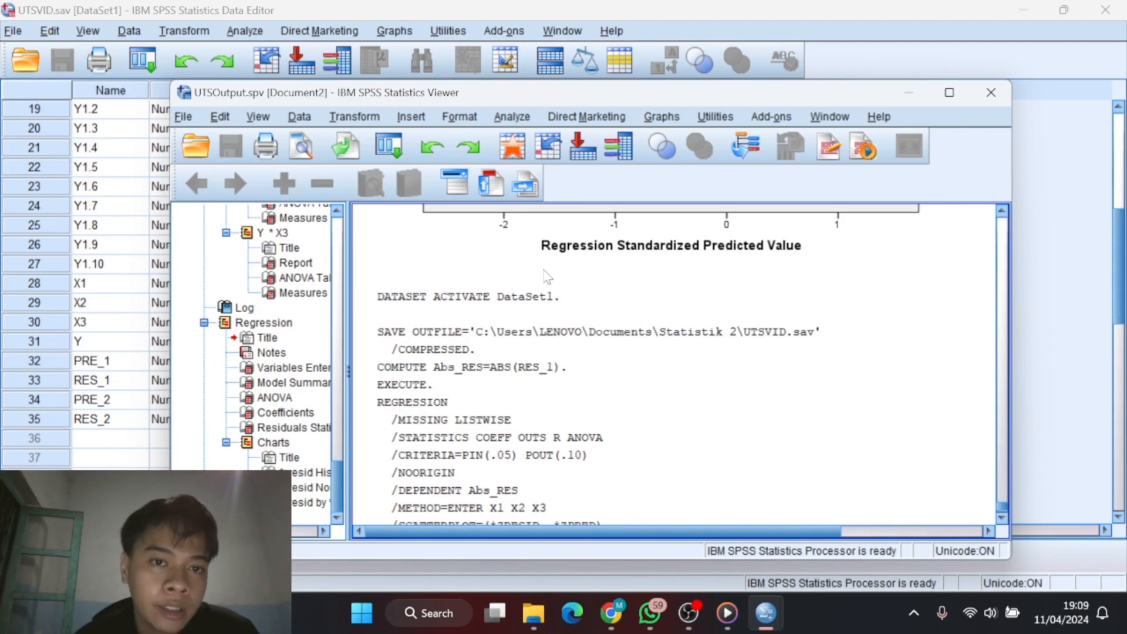
left_click(364, 116)
left_click(411, 162)
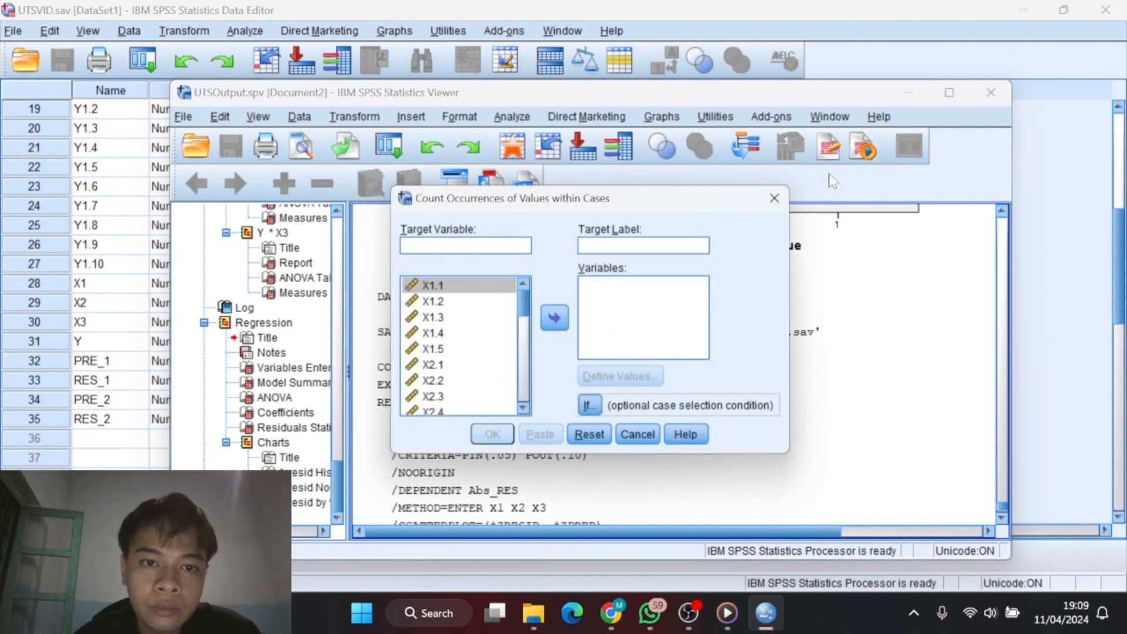
left_click(775, 201)
Start computing a new variable and name the target variable Abs_RES.
left_click(355, 117)
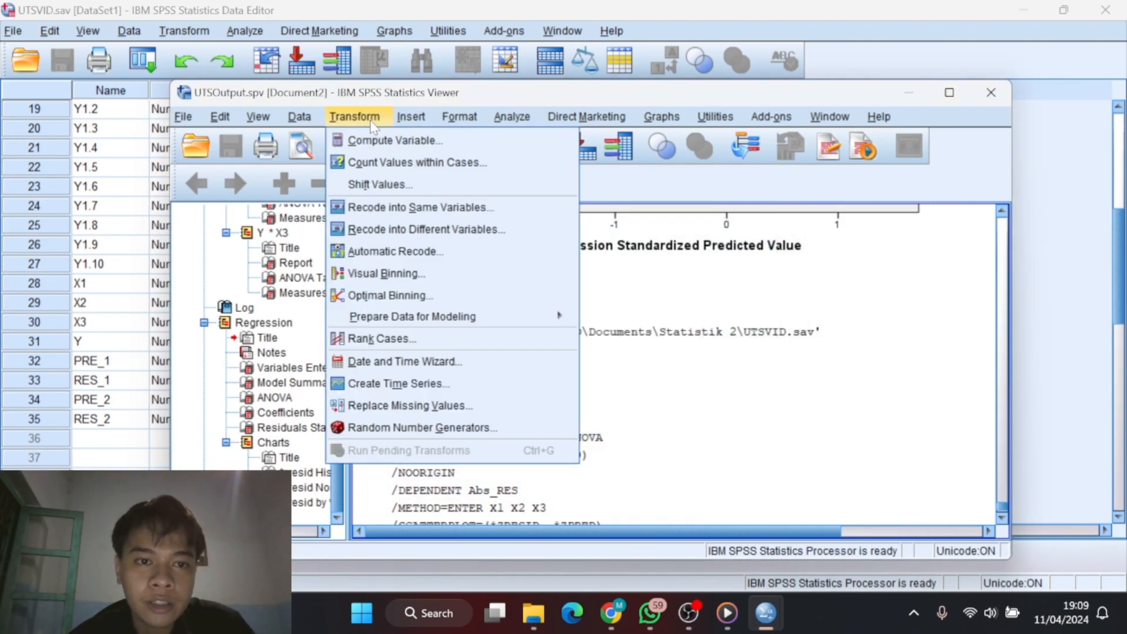
left_click(371, 141)
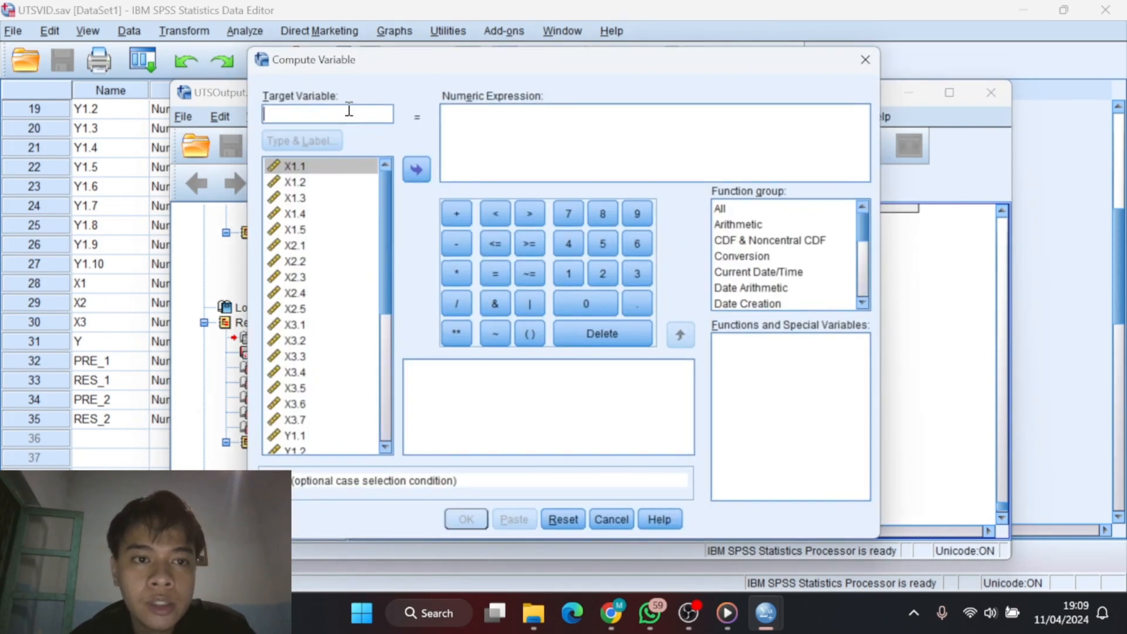
key("Caps_Lock")
type("A")
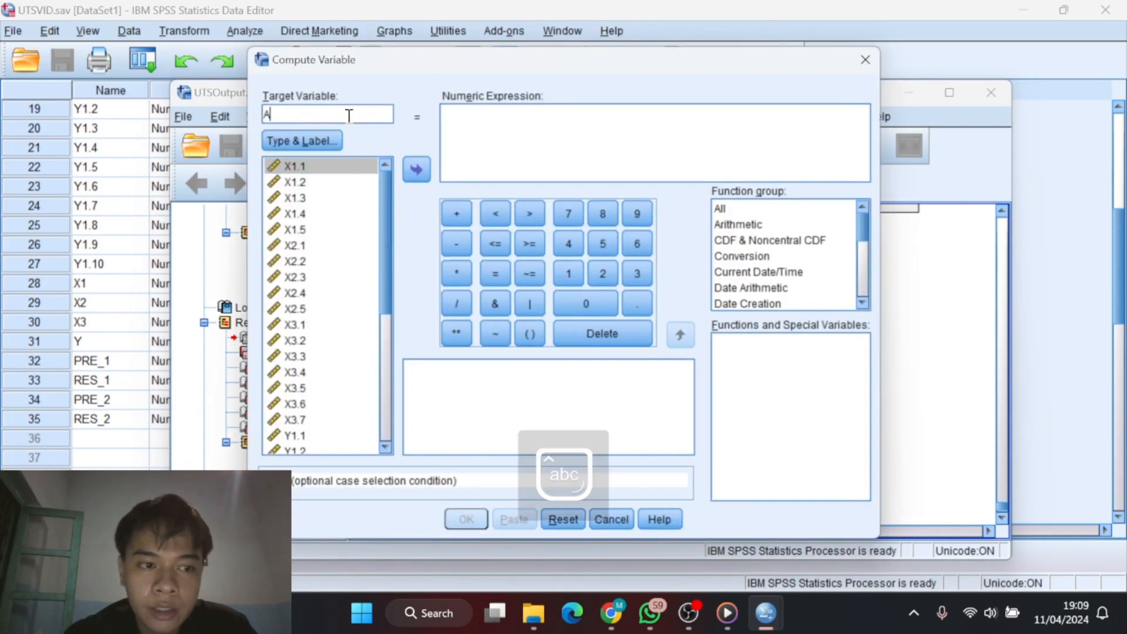
type("bs")
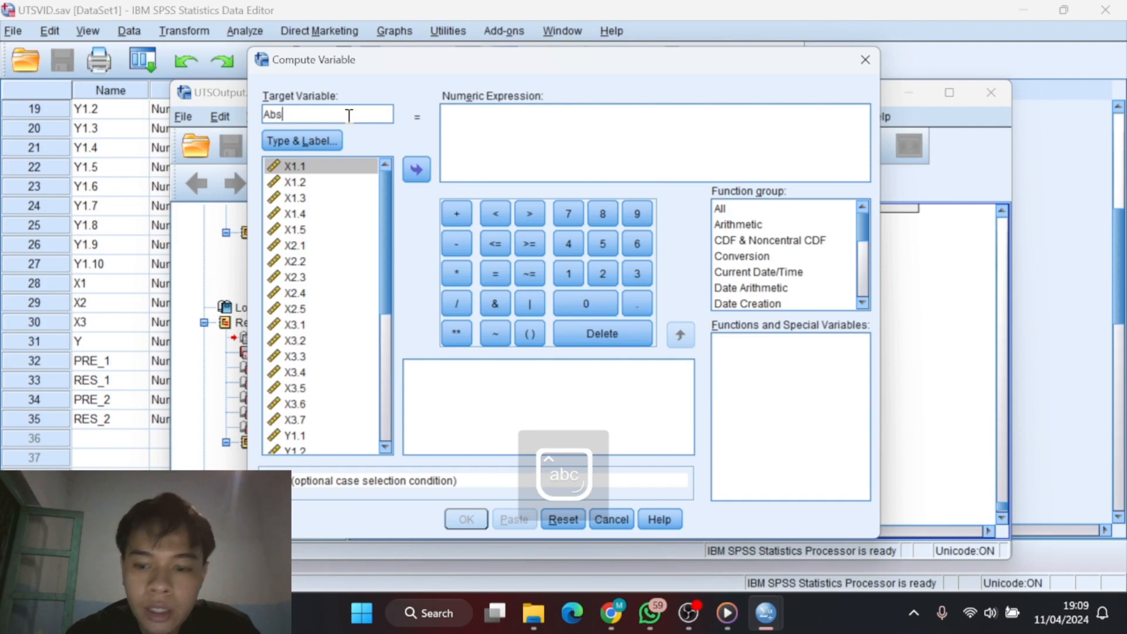
type("_")
key("Caps_Lock")
type("RES")
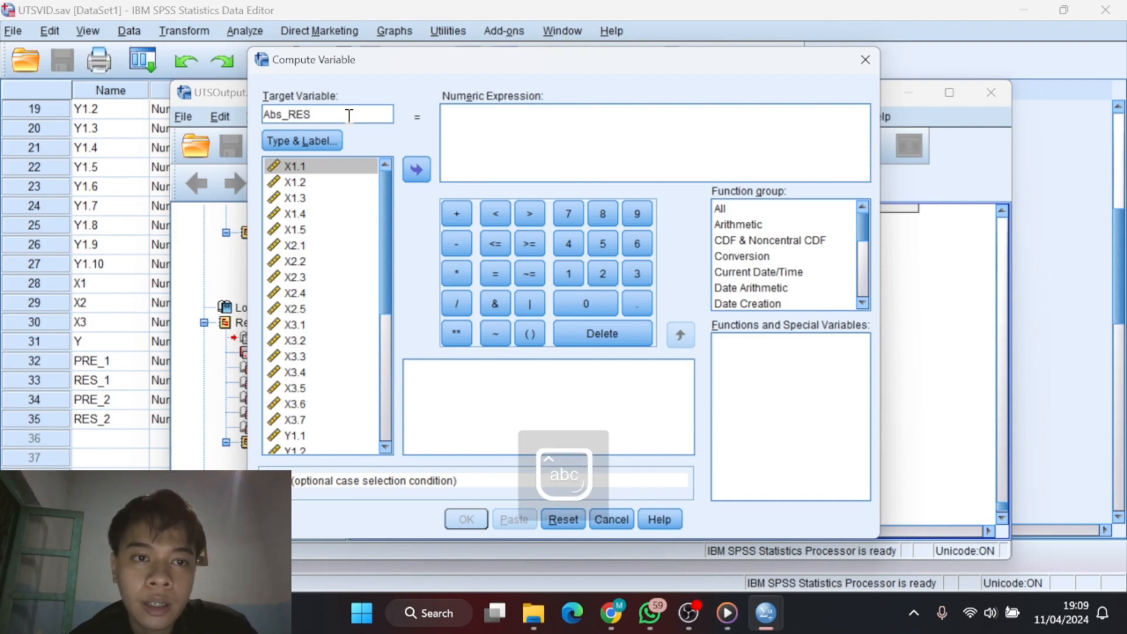
Insert the Abs function from the full function list into the numeric expression for Abs_RES.
left_click(512, 119)
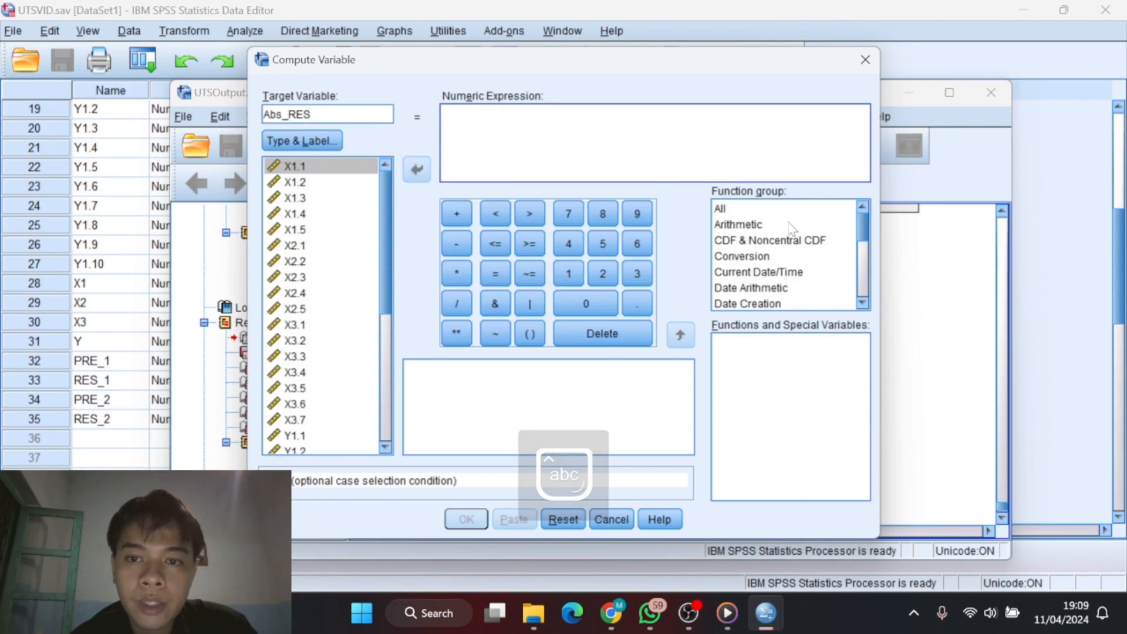
left_click(732, 211)
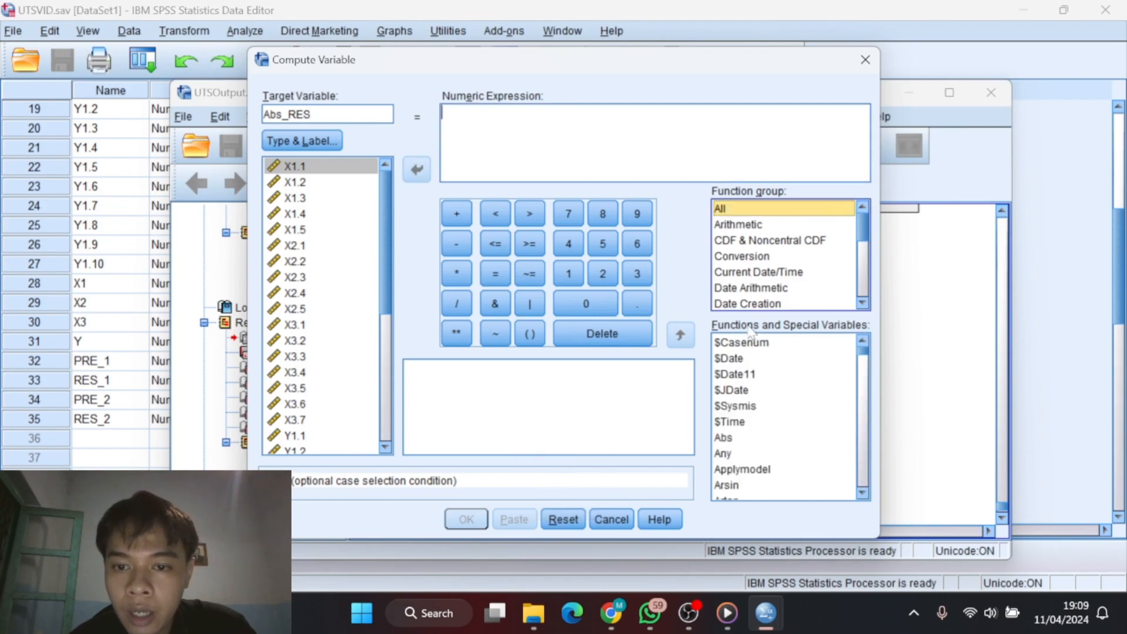
left_click(734, 440)
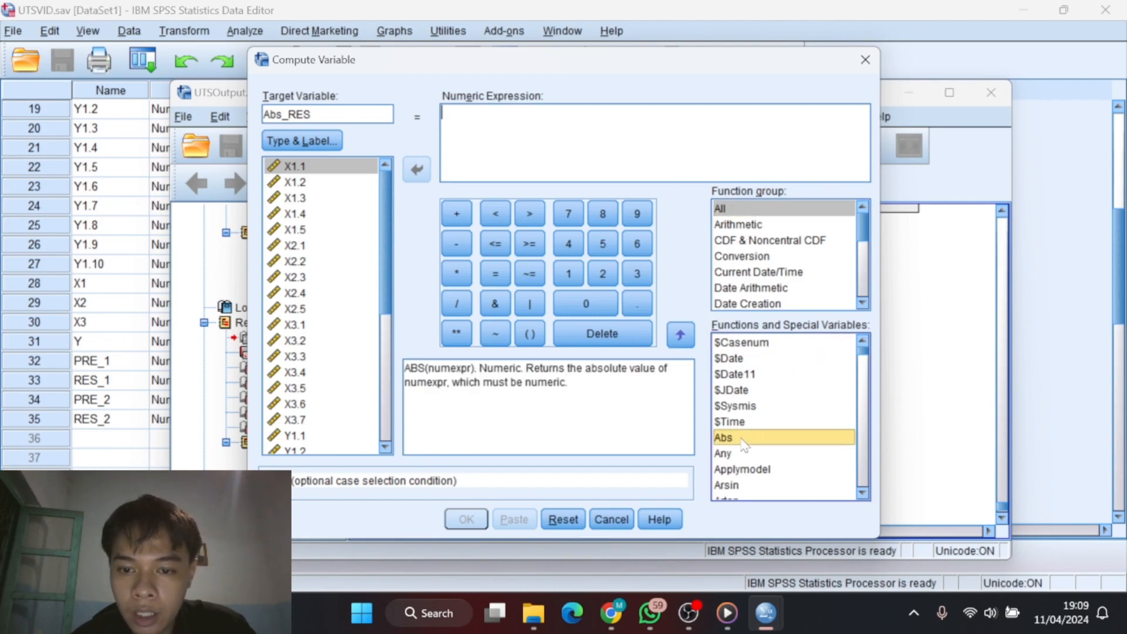
left_click(685, 337)
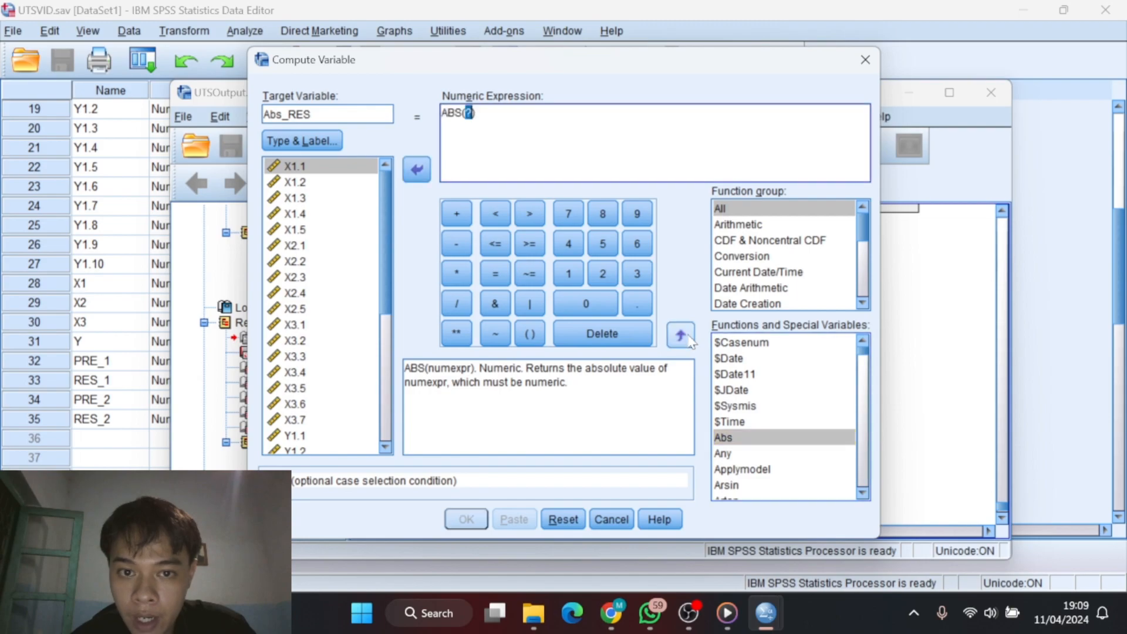
Replace the placeholder so the expression reads ABS(RES_1), and compute the variable.
left_click(474, 115)
left_click(474, 112)
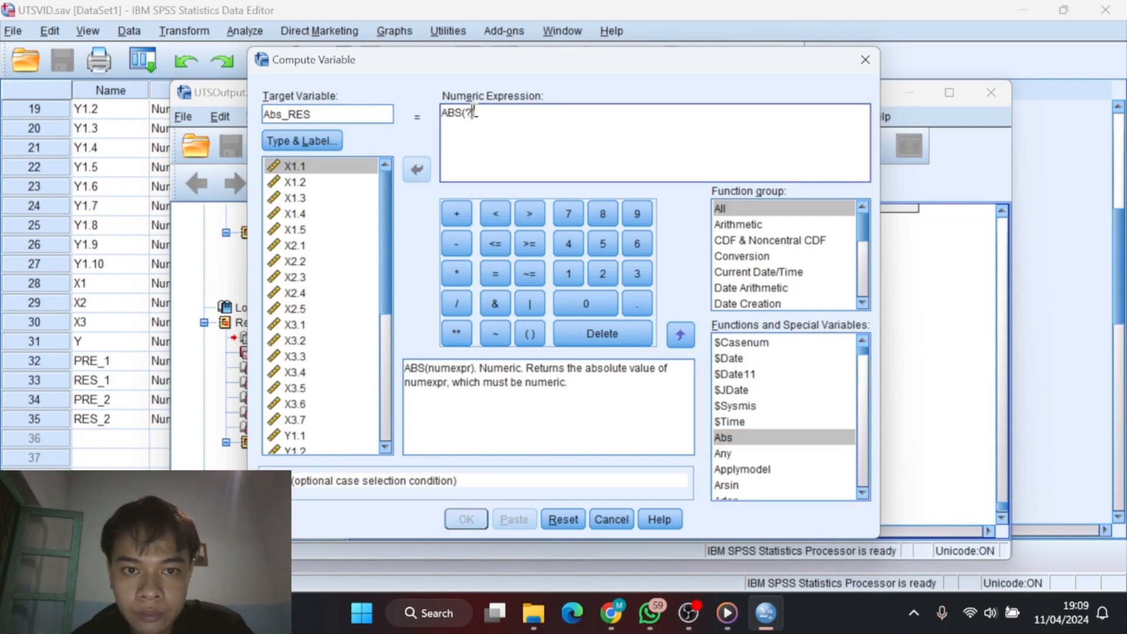
key("BackSpace")
key("BackSpace")
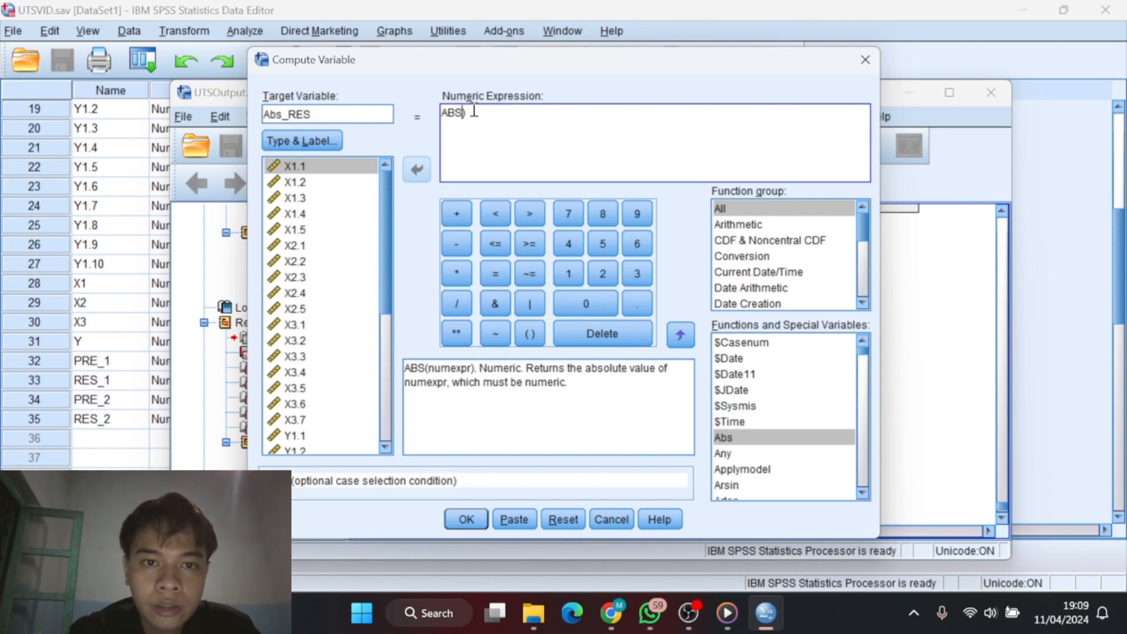
type("(")
key("Caps_Lock")
type("RES")
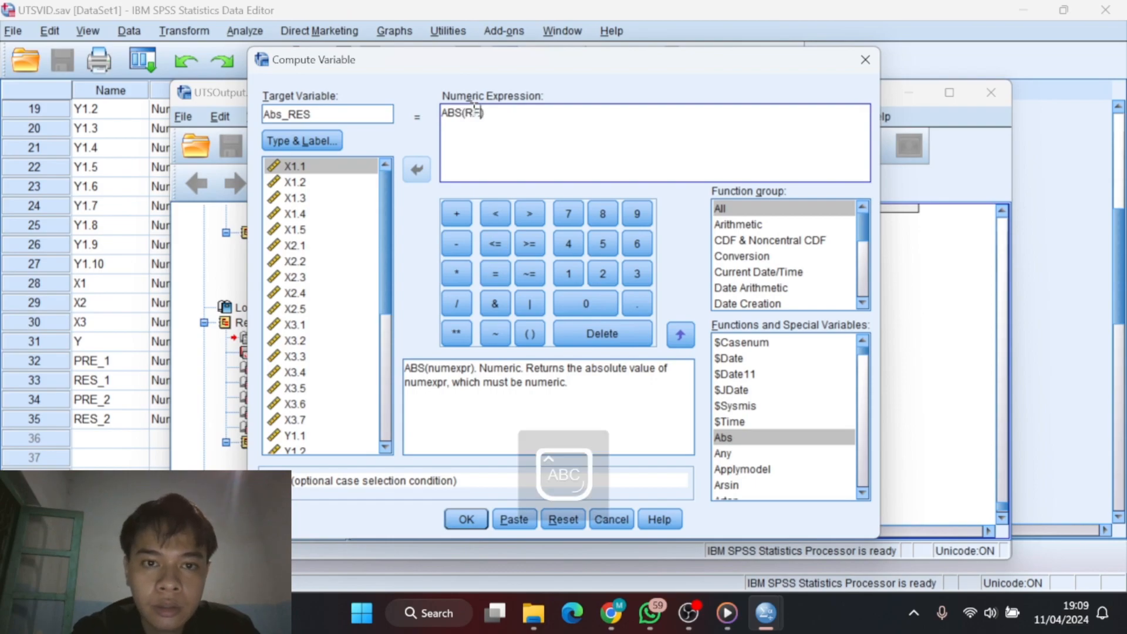
type("_1")
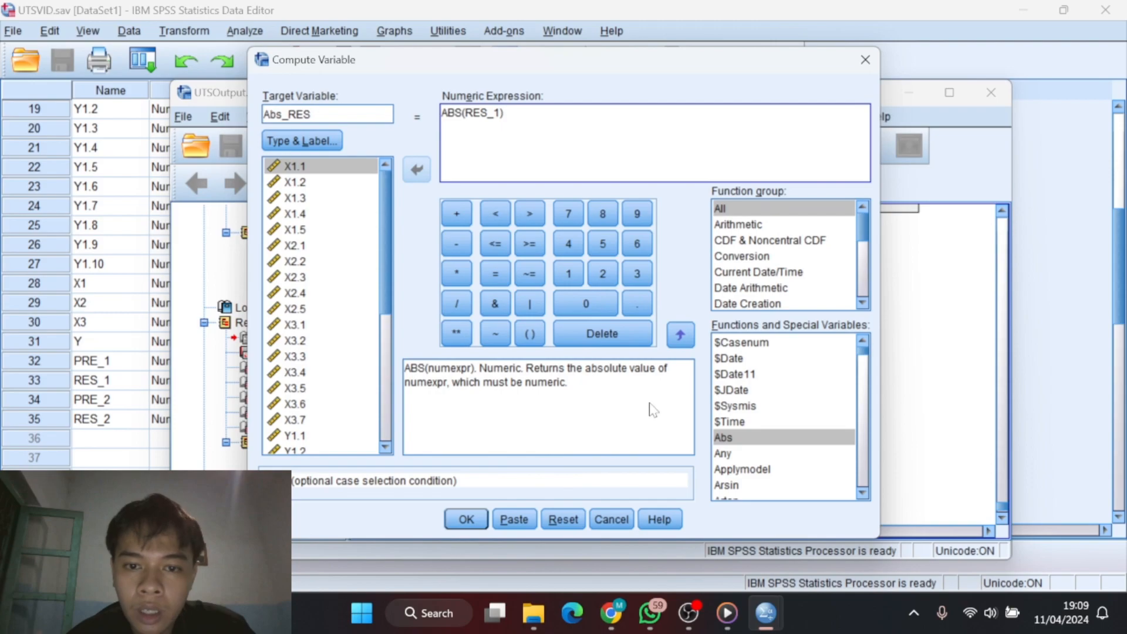
left_click(481, 520)
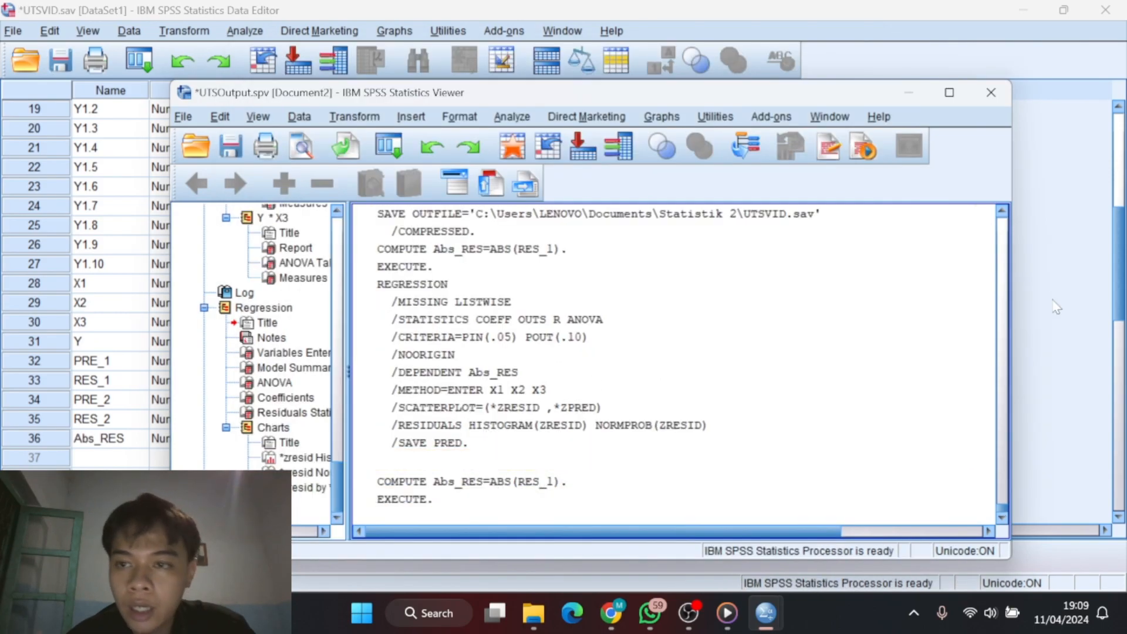
Return to the Data Editor and check the Abs_RES entry in the variable list.
left_click(616, 324)
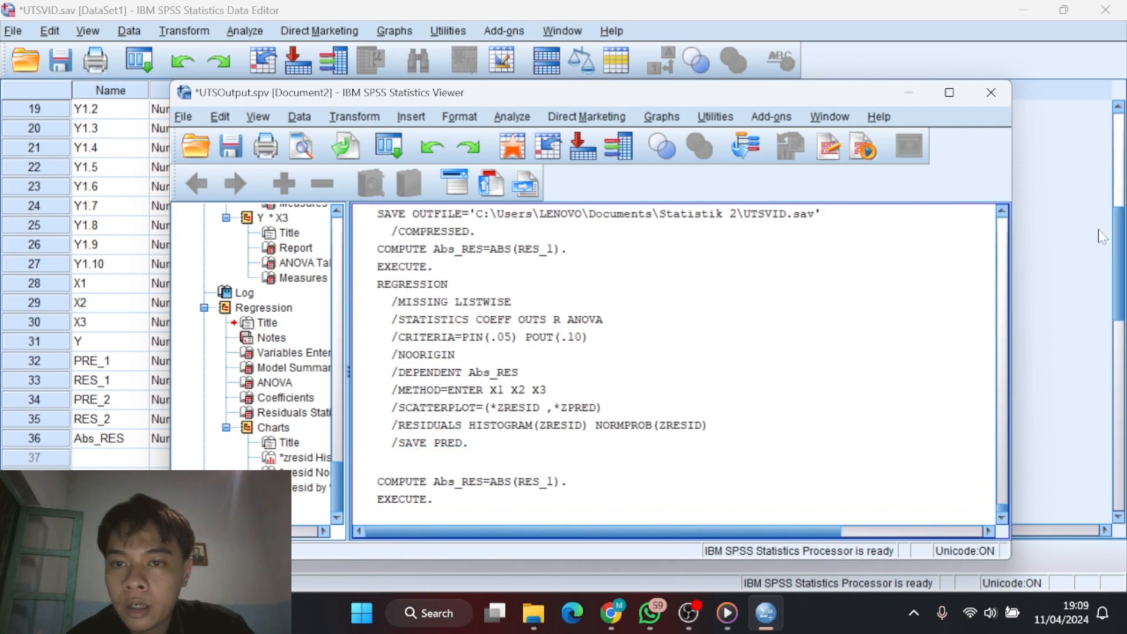
left_click(1067, 185)
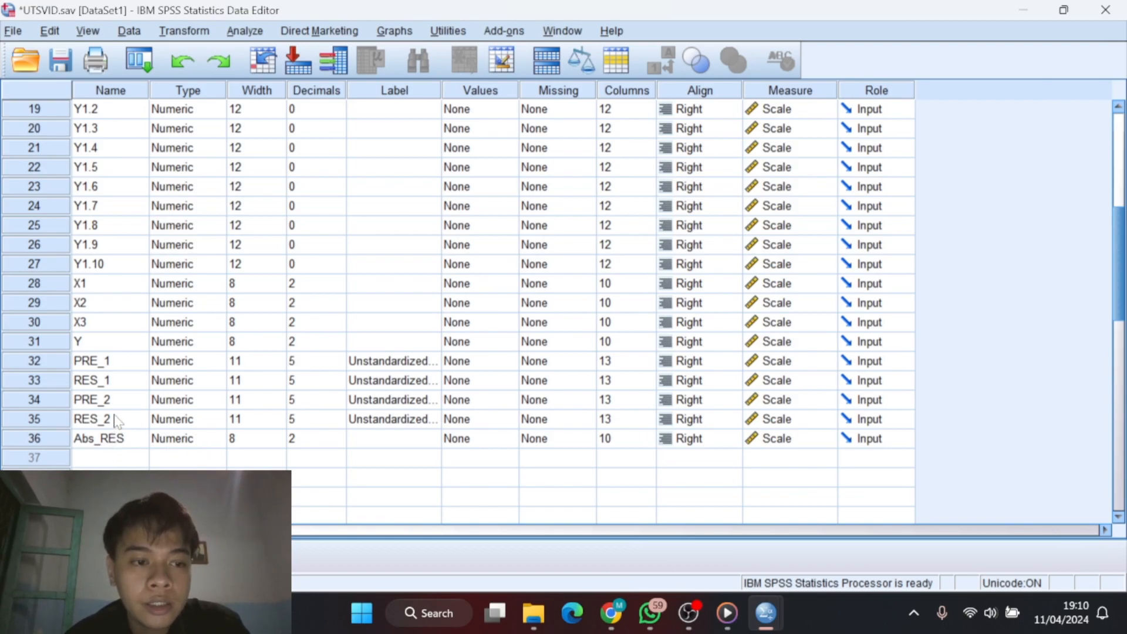
left_click(114, 442)
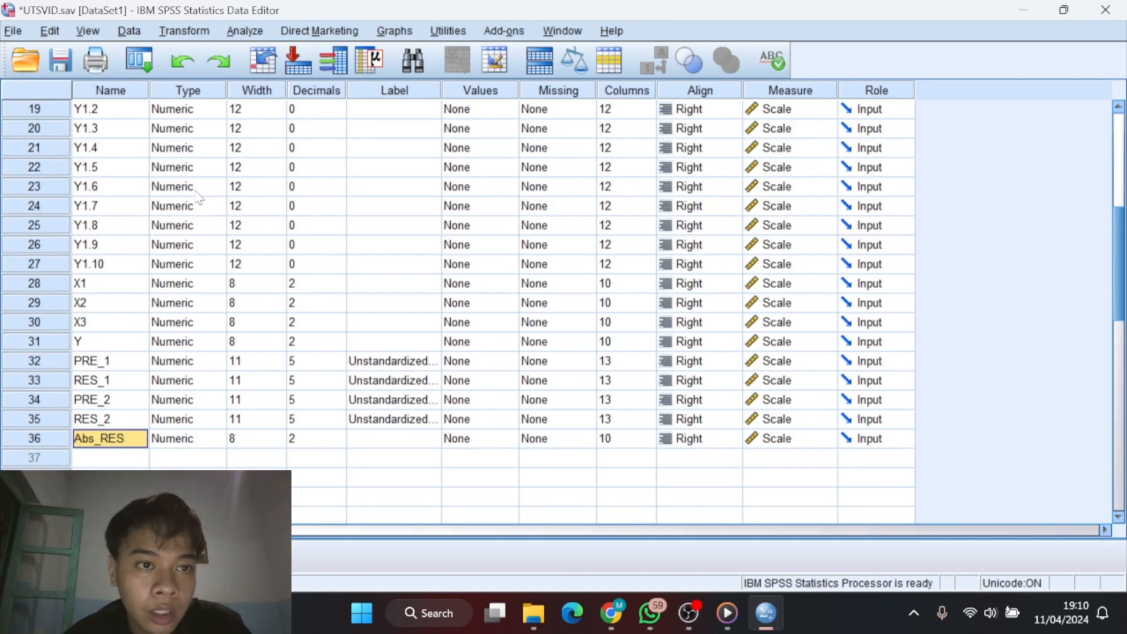
Set up a linear regression with Abs_RES as the dependent variable and X1, X2 and X3 as the independent variables.
left_click(253, 31)
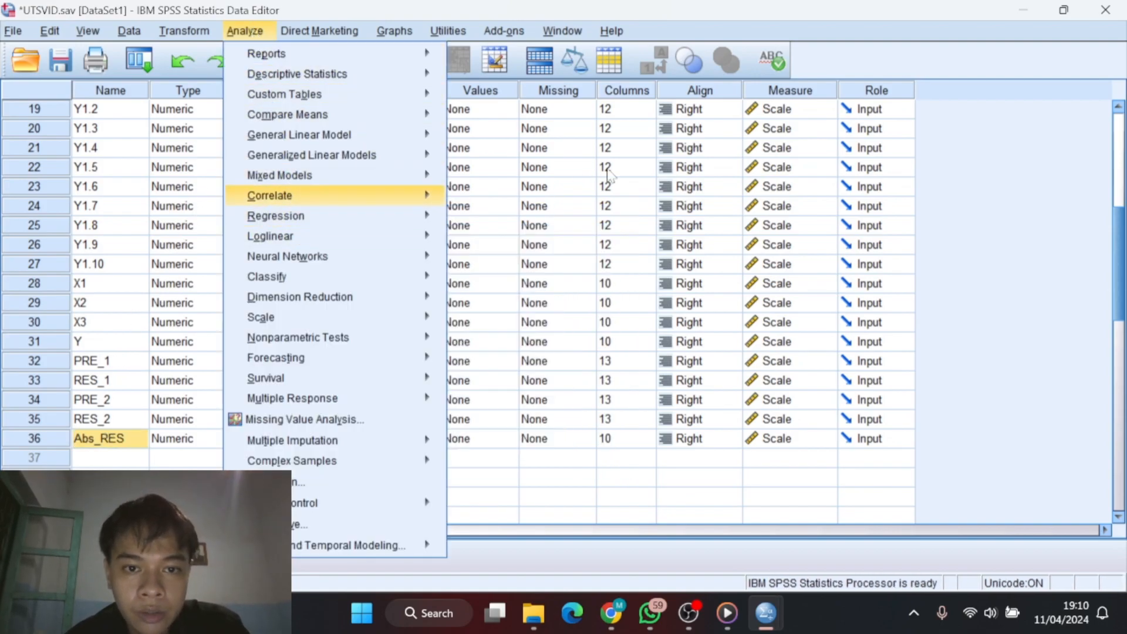
mouse_move(352, 216)
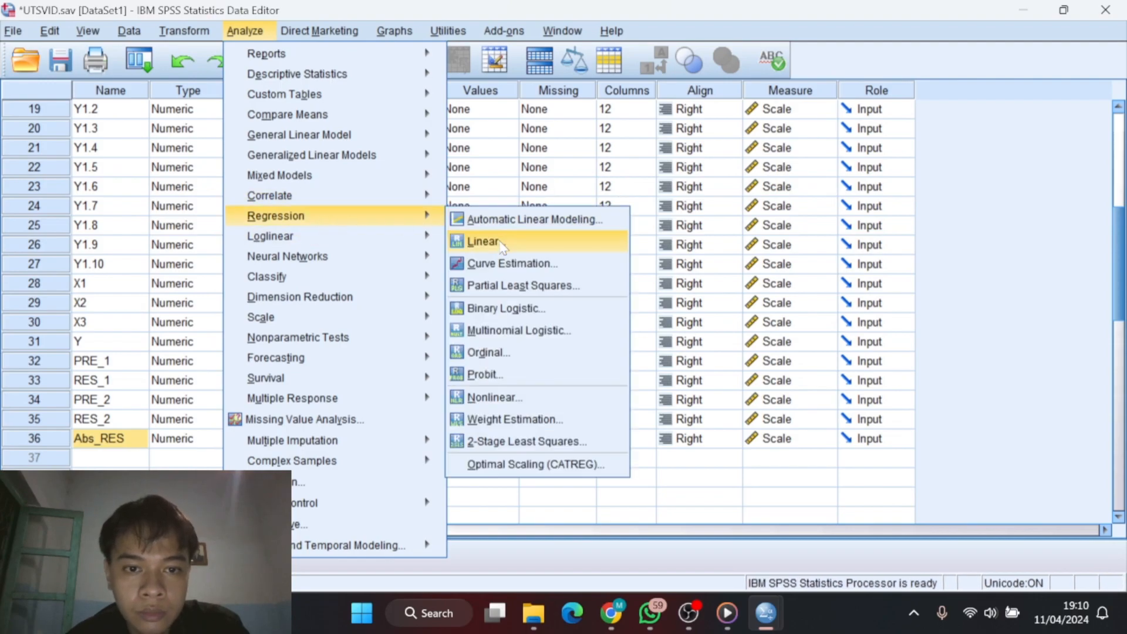
left_click(485, 241)
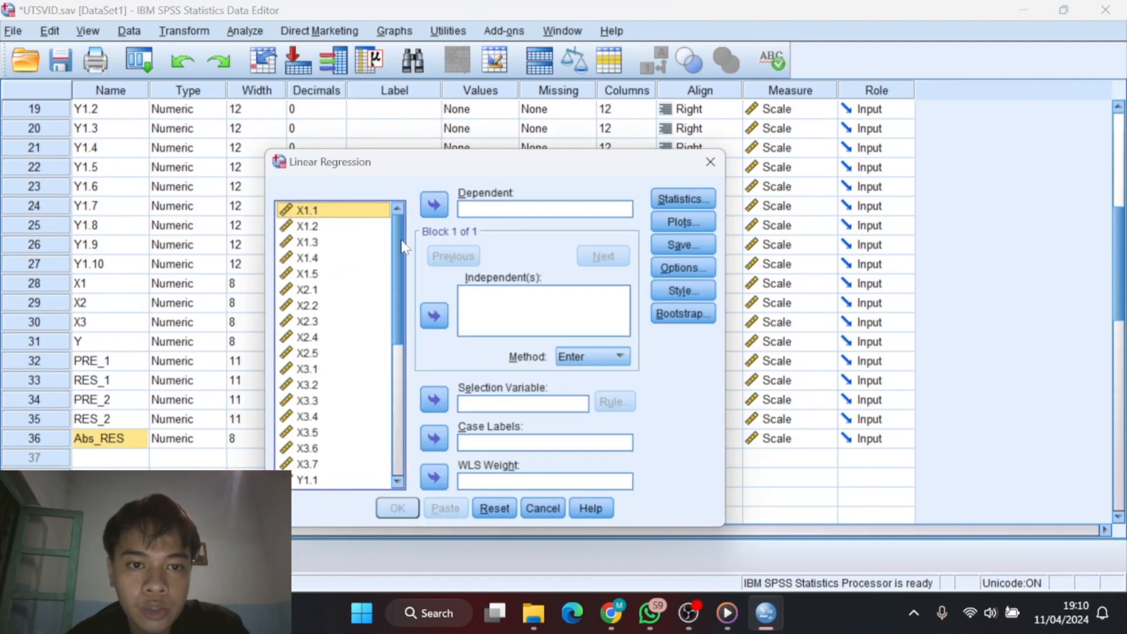
scroll(405, 247, "down", 6)
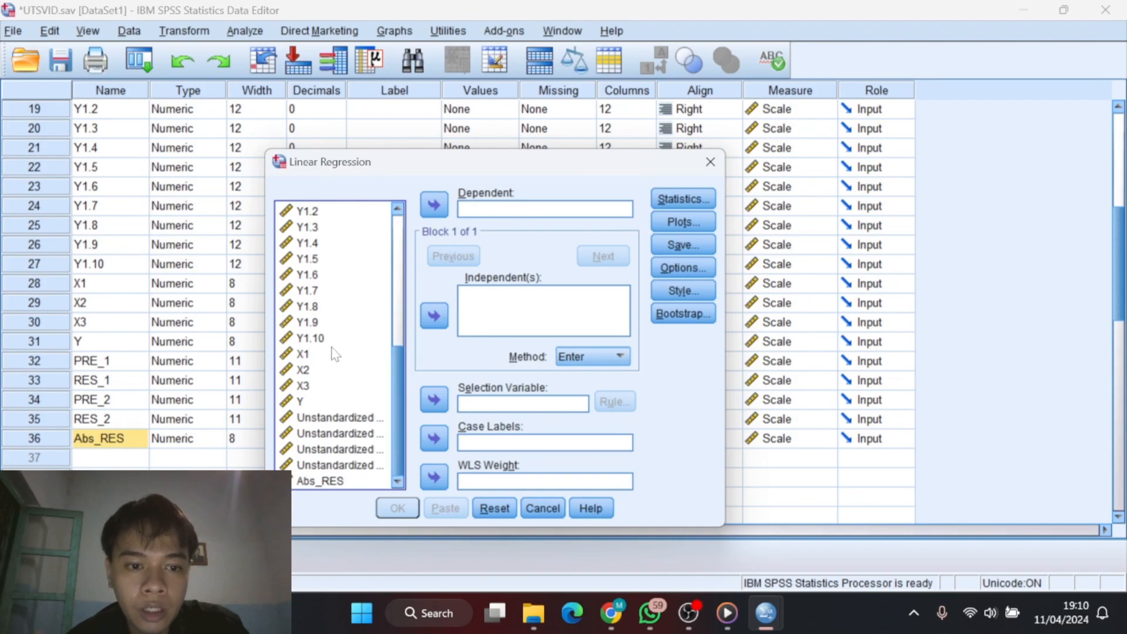
left_click(322, 481)
left_click(434, 204)
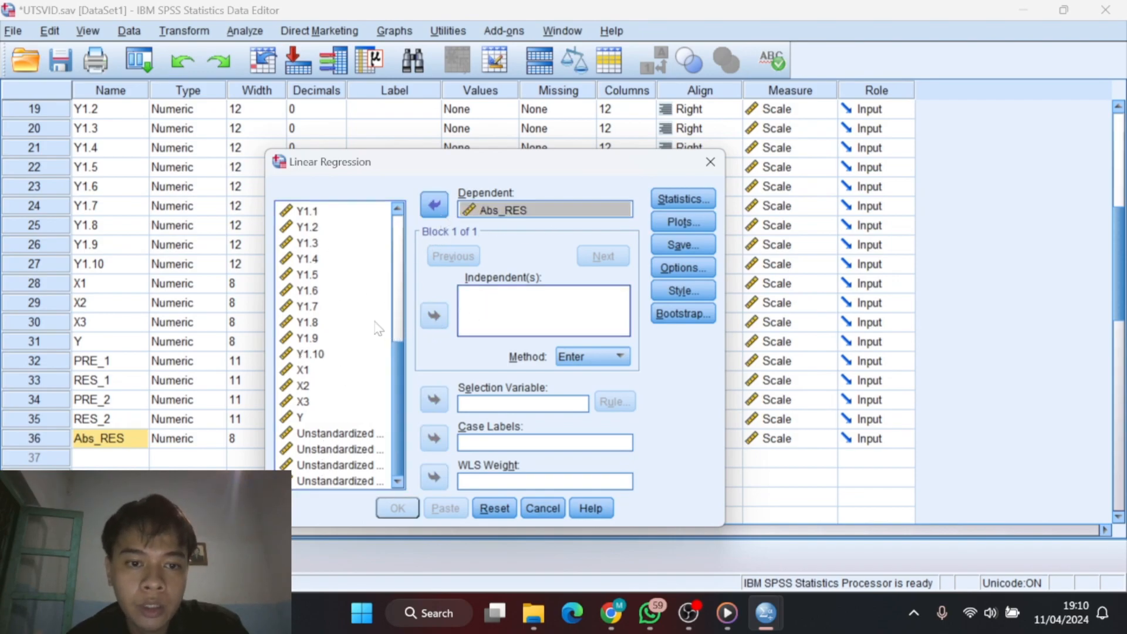
left_click(328, 371)
left_click_drag(331, 371, 332, 402)
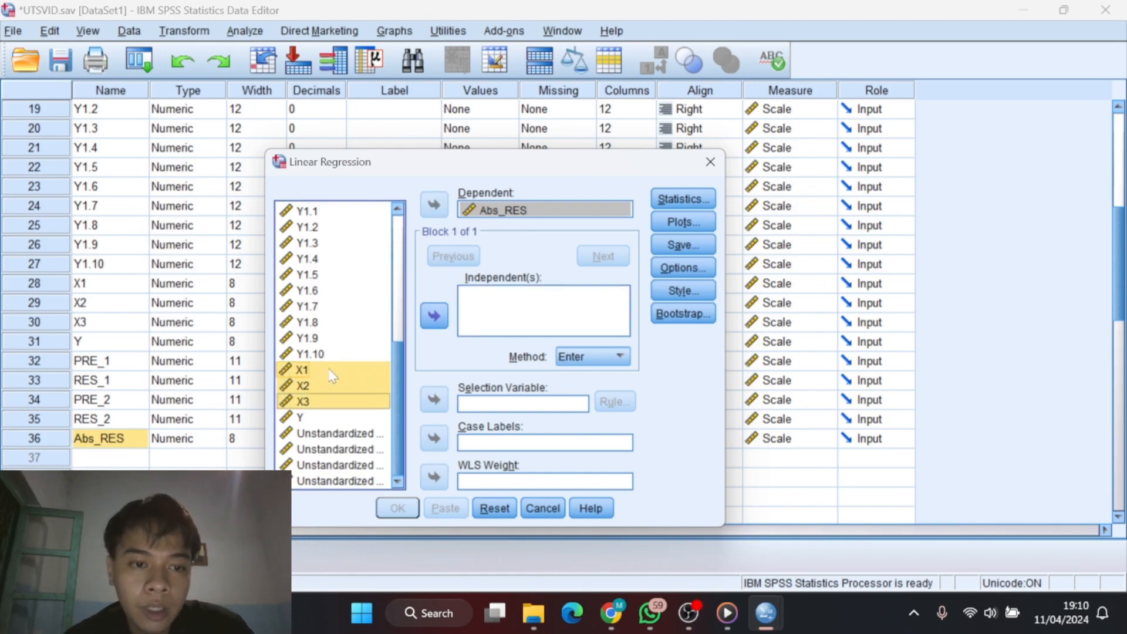
left_click(434, 316)
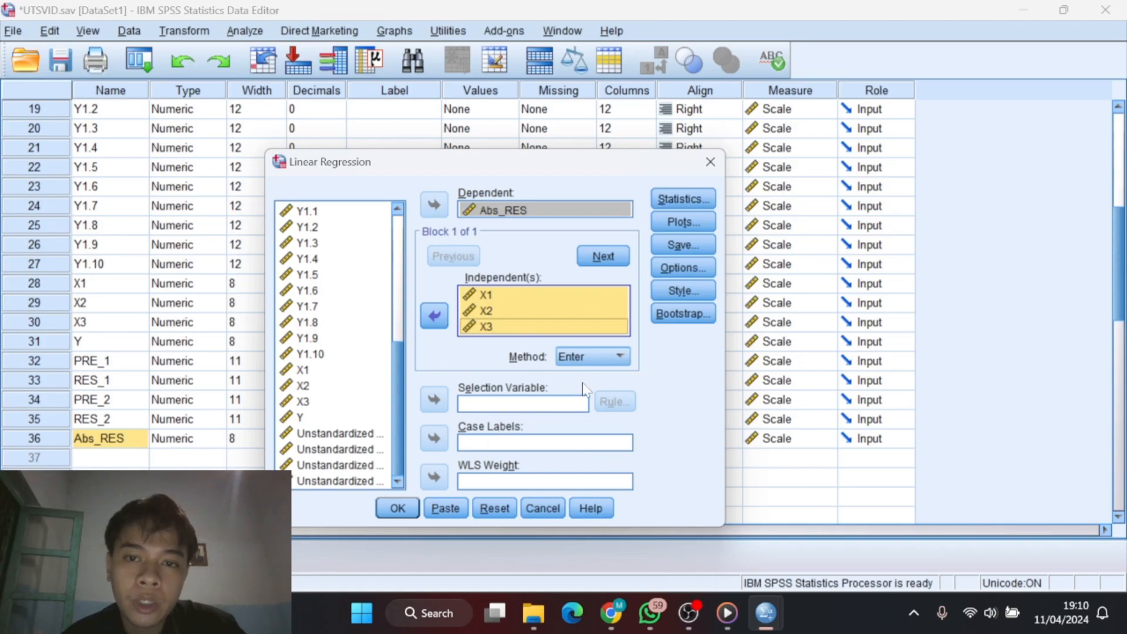
Choose to save the unstandardized predicted values and run the regression on Abs_RES.
left_click(706, 241)
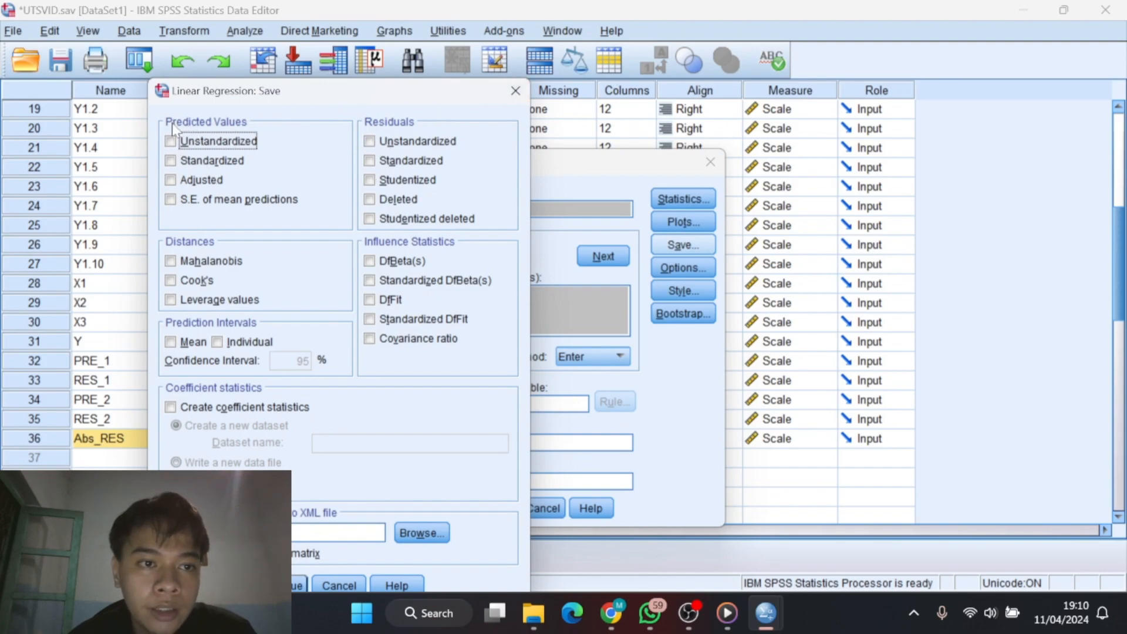
left_click(171, 141)
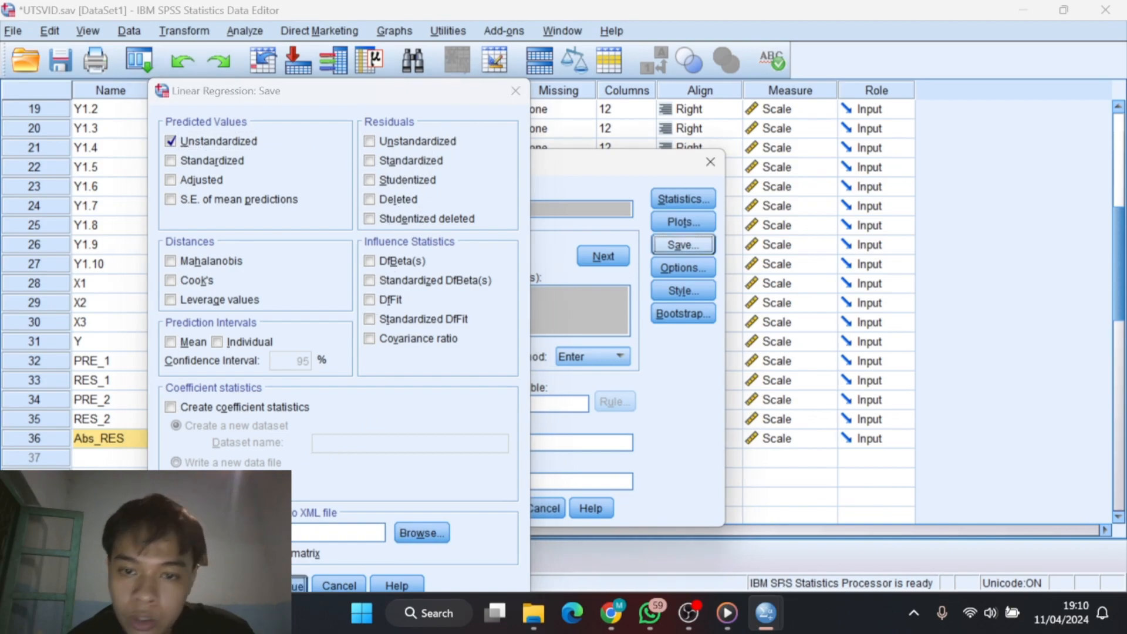
left_click(282, 585)
left_click(400, 507)
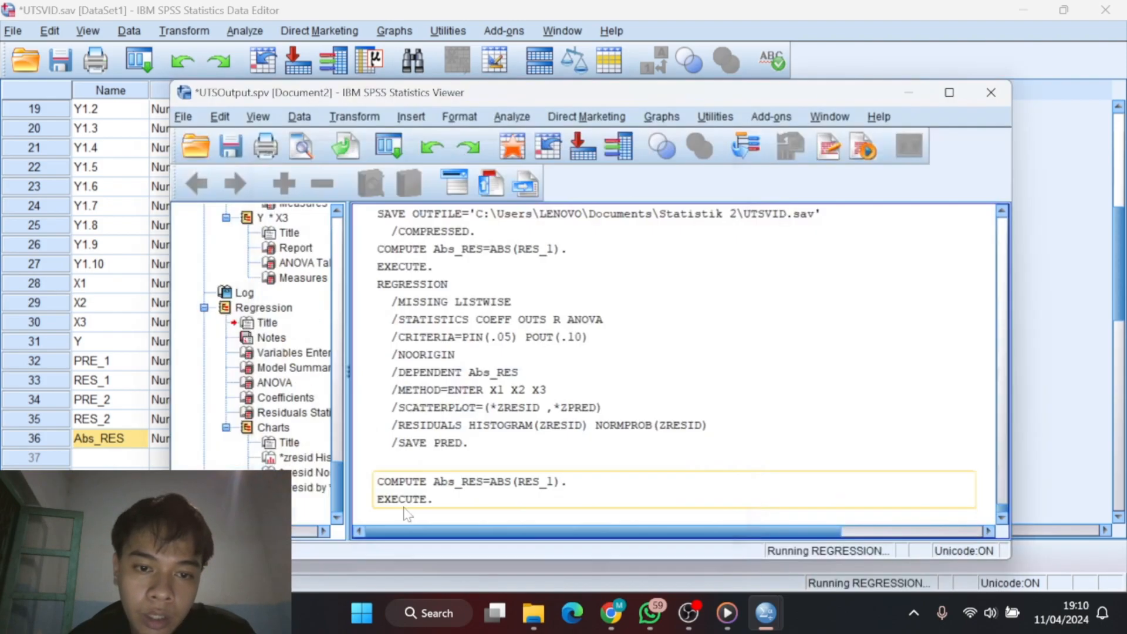
Examine the significance values of X1, X2 and X3 in the Coefficients table for dependent variable Abs_RES.
scroll(580, 286, "down", 10)
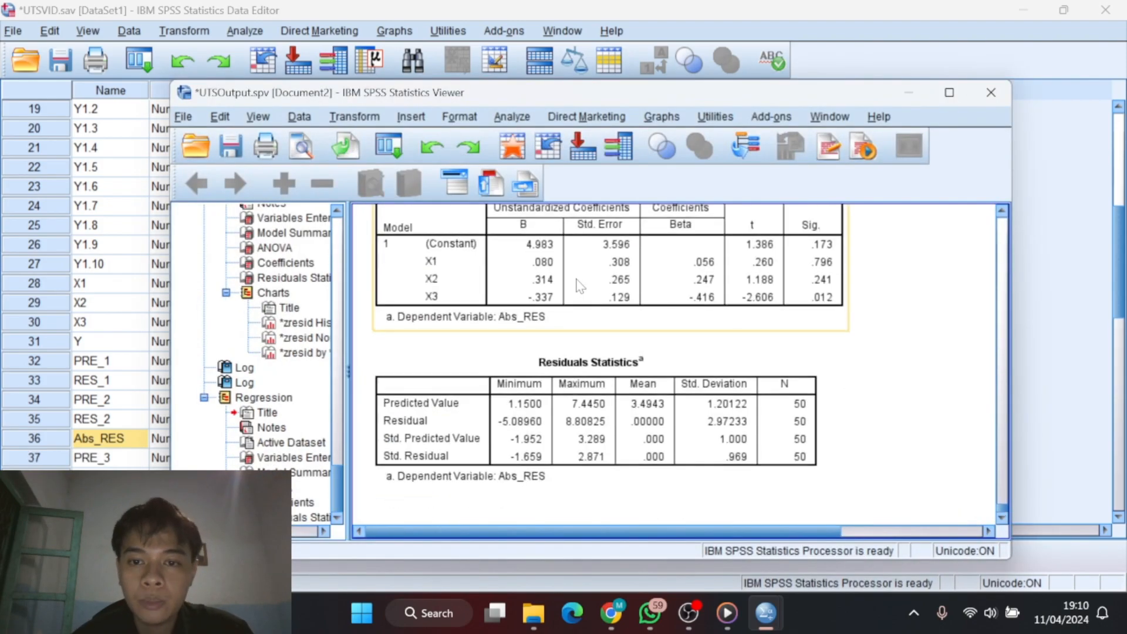
scroll(580, 286, "up", 4)
scroll(580, 288, "up", 1)
scroll(580, 287, "down", 2)
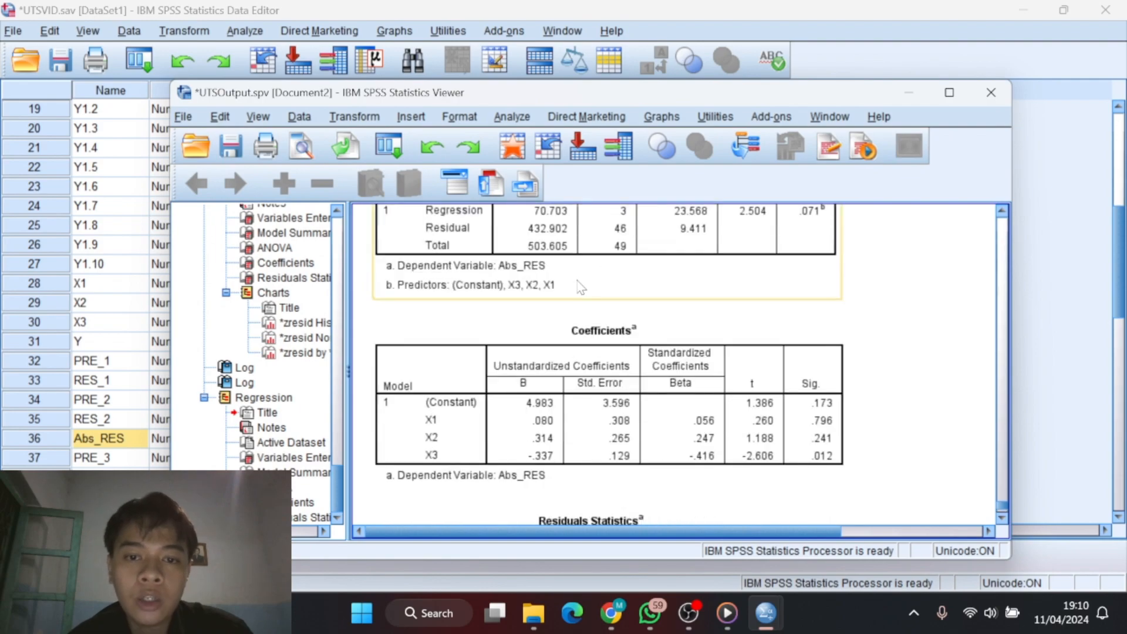
scroll(581, 288, "down", 1)
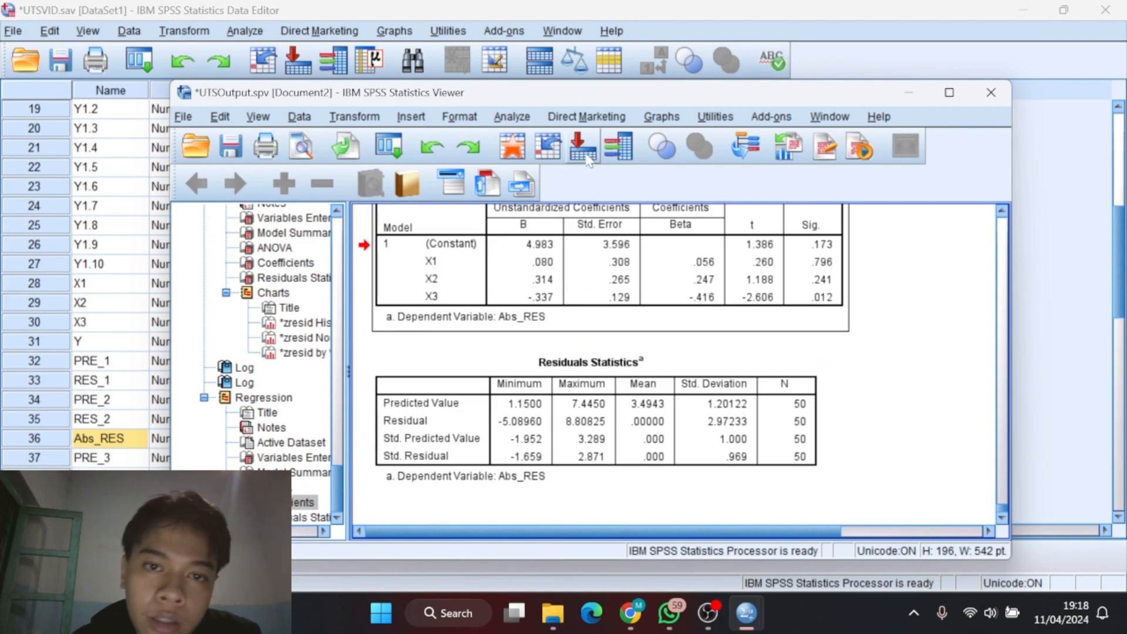
Run a one-sample Kolmogorov-Smirnov test on Unstandardized Residual RES_1 against the Normal distribution.
left_click(513, 117)
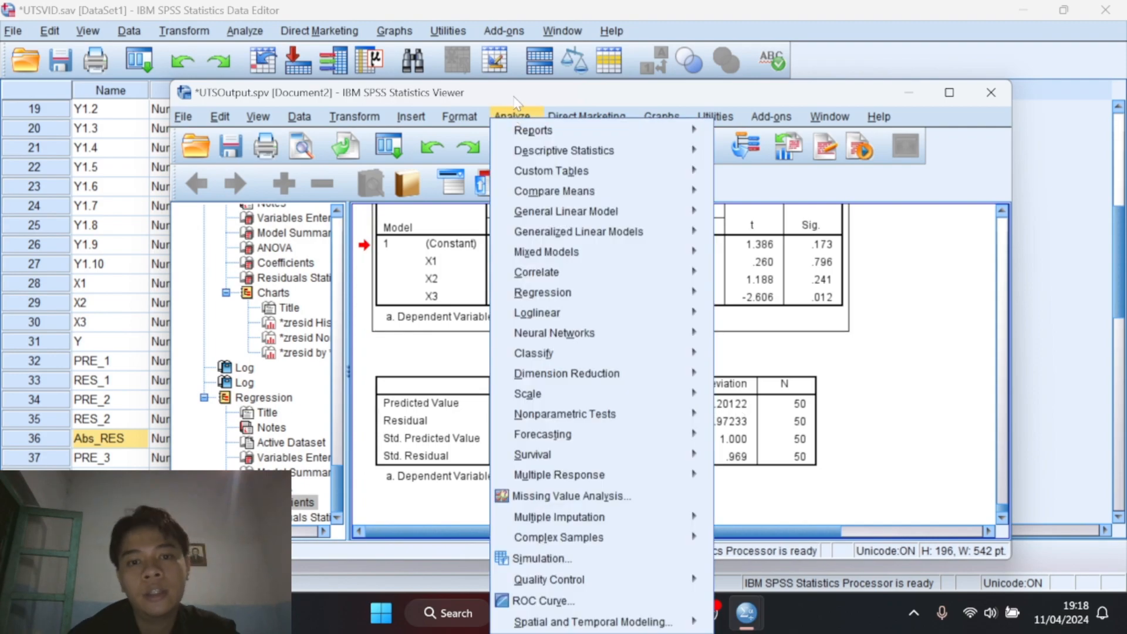
mouse_move(562, 334)
mouse_move(559, 415)
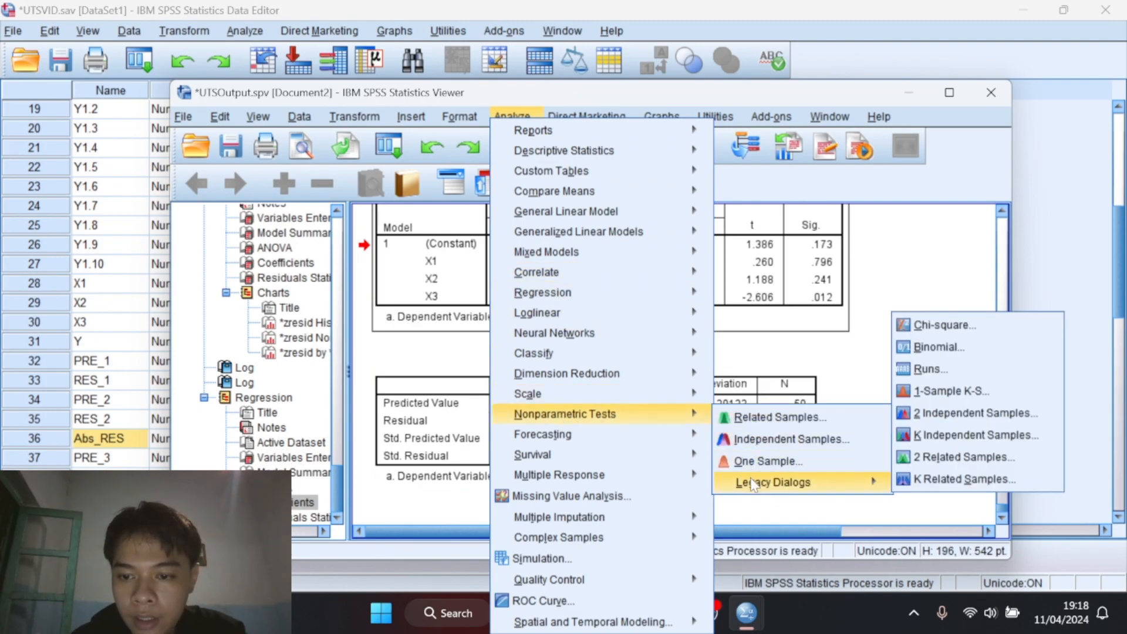
mouse_move(846, 483)
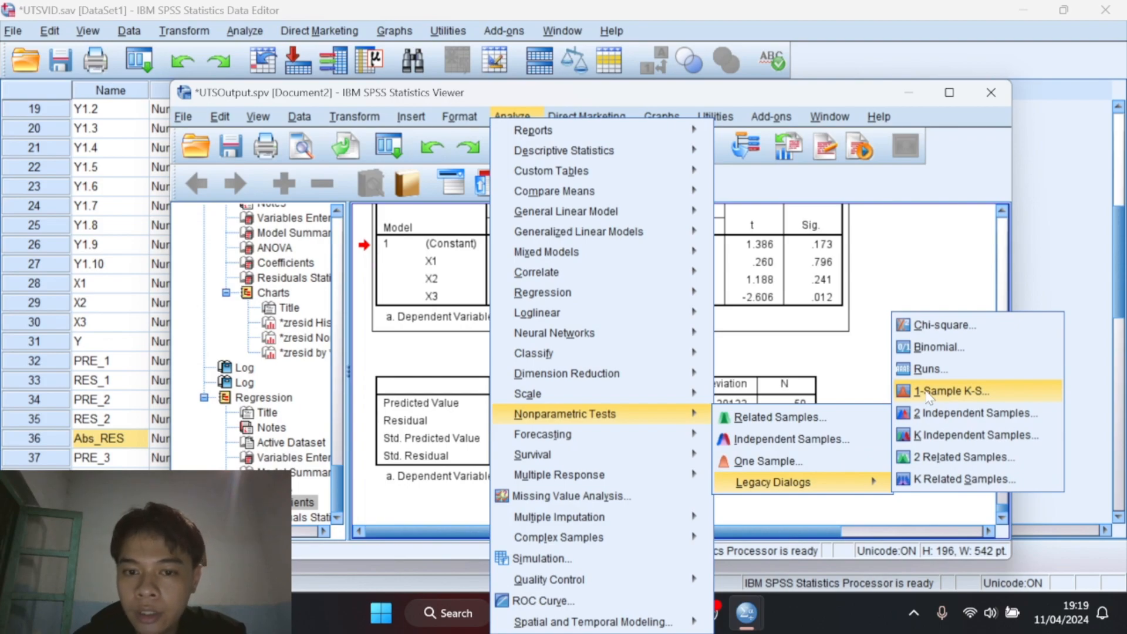
left_click(928, 391)
scroll(464, 282, "down", 9)
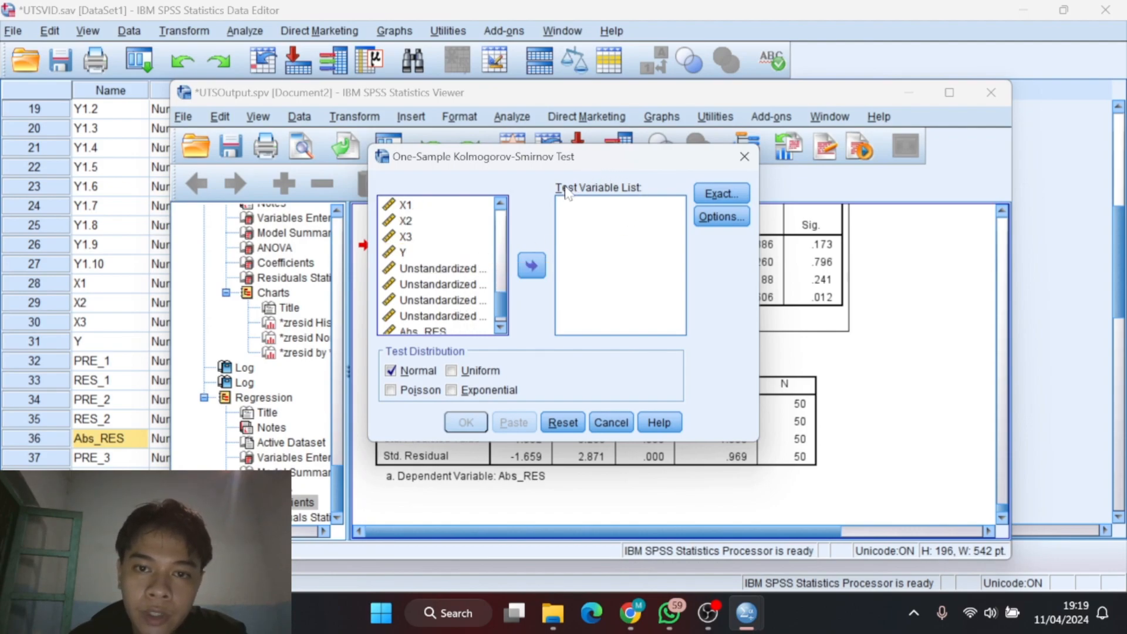
left_click(463, 284)
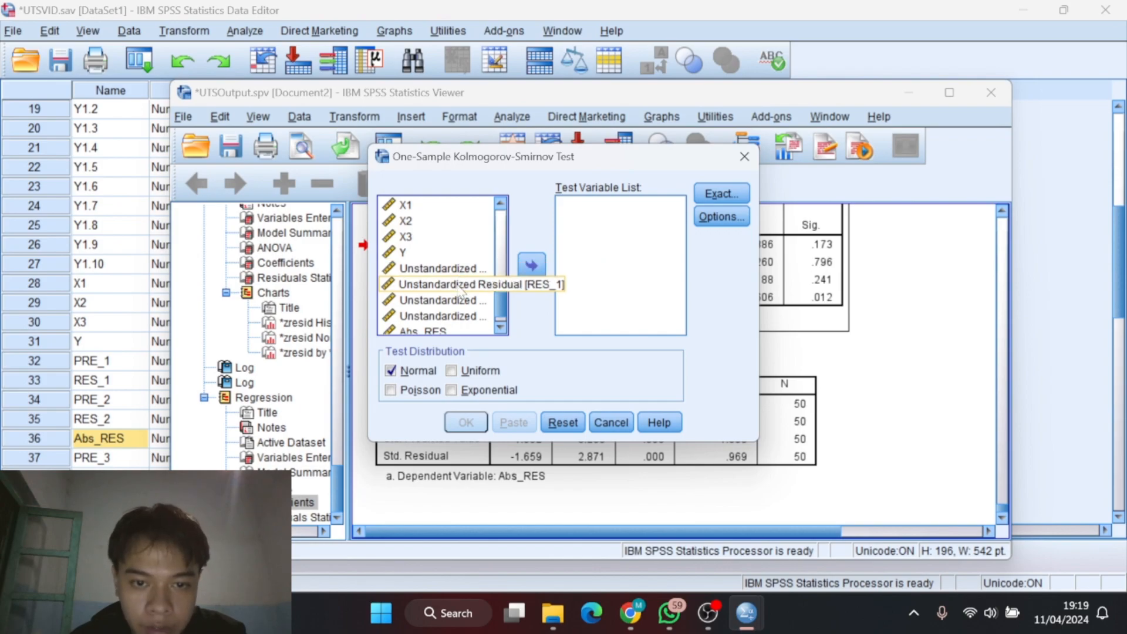
left_click(531, 267)
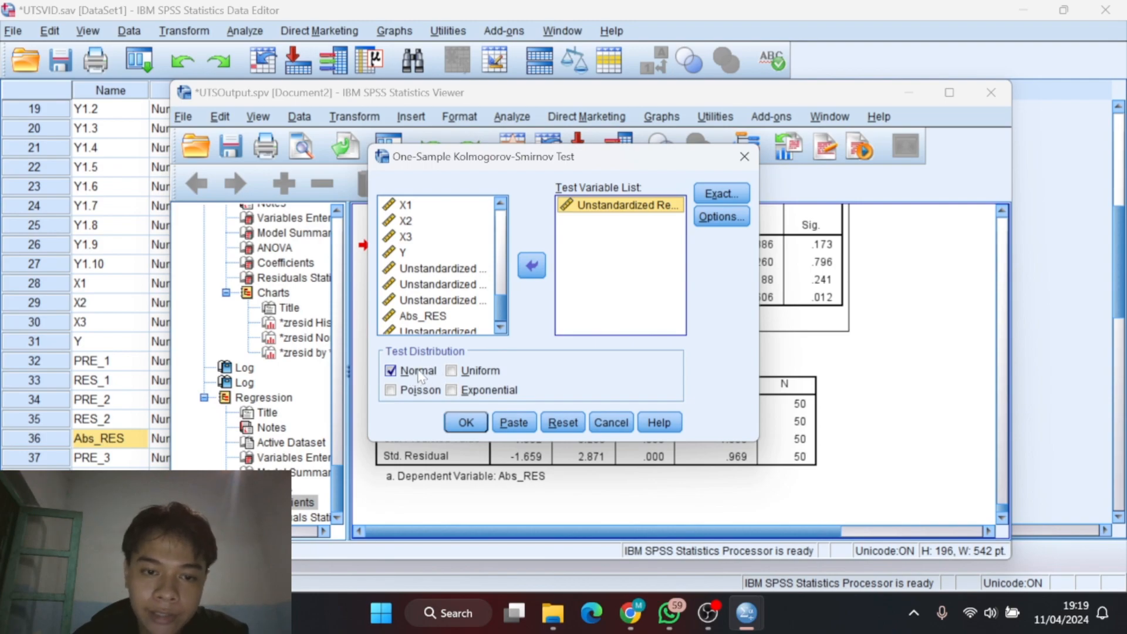
left_click(473, 429)
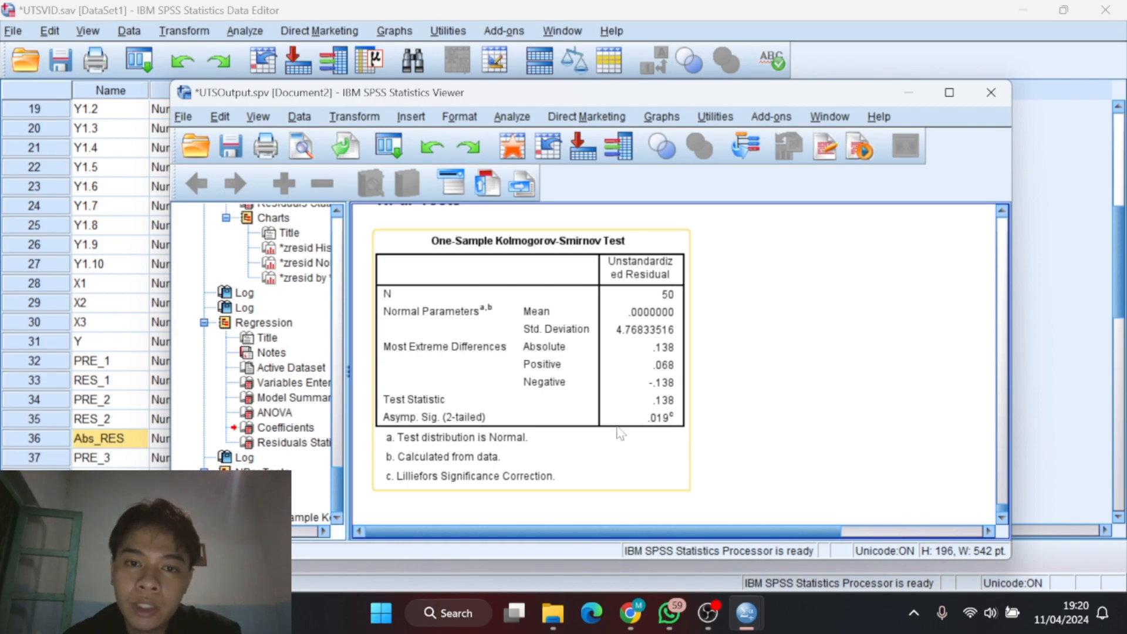
left_click(465, 461)
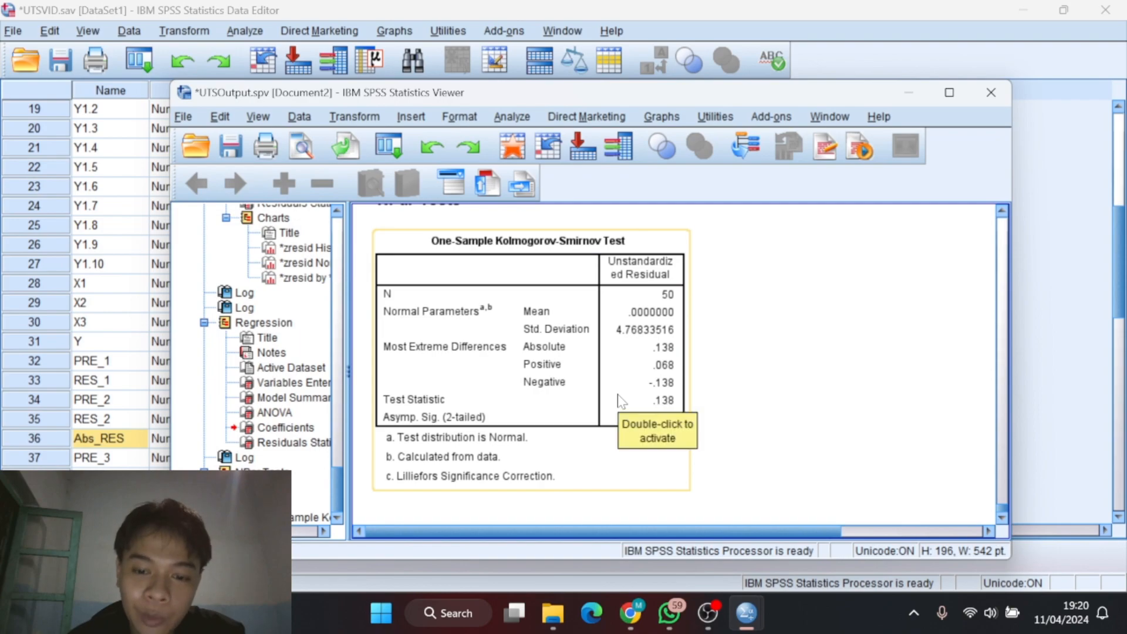
left_click(708, 613)
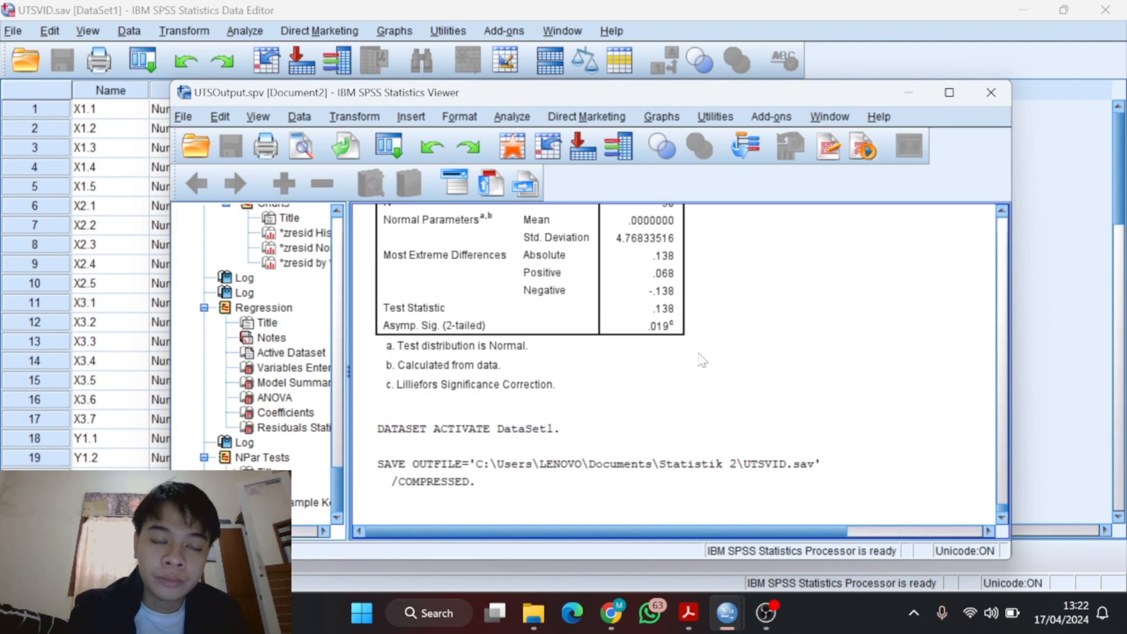
Set up a linear regression from the Data Editor with Y as the dependent variable and X1 as the only independent variable.
left_click(355, 70)
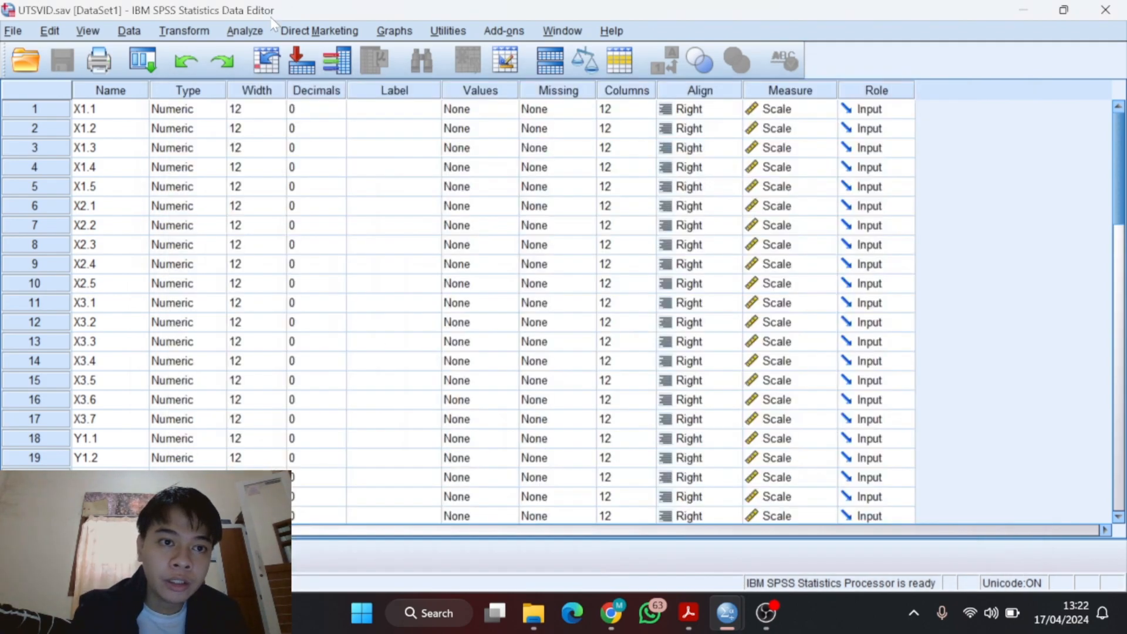
left_click(245, 31)
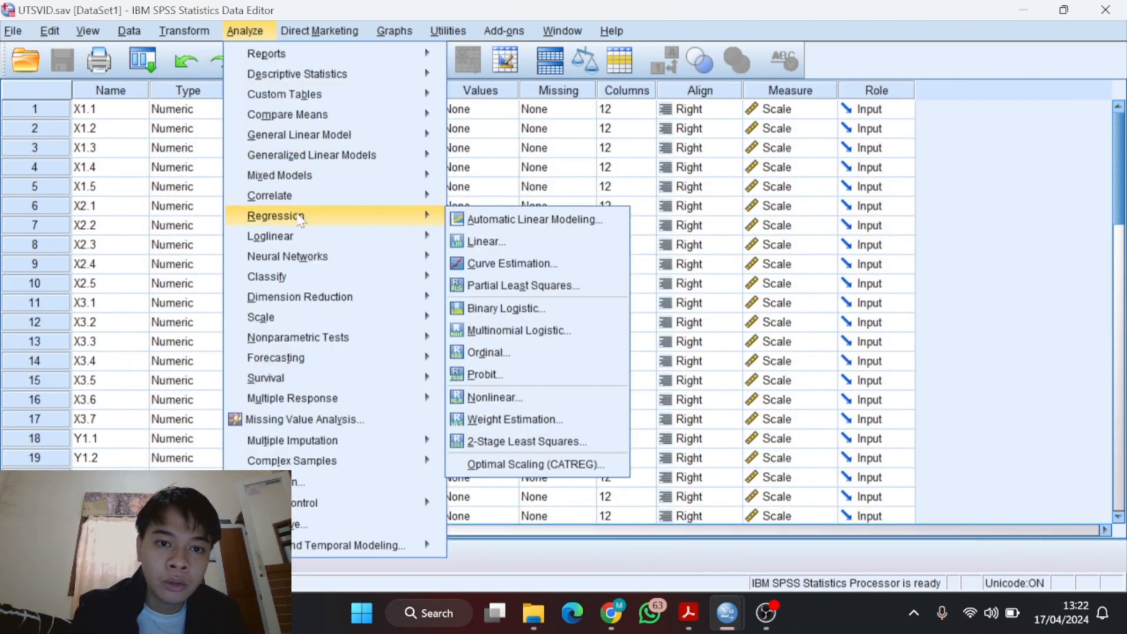
mouse_move(360, 215)
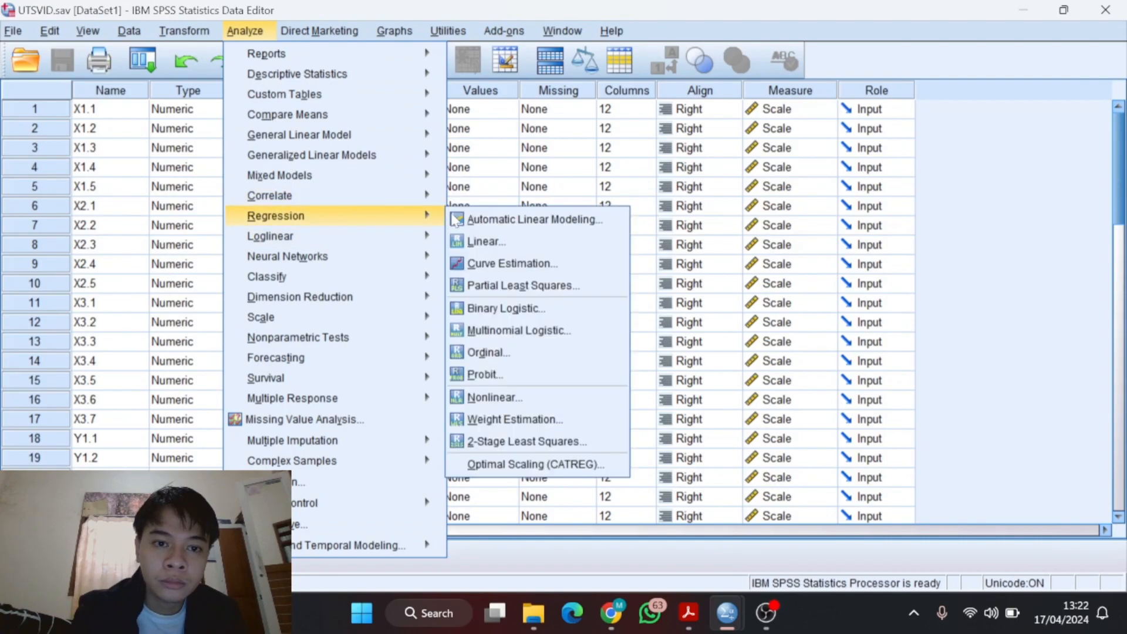
left_click(487, 239)
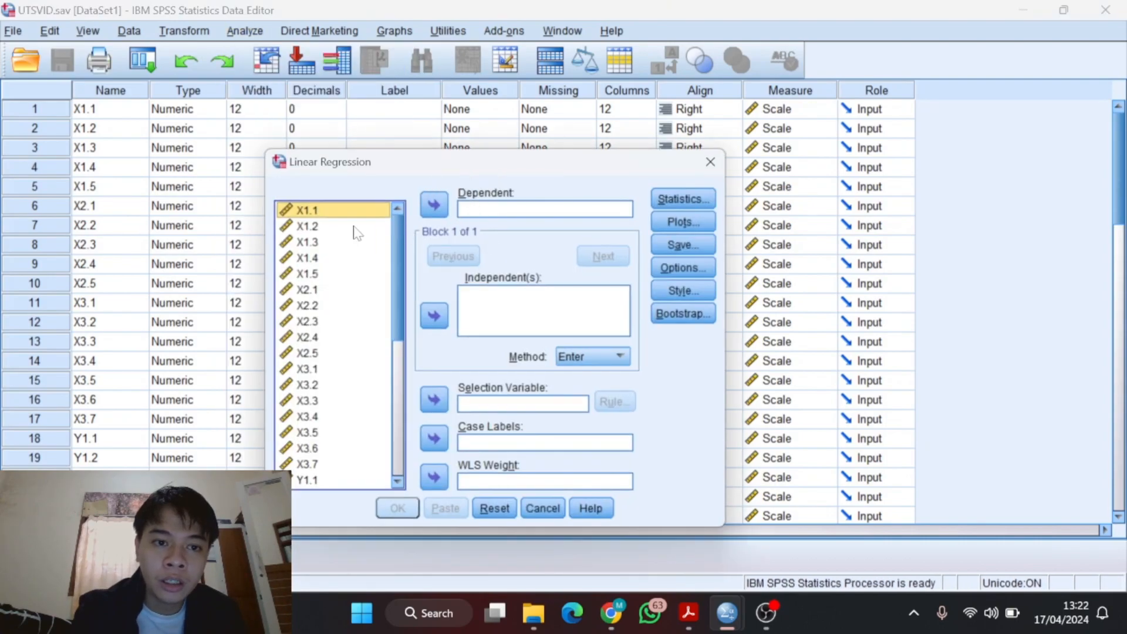
scroll(359, 361, "down", 6)
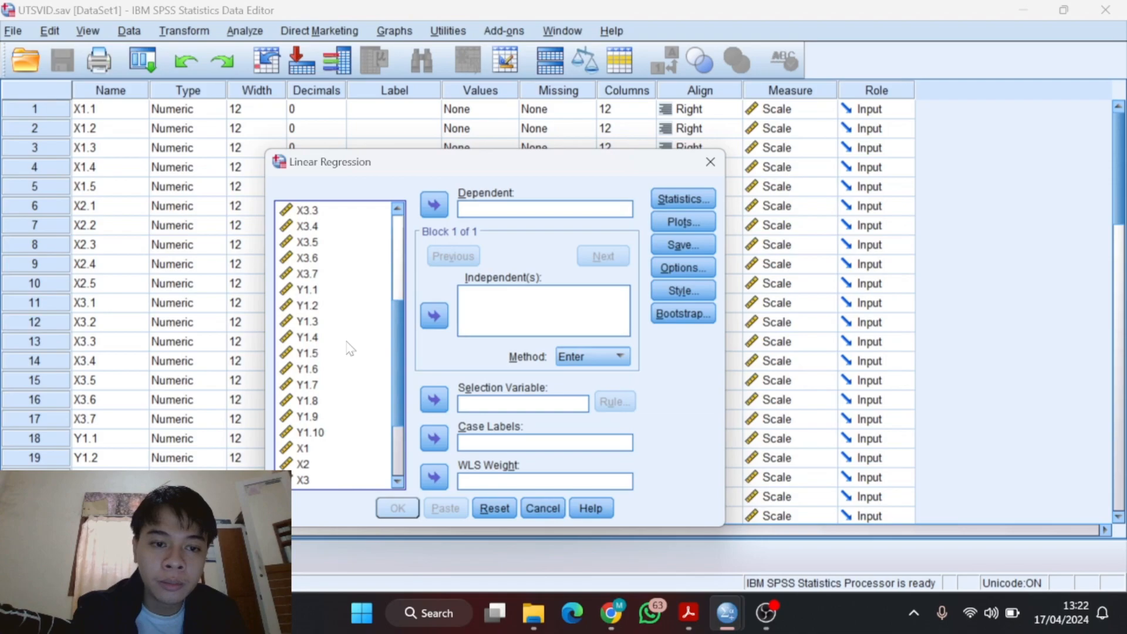
left_click(297, 393)
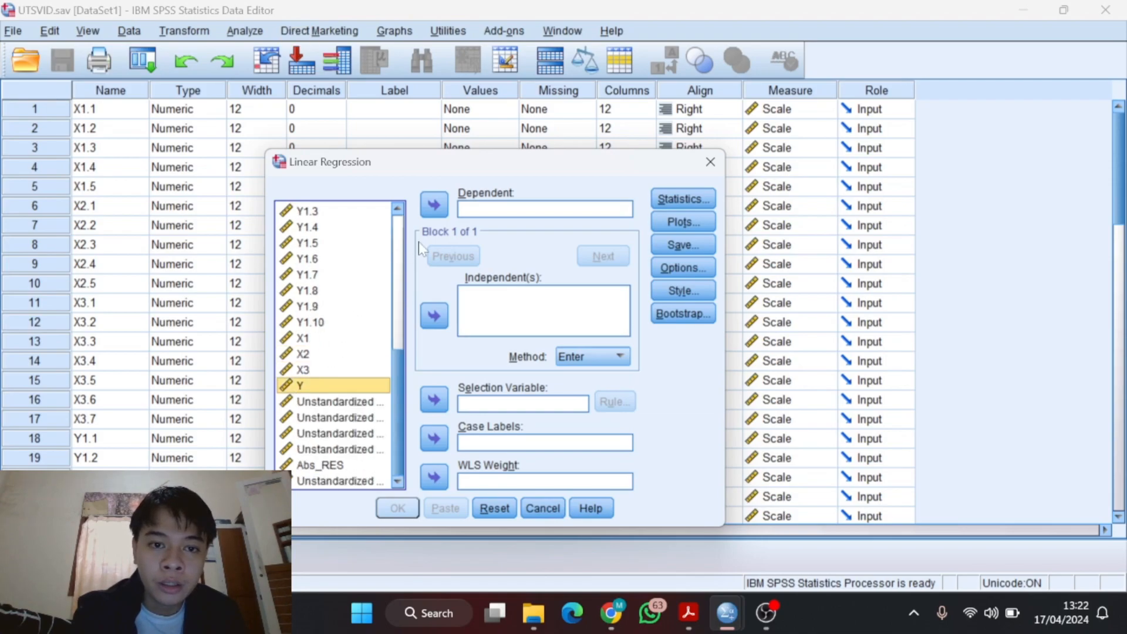
left_click(435, 206)
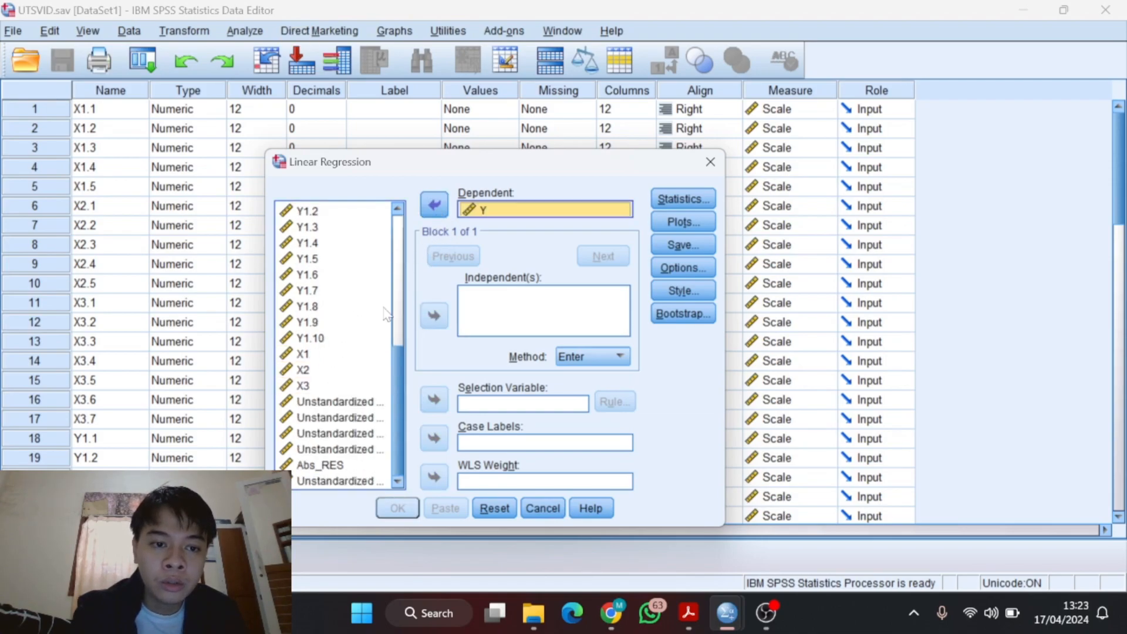
left_click(326, 355)
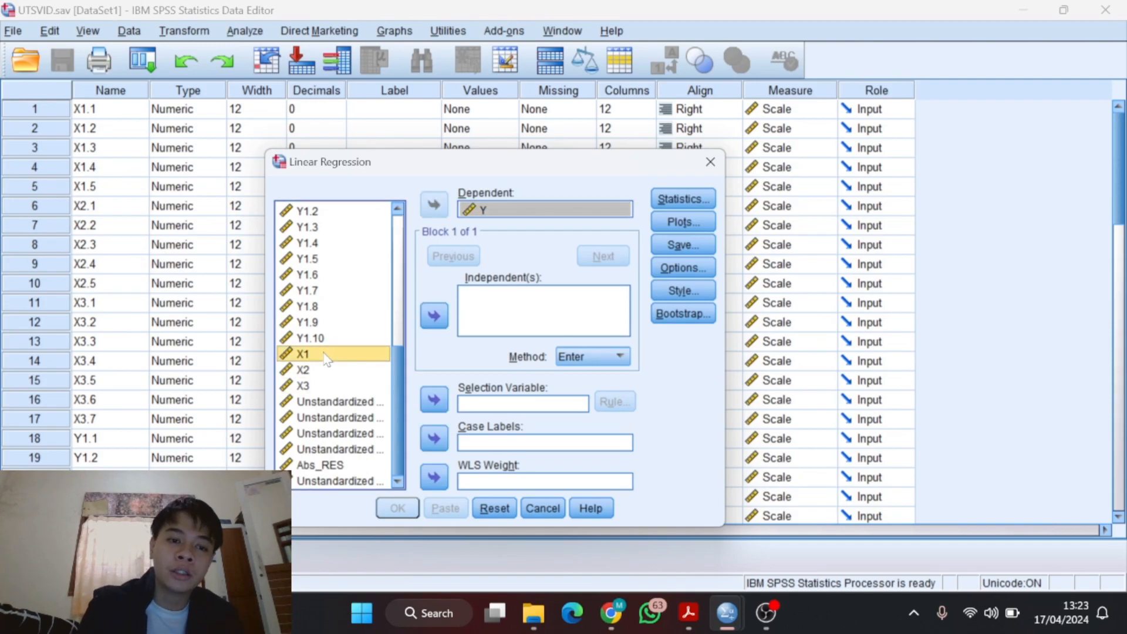
left_click(435, 316)
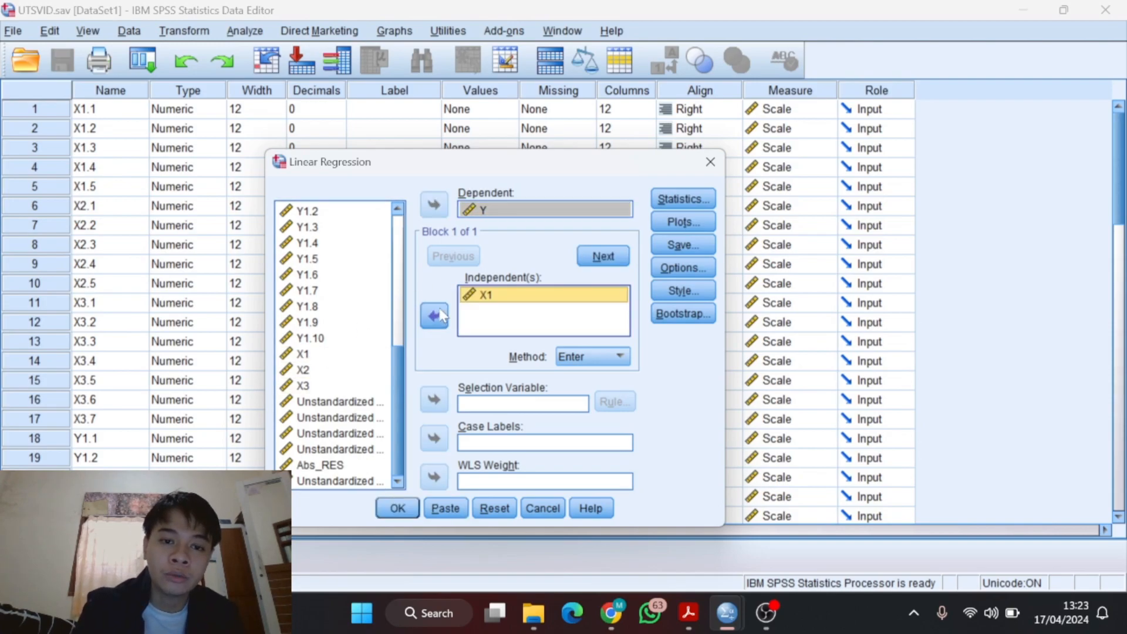
Keep Estimates and Model fit as the statistics and run the regression of Y on X1.
left_click(700, 198)
left_click_drag(399, 244, 586, 166)
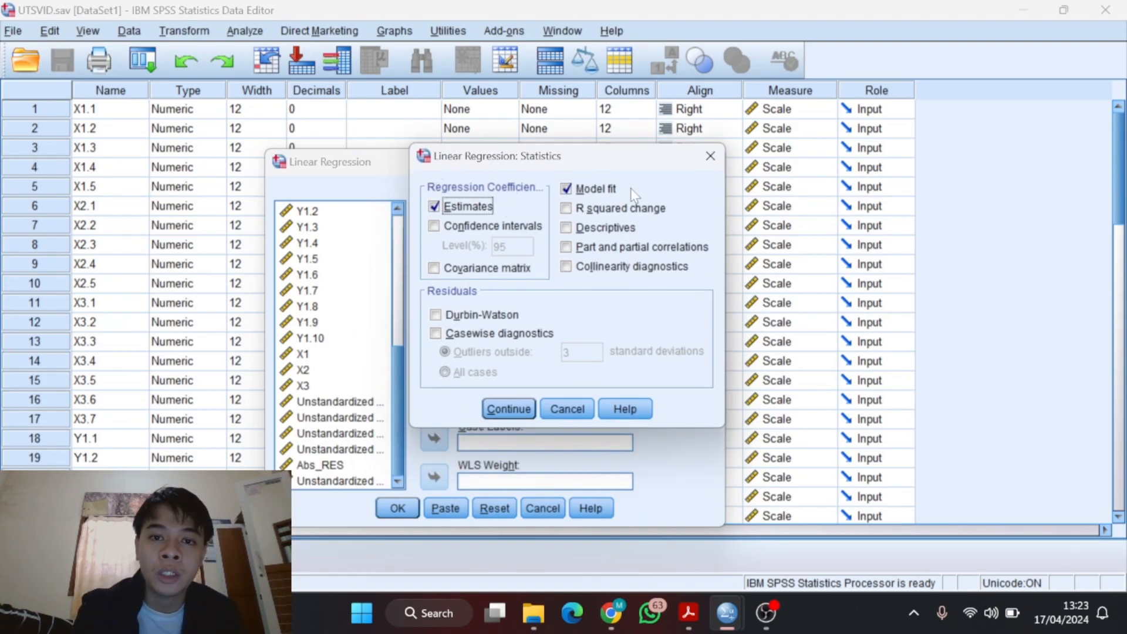
left_click(508, 406)
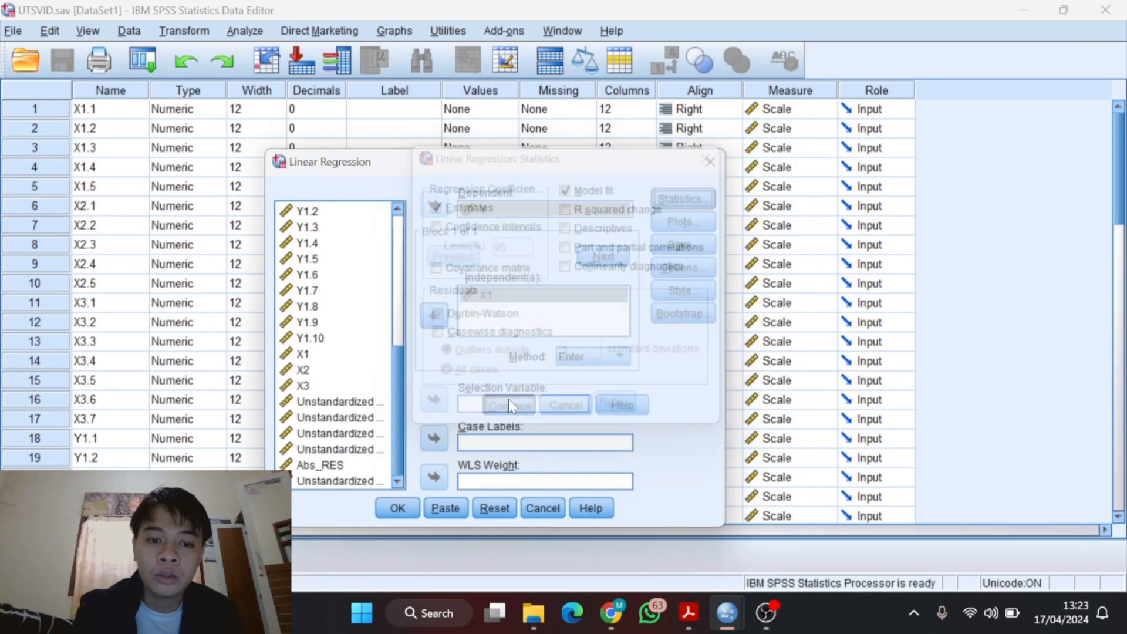
left_click(399, 509)
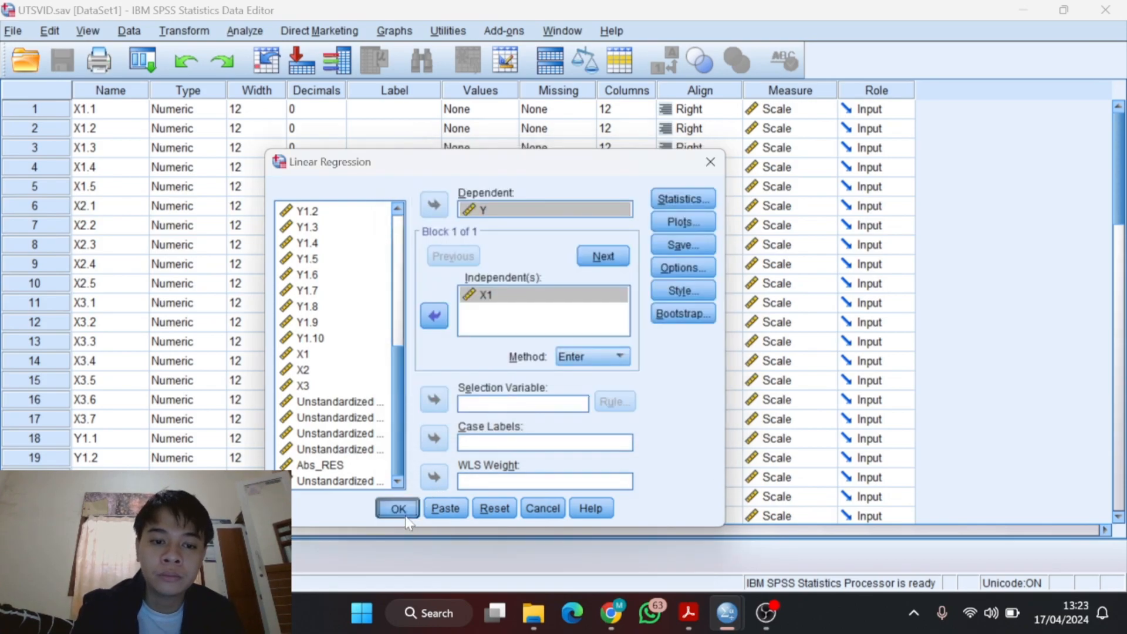
scroll(561, 445, "down", 1)
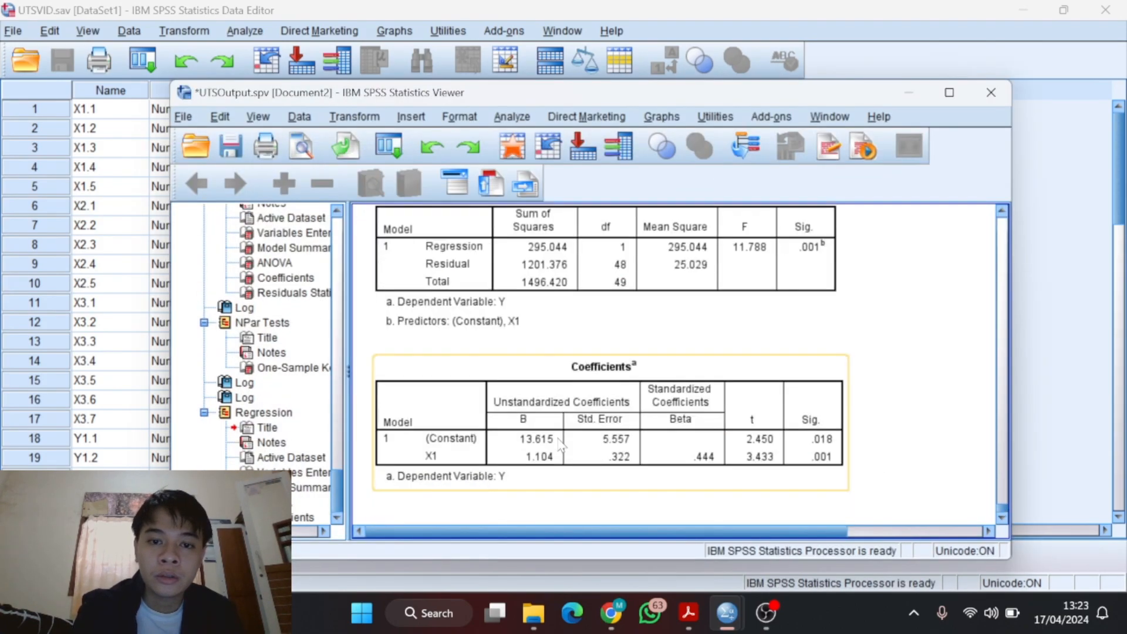
Reopen the linear regression on Y from the Data Editor and replace X1 with X2 as the independent variable.
left_click(265, 3)
left_click(245, 35)
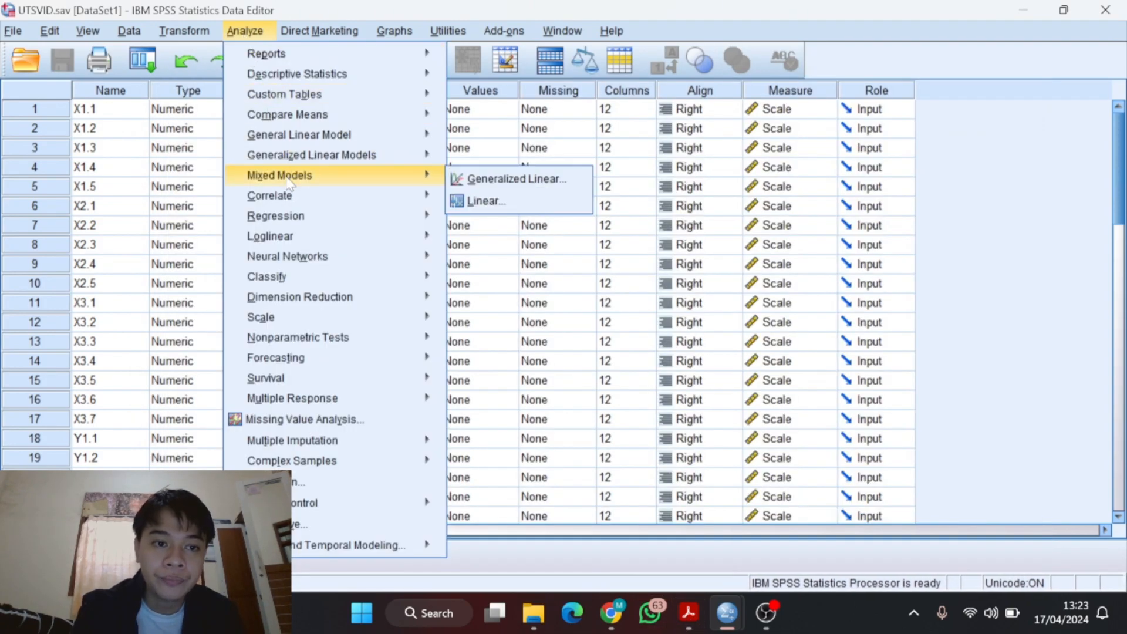
mouse_move(416, 223)
left_click(482, 242)
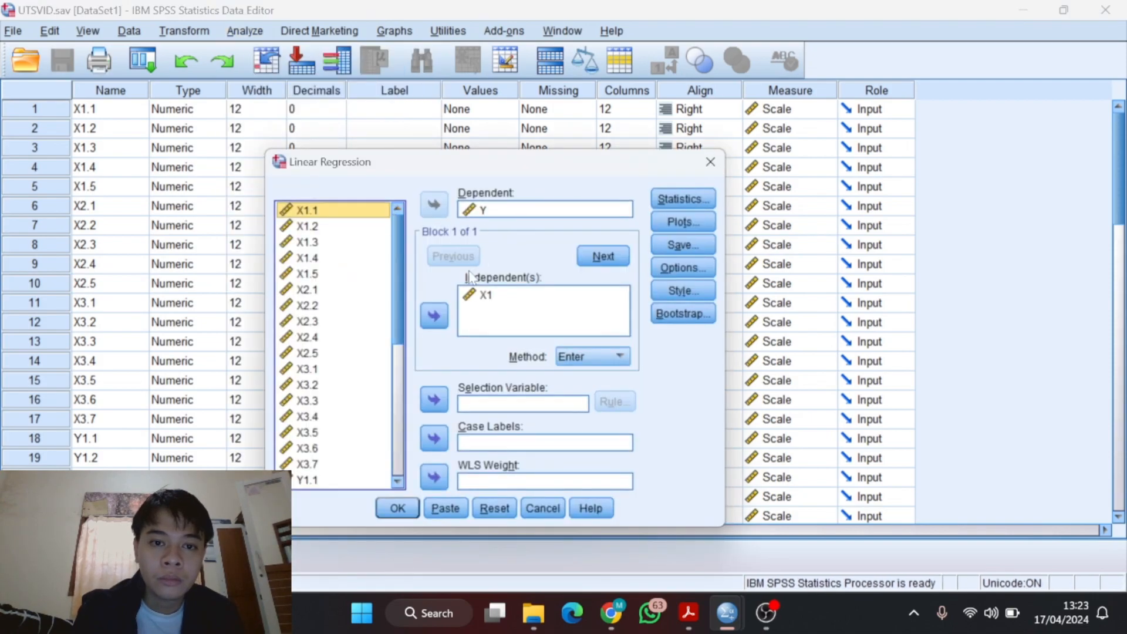
left_click(482, 297)
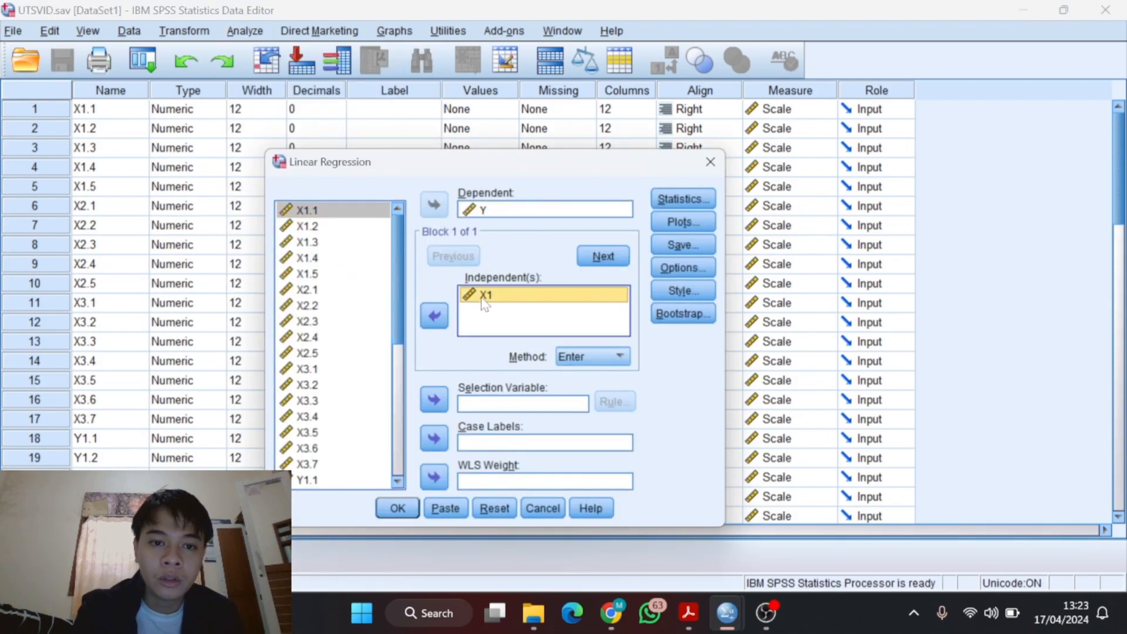
left_click(434, 317)
scroll(330, 352, "down", 3)
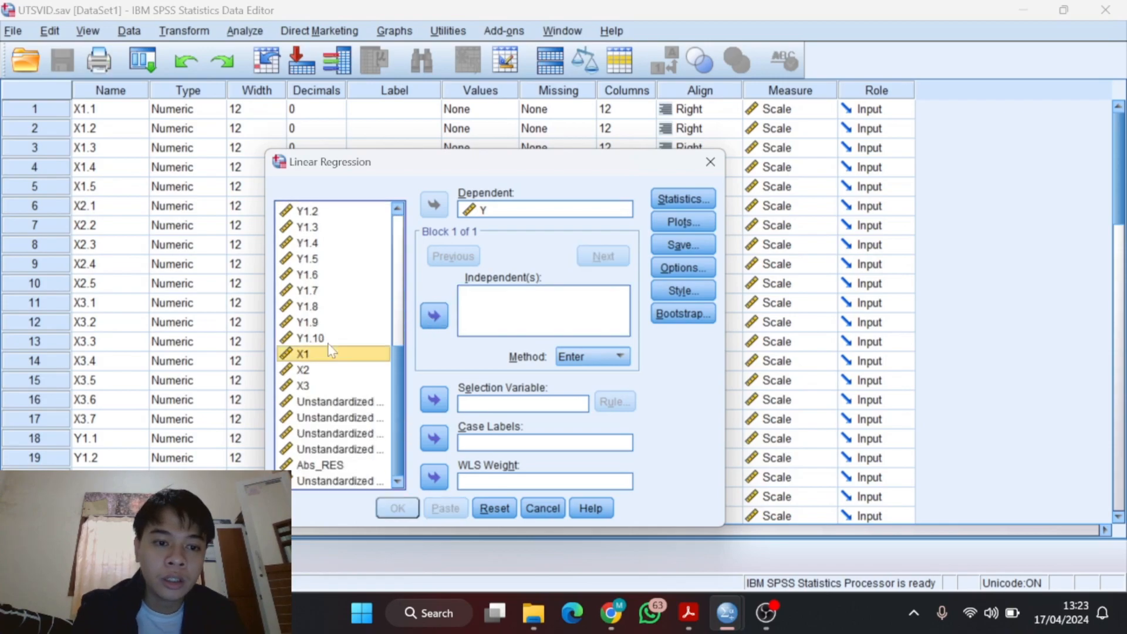
left_click(303, 370)
left_click(435, 316)
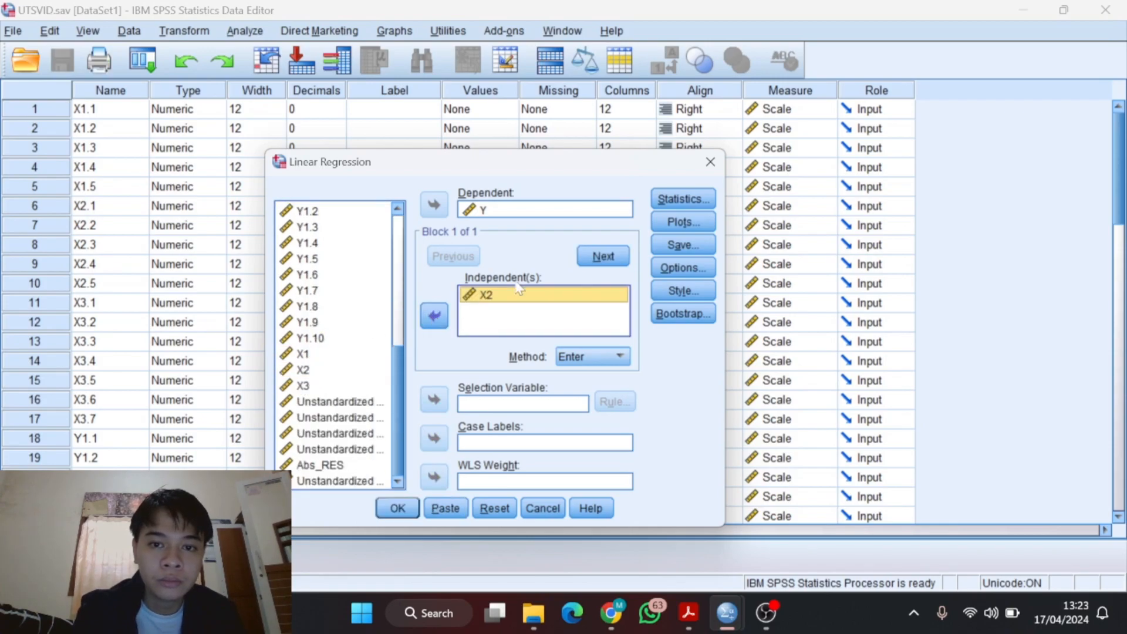
Run the regression of Y on X2 with Estimates and Model fit, and review its ANOVA and Coefficients tables.
left_click(681, 199)
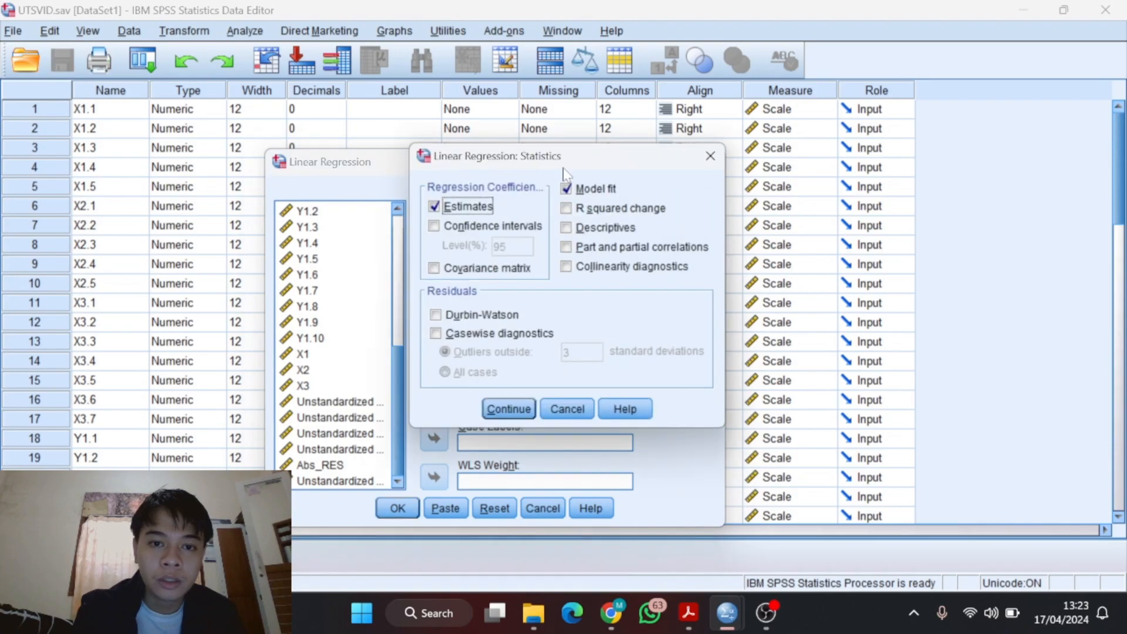
left_click(509, 409)
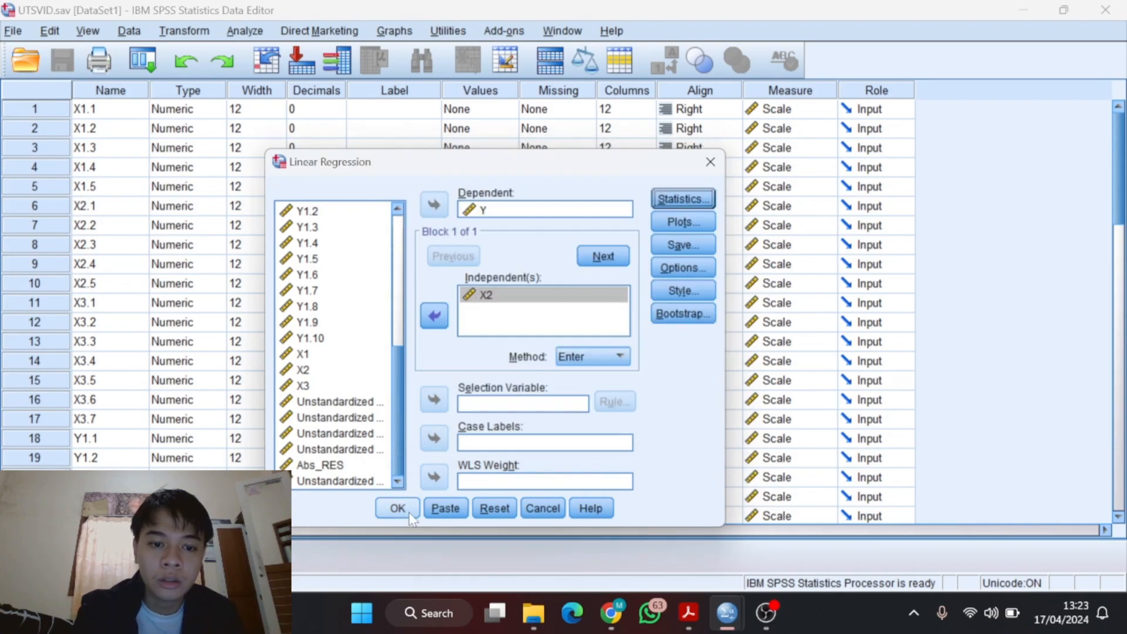
left_click(398, 508)
scroll(622, 355, "down", 4)
scroll(623, 355, "up", 2)
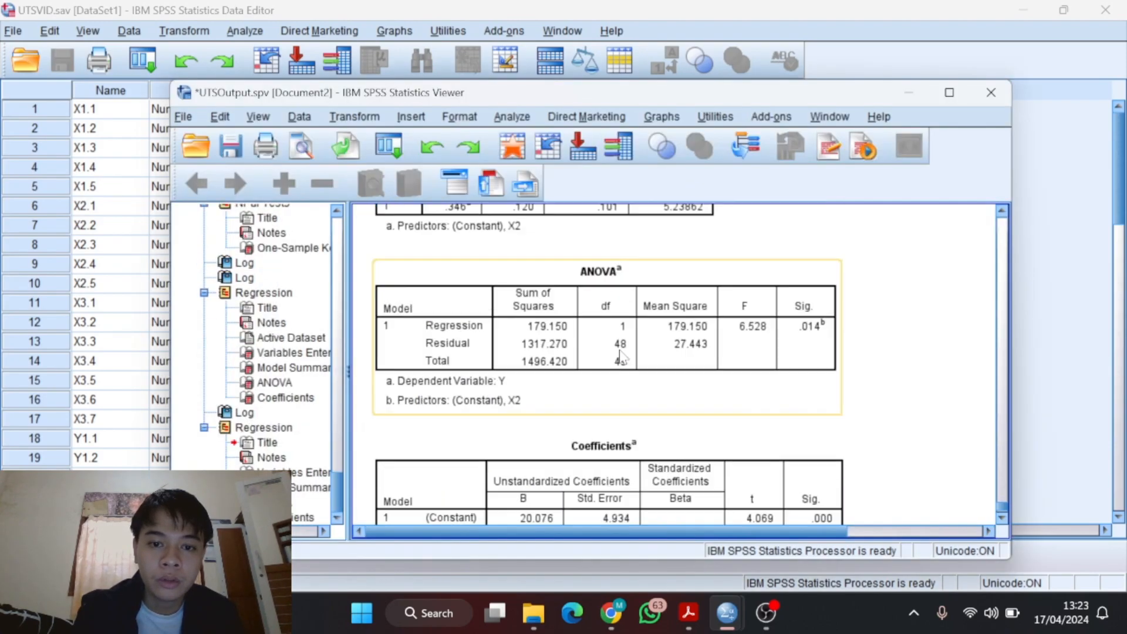
scroll(623, 355, "up", 1)
scroll(623, 355, "down", 3)
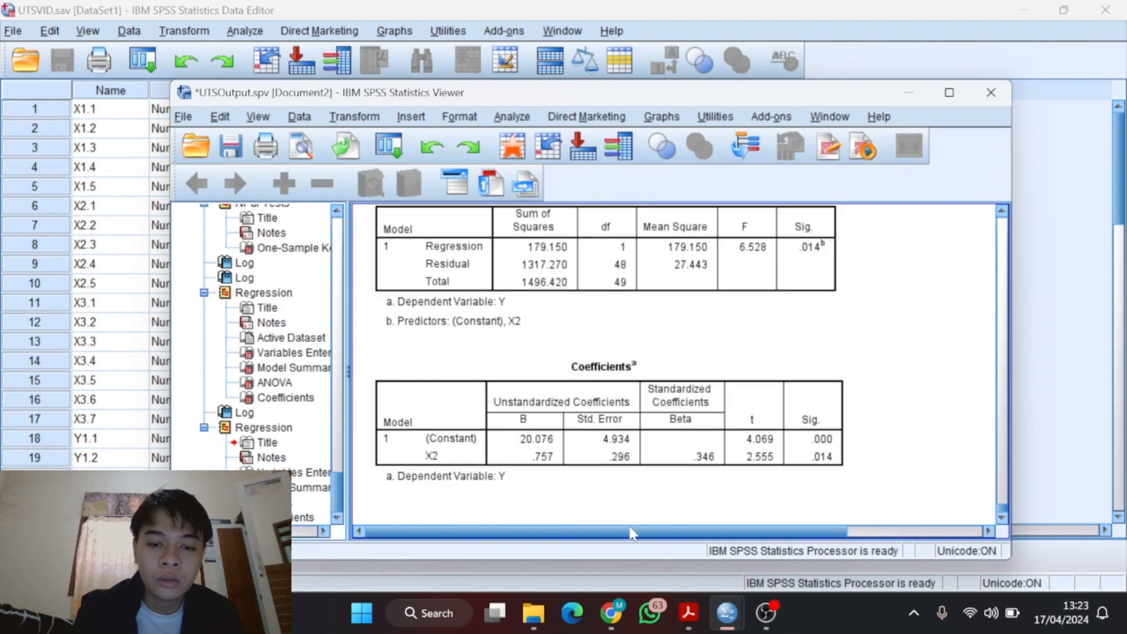
Replace X2 with X3 as the only independent variable and run the linear regression of Y on X3 with the Enter method.
left_click(250, 30)
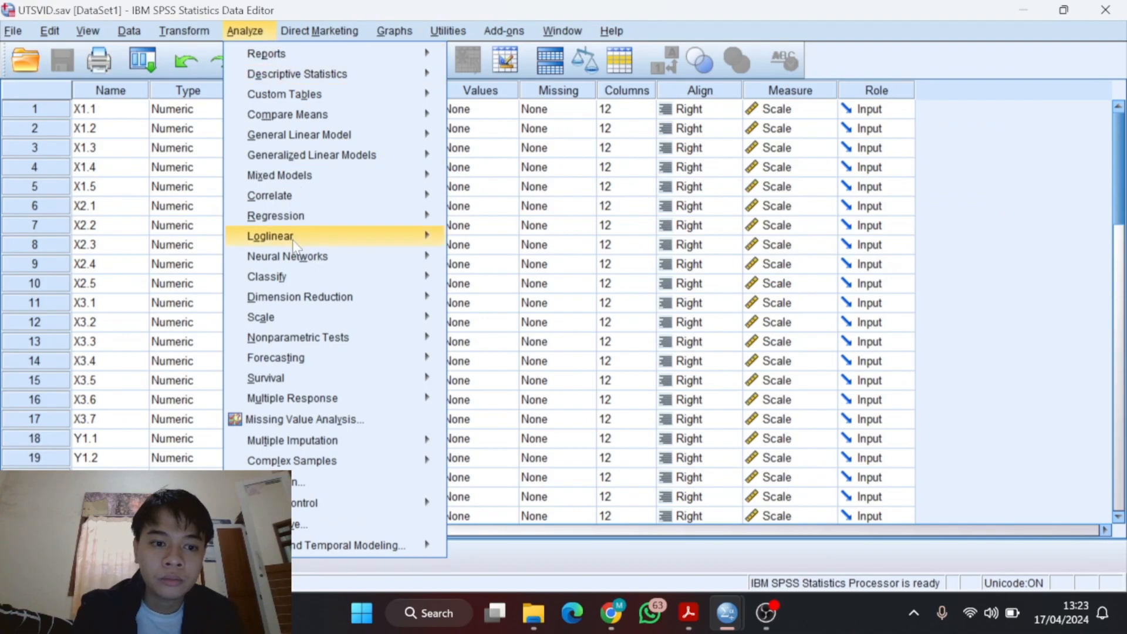
mouse_move(414, 216)
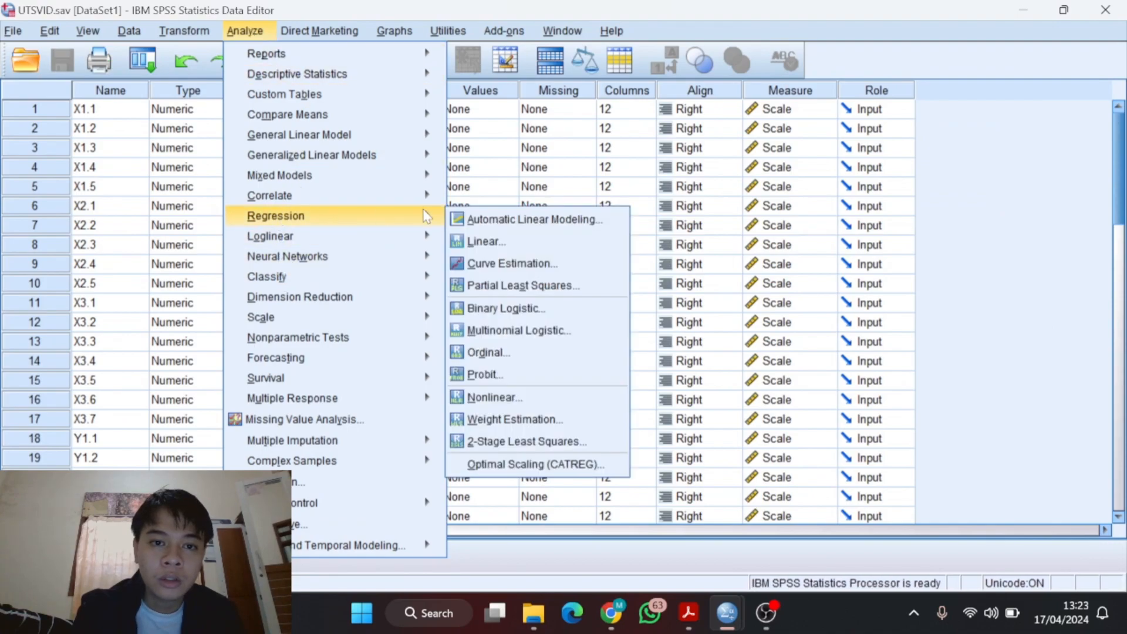
left_click(479, 241)
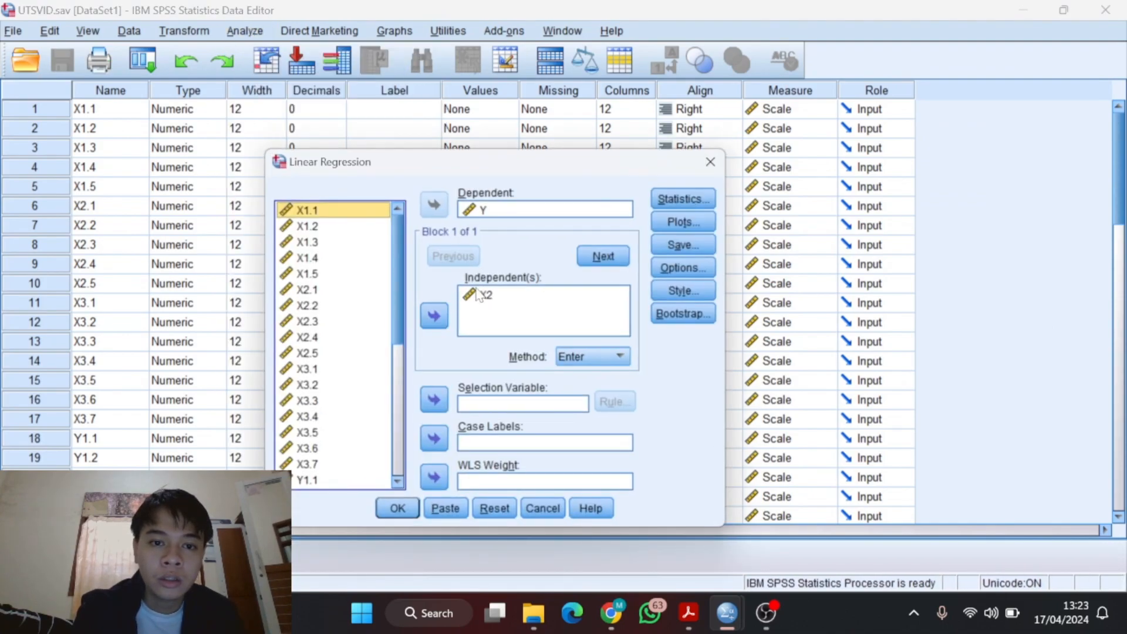
left_click(471, 295)
left_click(434, 316)
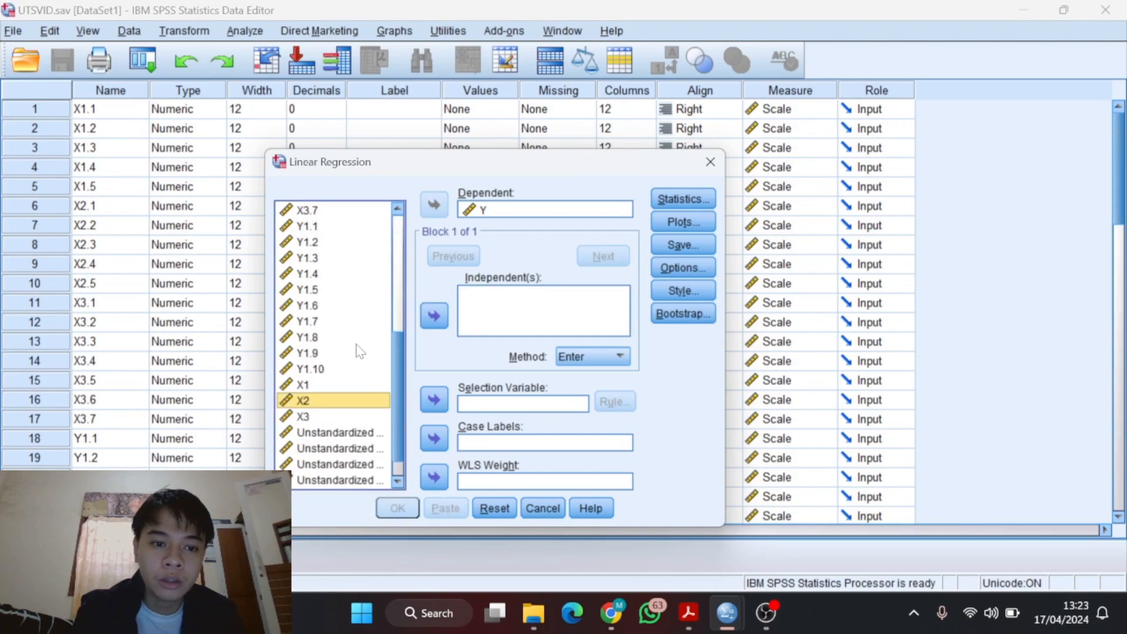
left_click(304, 416)
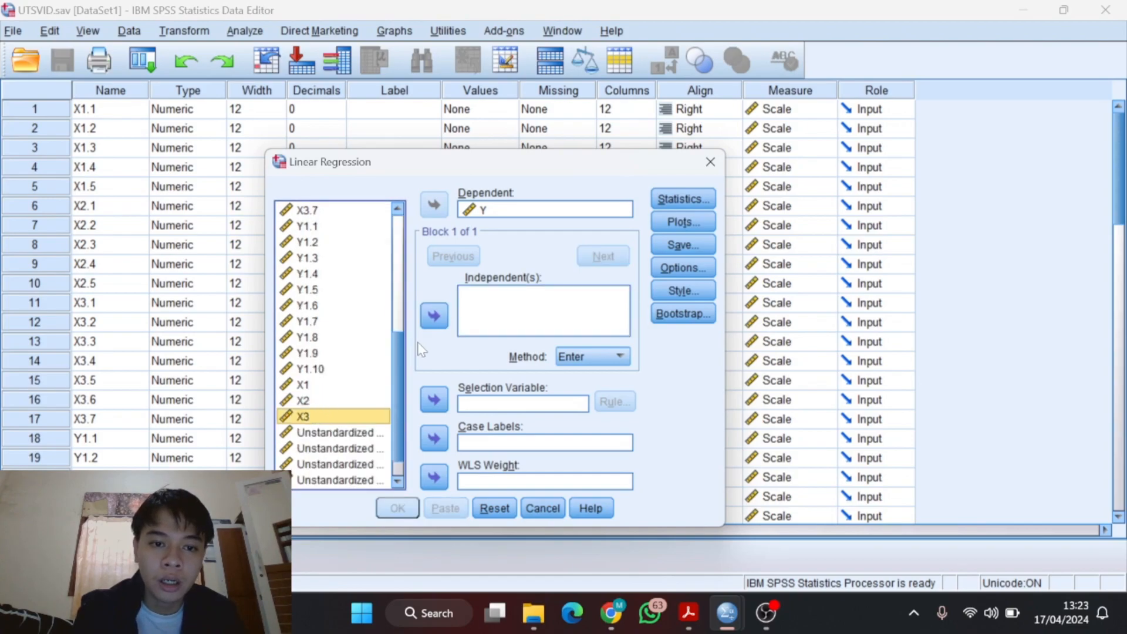
left_click(434, 316)
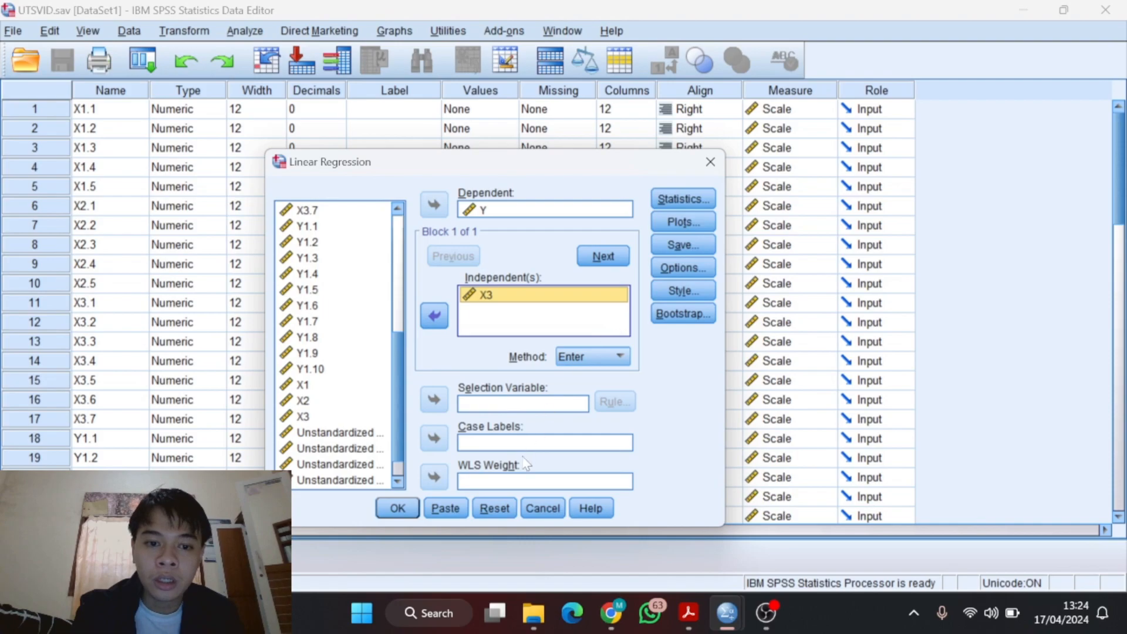
left_click(398, 508)
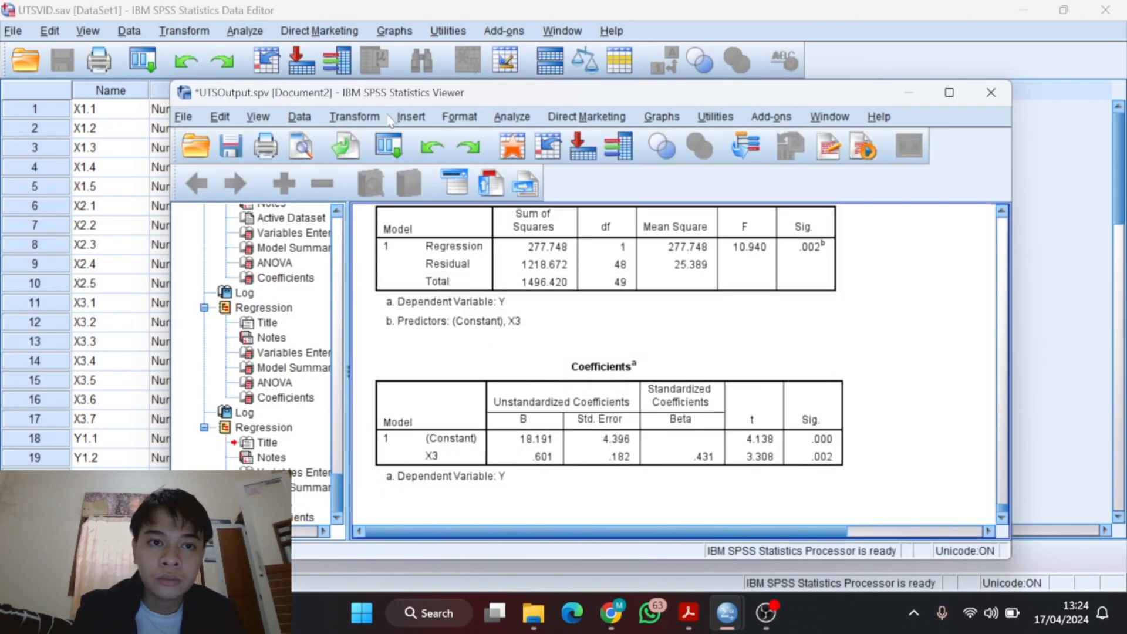
Enter X1, X2 and X3 together as independent variables and run the multiple linear regression on Y with the Enter method.
left_click(245, 30)
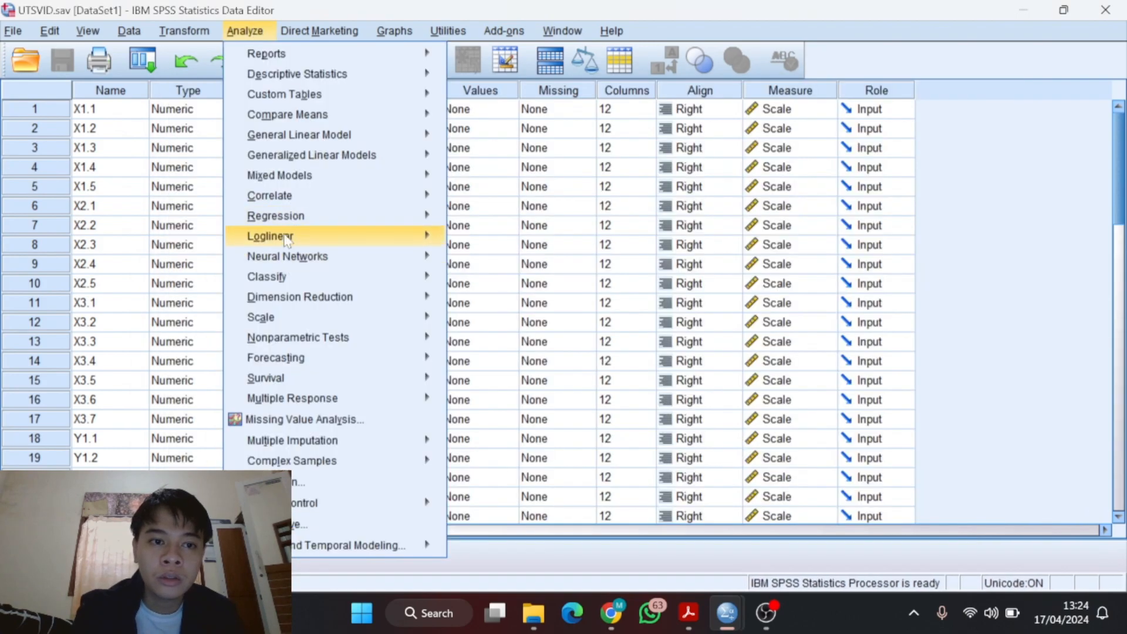
mouse_move(288, 216)
left_click(470, 239)
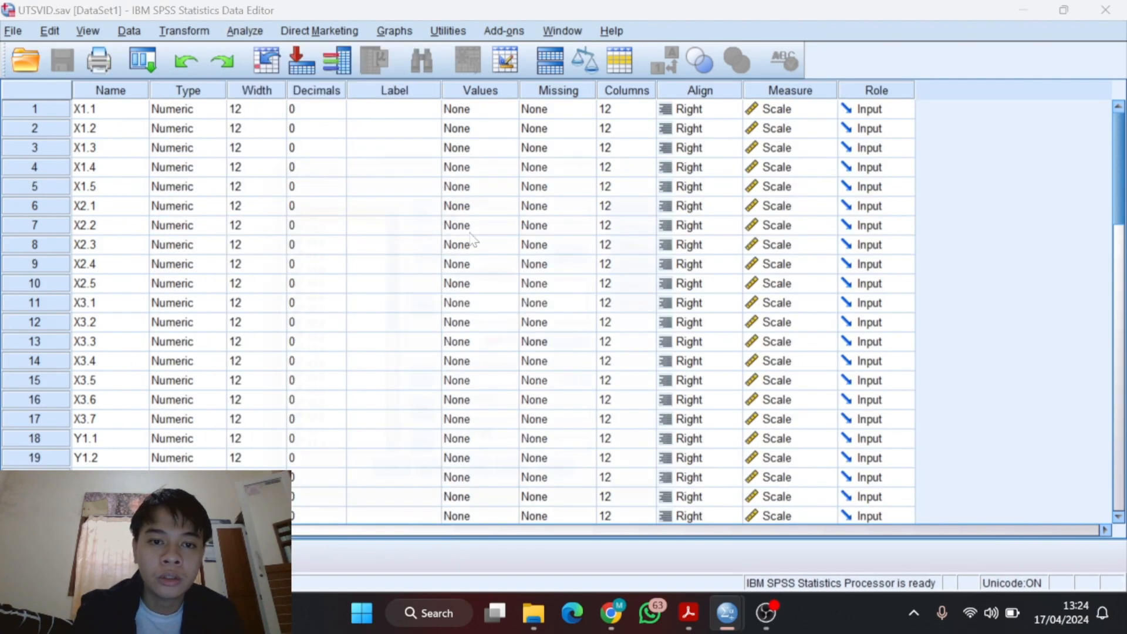
left_click(493, 296)
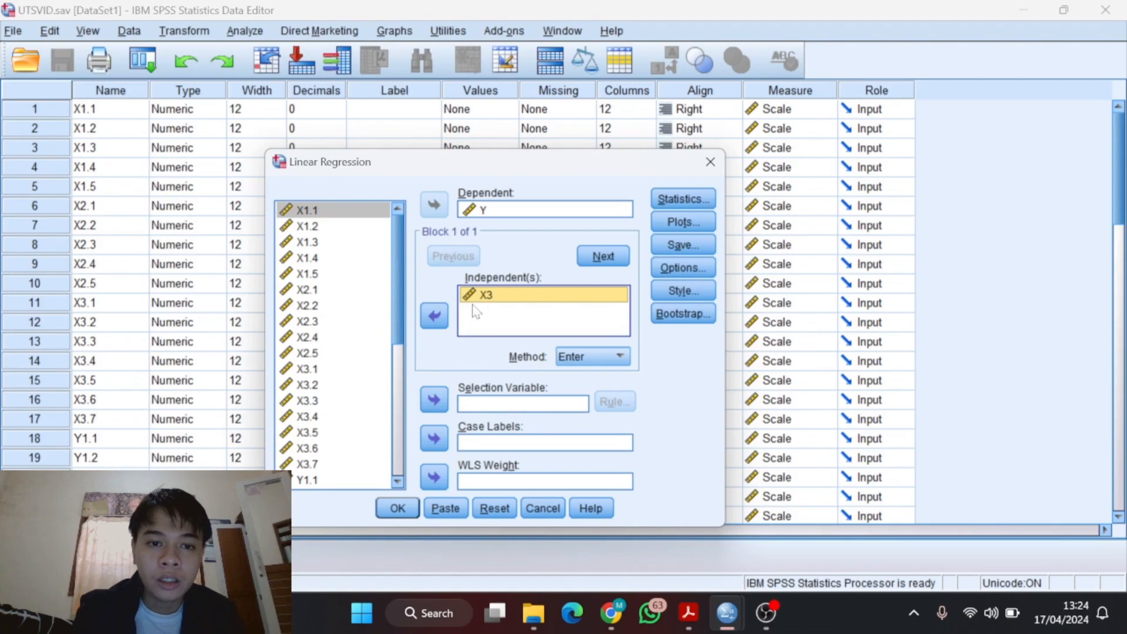
left_click(434, 316)
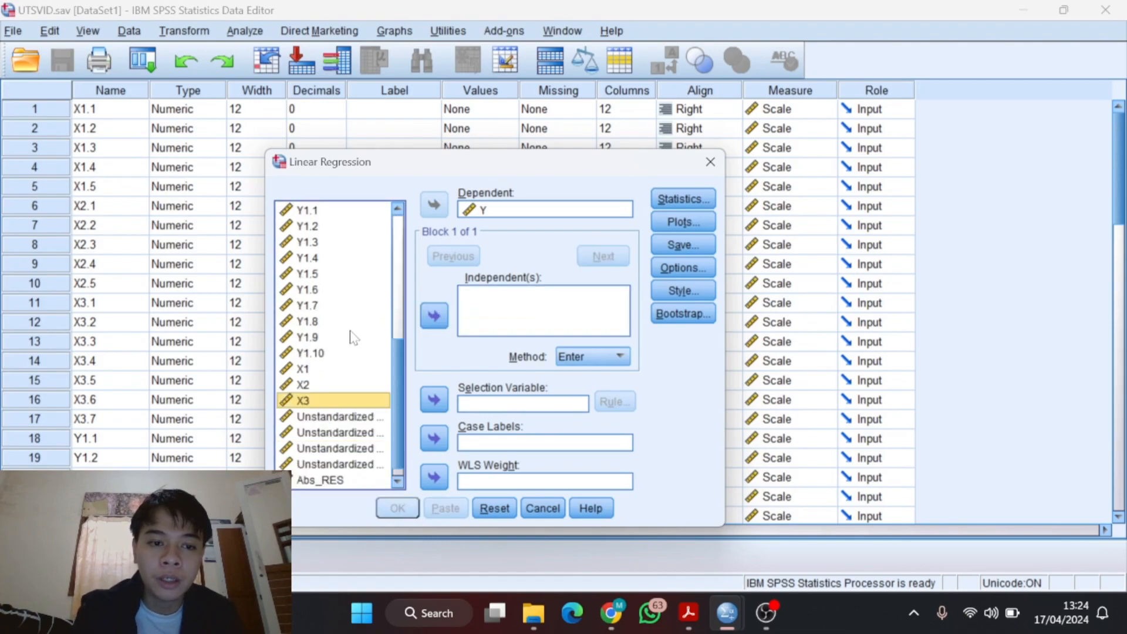
left_click(364, 368)
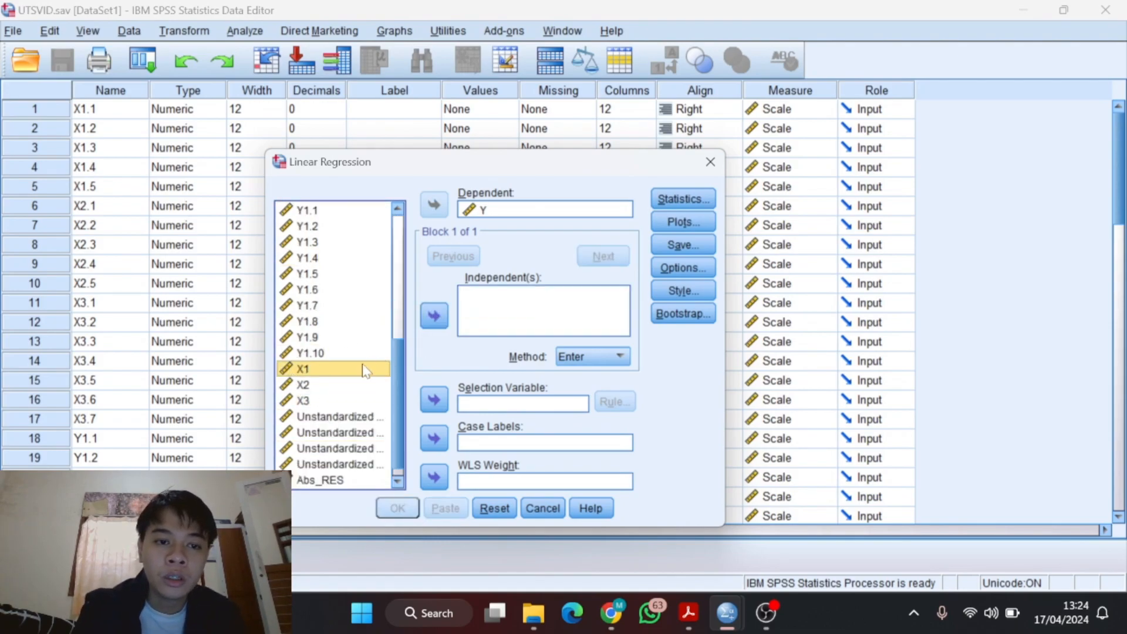
key("shift+Down")
key("shift+Down")
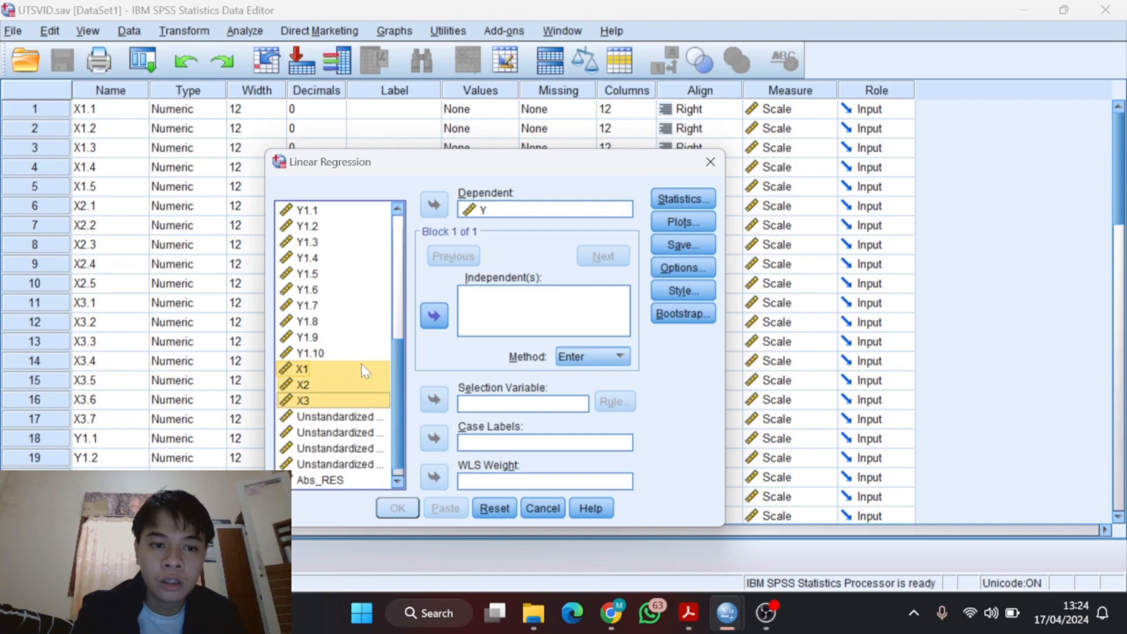
left_click(434, 317)
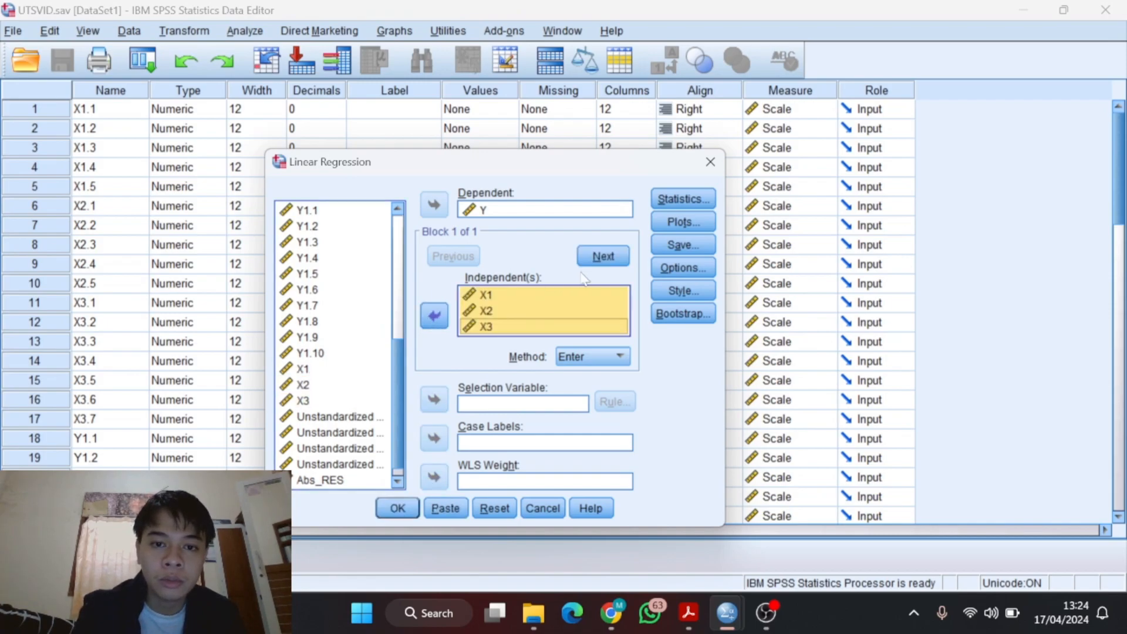
left_click(398, 508)
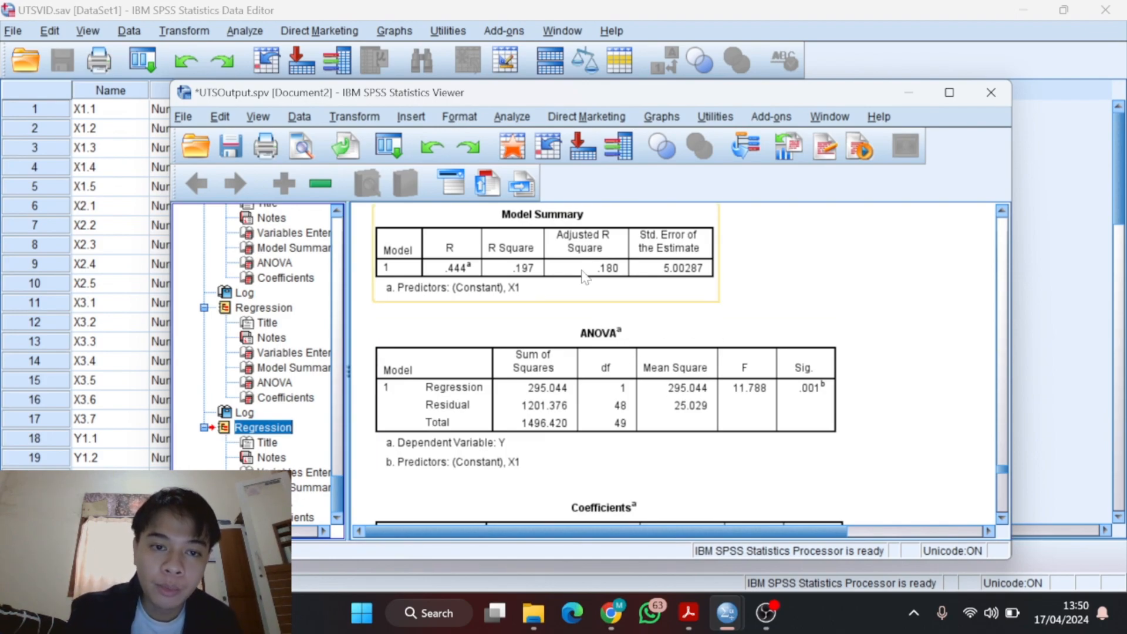
Examine the Variables Entered/Removed, Model Summary, ANOVA and Coefficients tables for the regression of Y on X1.
scroll(584, 277, "up", 5)
scroll(584, 277, "down", 3)
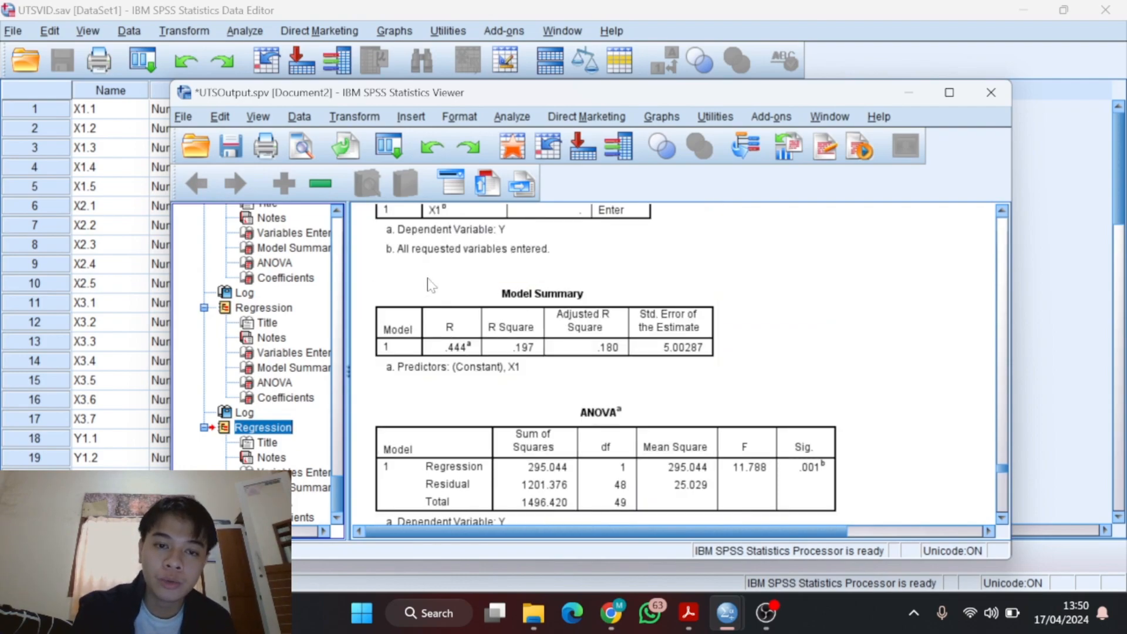
scroll(477, 367, "up", 3)
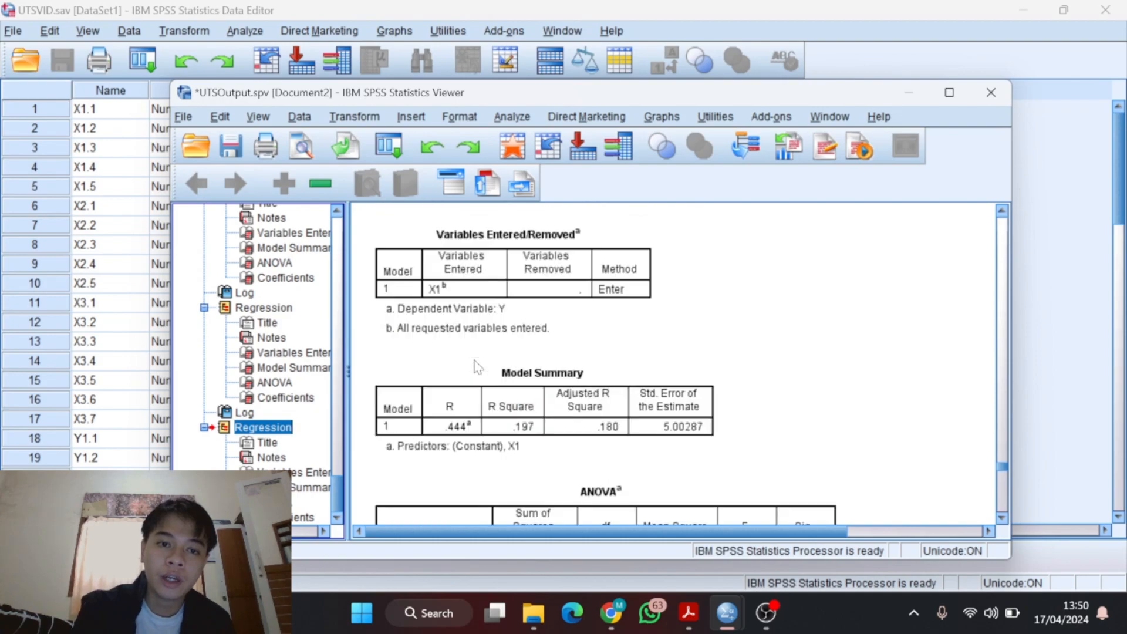
scroll(478, 367, "down", 3)
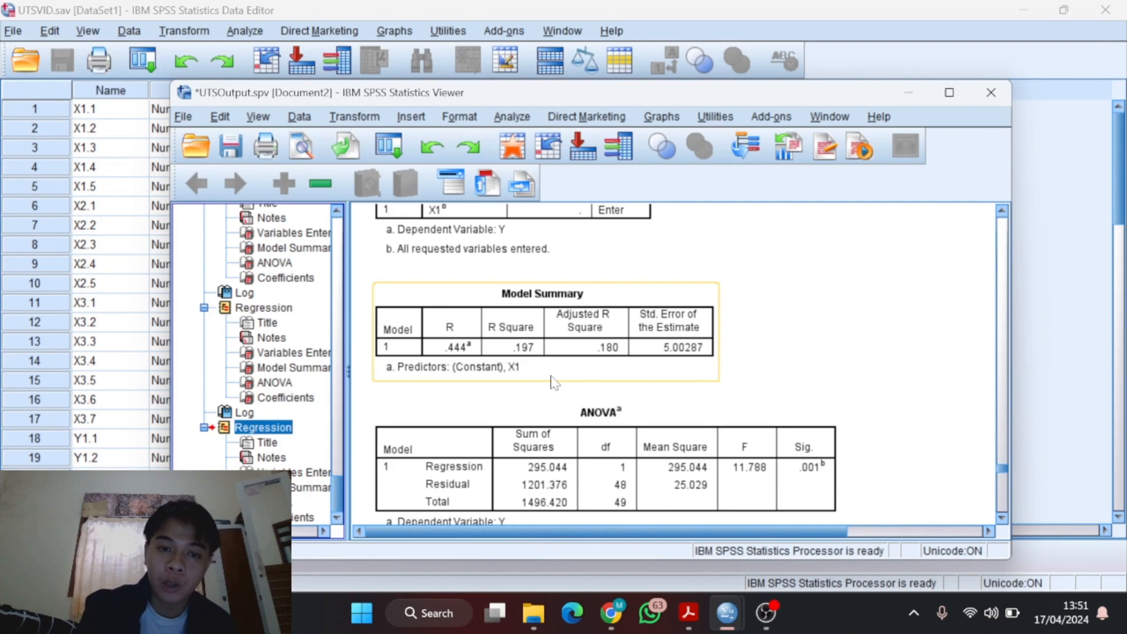
scroll(552, 383, "down", 4)
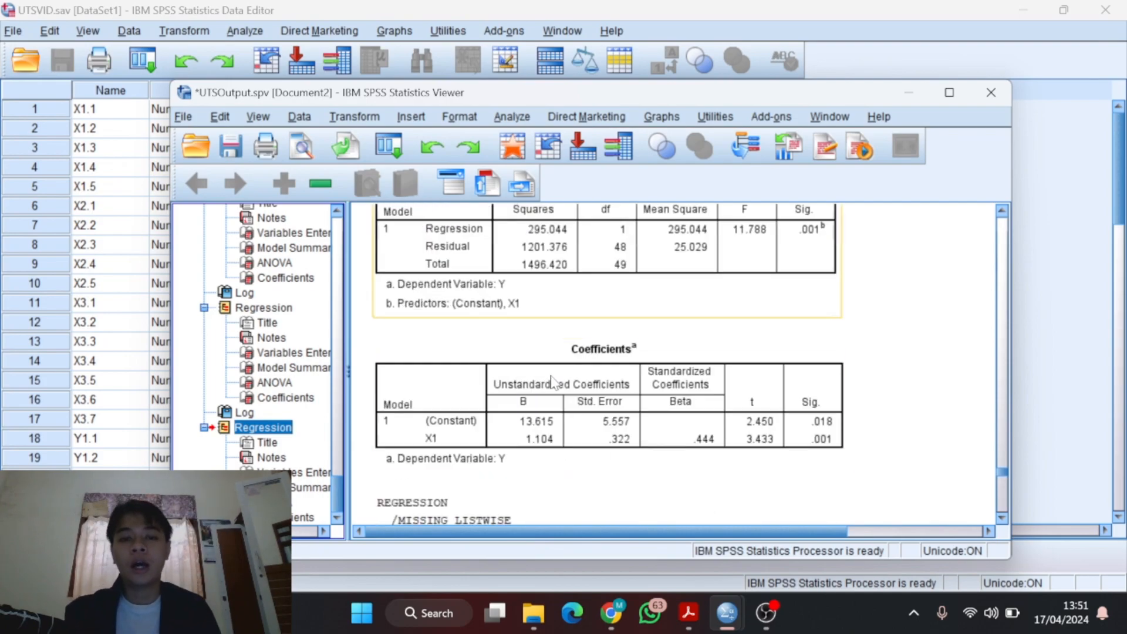
Examine the R and R Square values in the Model Summary for the regression of Y on X2.
scroll(552, 383, "down", 10)
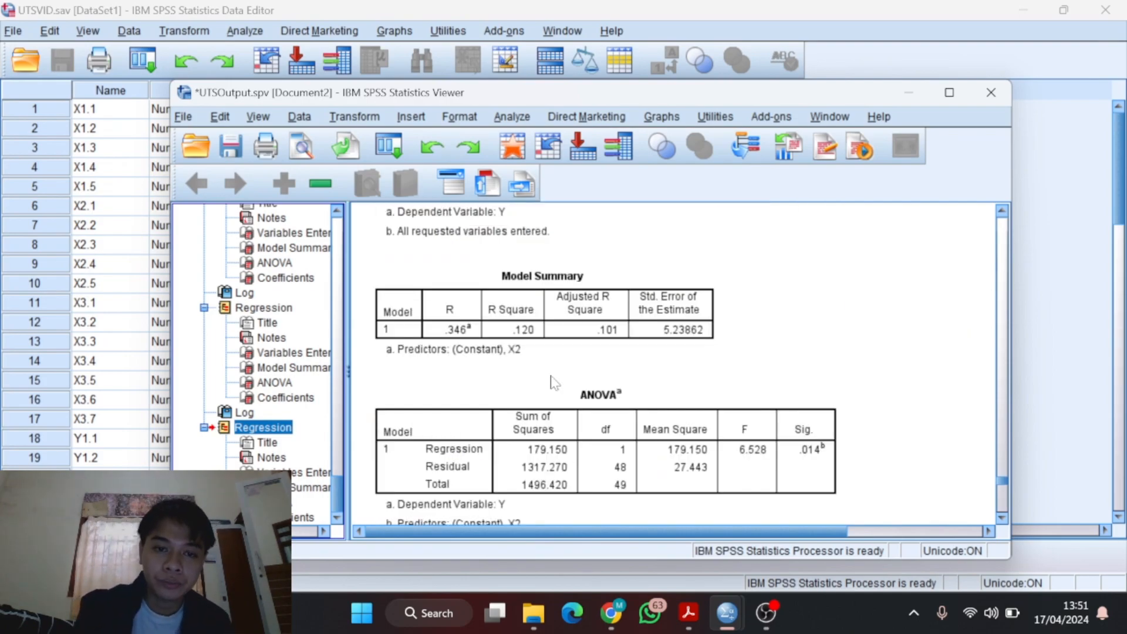
scroll(552, 383, "up", 1)
left_click(552, 383)
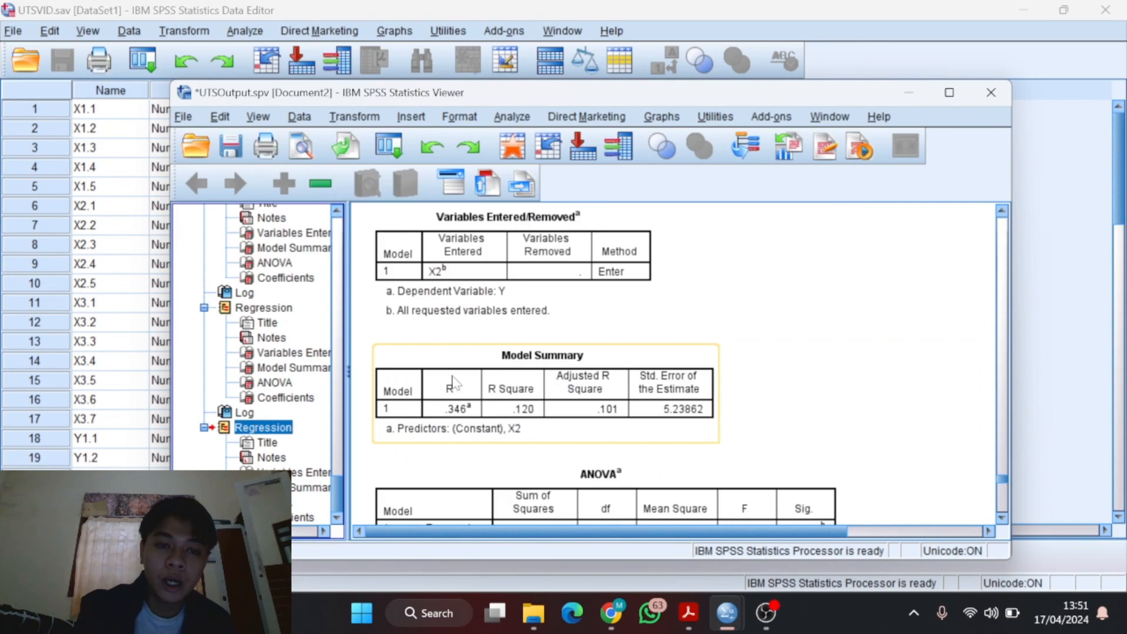
left_click(574, 334)
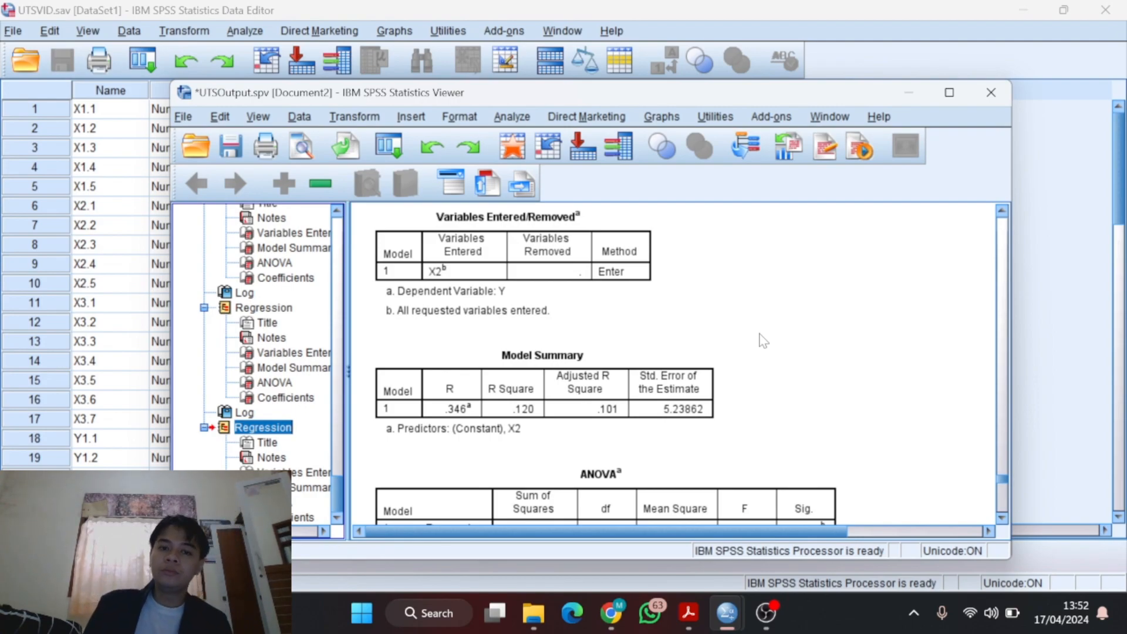
left_click(581, 348)
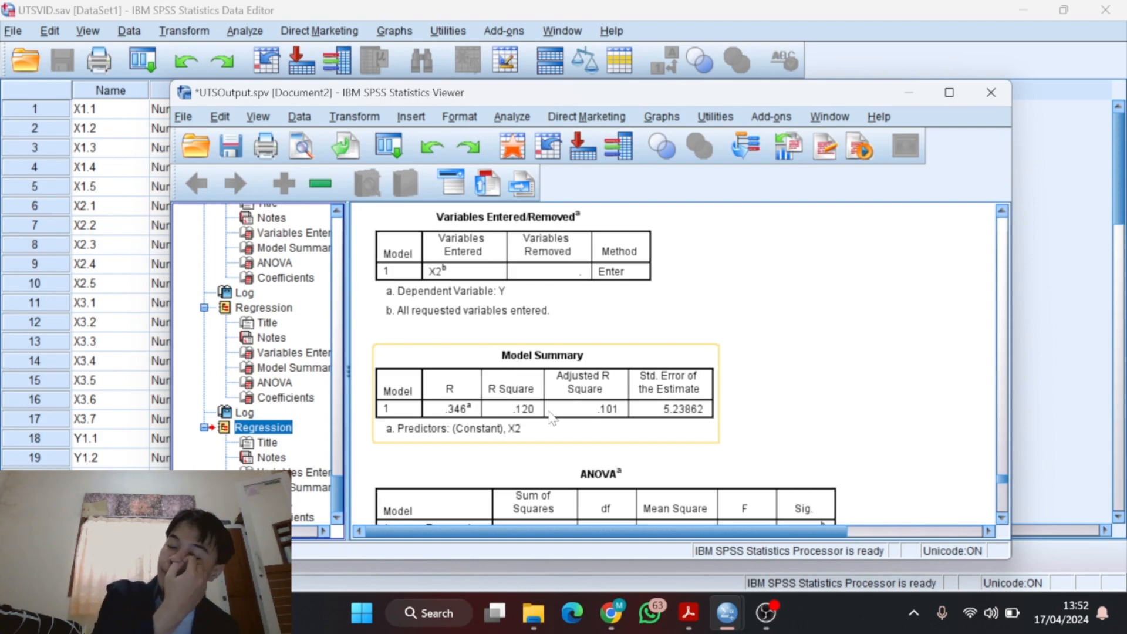
Examine the syntax log, Model Summary and ANOVA tables for the regression of Y on X3.
scroll(552, 418, "down", 10)
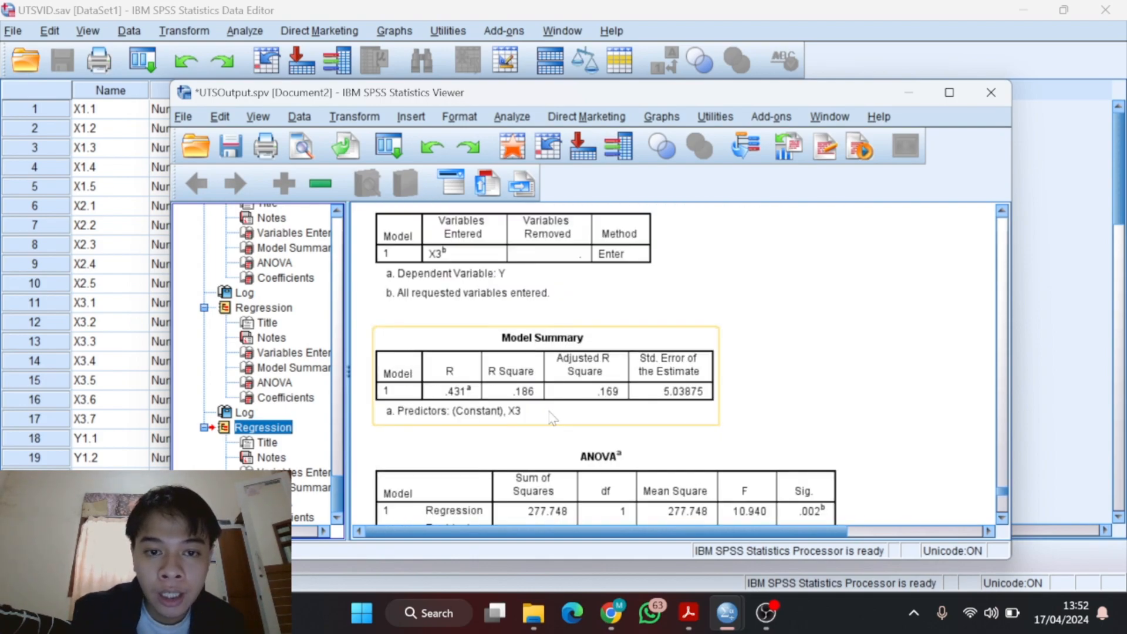
scroll(552, 418, "up", 3)
scroll(552, 418, "up", 2)
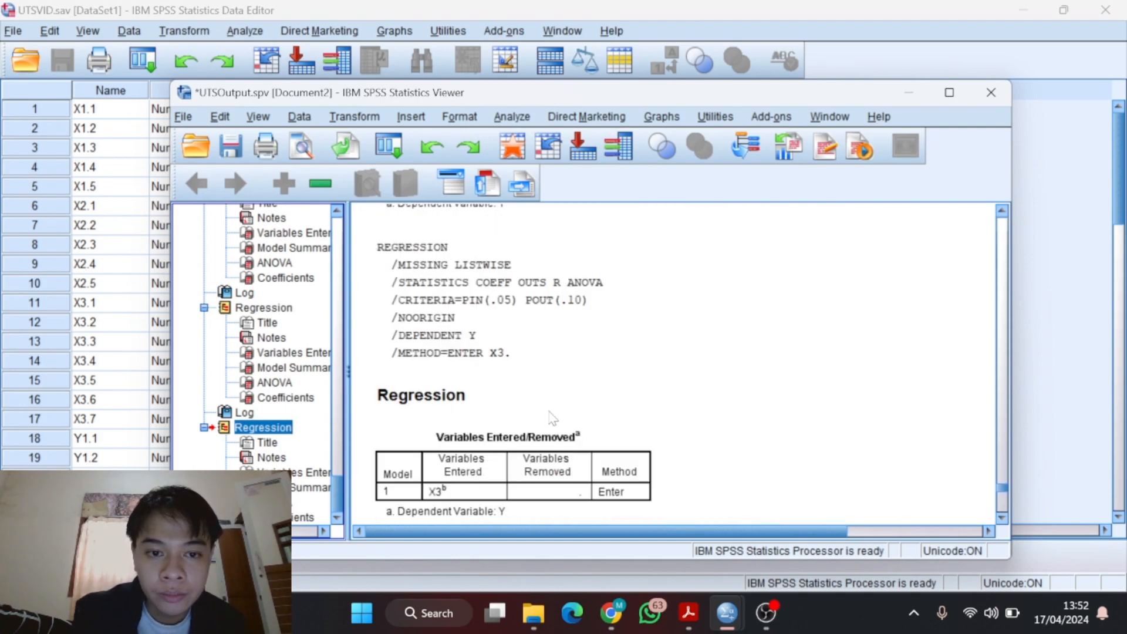
scroll(552, 418, "down", 4)
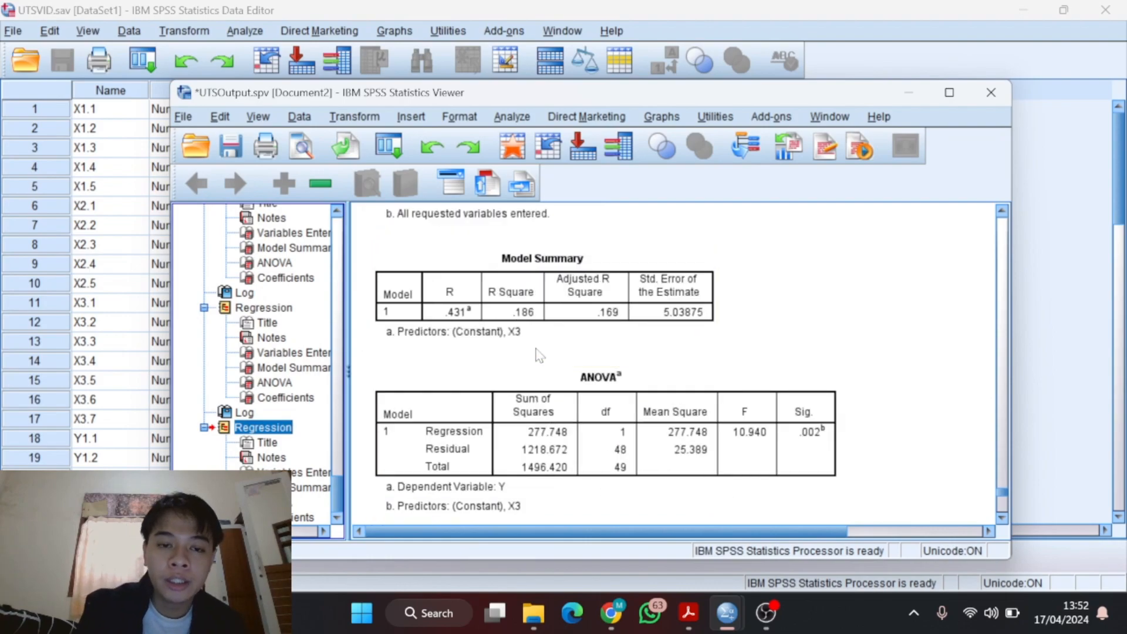
scroll(538, 355, "up", 3)
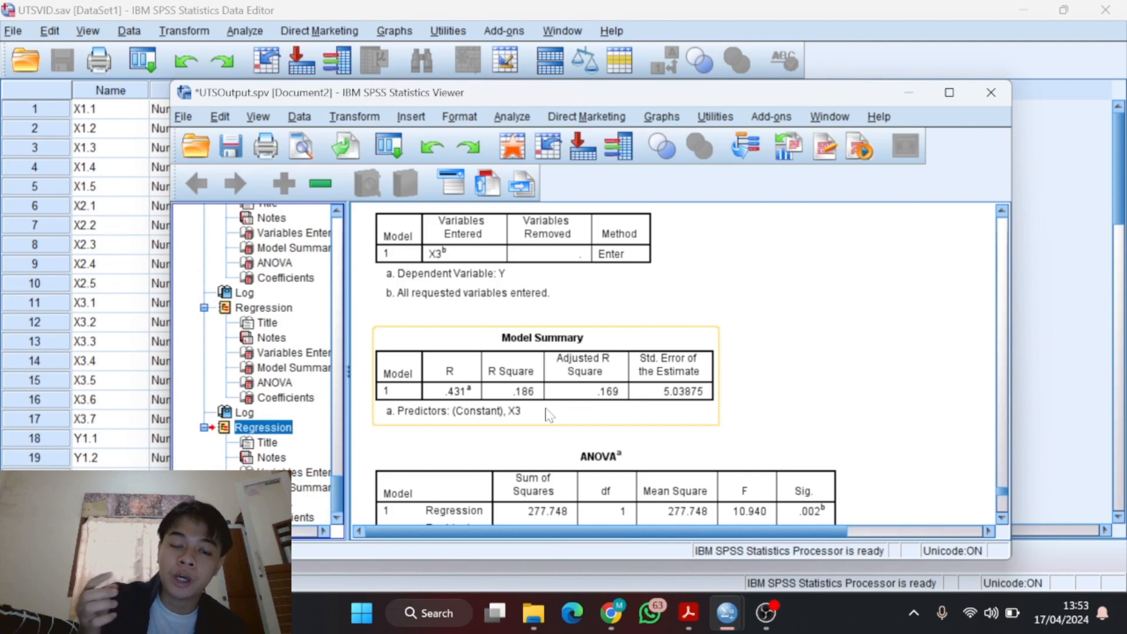
scroll(549, 415, "down", 4)
Examine the Model Summary, ANOVA and Coefficients tables for the multiple regression of Y on X1, X2 and X3.
scroll(547, 414, "down", 12)
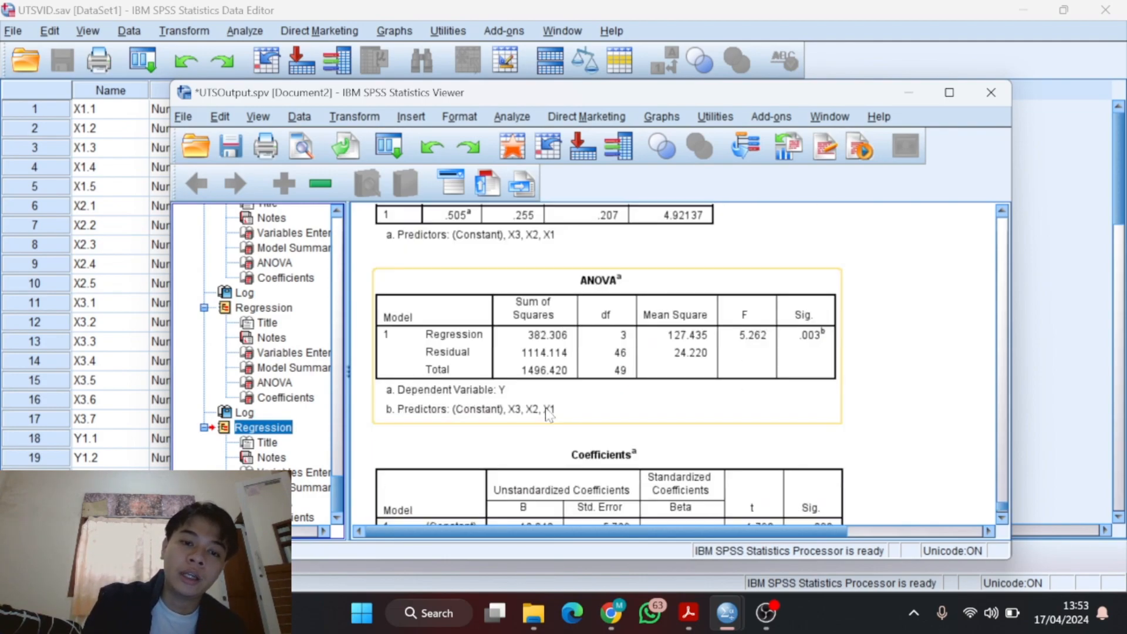
scroll(549, 415, "down", 3)
scroll(549, 414, "up", 2)
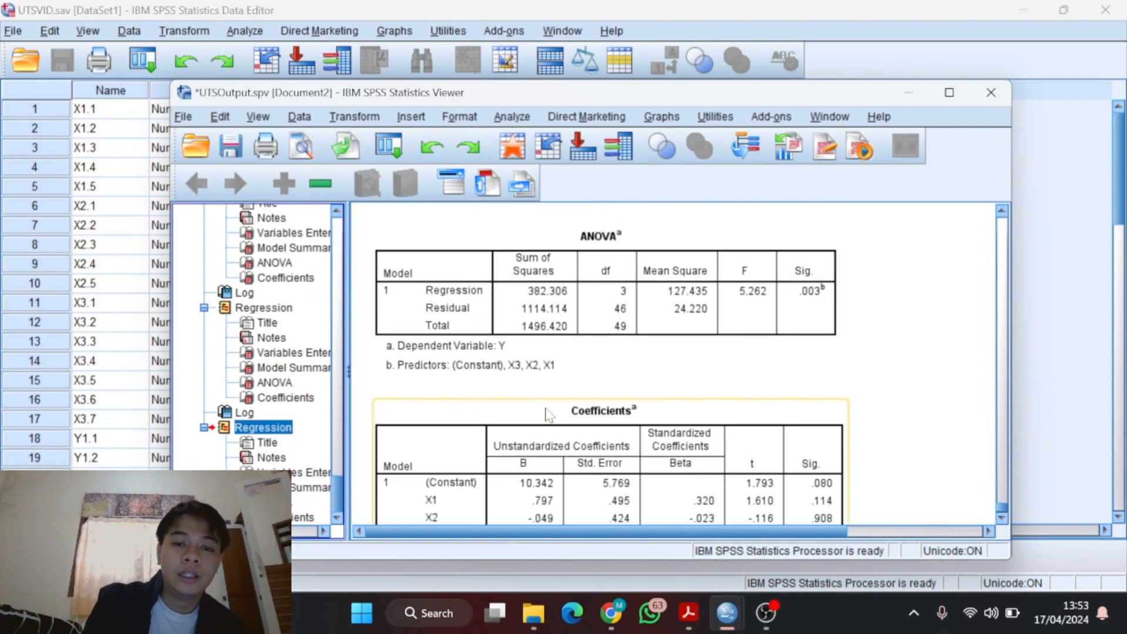
scroll(548, 414, "down", 2)
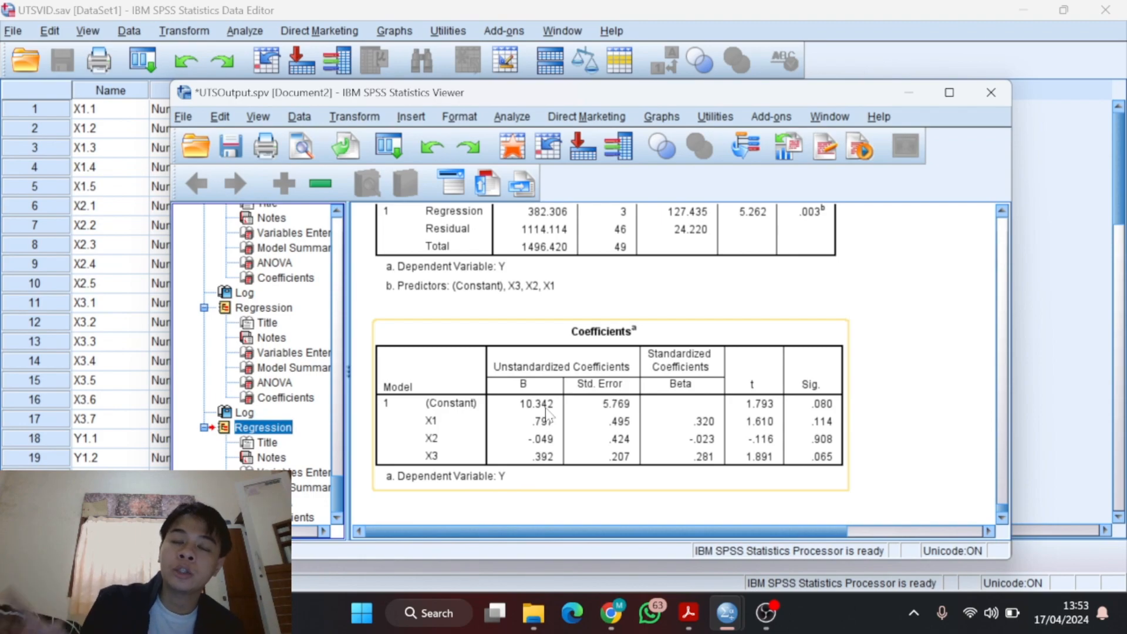
scroll(548, 414, "up", 2)
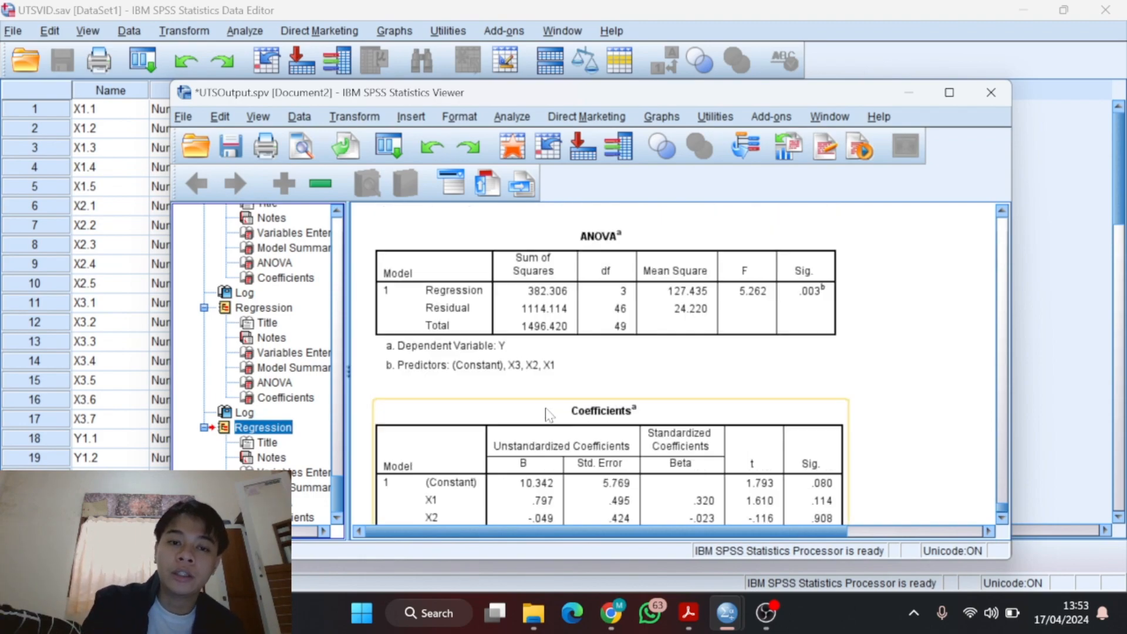
scroll(546, 410, "up", 6)
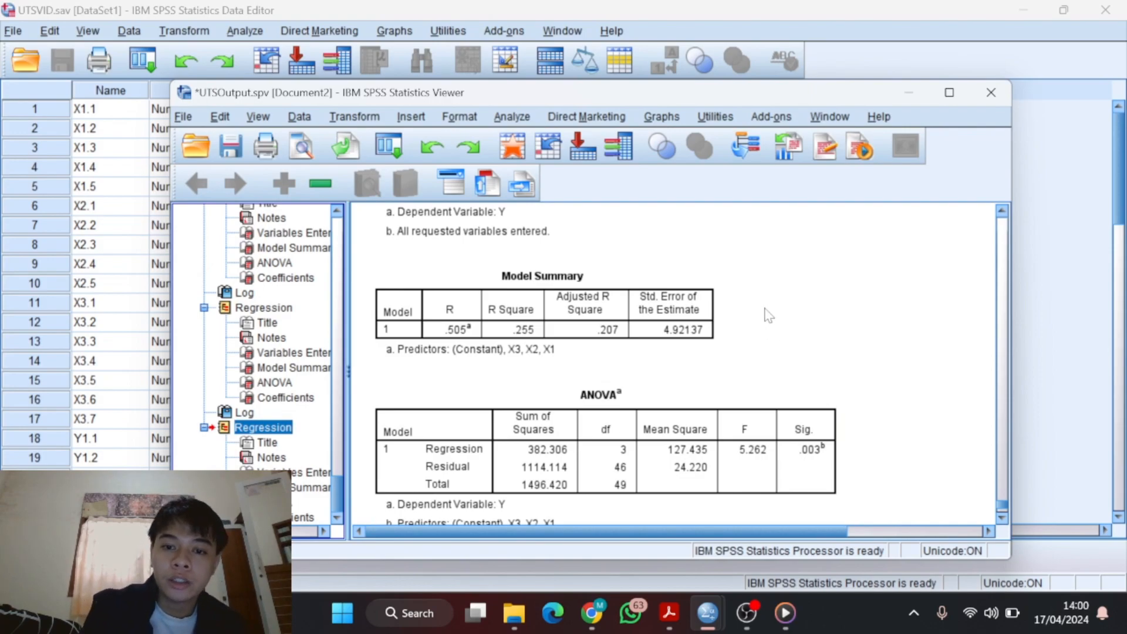
scroll(761, 315, "down", 3)
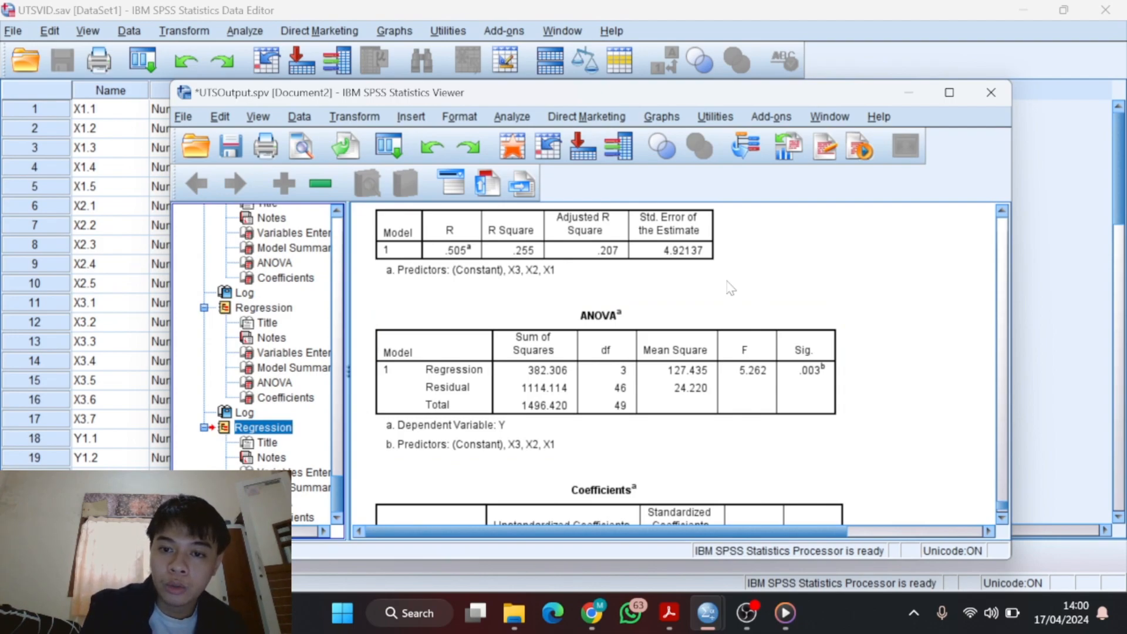
Switch to tabel-f-0-05.pdf in Adobe Acrobat and hide the All tools pane to consult the F distribution table for probability 0.05.
left_click(672, 614)
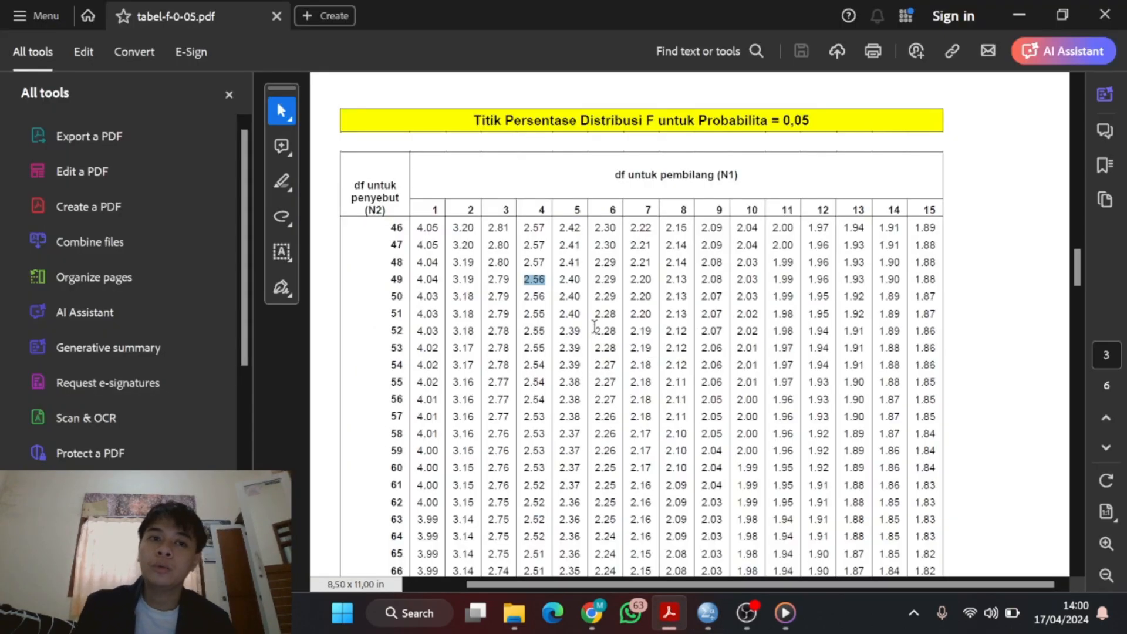
left_click(230, 96)
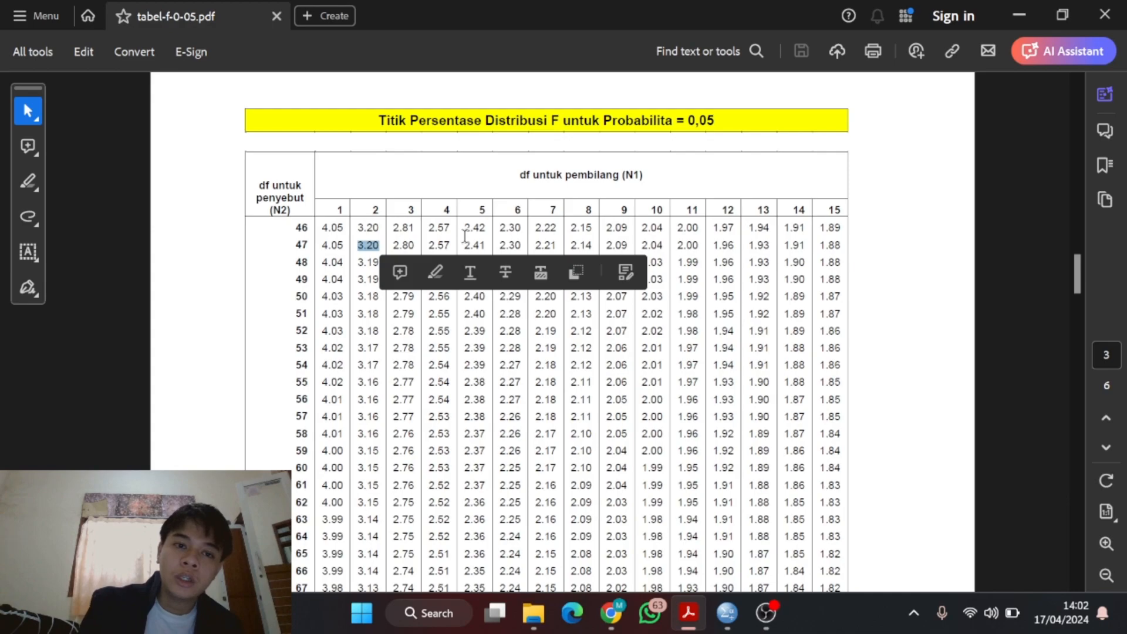
Look up the critical F values for N1 = 3 in the rows N2 = 47 and N2 = 46.
left_click(446, 185)
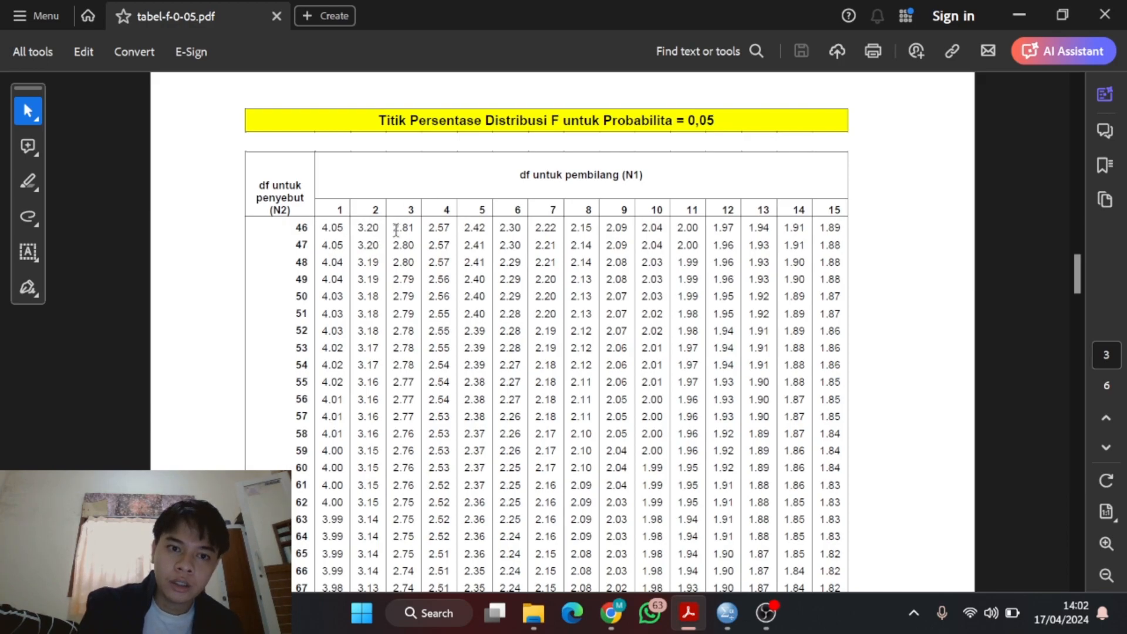
left_click_drag(393, 245, 400, 244)
left_click(433, 203)
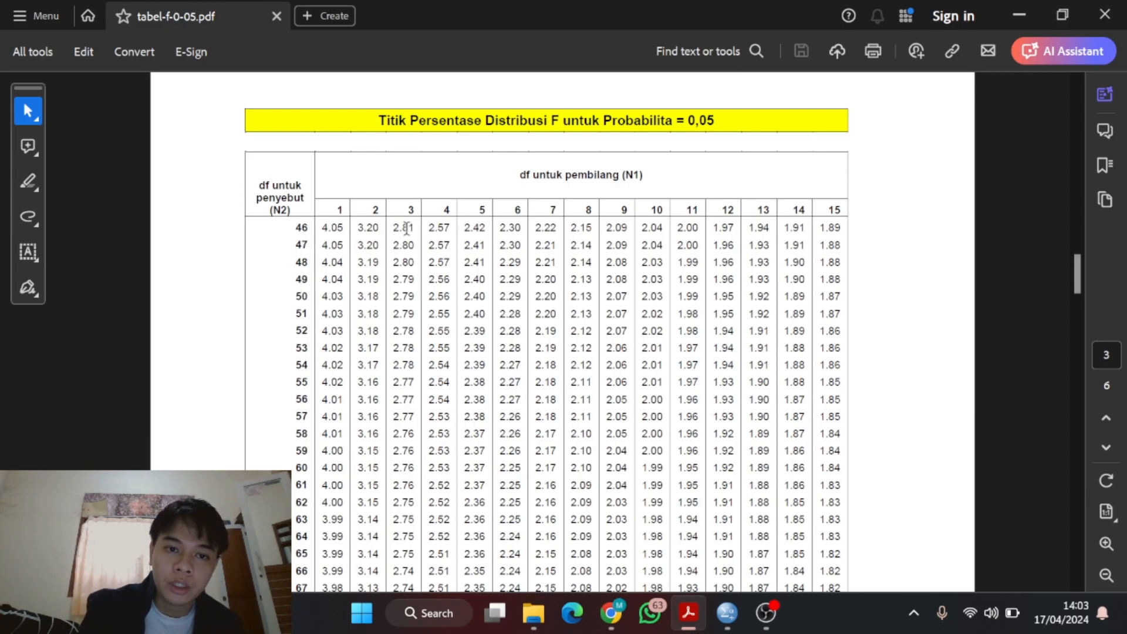
left_click_drag(394, 227, 415, 228)
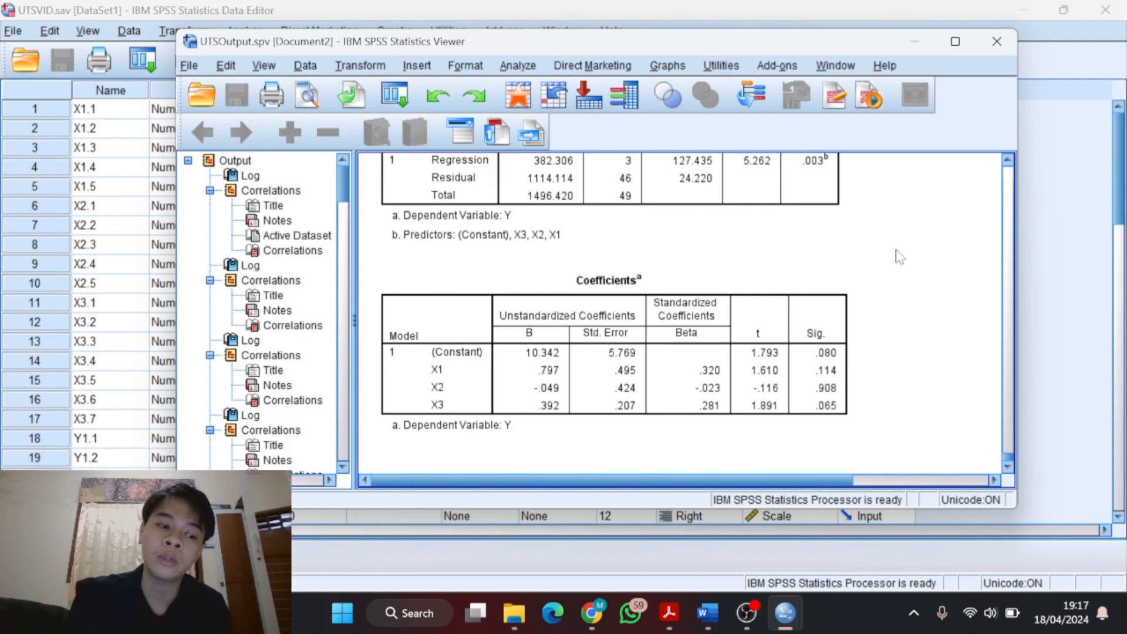
Review the ANOVA and Coefficients tables of the multiple regression of Y on X1, X2 and X3 in the SPSS output.
scroll(898, 261, "up", 1)
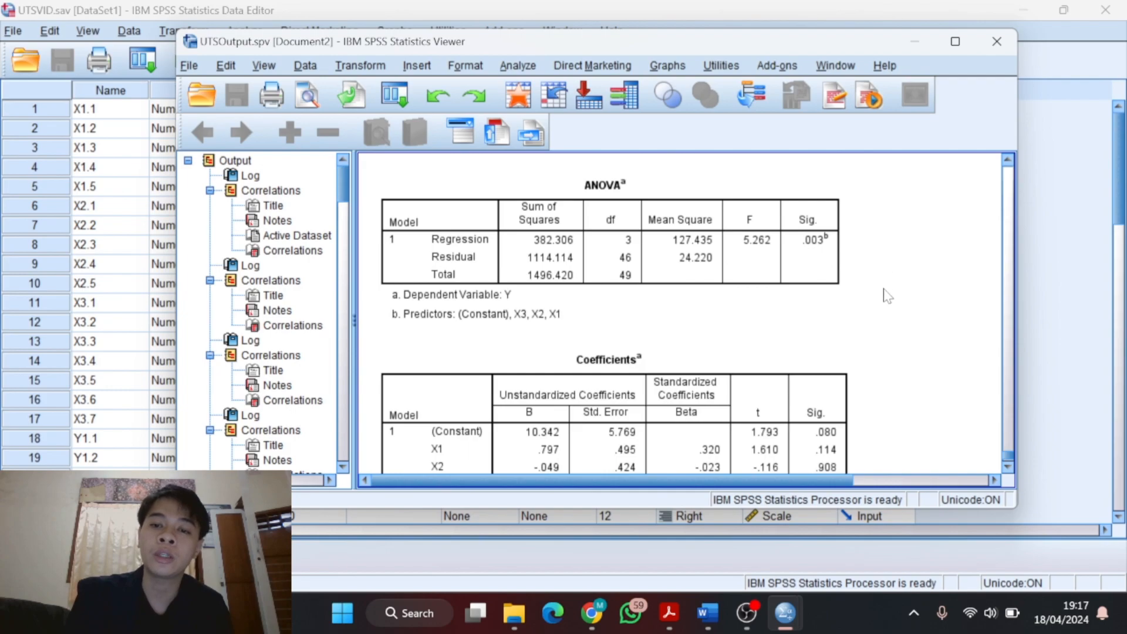
scroll(887, 305, "down", 1)
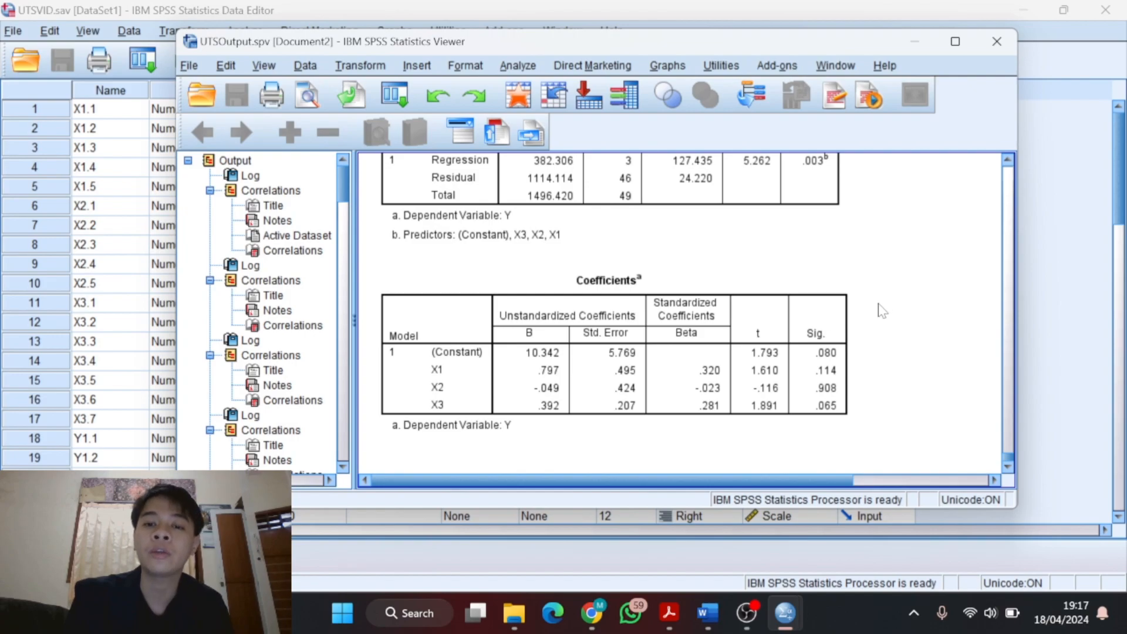
left_click(819, 324)
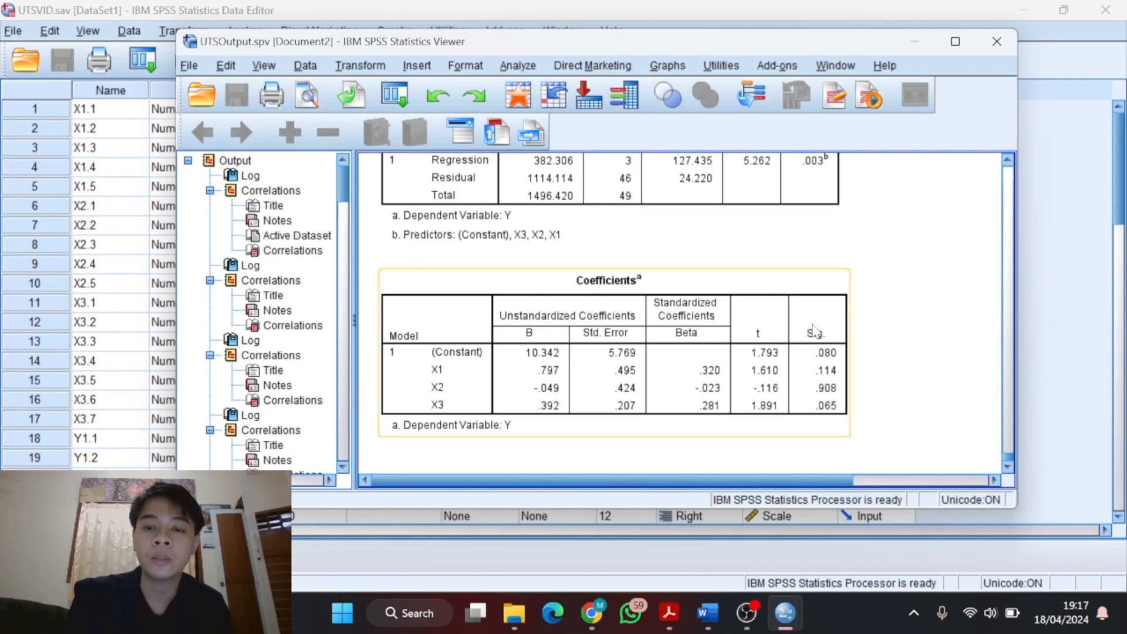
left_click(696, 453)
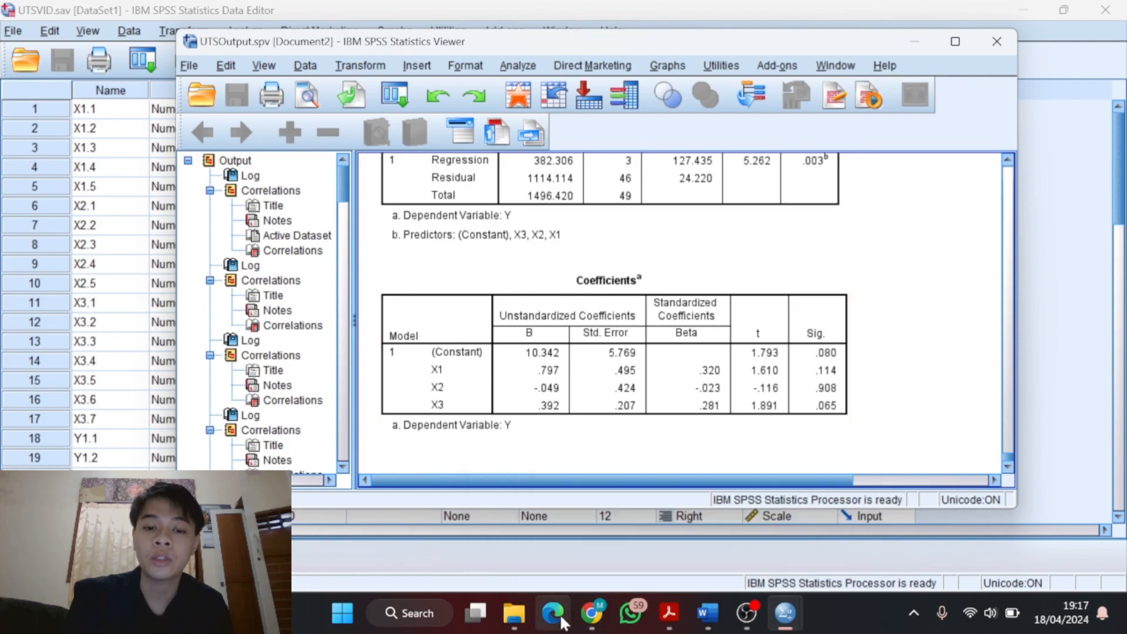
left_click(592, 613)
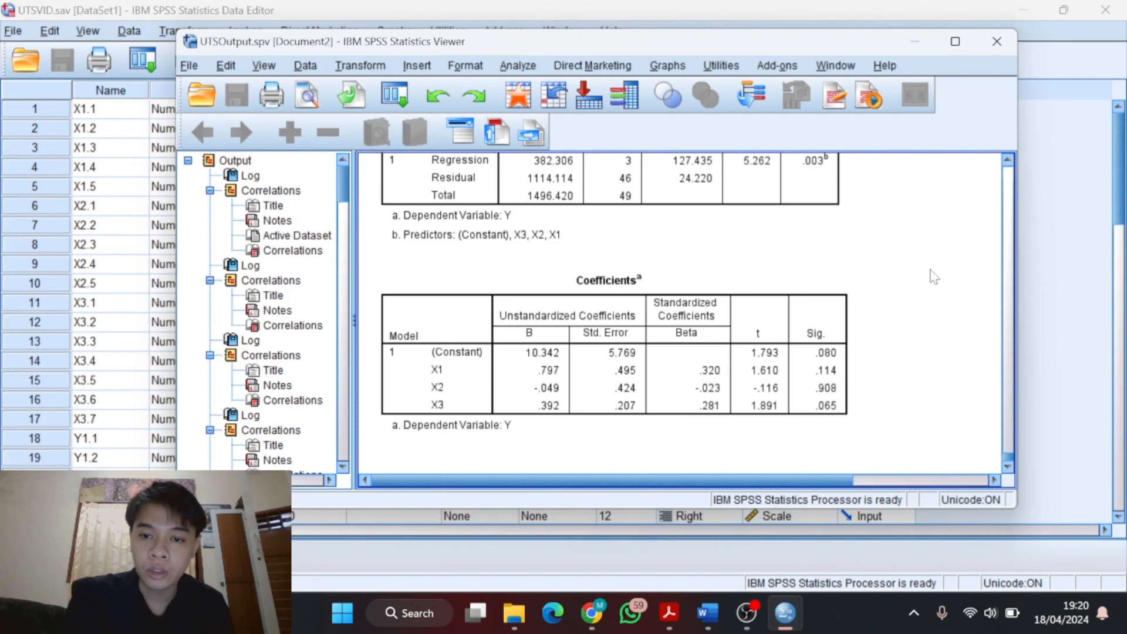
Examine the t and Sig. values of X1, X2 and X3 in the Coefficients table to judge each predictor's partial effect on Y.
left_click(759, 289)
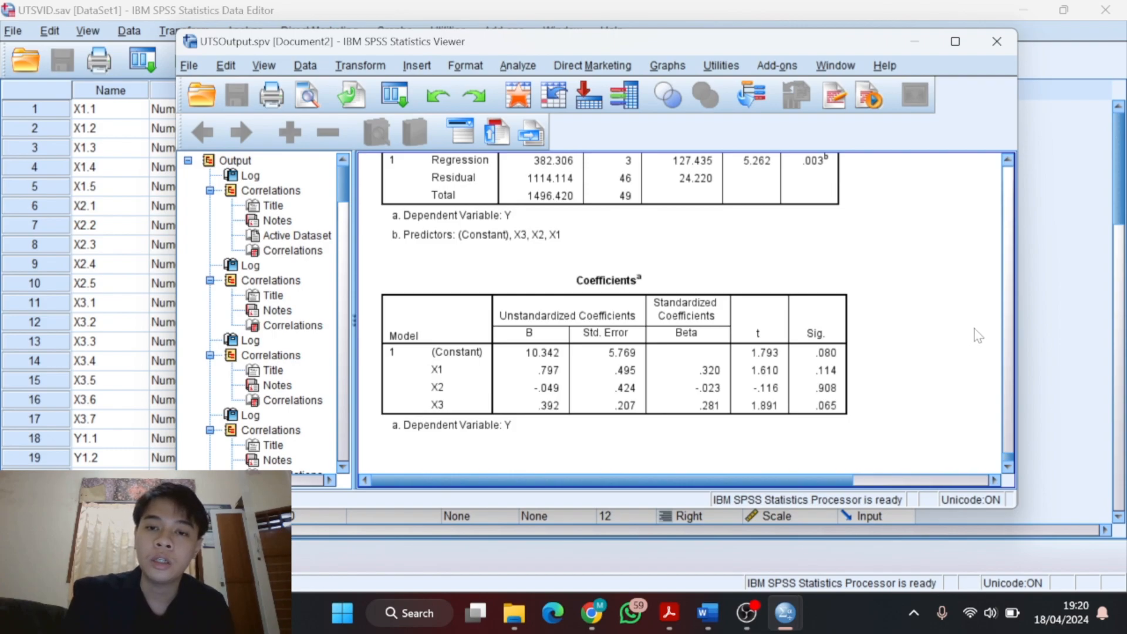
left_click(747, 376)
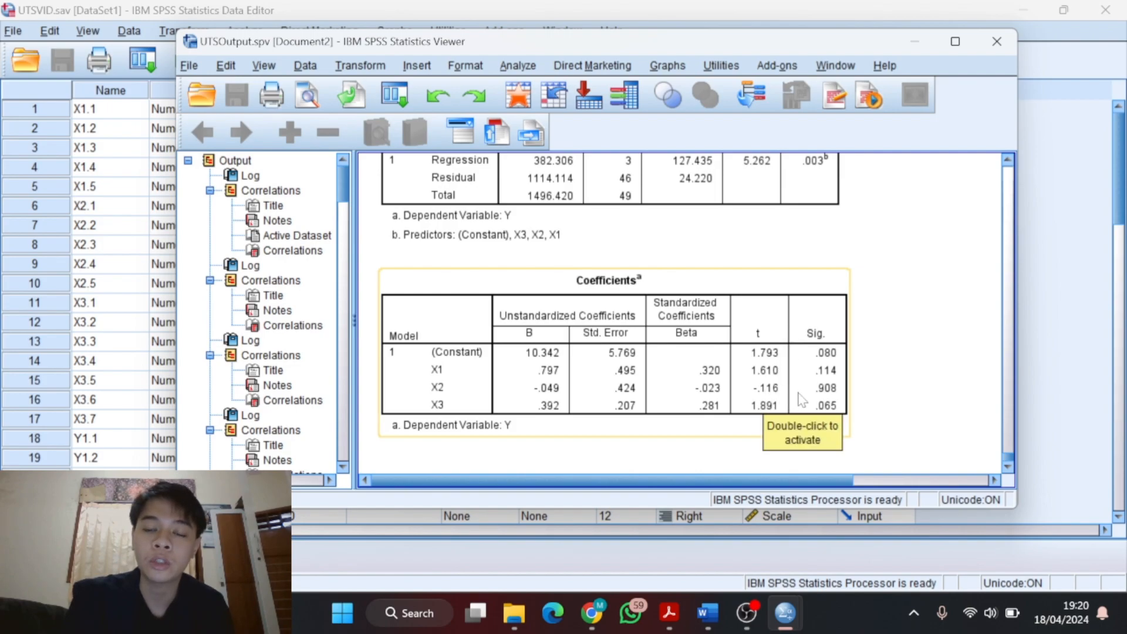
left_click(862, 391)
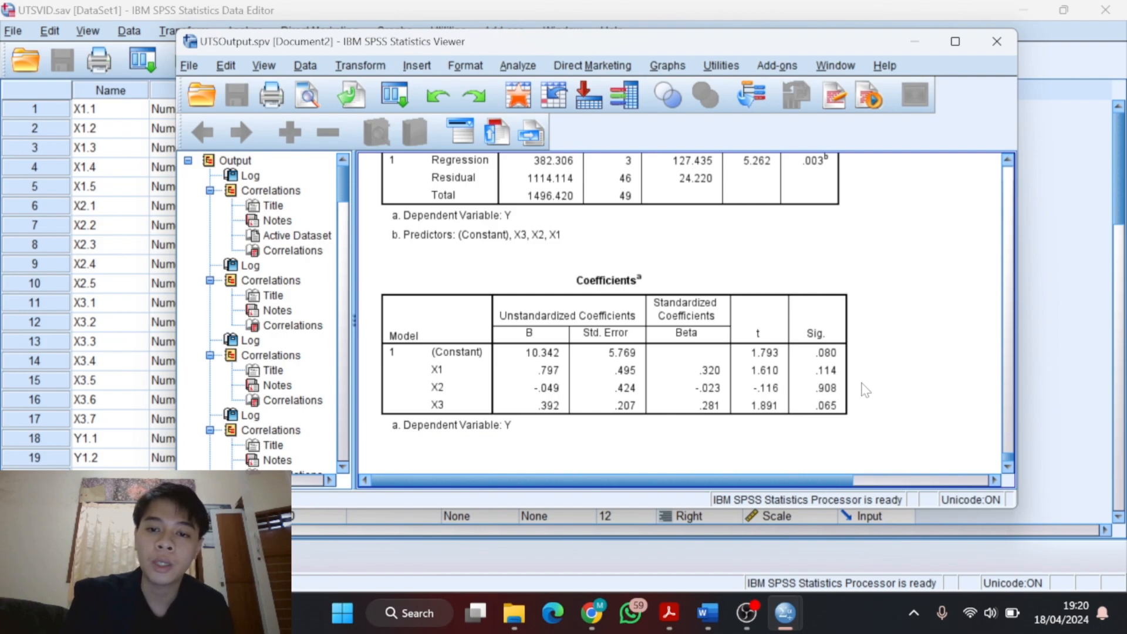
left_click(839, 393)
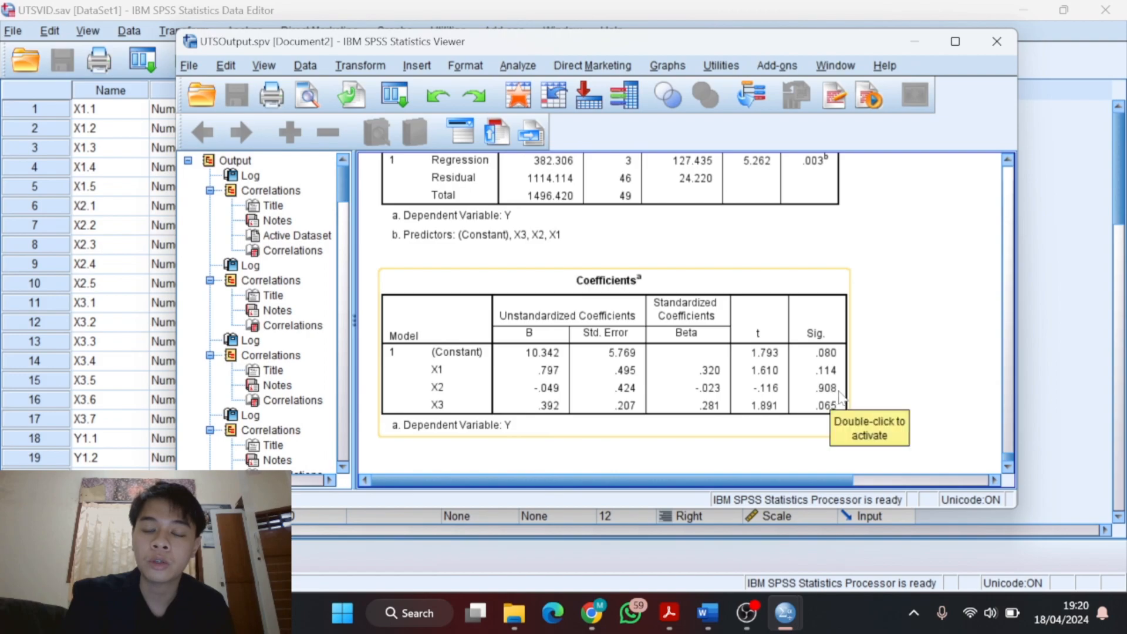
left_click(862, 392)
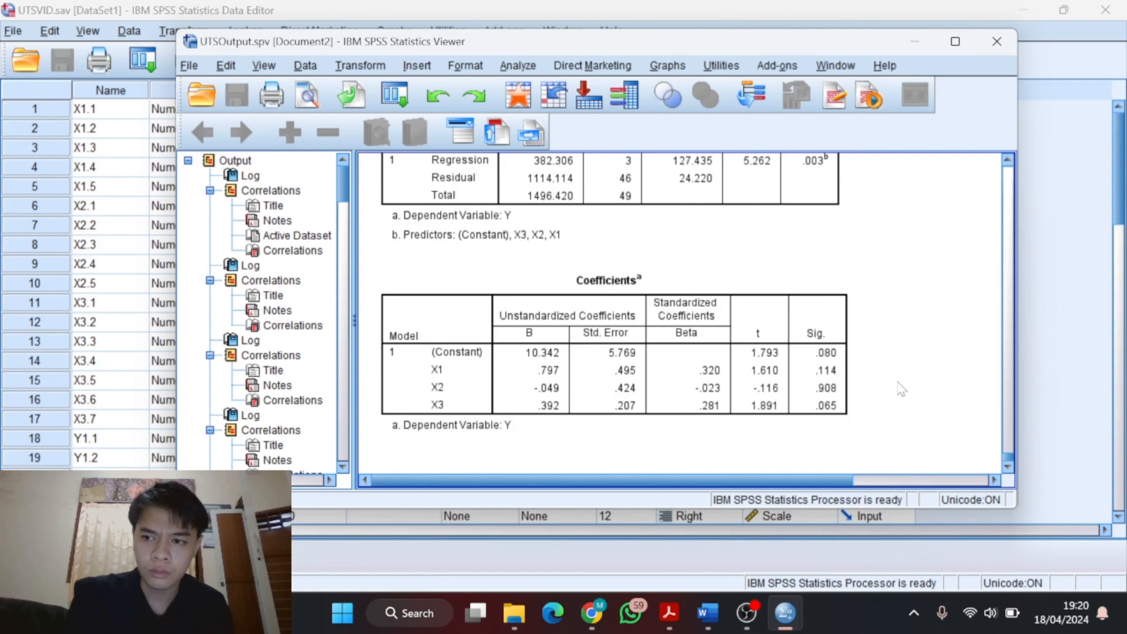
left_click(713, 398)
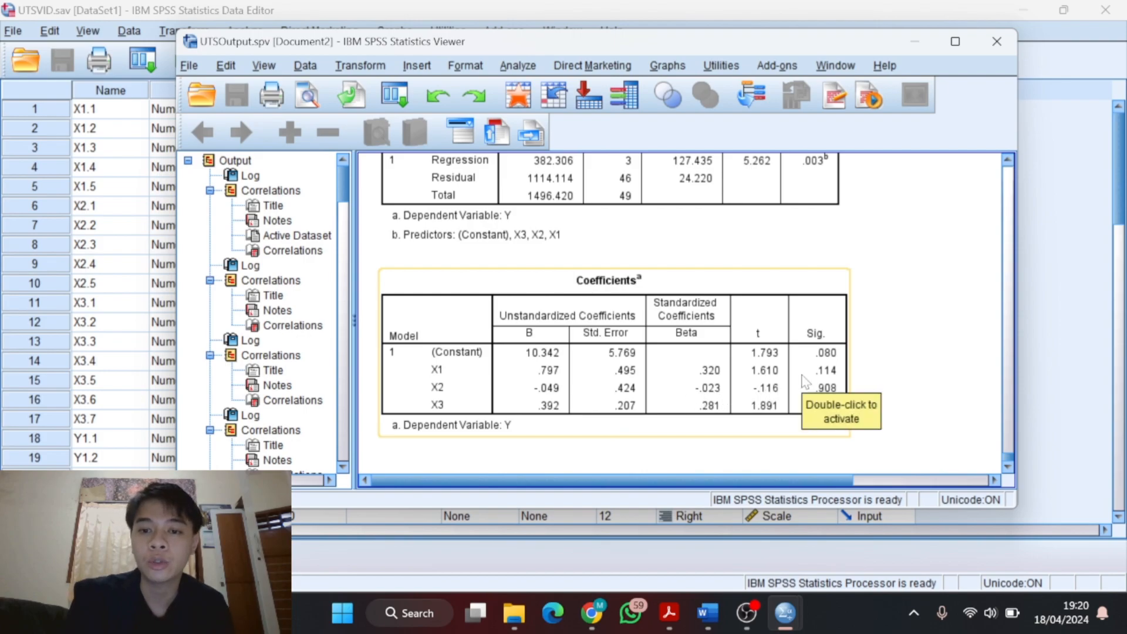
left_click(862, 375)
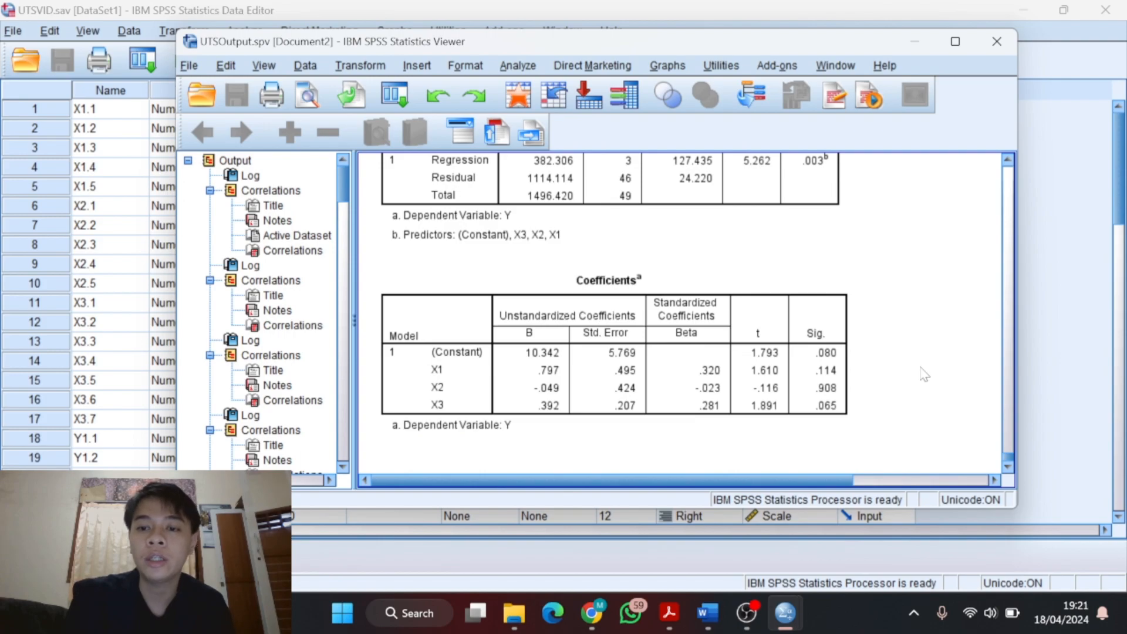
left_click(845, 416)
left_click(878, 400)
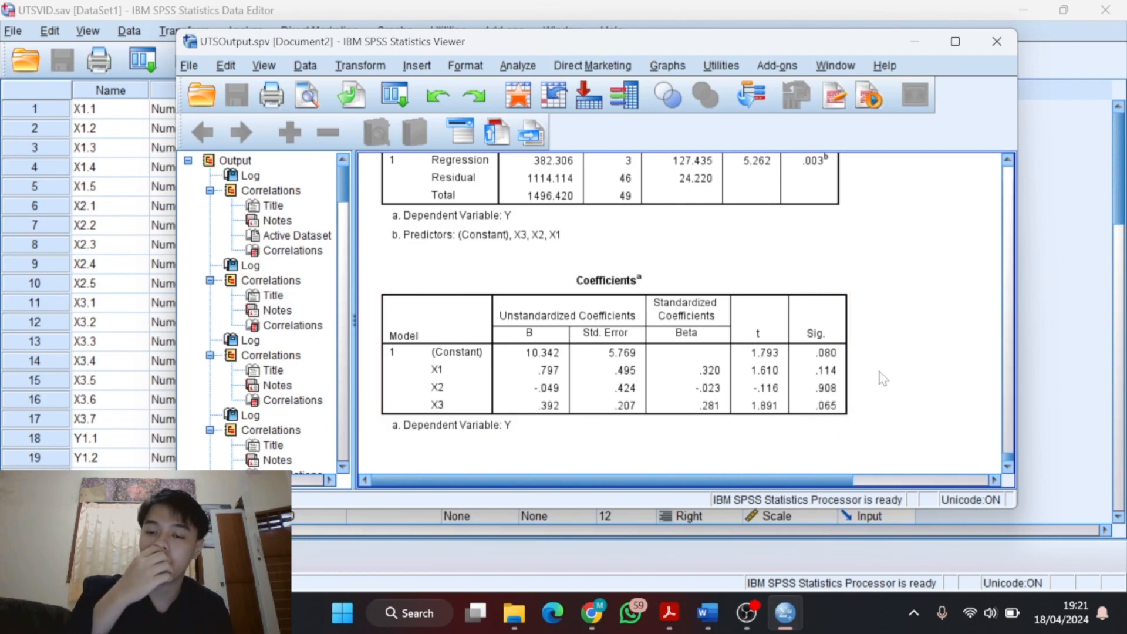